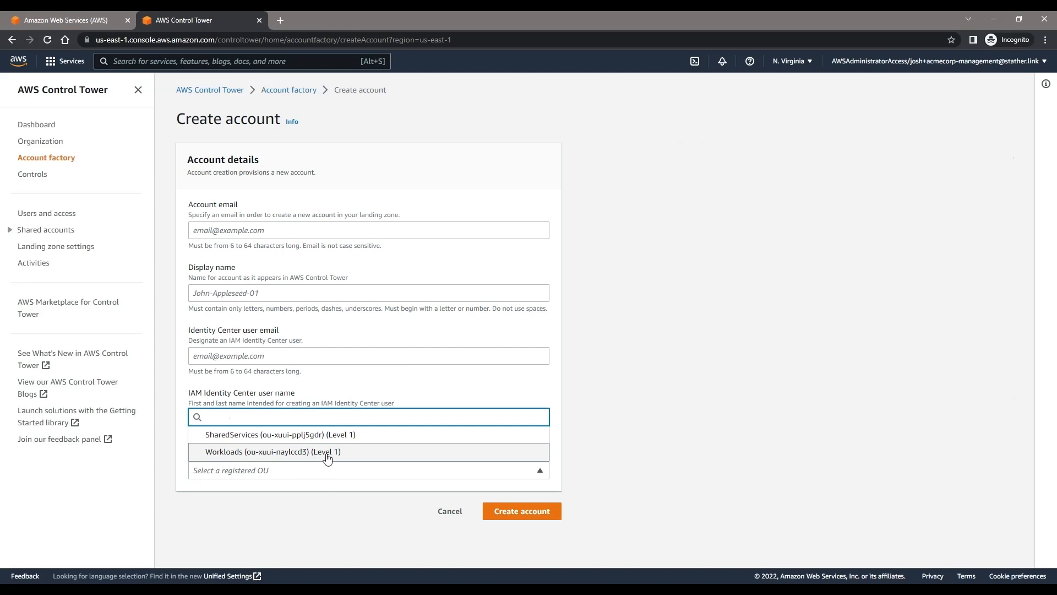
# Step: Close the Control Tower account creation page and open the ACMECORPORATION-WORDPRESS-LIVE management console with AWSAdministratorAccess
pyautogui.click(35, 59)
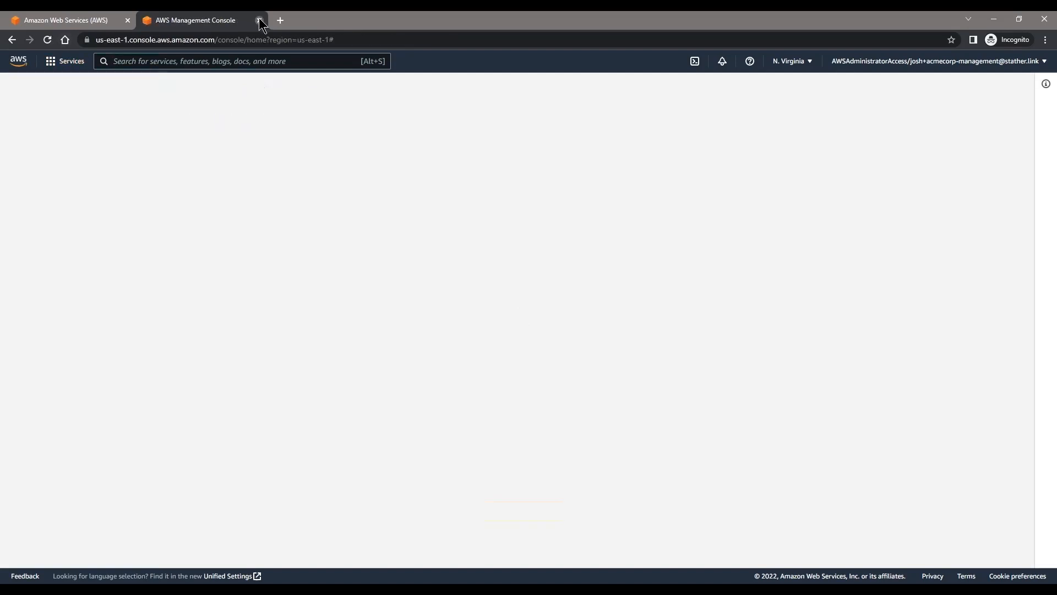
pyautogui.click(260, 21)
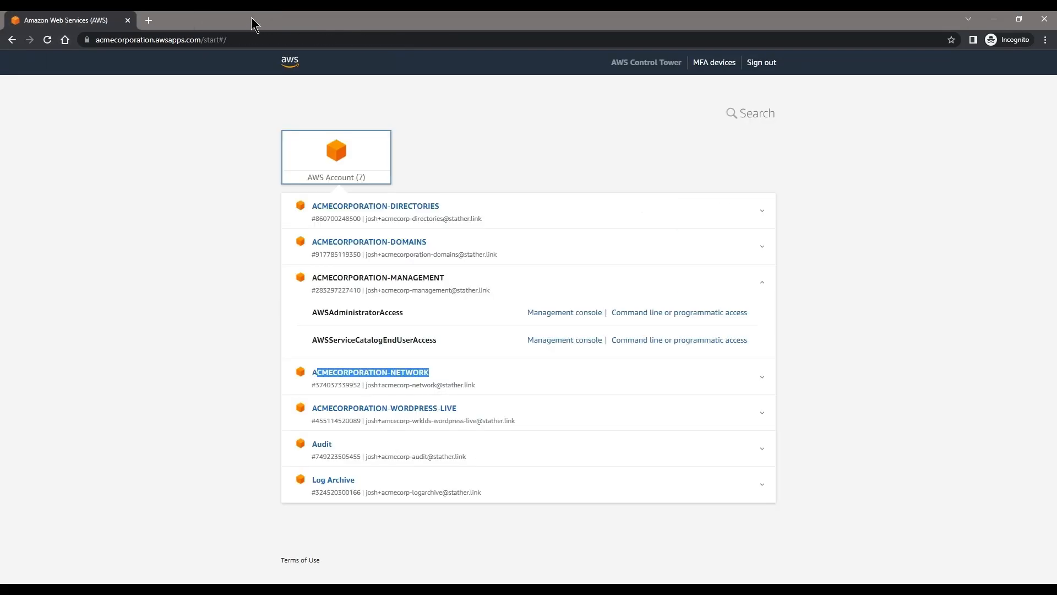
pyautogui.click(559, 411)
pyautogui.click(593, 441)
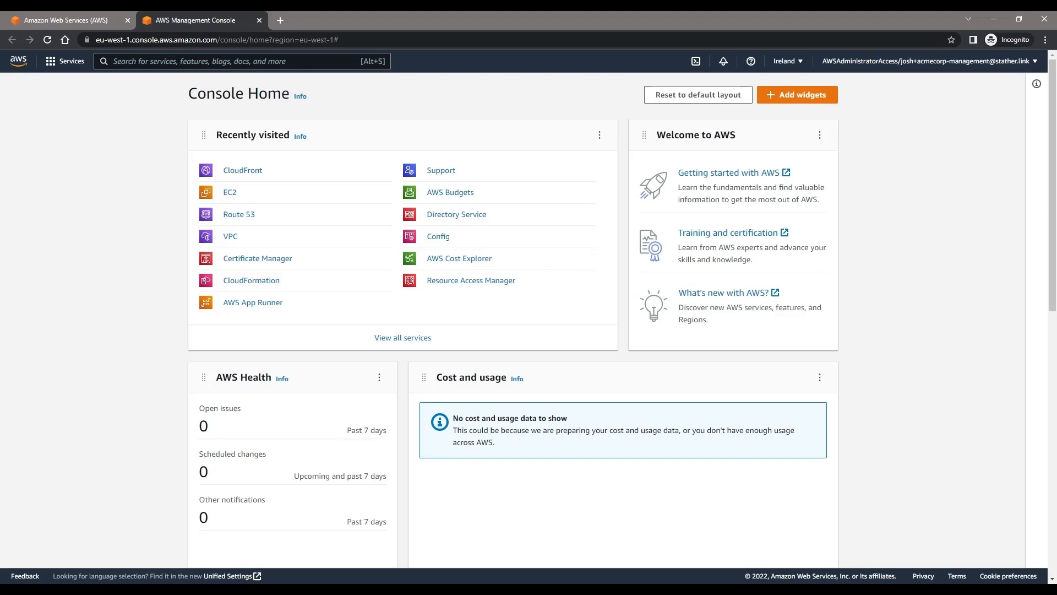
# Step: Open the EC2 service and start launching a new instance
pyautogui.click(230, 192)
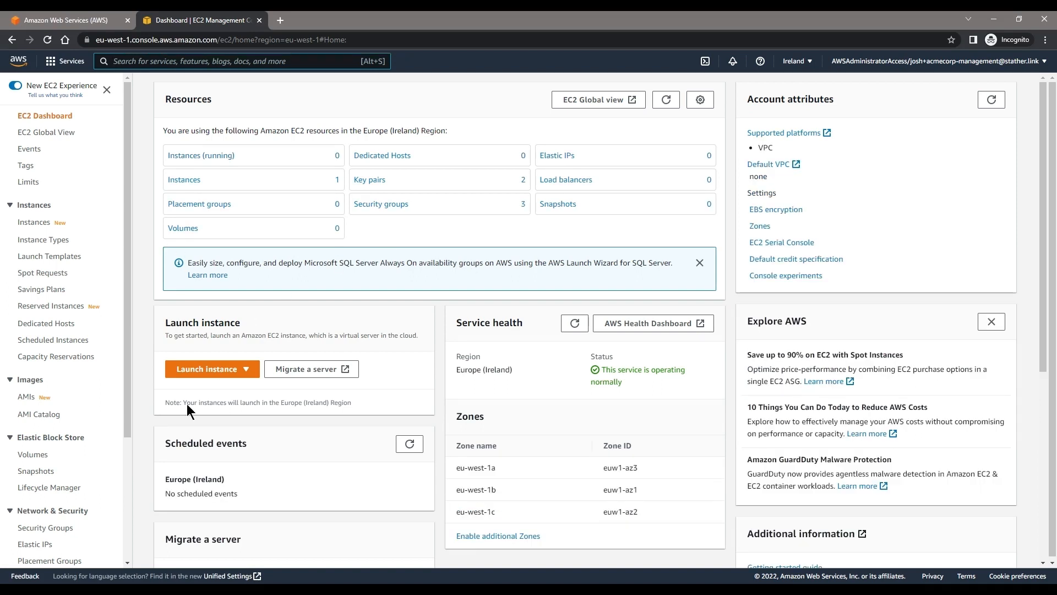
pyautogui.click(218, 369)
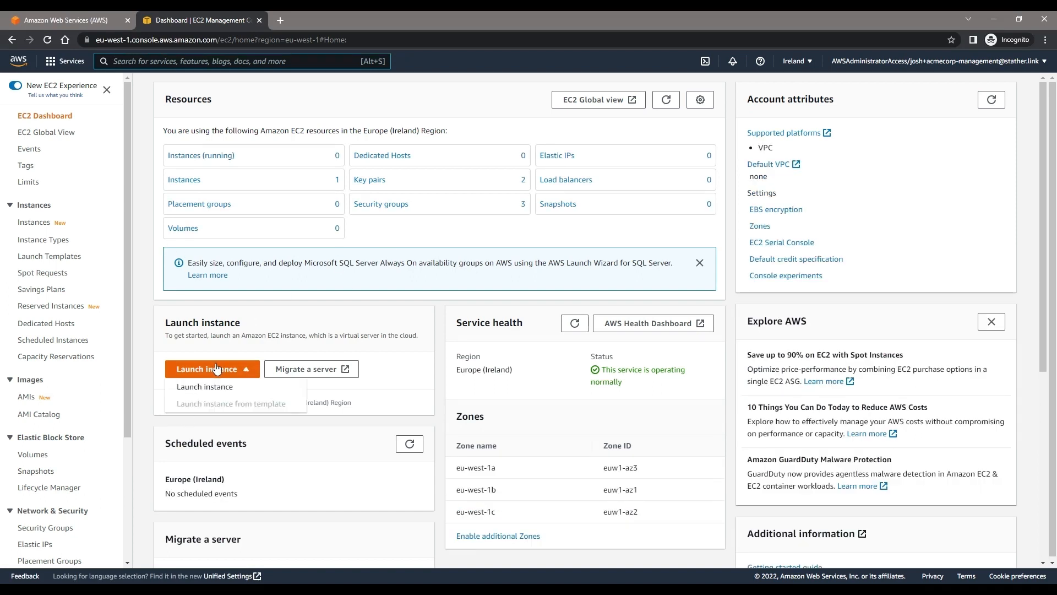
pyautogui.click(209, 387)
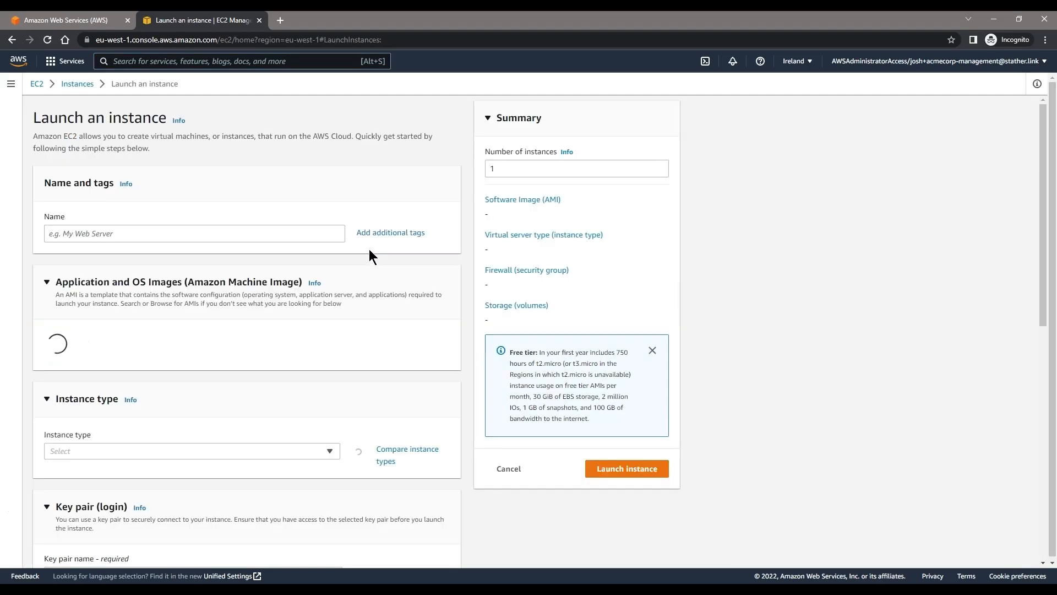
# Step: Search the machine images for "wordpress" and select the AWS Marketplace image WordPress Certified by Bitnami and Automattic
pyautogui.click(144, 355)
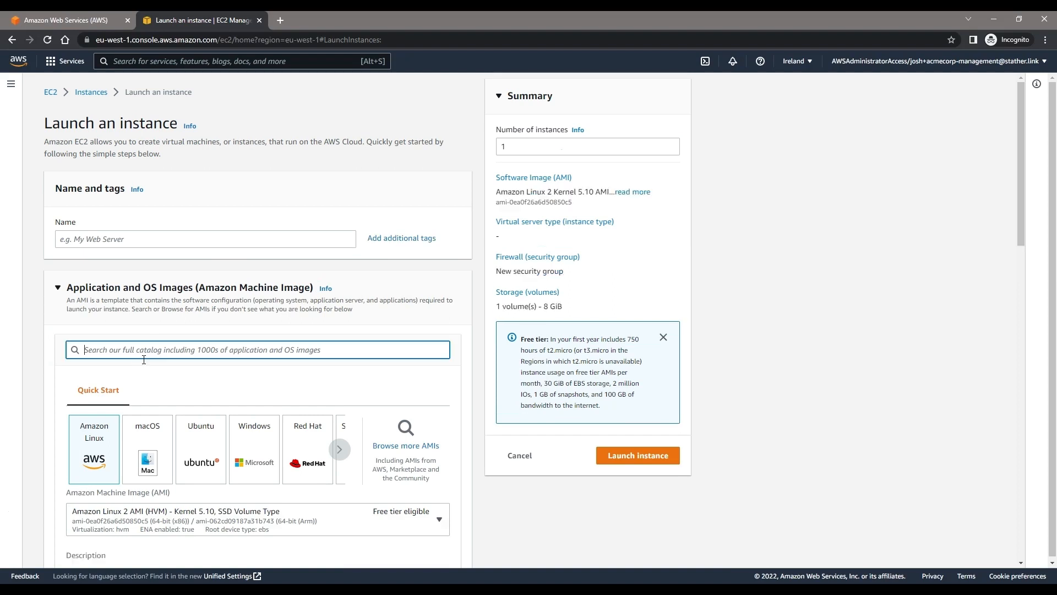
pyautogui.write('wordpress')
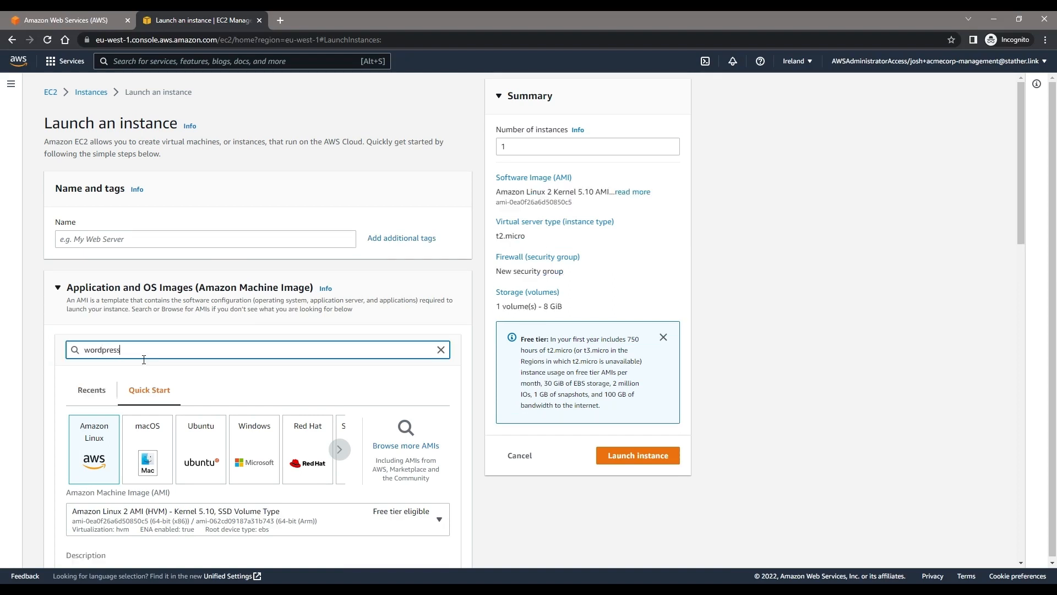
pyautogui.press('Return')
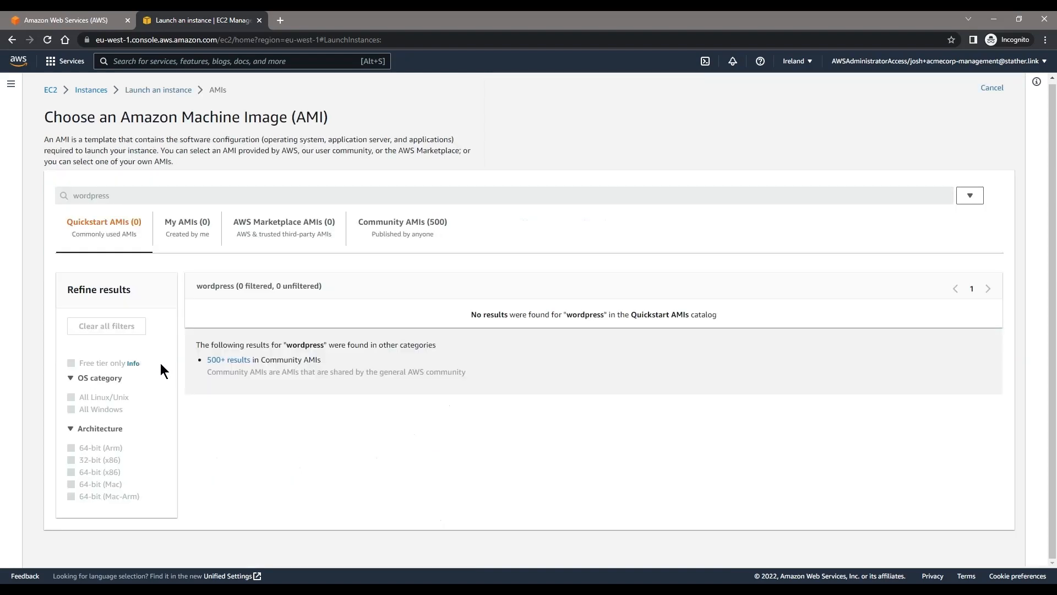
pyautogui.click(291, 236)
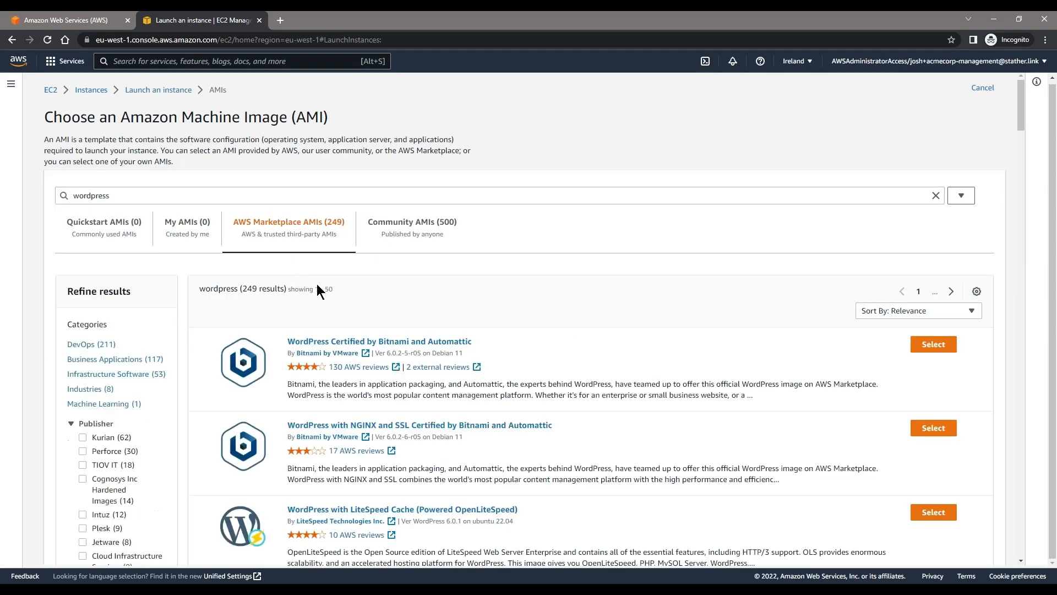
pyautogui.moveTo(472, 343); pyautogui.dragTo(520, 346)
pyautogui.click(913, 346)
pyautogui.click(793, 402)
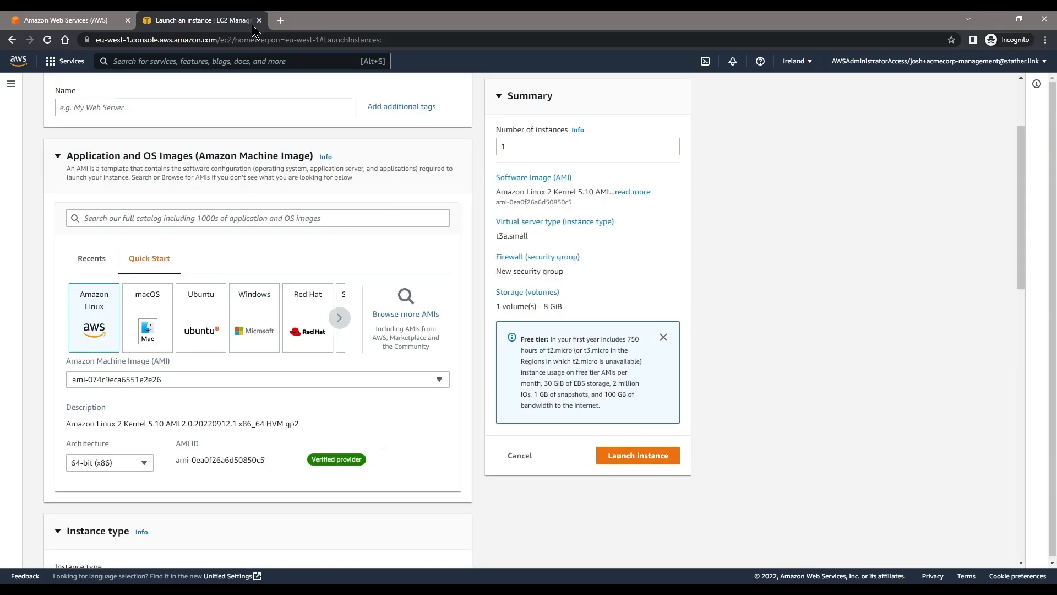
# Step: Name the instance ACMECORP-WORDPRESS-EXAMPLE
pyautogui.scroll(2, 178, 218)
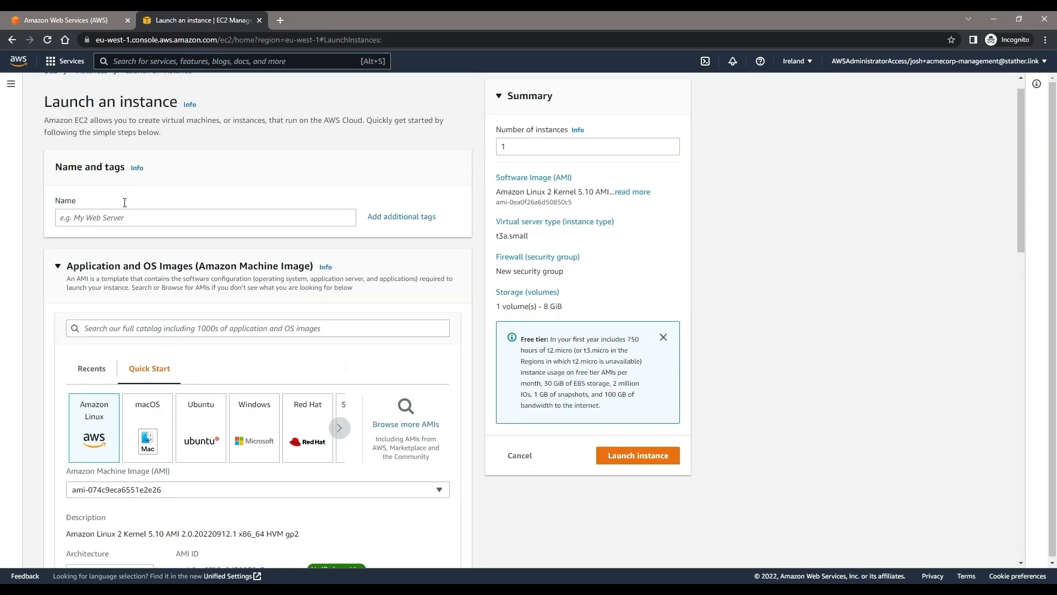
pyautogui.click(122, 225)
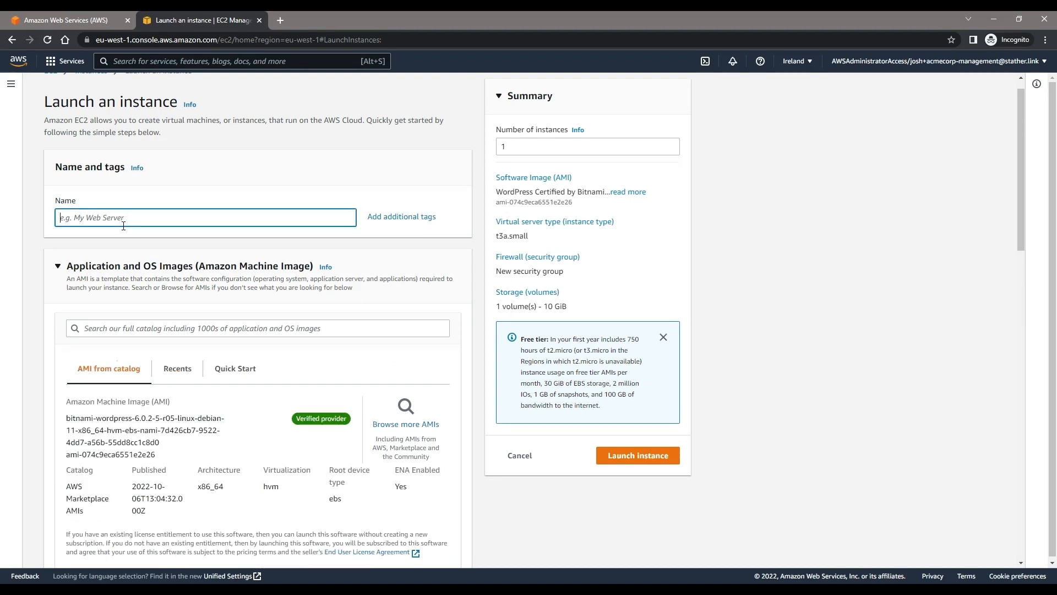
pyautogui.write('ACMECORP-WORDPRESS-EXAMPLE')
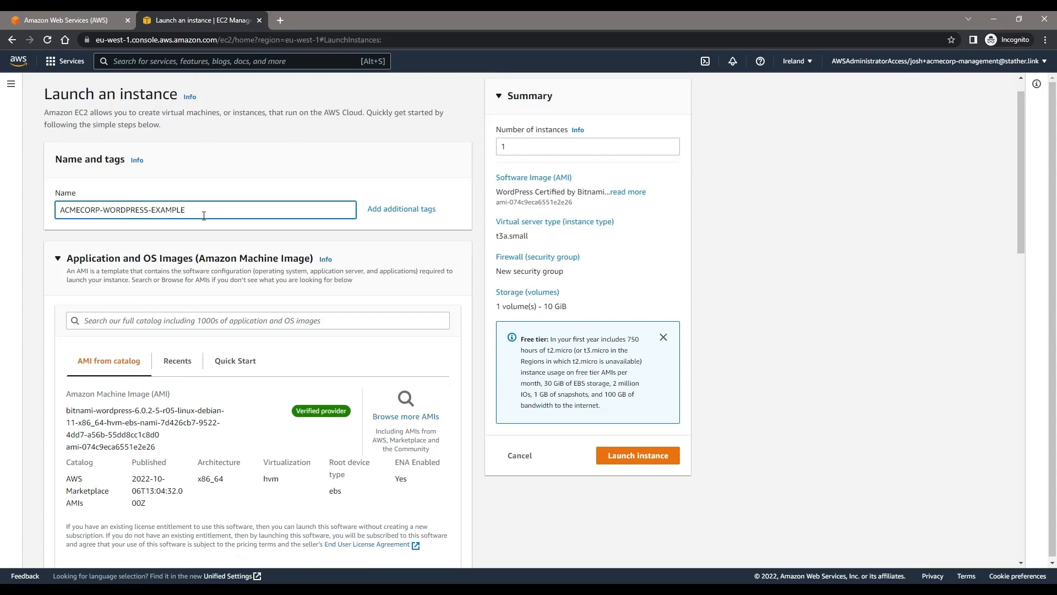
# Step: Look over the instance types and create an RSA key pair named ACMECORP_WORDPRESS with a .pem private key file
pyautogui.scroll(-9, 203, 216)
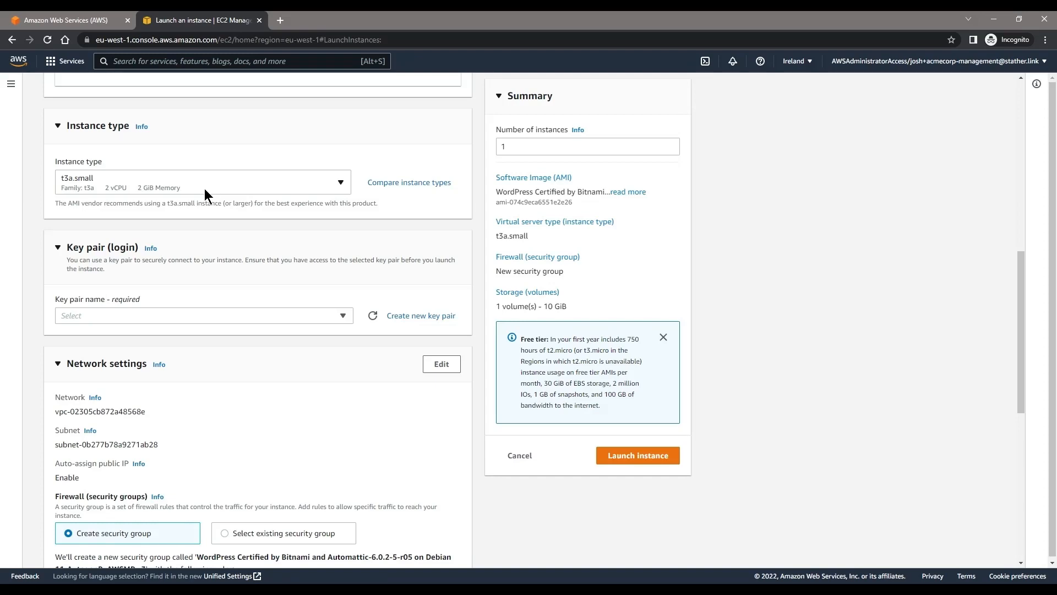
pyautogui.click(204, 189)
pyautogui.click(236, 154)
pyautogui.click(411, 318)
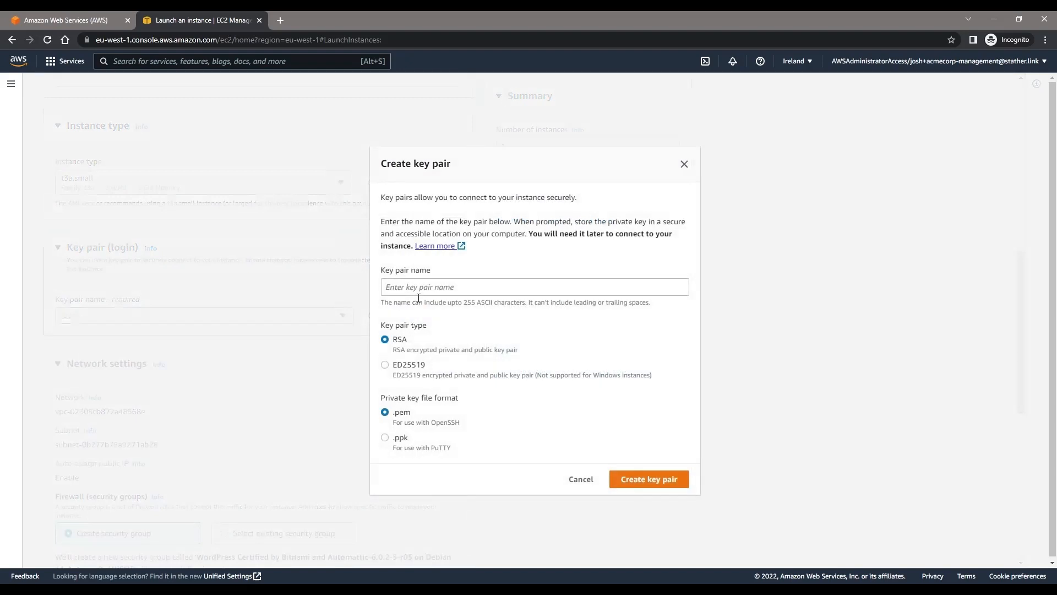
pyautogui.click(419, 296)
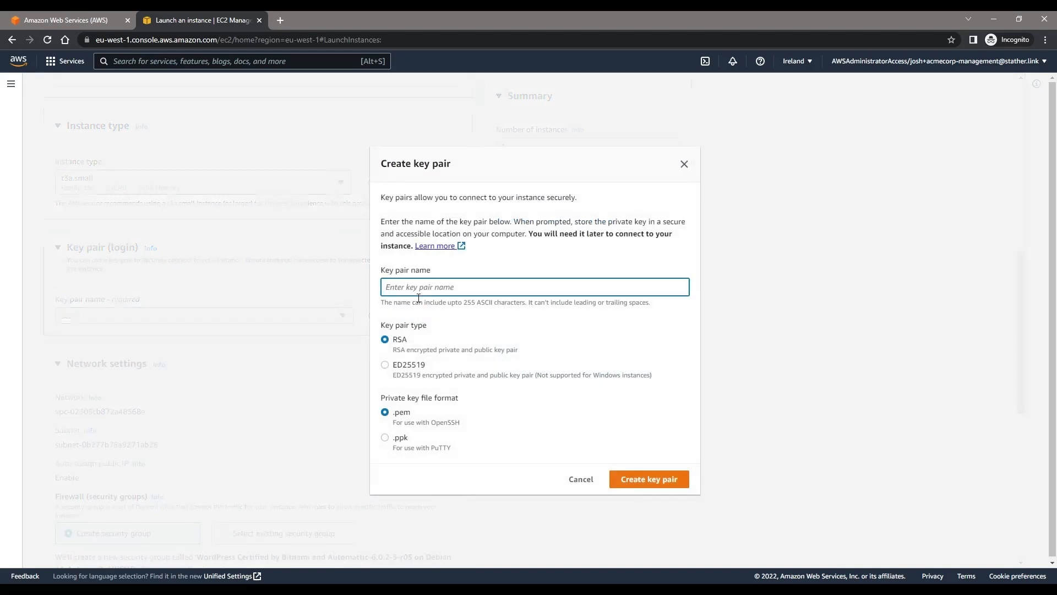
pyautogui.write('ACMECORP_WORDPRESS')
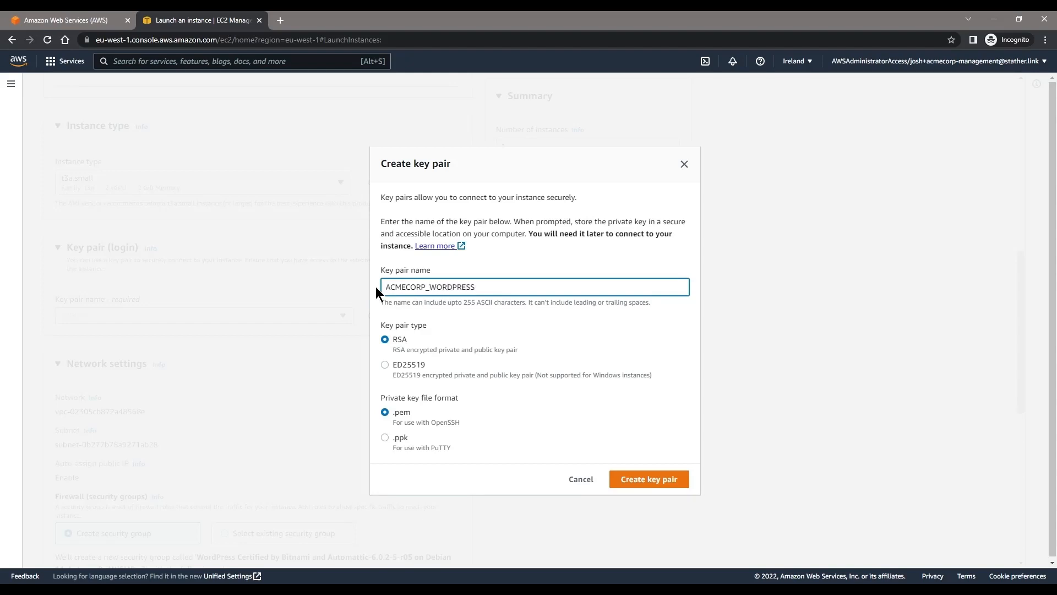
pyautogui.click(645, 479)
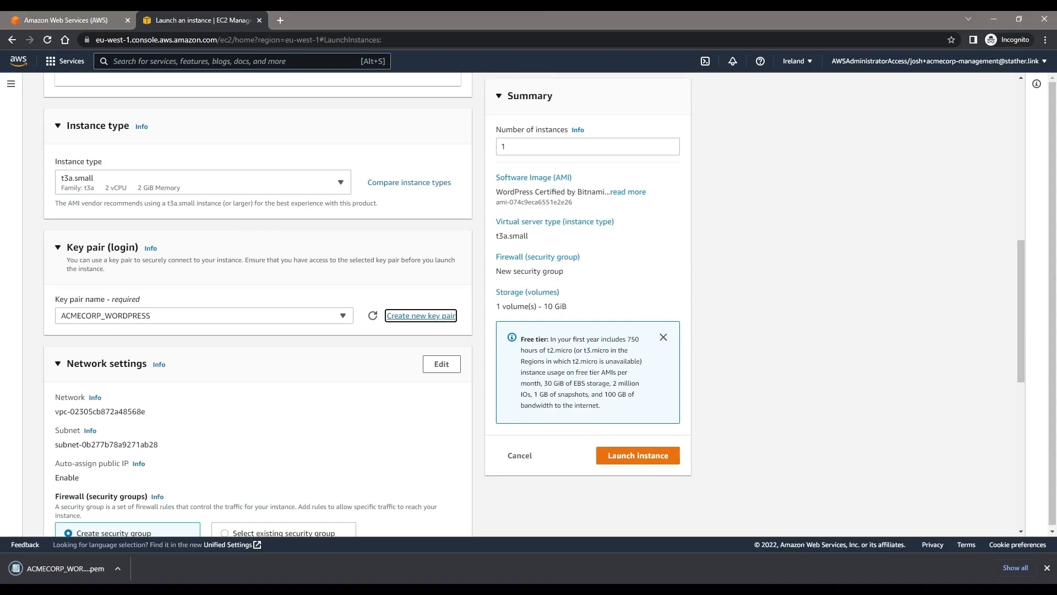
# Step: Open the network settings for editing and examine the available VPCs and subnets
pyautogui.scroll(-3, 362, 414)
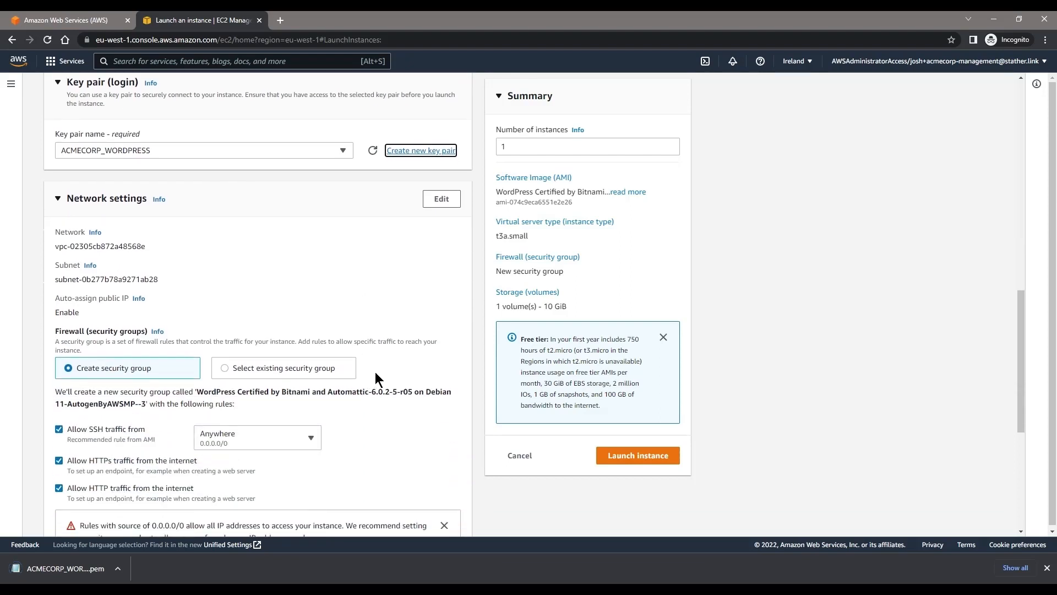
pyautogui.click(441, 199)
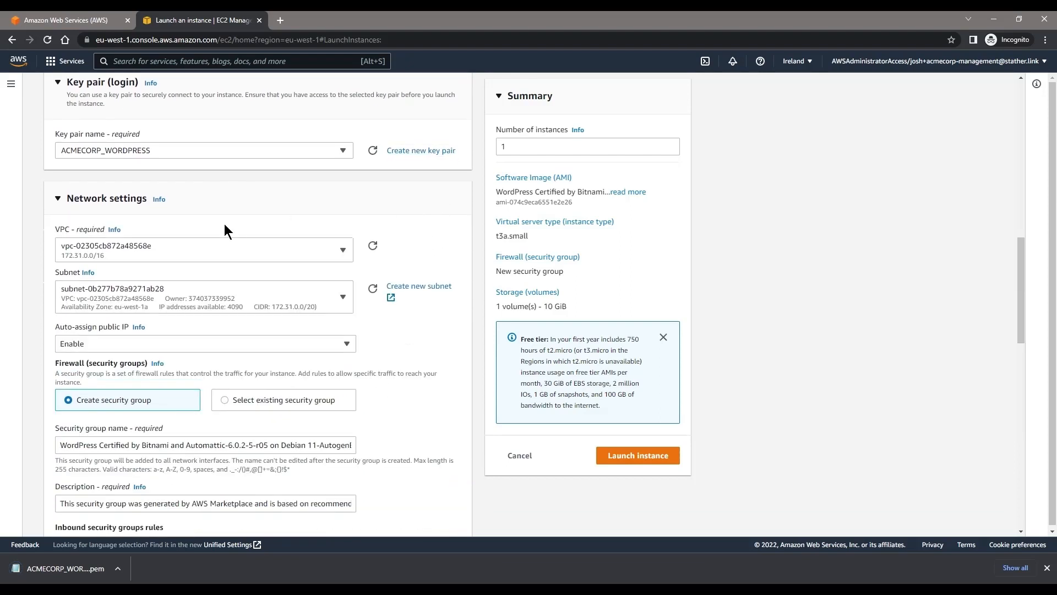
pyautogui.click(182, 283)
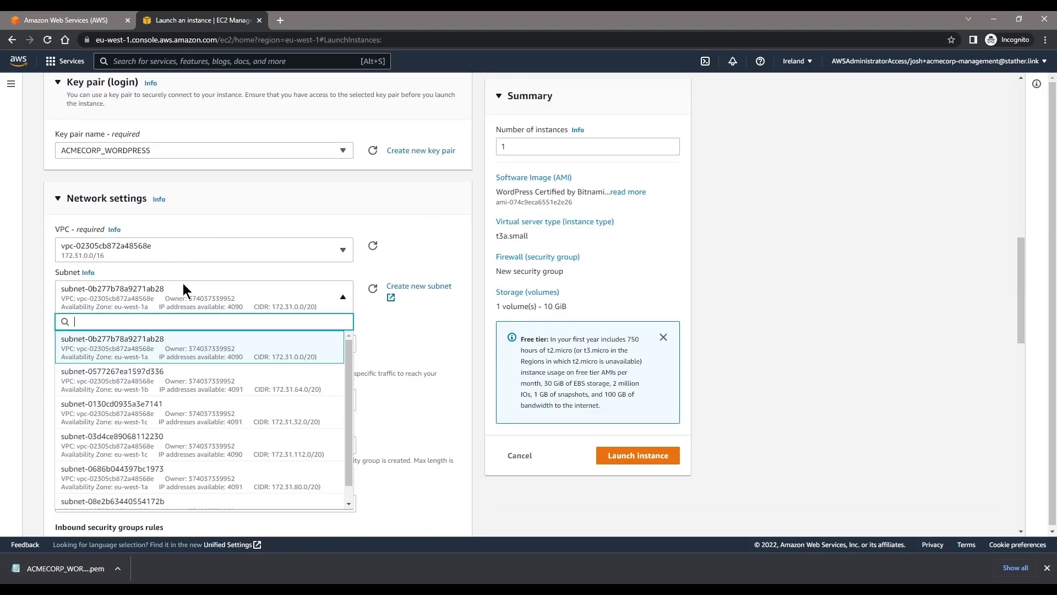
pyautogui.click(188, 250)
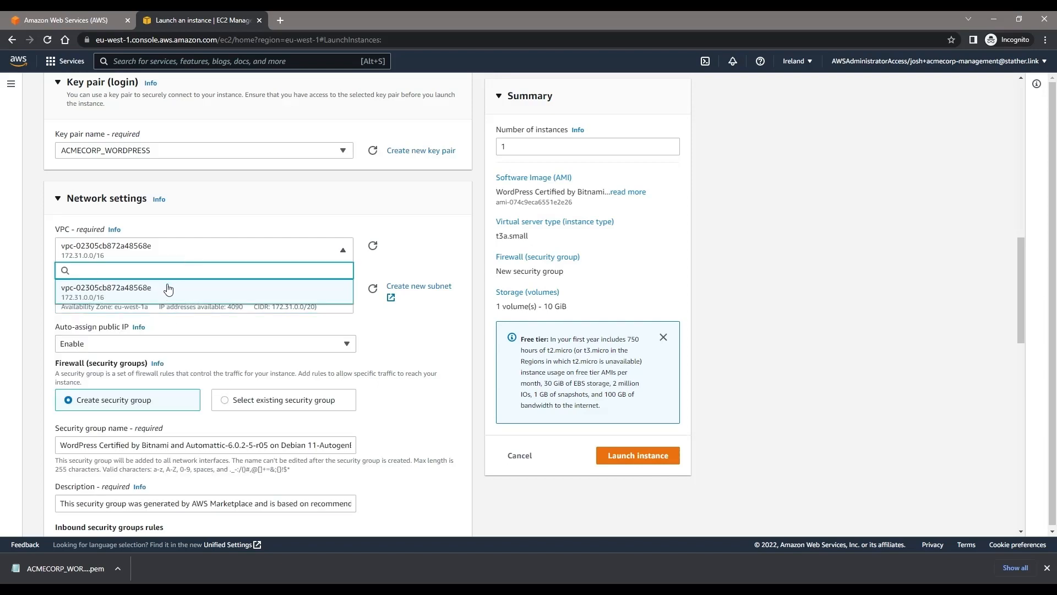
pyautogui.click(210, 231)
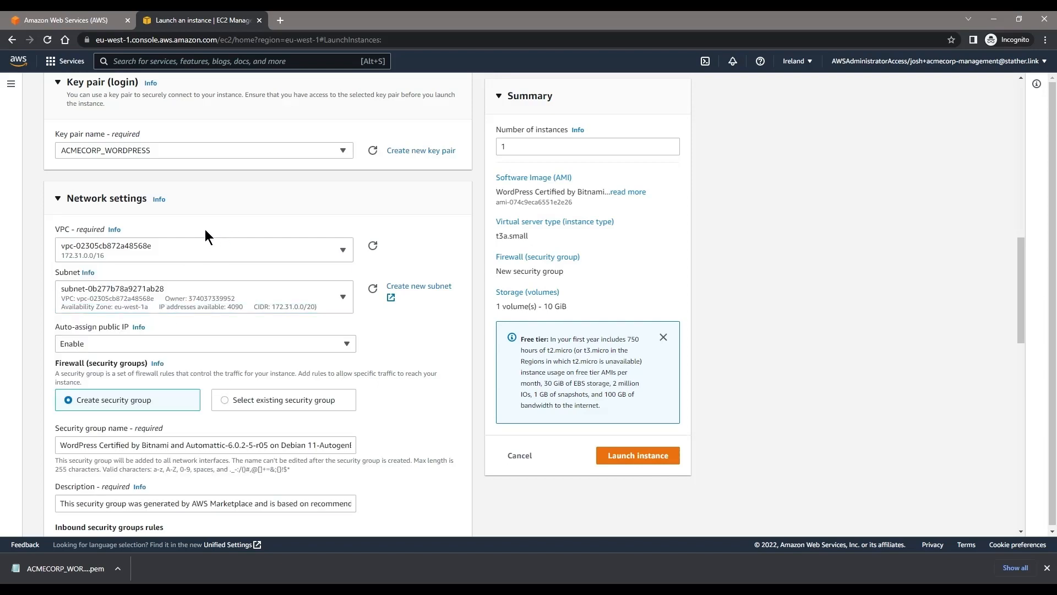
pyautogui.click(204, 293)
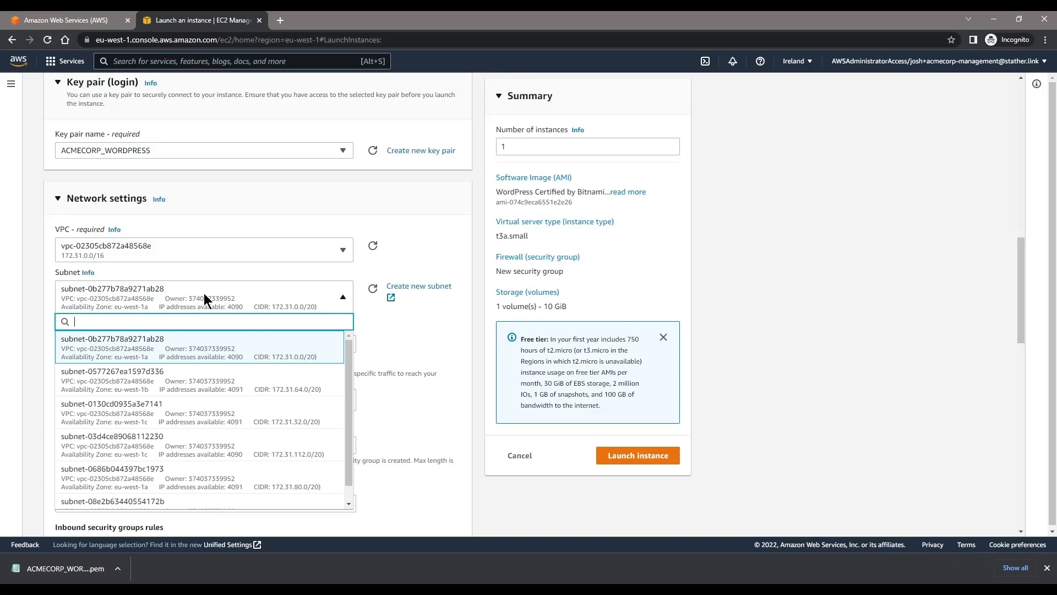
pyautogui.click(337, 215)
pyautogui.click(340, 204)
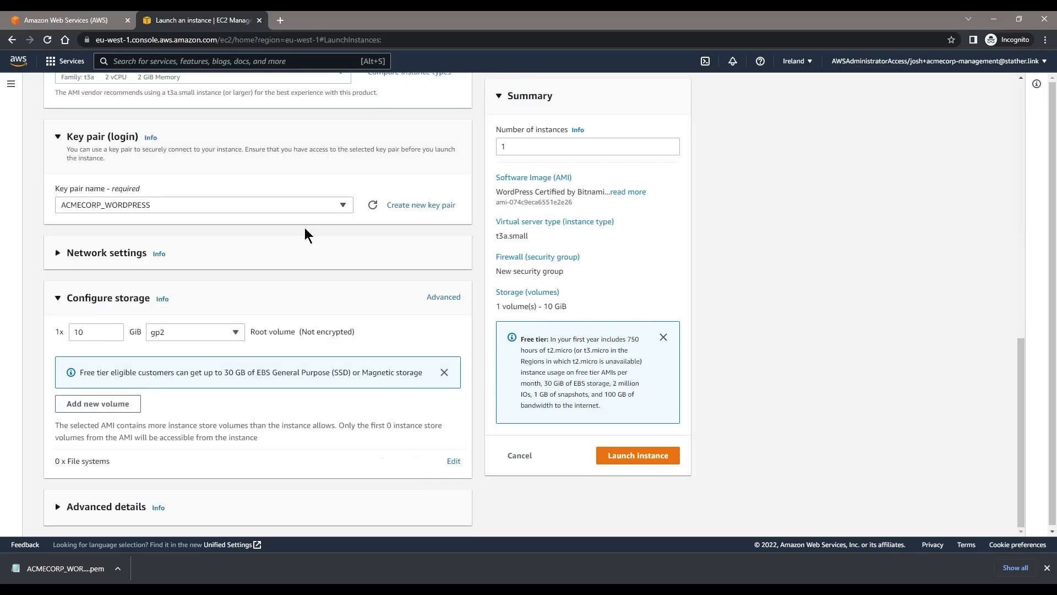
pyautogui.click(248, 263)
# Step: Review the inbound security group rules, the SSH rule's source type options and the storage configuration
pyautogui.scroll(-3, 220, 277)
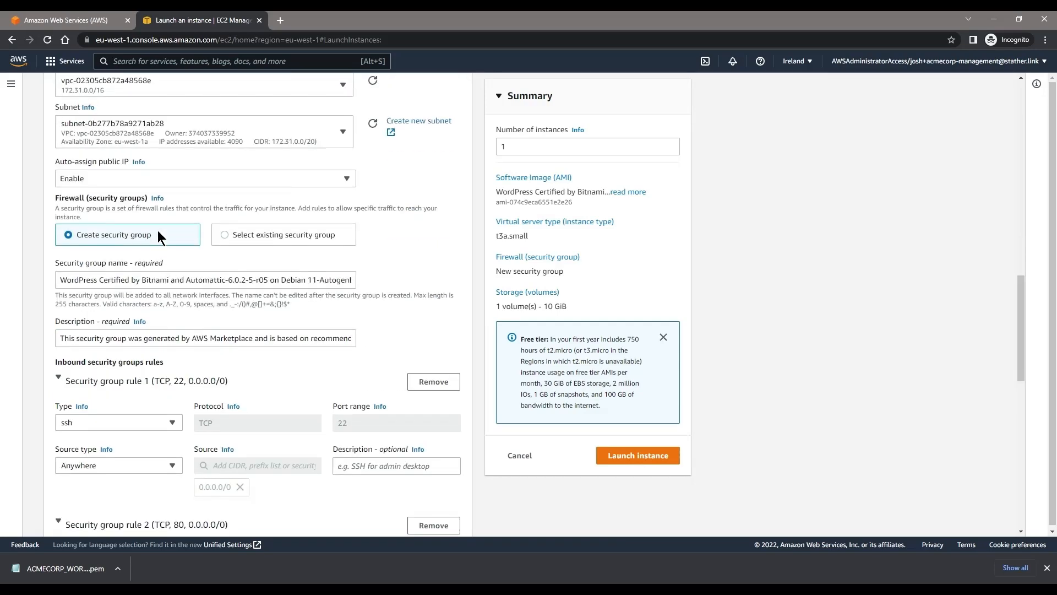
pyautogui.scroll(-2, 150, 325)
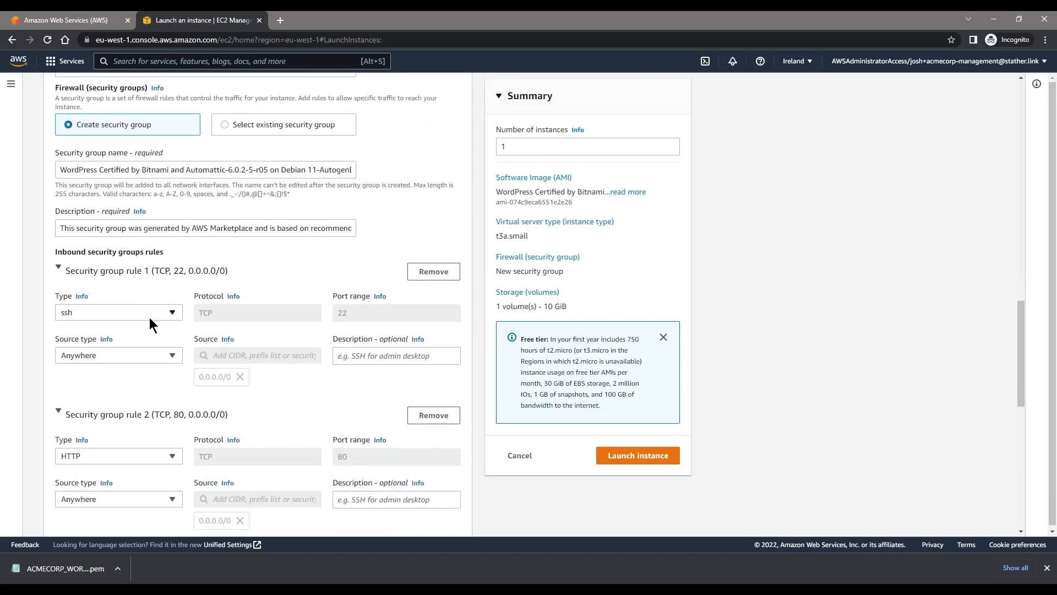
pyautogui.scroll(-1, 150, 324)
pyautogui.click(163, 302)
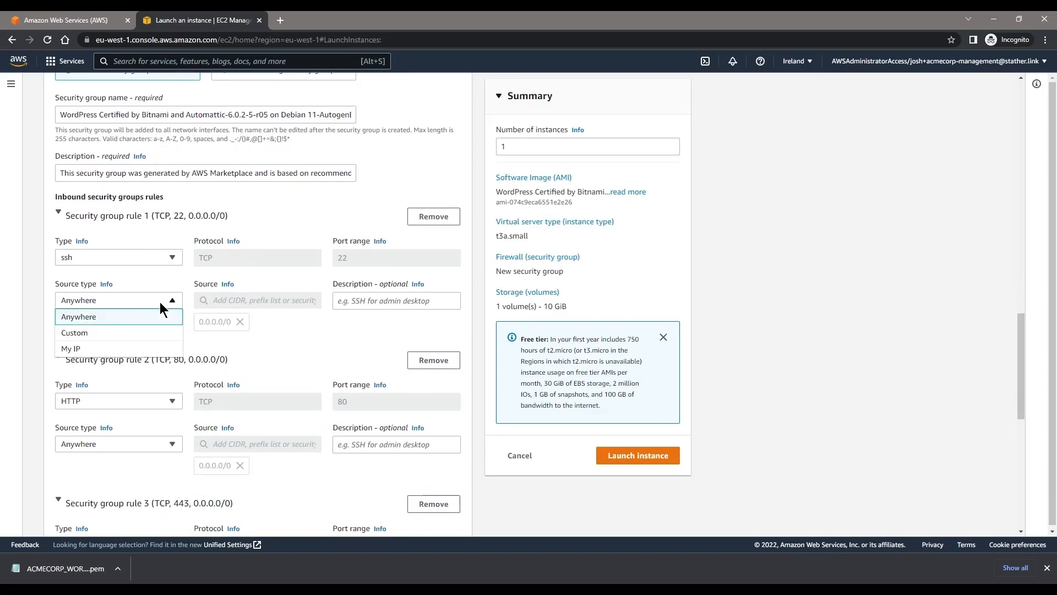
pyautogui.click(161, 306)
pyautogui.scroll(-2, 176, 290)
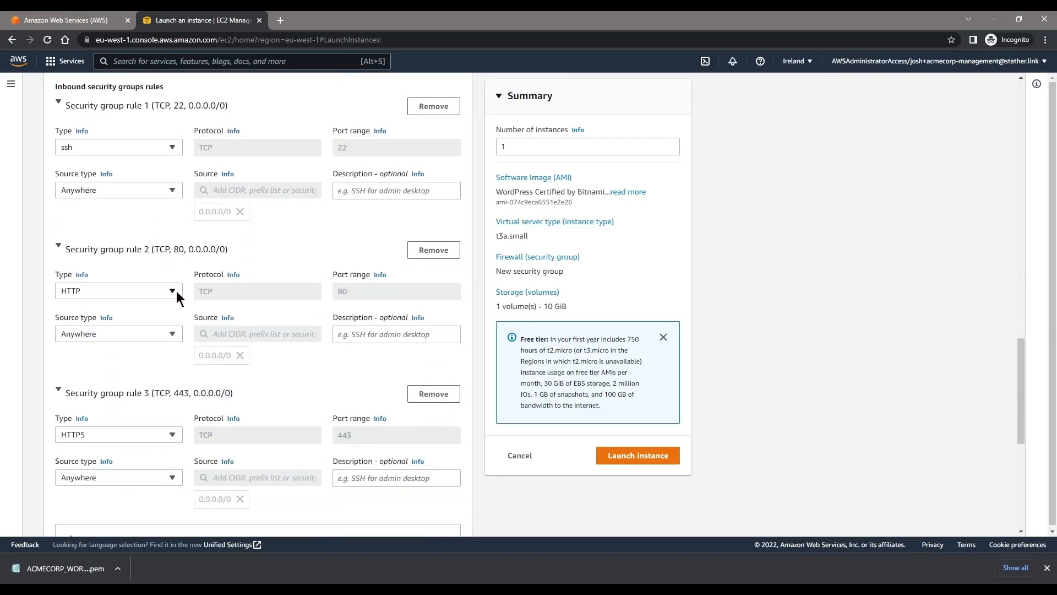
pyautogui.scroll(-5, 176, 291)
pyautogui.scroll(6, 175, 291)
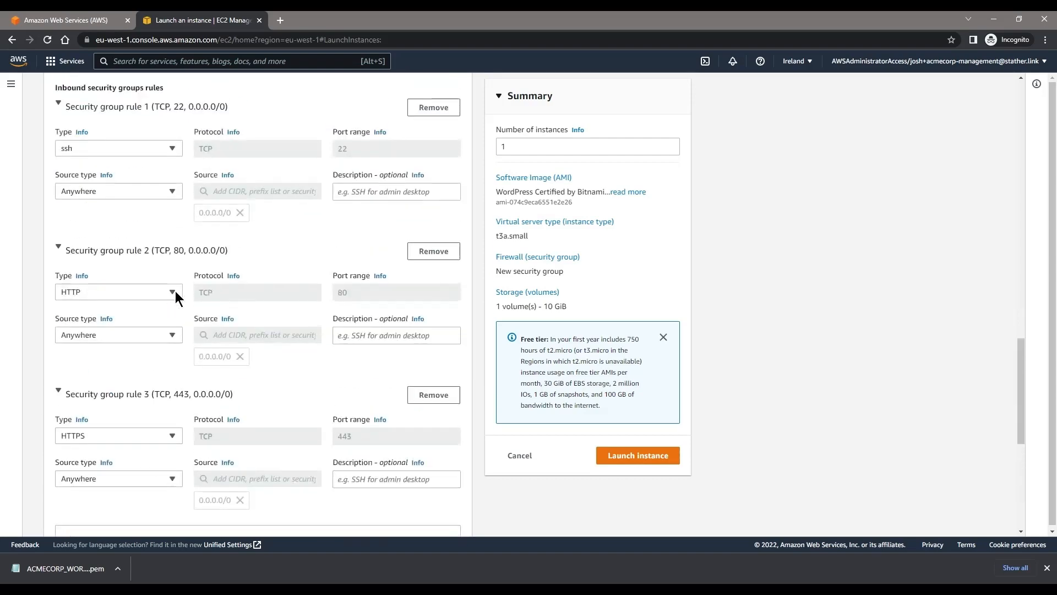
pyautogui.scroll(-3, 419, 341)
pyautogui.scroll(-4, 437, 357)
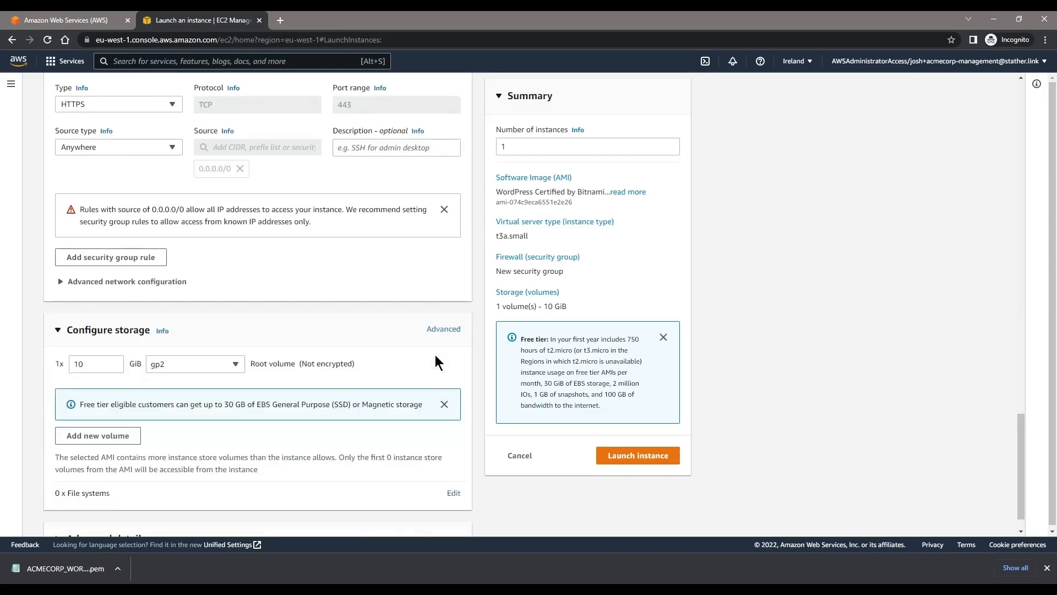
pyautogui.scroll(-1, 435, 362)
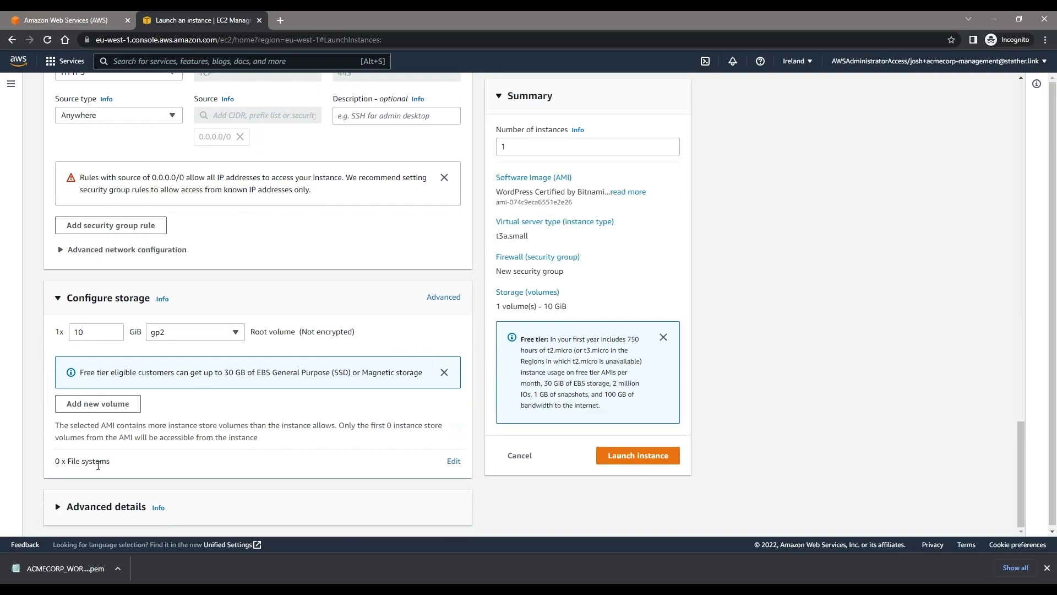
# Step: Examine the advanced network configuration and the advanced details, including the available IAM instance profiles
pyautogui.click(168, 250)
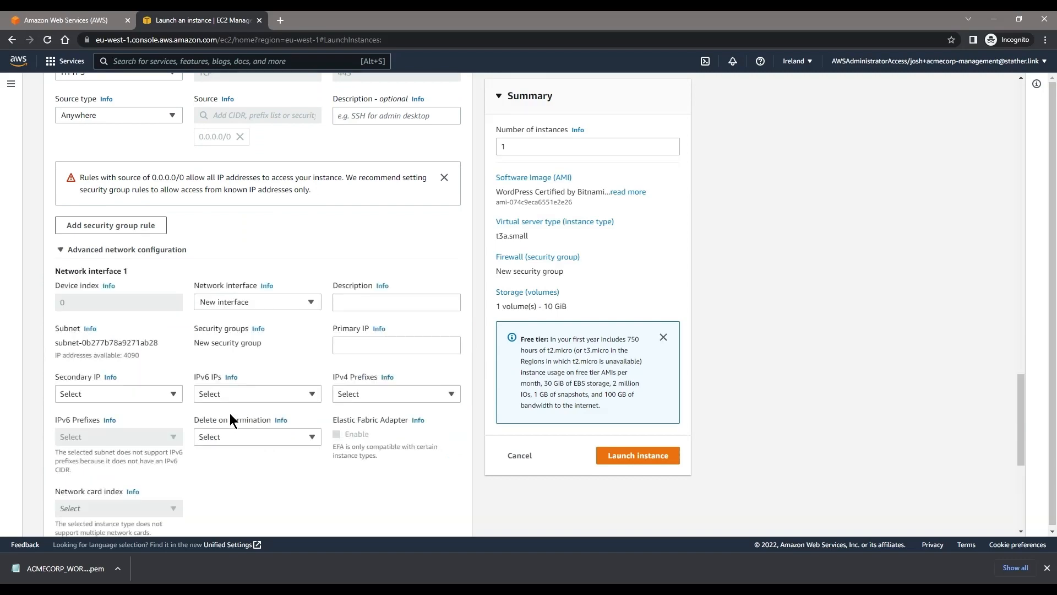
pyautogui.scroll(-6, 222, 434)
pyautogui.click(119, 509)
pyautogui.scroll(-5, 189, 412)
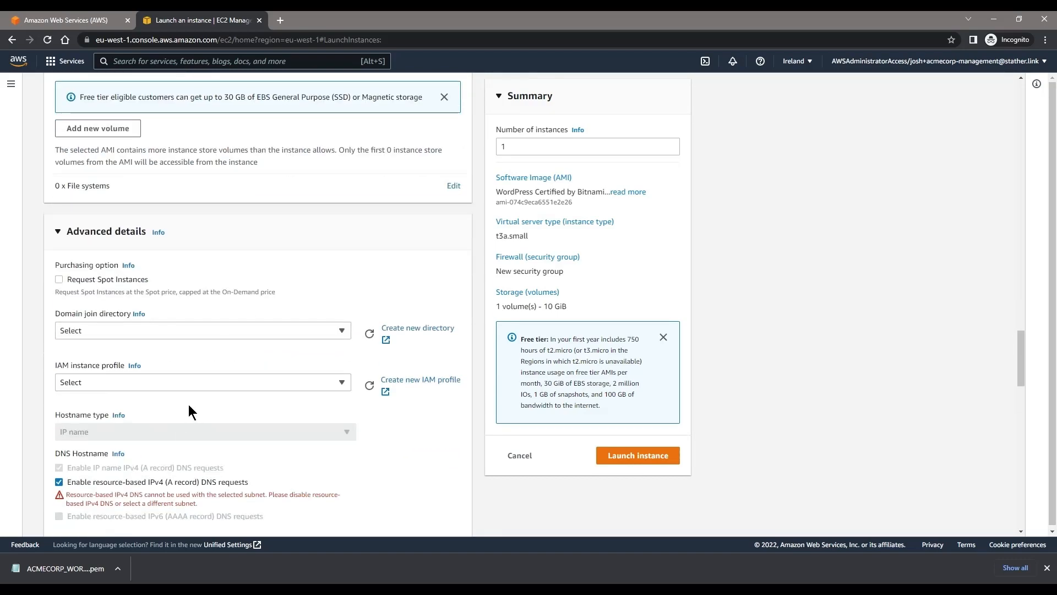
pyautogui.scroll(-2, 190, 412)
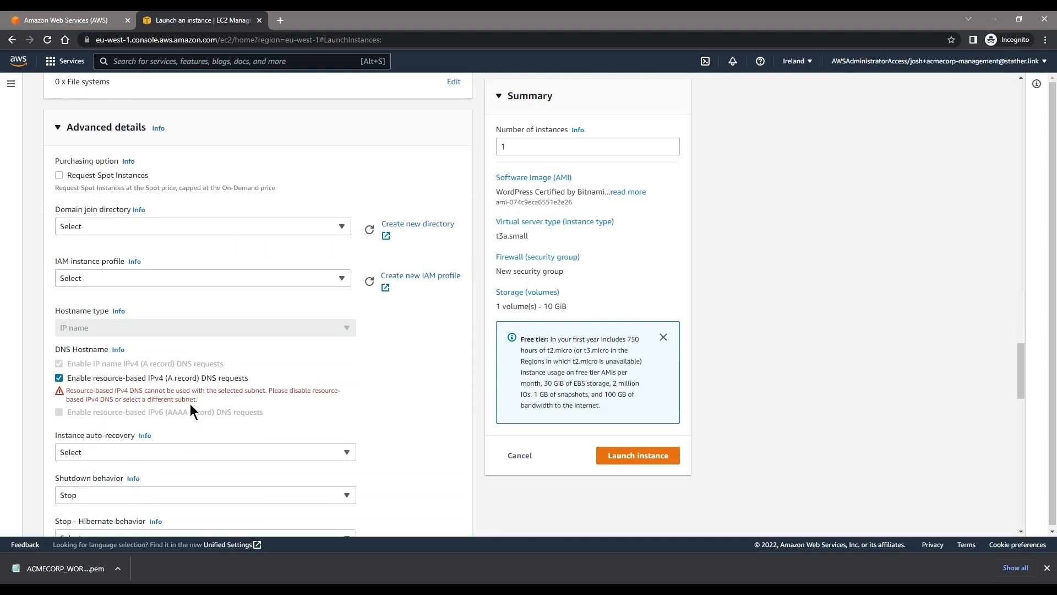
pyautogui.click(200, 275)
pyautogui.click(199, 276)
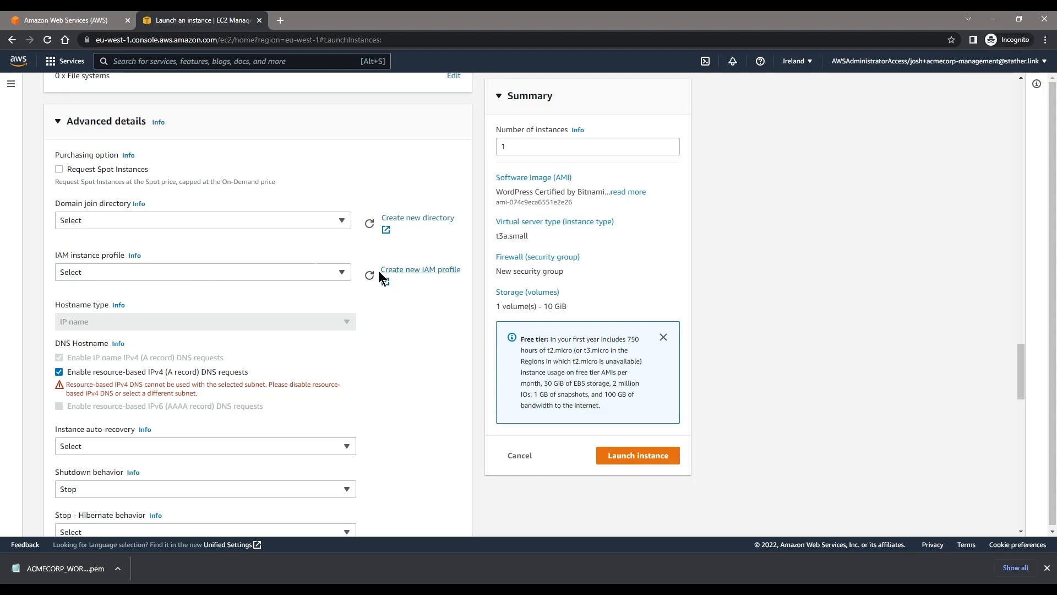
pyautogui.click(281, 272)
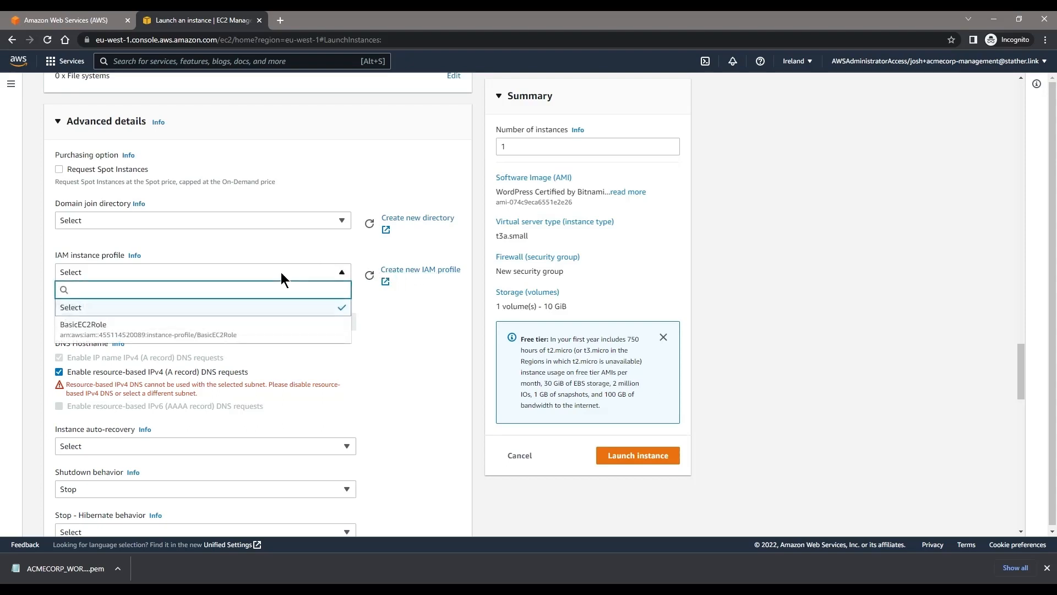
pyautogui.click(281, 272)
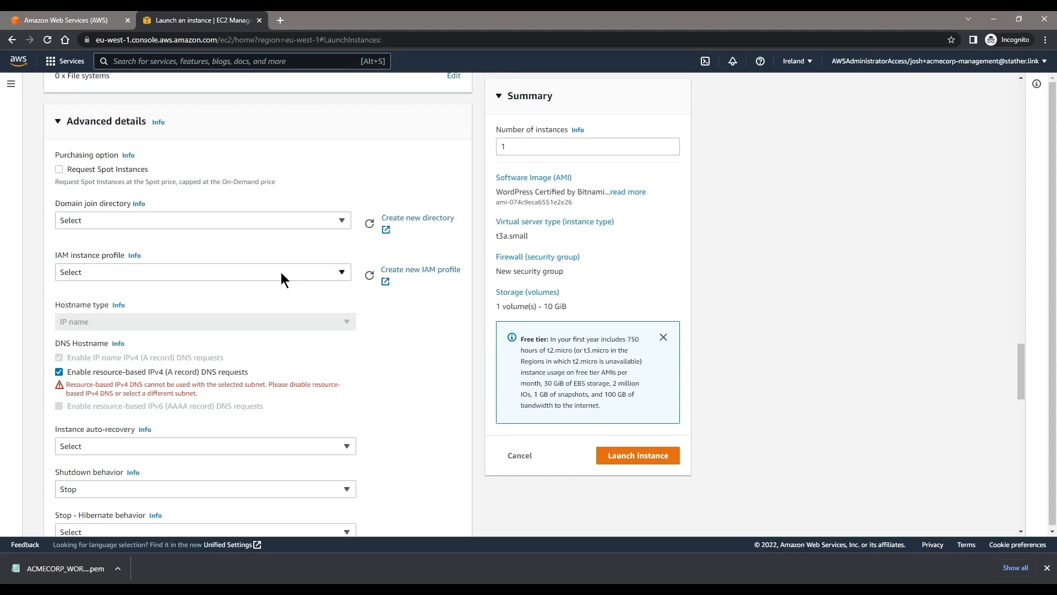
pyautogui.scroll(-6, 385, 361)
pyautogui.scroll(-4, 363, 361)
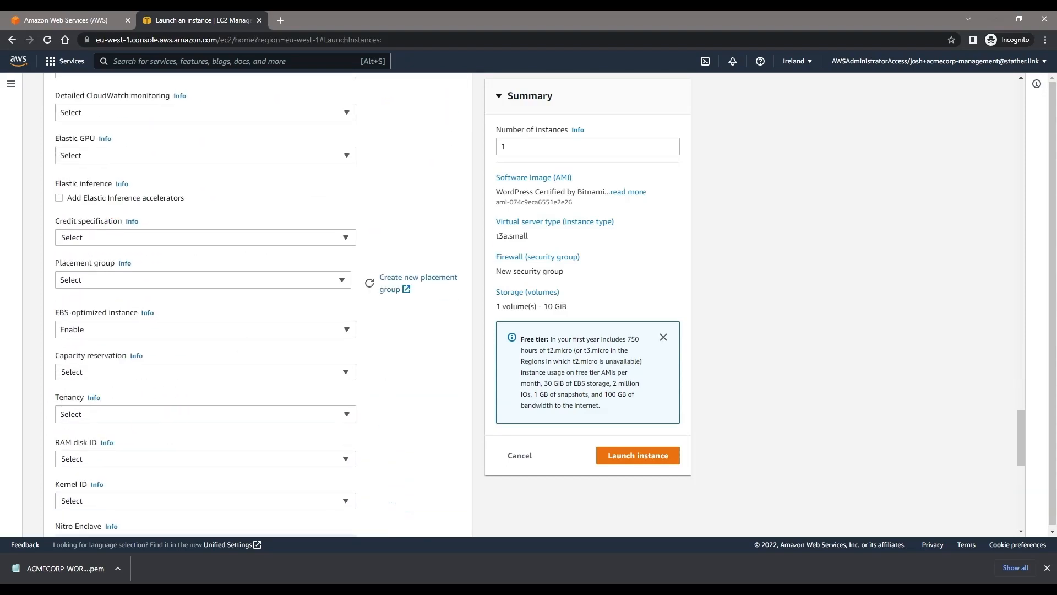
pyautogui.scroll(3, 399, 214)
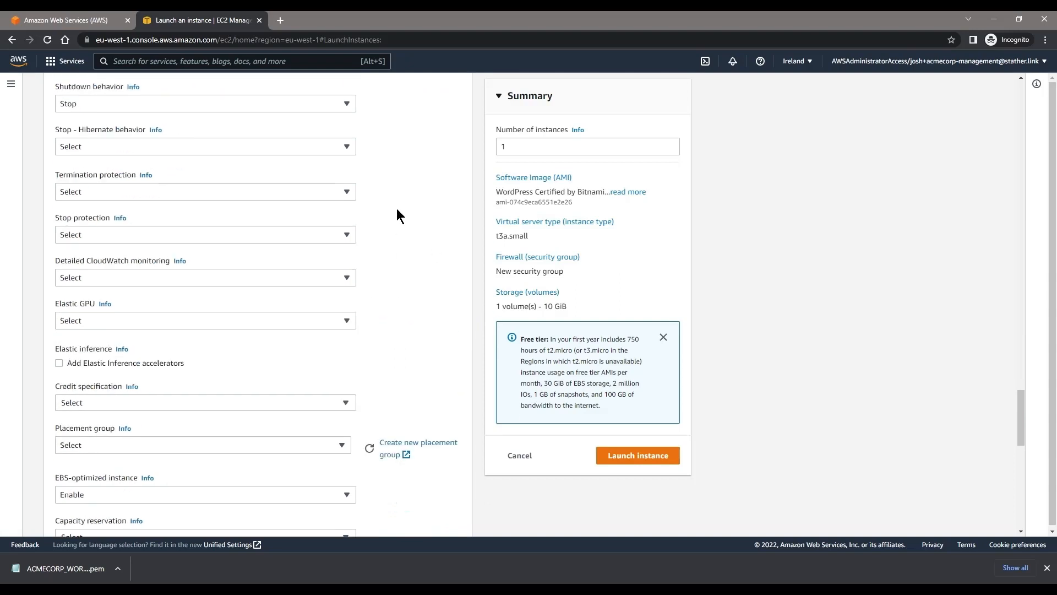
# Step: Find the auto-assign public IP setting by searching the page for "auto as", and launch the instance
pyautogui.hotkey('ctrl', 'f')
pyautogui.write('auto as')
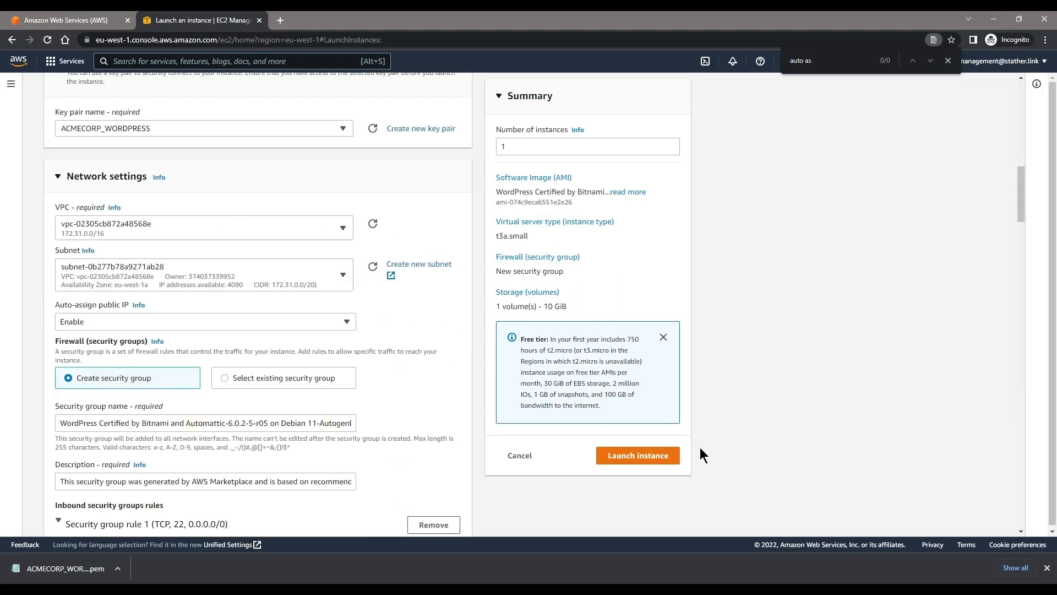
pyautogui.click(670, 463)
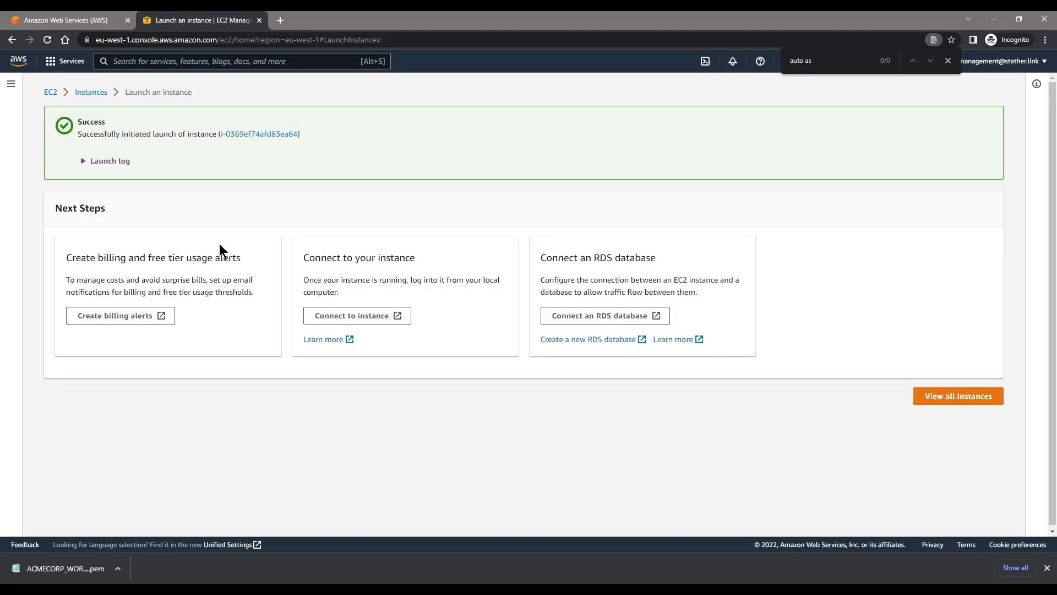
# Step: Show the full name of ACMECORP-WORDPRESS-EXAMPLE in the instances list and check its status and networking details
pyautogui.click(92, 92)
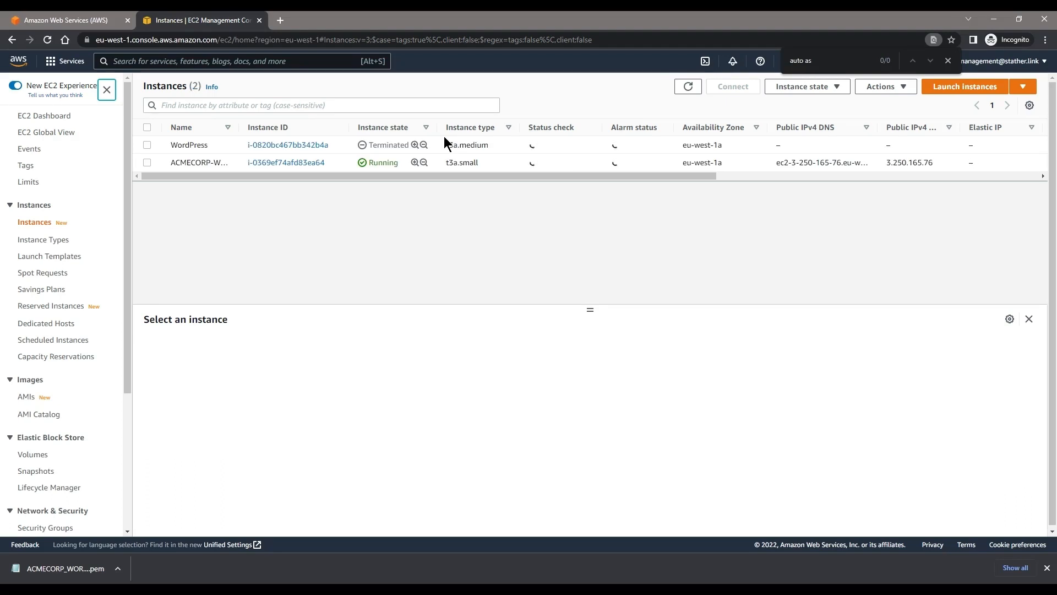
pyautogui.moveTo(238, 127); pyautogui.dragTo(338, 127)
pyautogui.moveTo(296, 163); pyautogui.dragTo(169, 170)
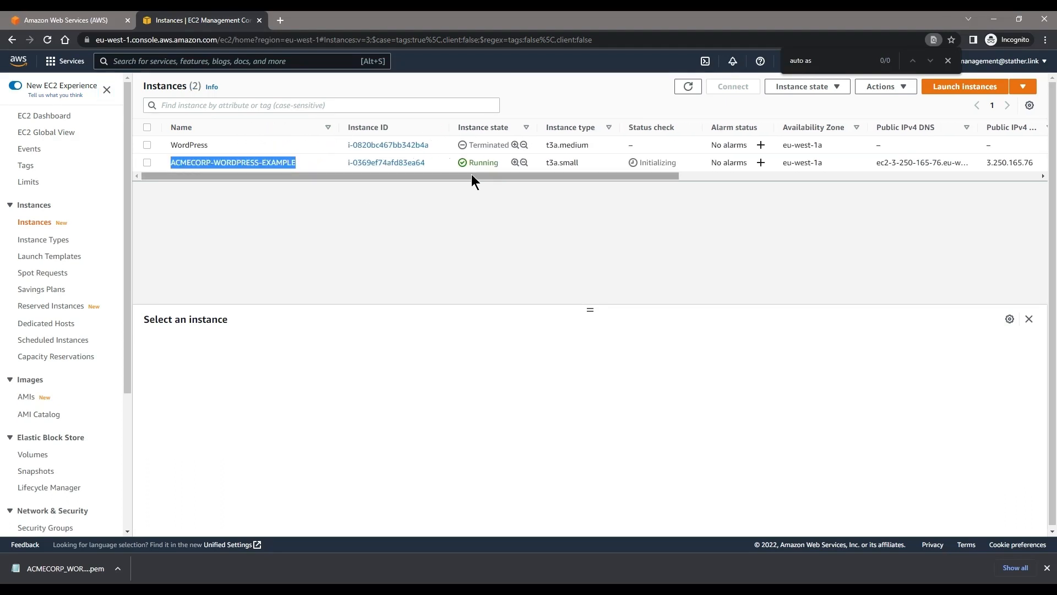
pyautogui.moveTo(568, 176)
pyautogui.mouseDown()
pyautogui.moveTo(626, 181)
pyautogui.moveTo(560, 165)
pyautogui.mouseUp()
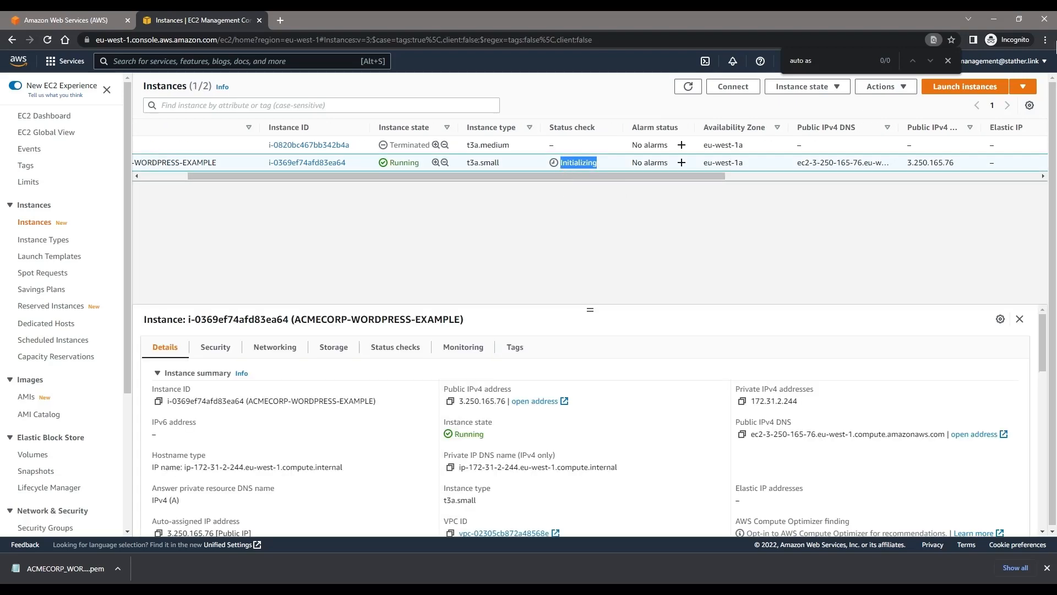
pyautogui.click(297, 348)
pyautogui.click(159, 431)
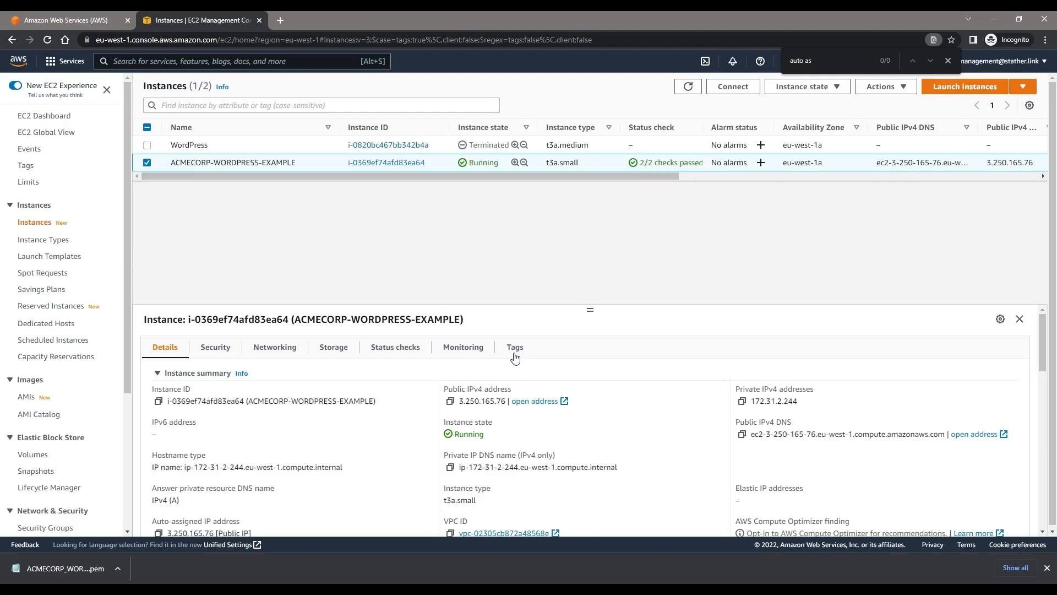
# Step: Copy the instance's public IPv4 address and open it in a new browser tab to view the WordPress site
pyautogui.click(450, 402)
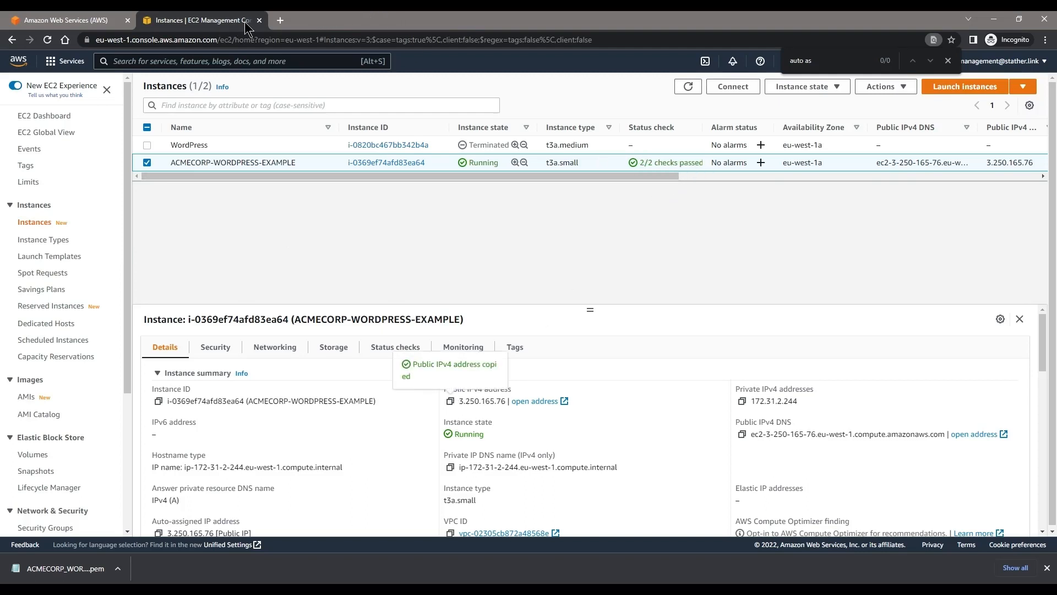
pyautogui.click(281, 21)
pyautogui.hotkey('ctrl', 'v')
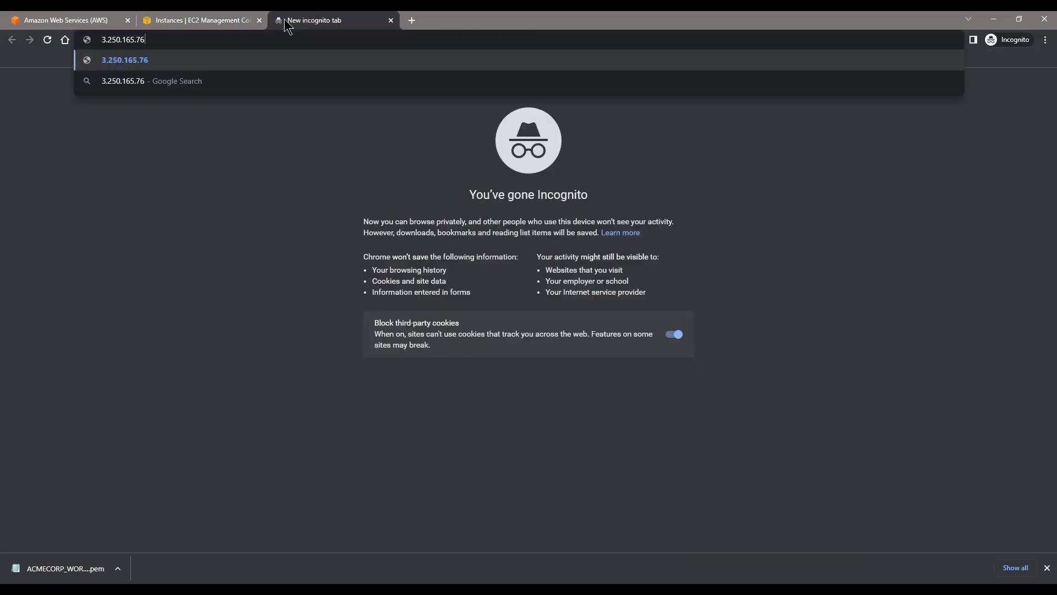
pyautogui.press('Return')
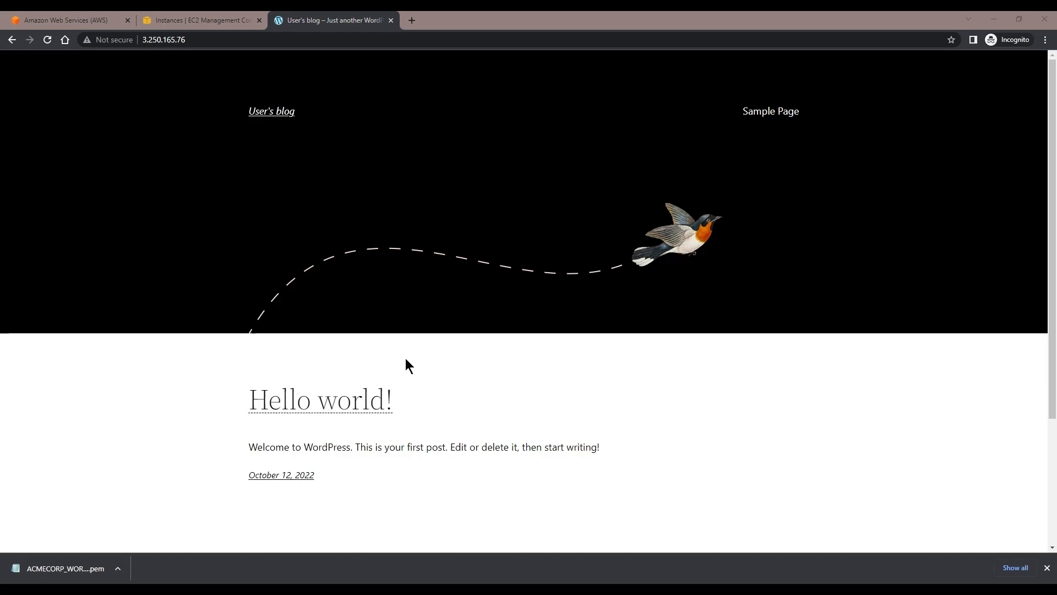
pyautogui.scroll(-1, 413, 341)
pyautogui.scroll(1, 416, 330)
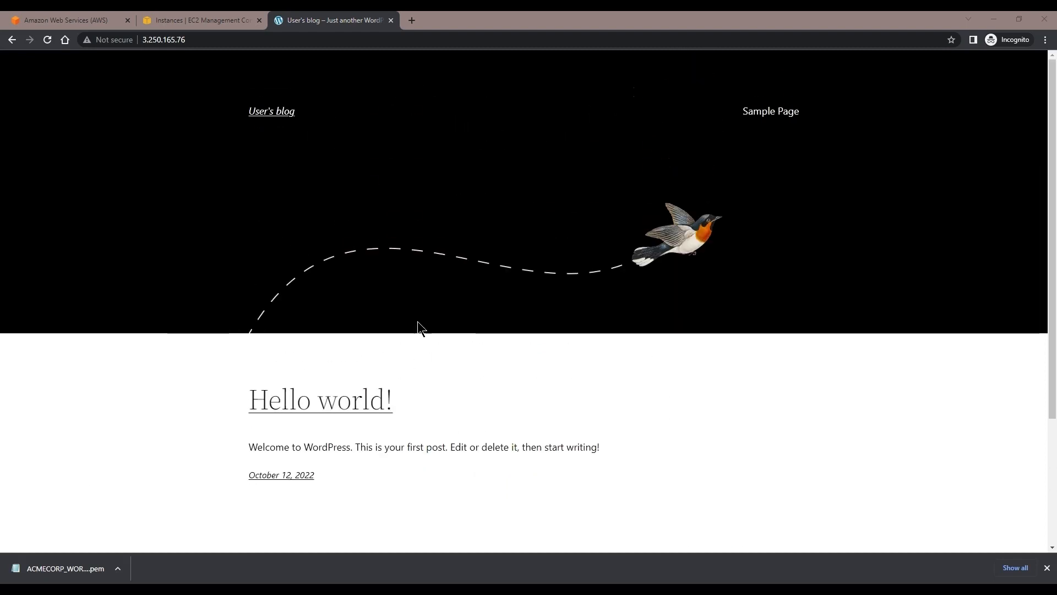
# Step: Open the site's /wp-admin login page and enter "user" as the username
pyautogui.click(288, 47)
pyautogui.click(288, 47)
pyautogui.write('/wp-admin')
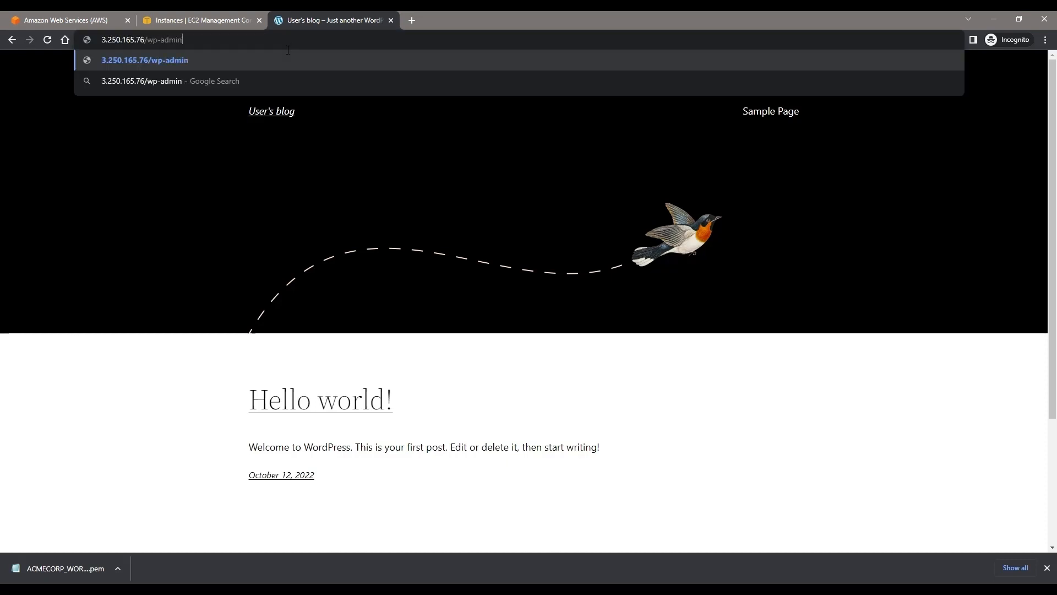
pyautogui.press('Return')
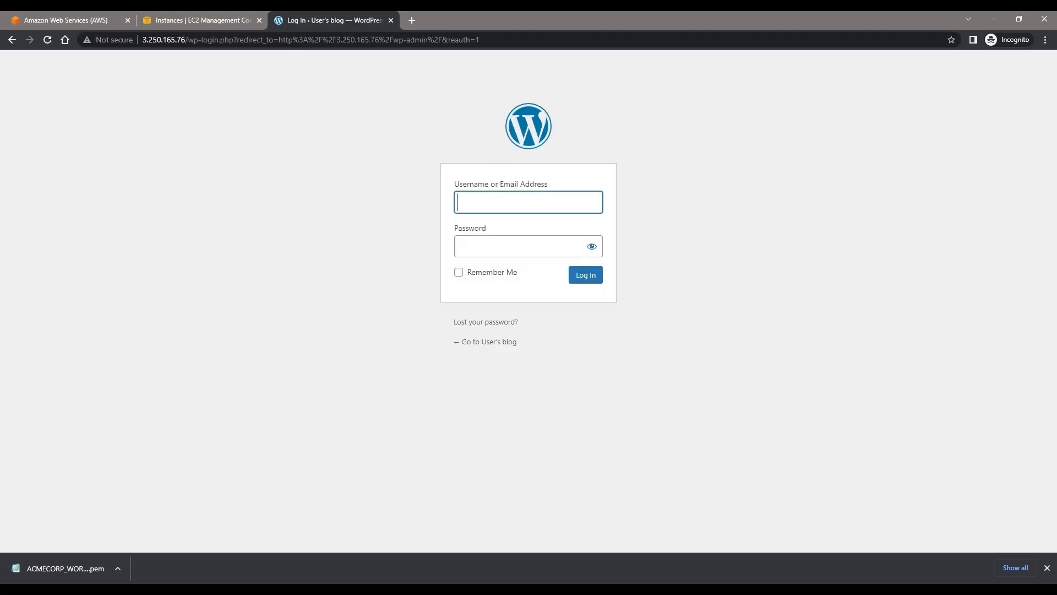
pyautogui.write('user')
pyautogui.click(804, 125)
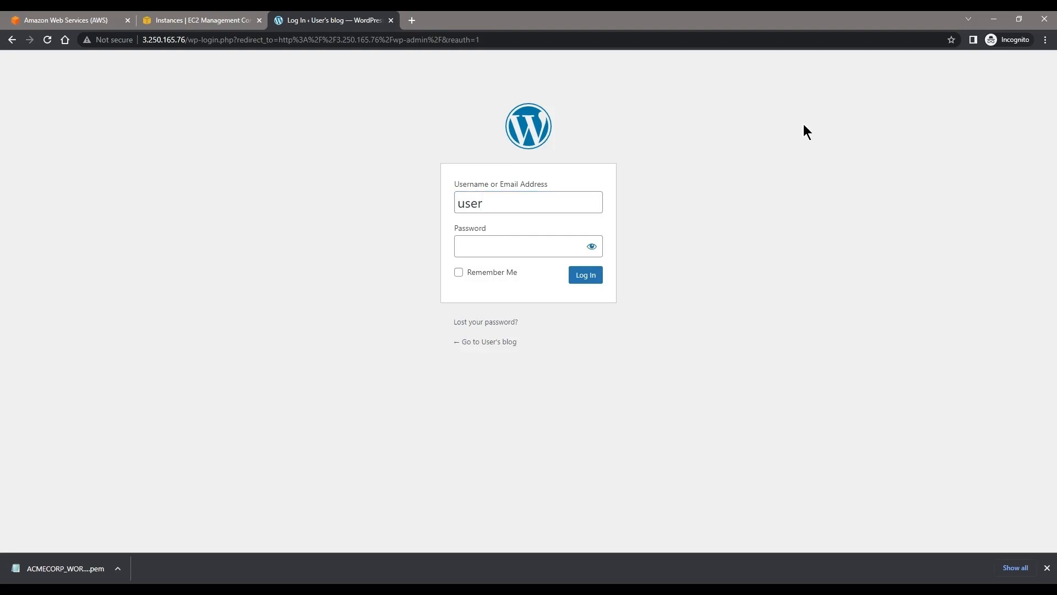
# Step: Return to the EC2 console and open the system log of ACMECORP-WORDPRESS-EXAMPLE
pyautogui.click(177, 20)
pyautogui.click(879, 90)
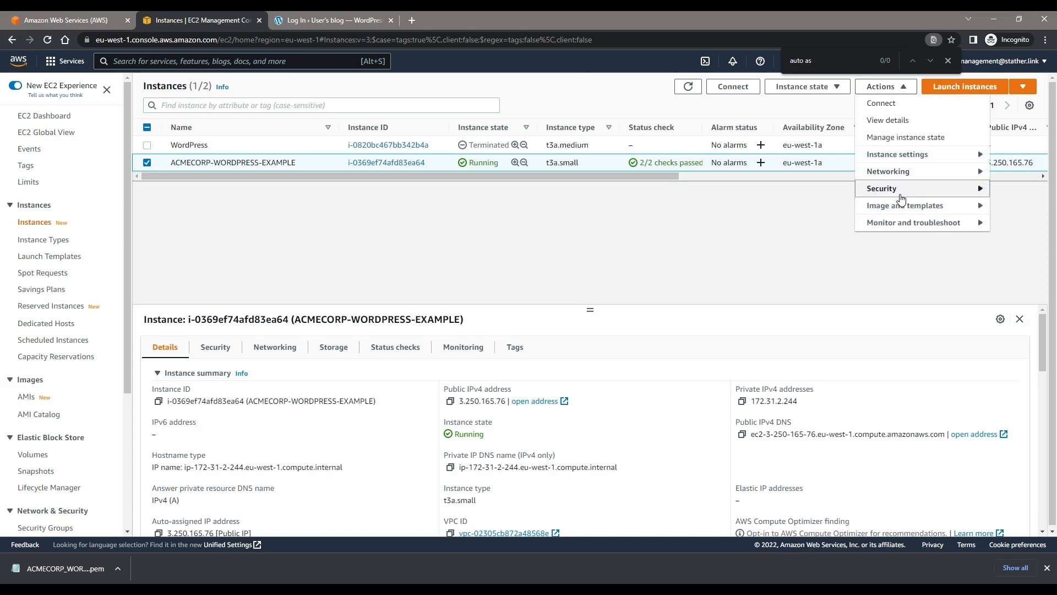
pyautogui.moveTo(913, 223)
pyautogui.click(842, 226)
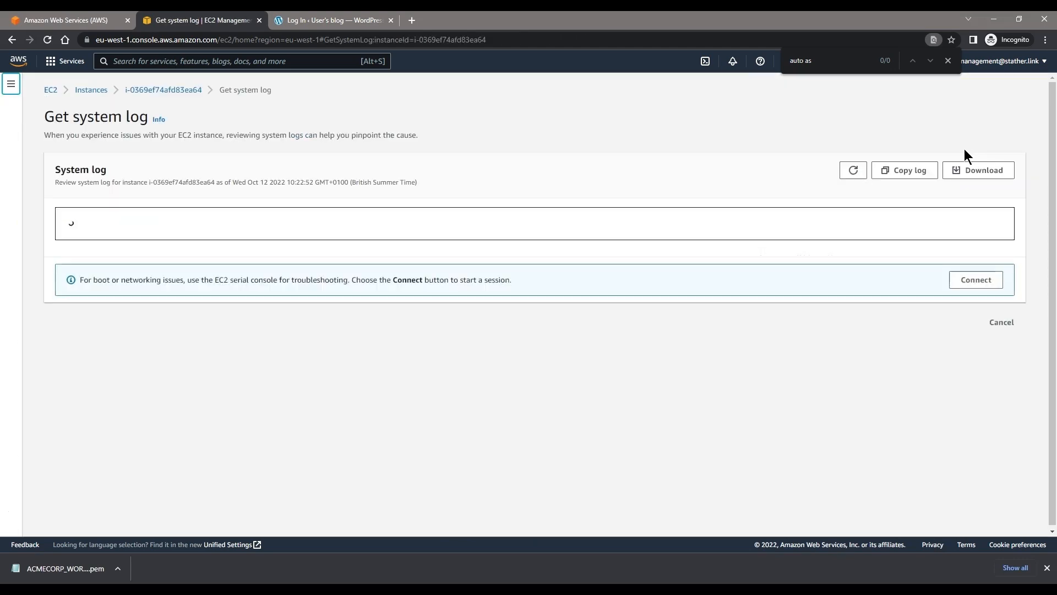
pyautogui.scroll(-1, 498, 288)
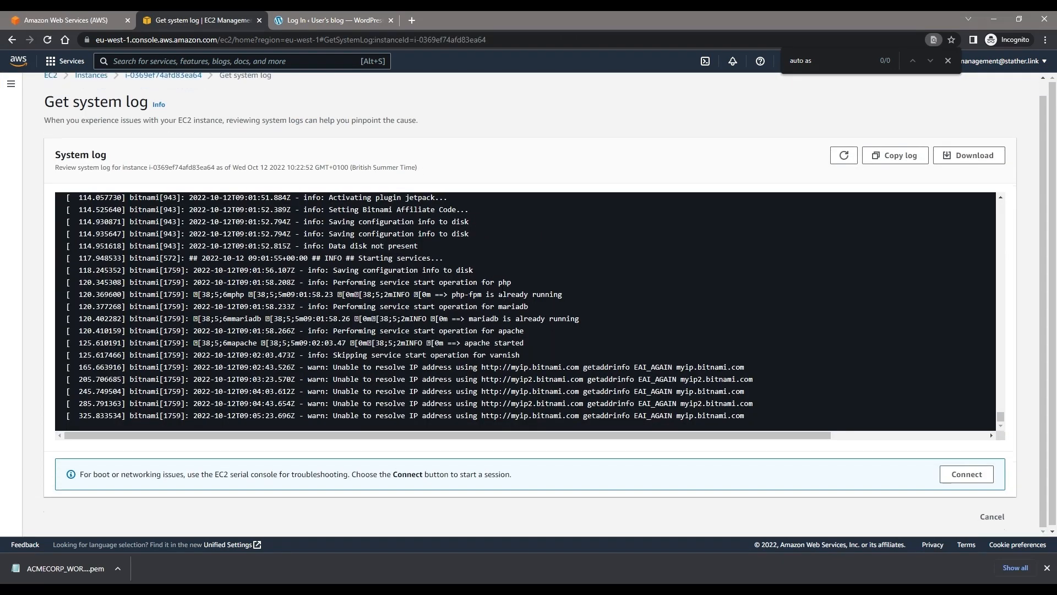
pyautogui.scroll(4, 490, 291)
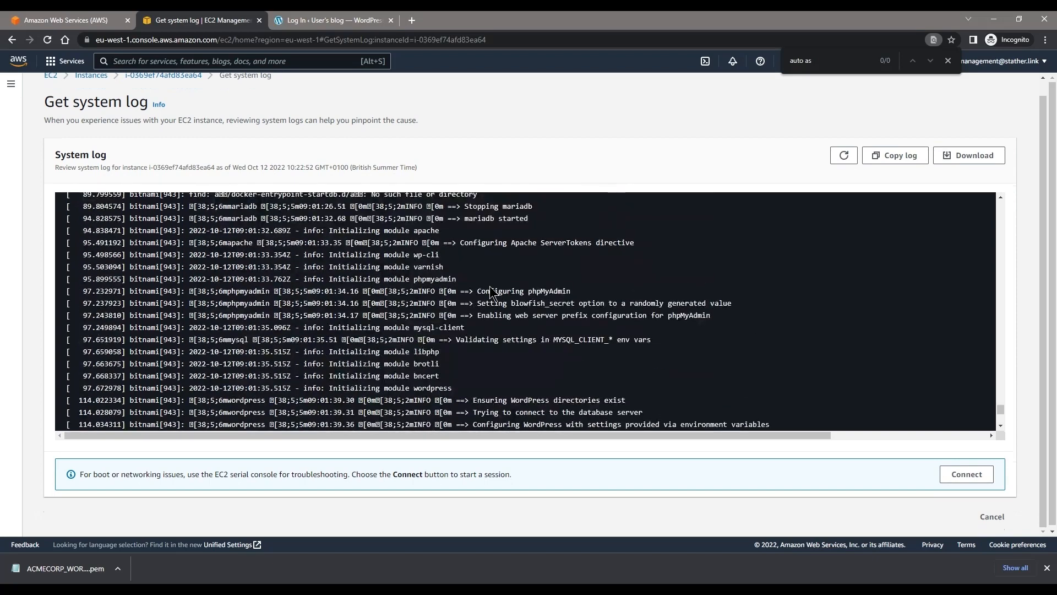
# Step: Search the system log for "password" and select the Bitnami application password for copying
pyautogui.hotkey('ctrl', 'f')
pyautogui.write('password')
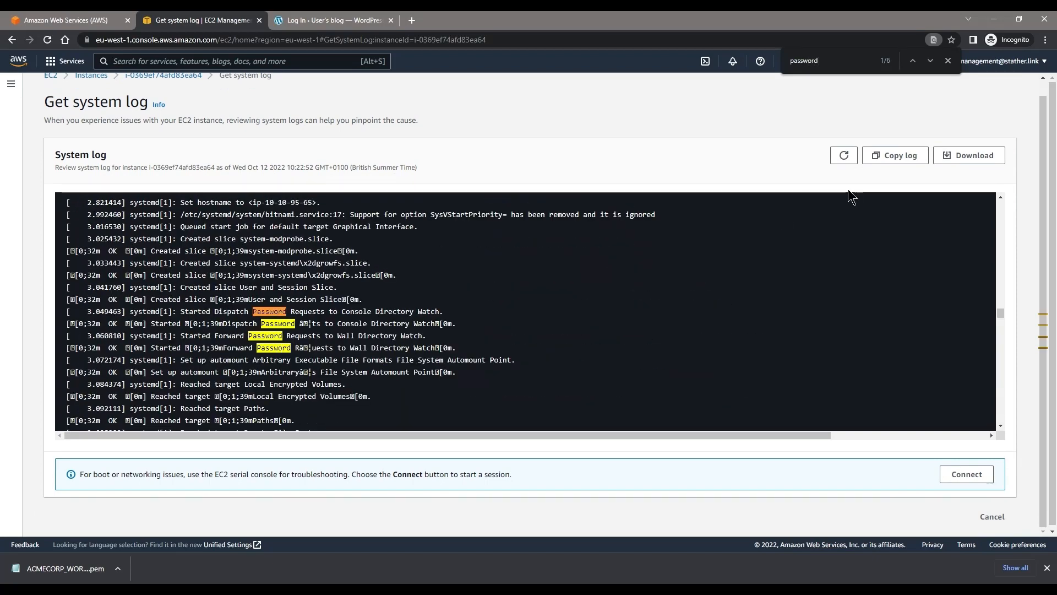
pyautogui.click(930, 60)
pyautogui.click(930, 61)
pyautogui.click(930, 61)
pyautogui.click(931, 60)
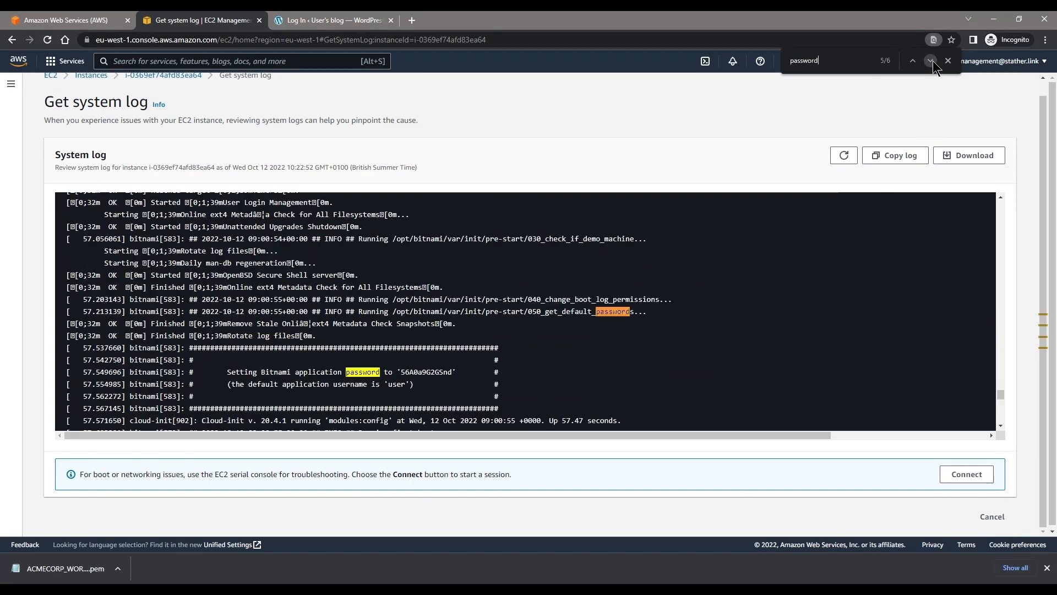
pyautogui.doubleClick(426, 372)
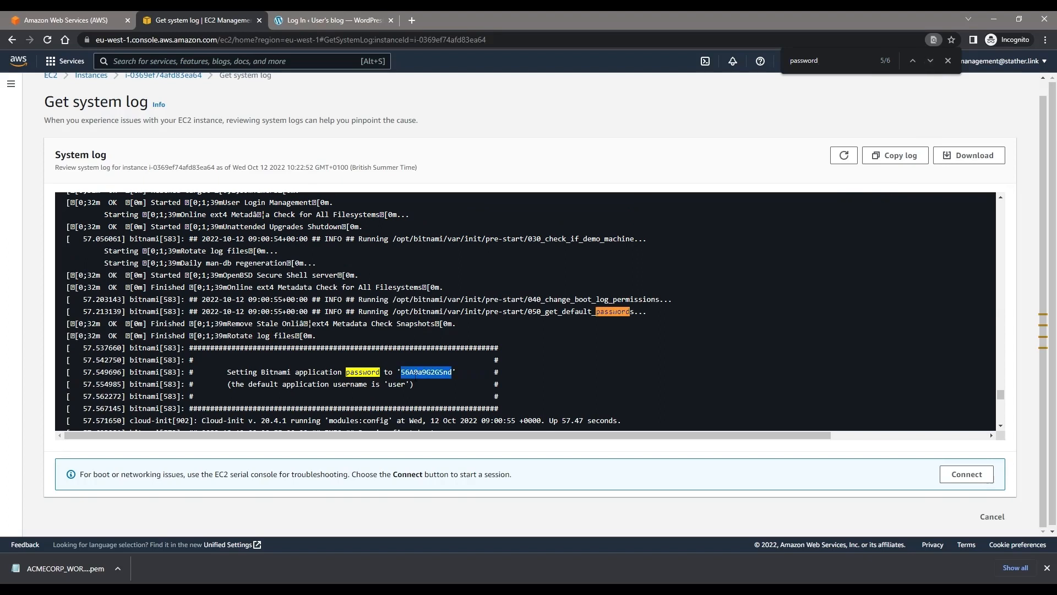
# Step: Paste the application password into the WordPress login form's password field and submit the login
pyautogui.click(352, 20)
pyautogui.click(527, 254)
pyautogui.hotkey('ctrl', 'v')
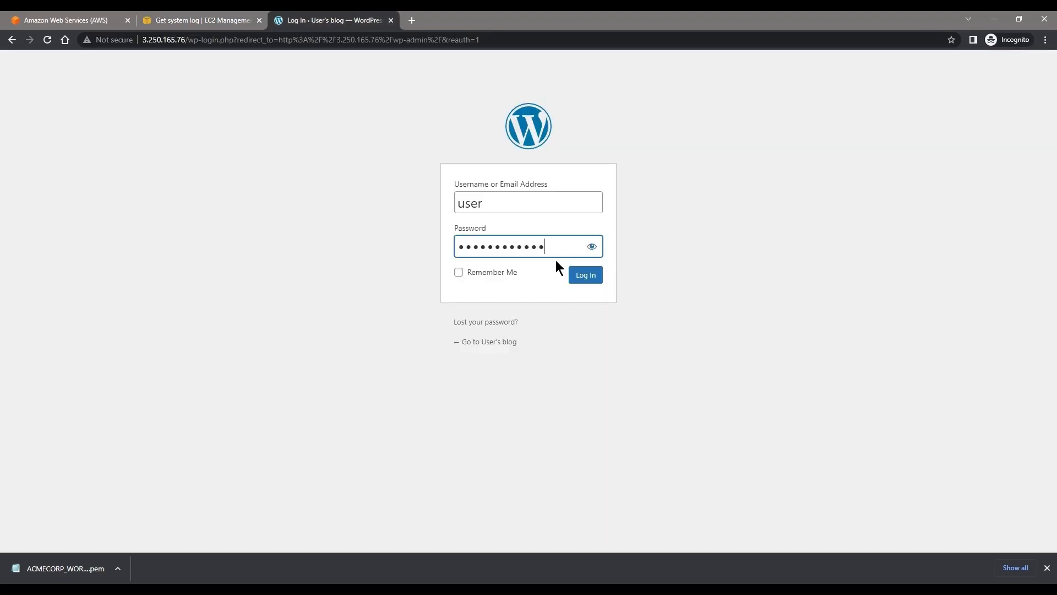
pyautogui.click(573, 275)
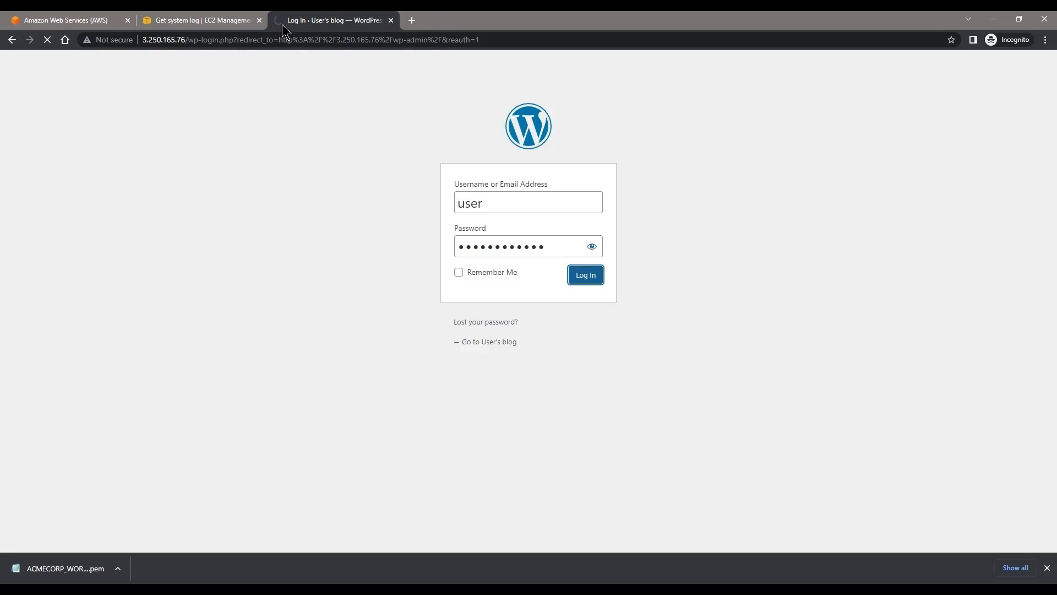
# Step: Open the GoDaddy DNS Management page for acompanymakingeverything.co.uk in a new browser tab
pyautogui.click(412, 21)
pyautogui.write('godaddty')
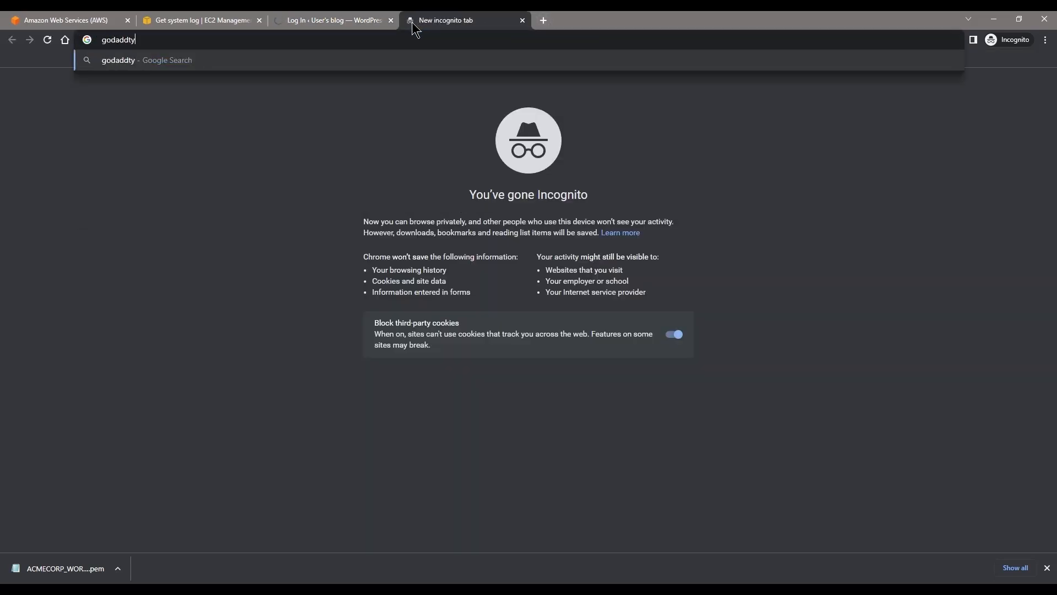
pyautogui.press('BackSpace')
pyautogui.press('BackSpace')
pyautogui.write('y')
pyautogui.press('Down')
pyautogui.press('Down')
pyautogui.press('Down')
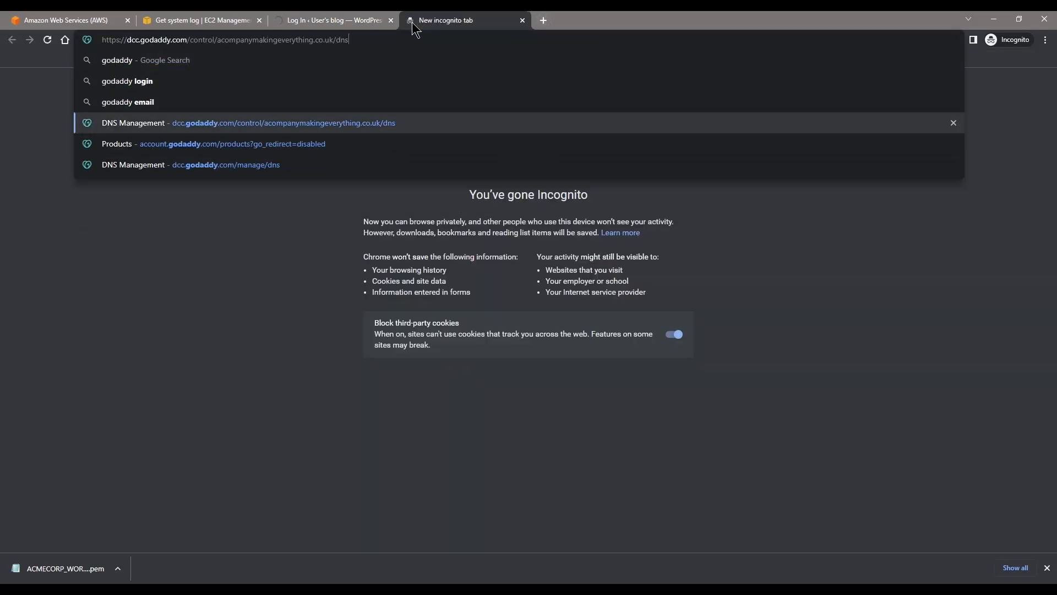
pyautogui.press('Return')
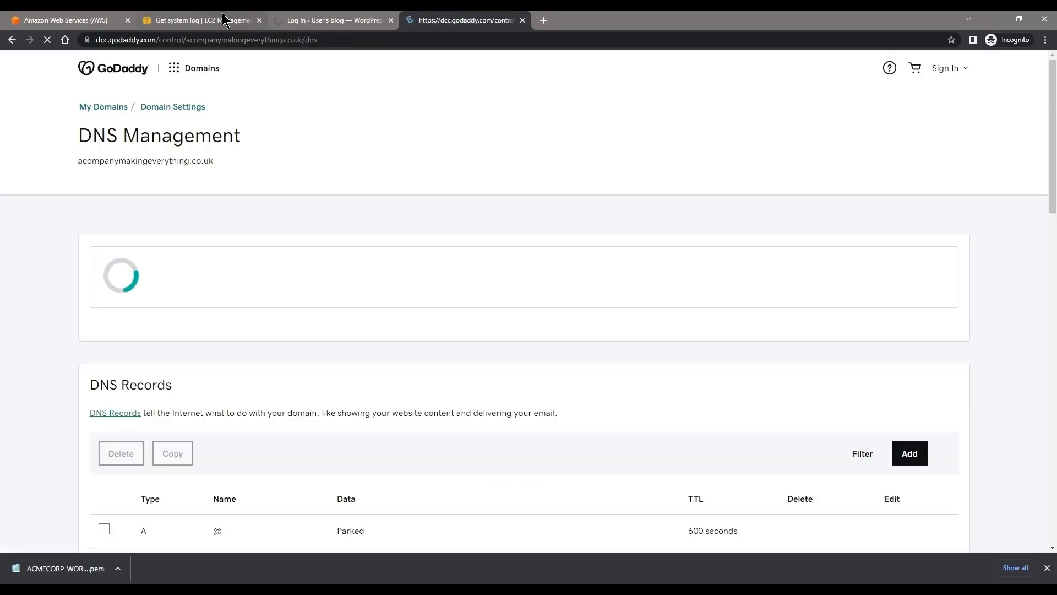
# Step: Open the EC2 instance's summary page from the system log and go back to the WordPress login page
pyautogui.click(223, 20)
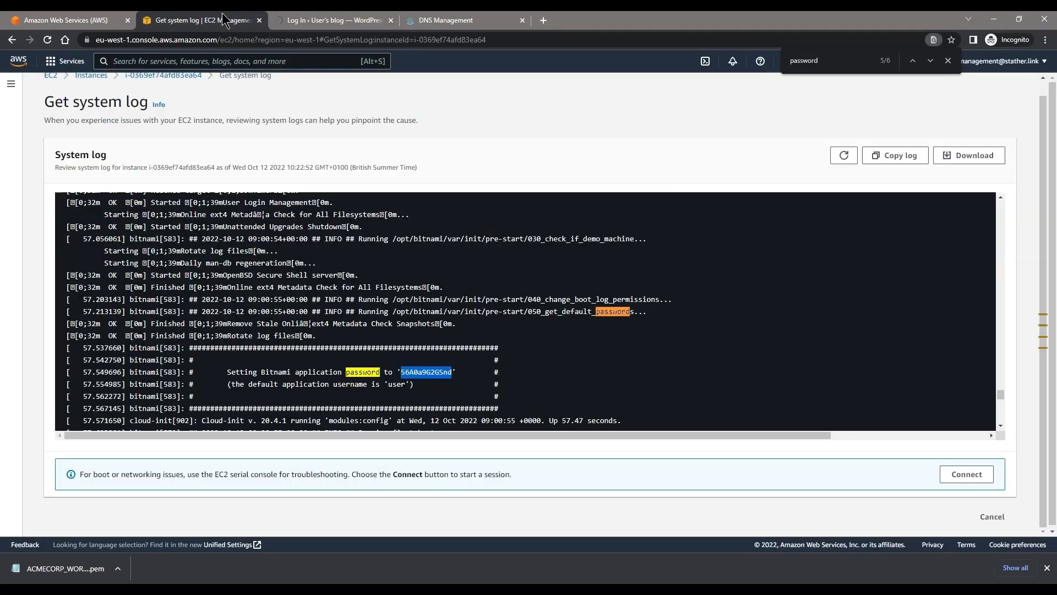
pyautogui.click(163, 92)
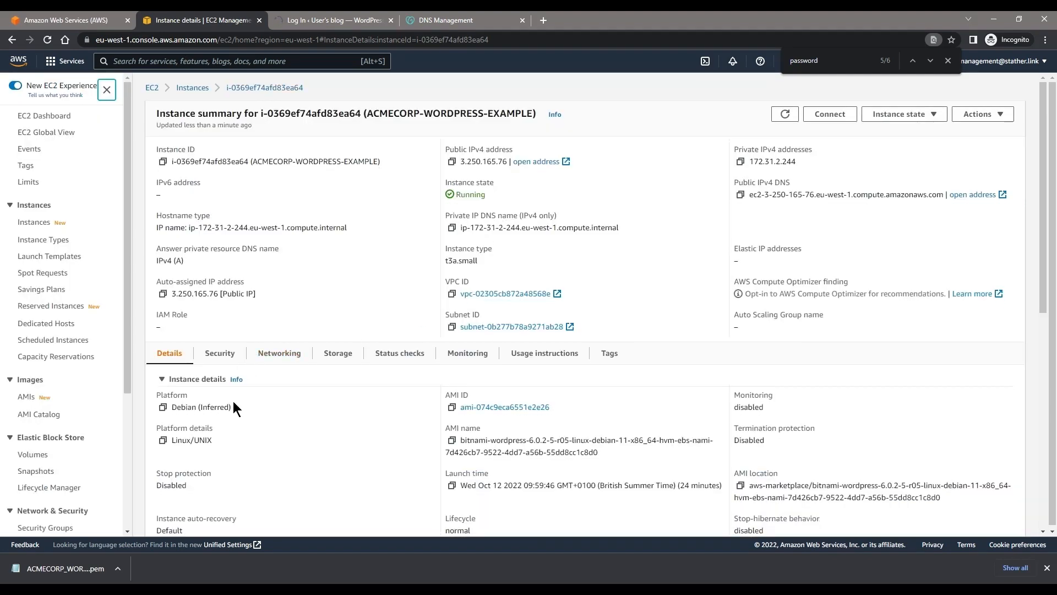
pyautogui.click(372, 21)
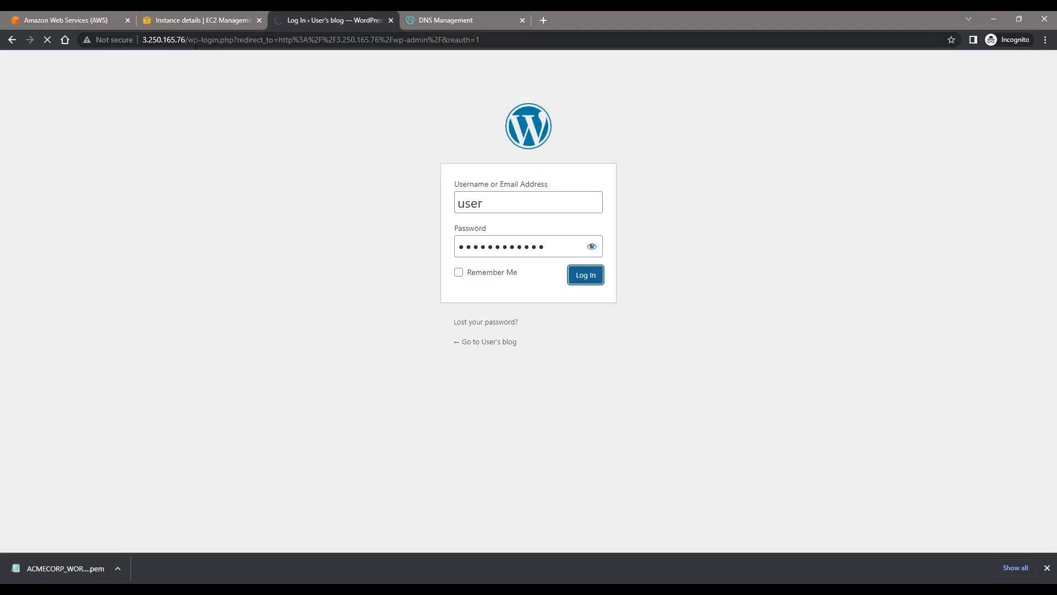
# Step: Copy the server's IP address from the WordPress login page's URL and bring up acompanymakingeverything.co.uk's DNS records in GoDaddy
pyautogui.moveTo(186, 40); pyautogui.dragTo(143, 40)
pyautogui.hotkey('ctrl', 'c')
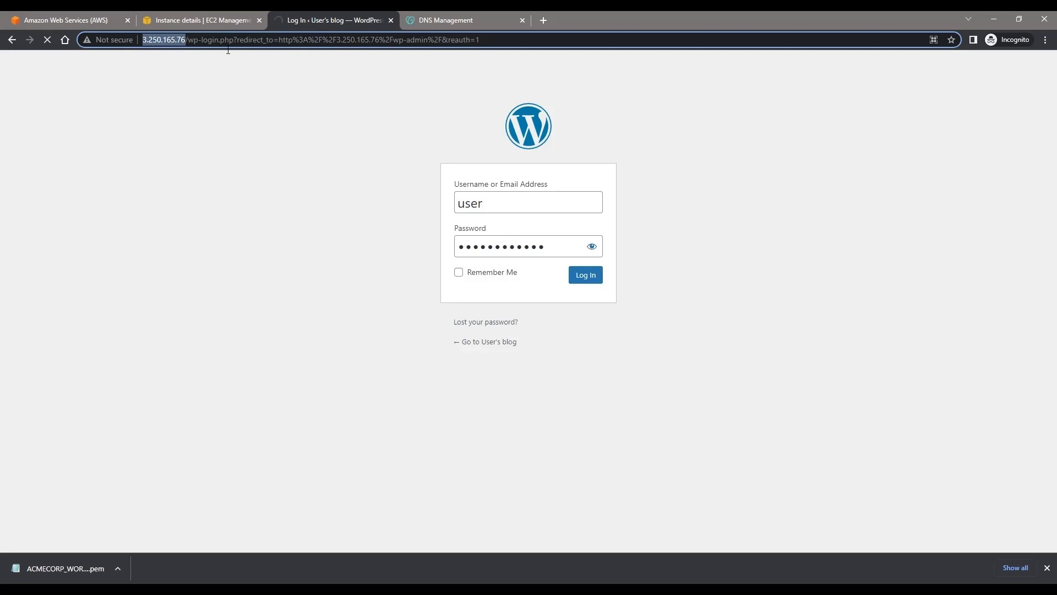
pyautogui.click(471, 20)
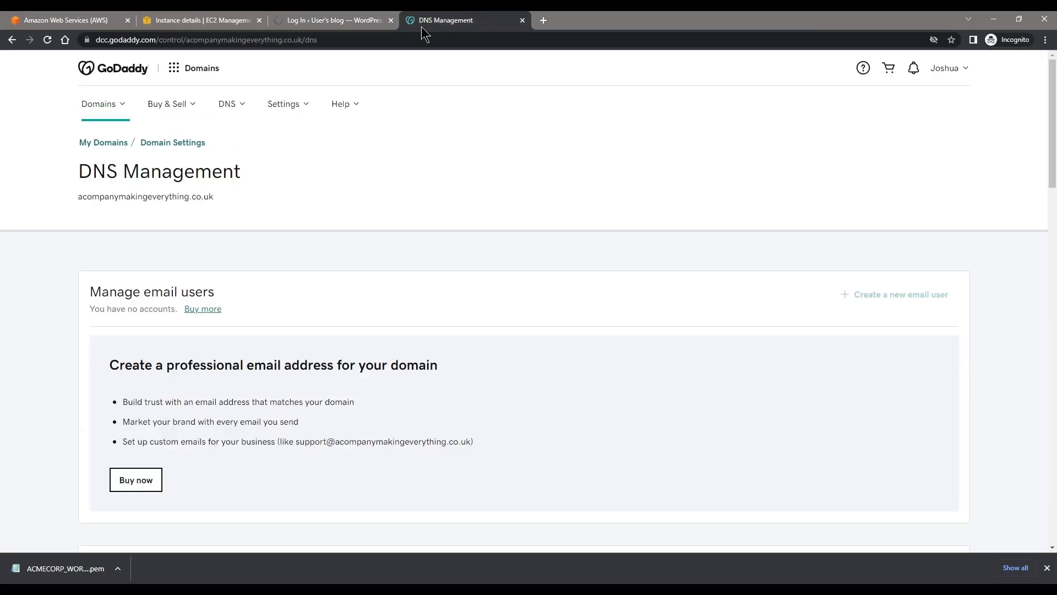
pyautogui.click(244, 105)
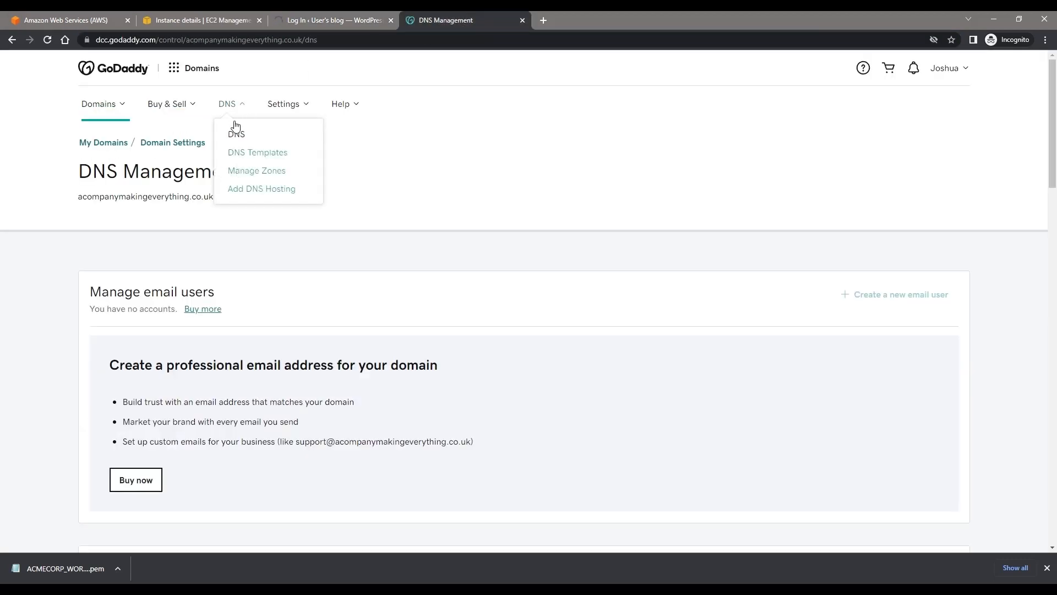
pyautogui.scroll(-5, 385, 225)
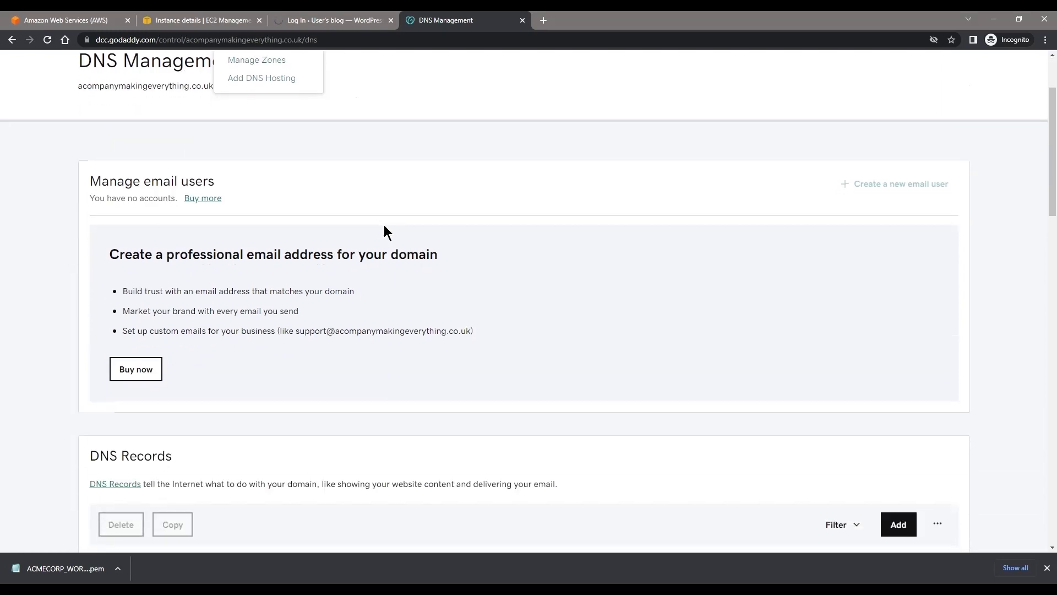
pyautogui.scroll(-2, 479, 275)
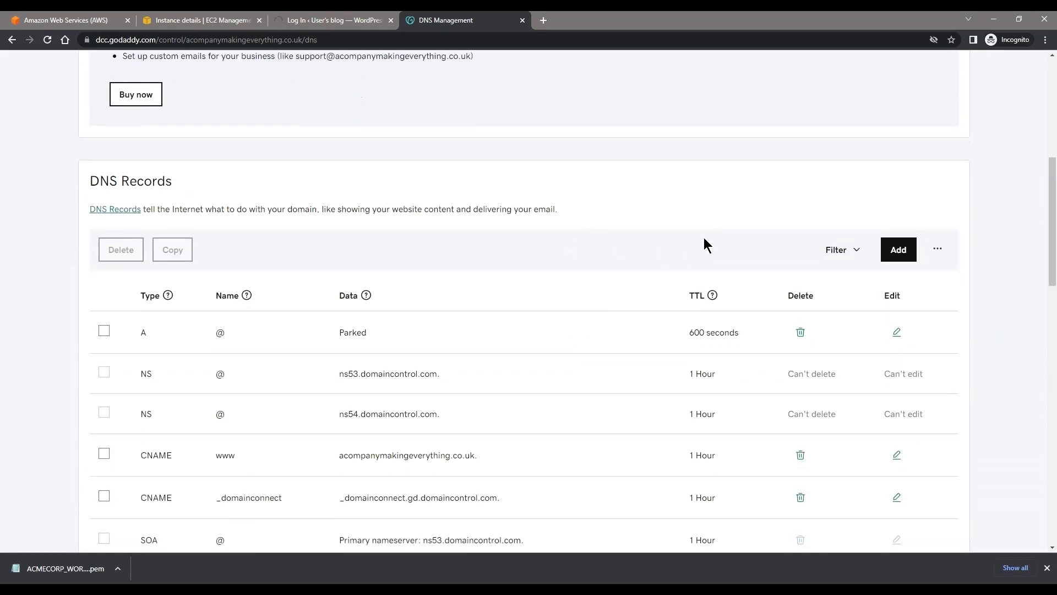
pyautogui.scroll(-4, 610, 302)
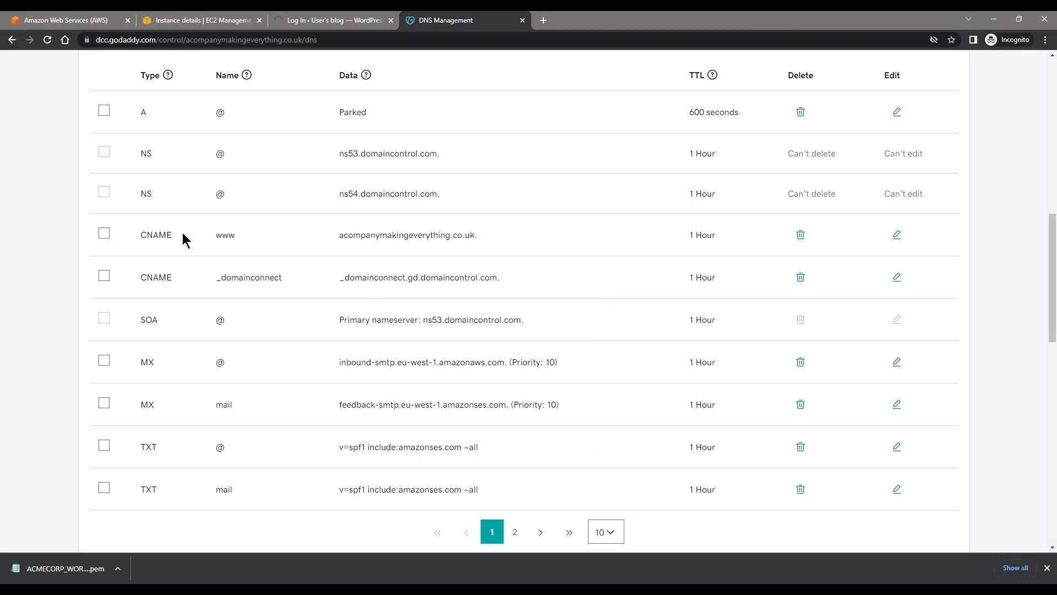
pyautogui.scroll(2, 771, 218)
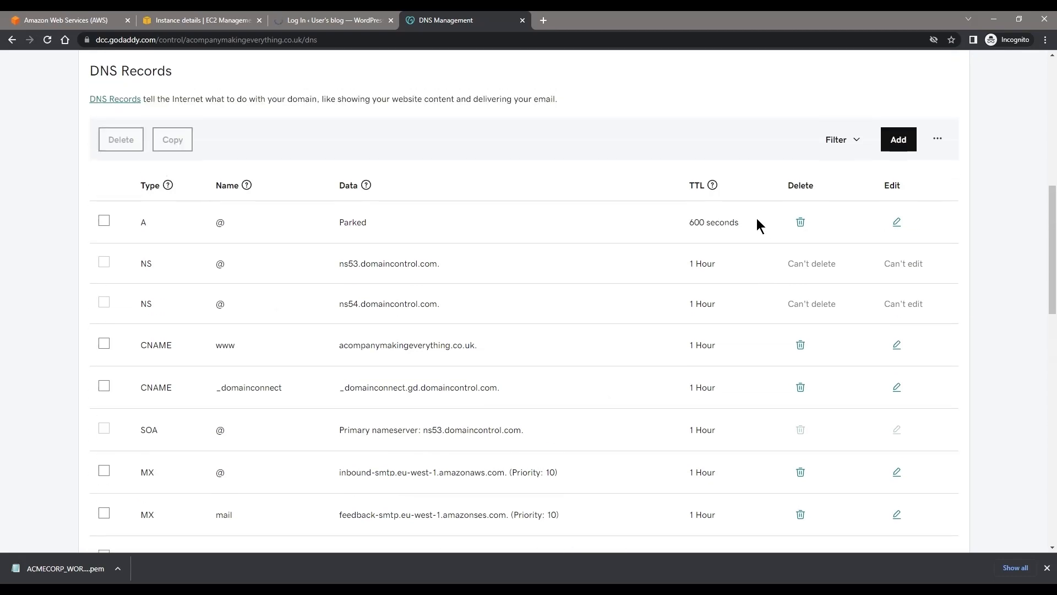
pyautogui.click(897, 139)
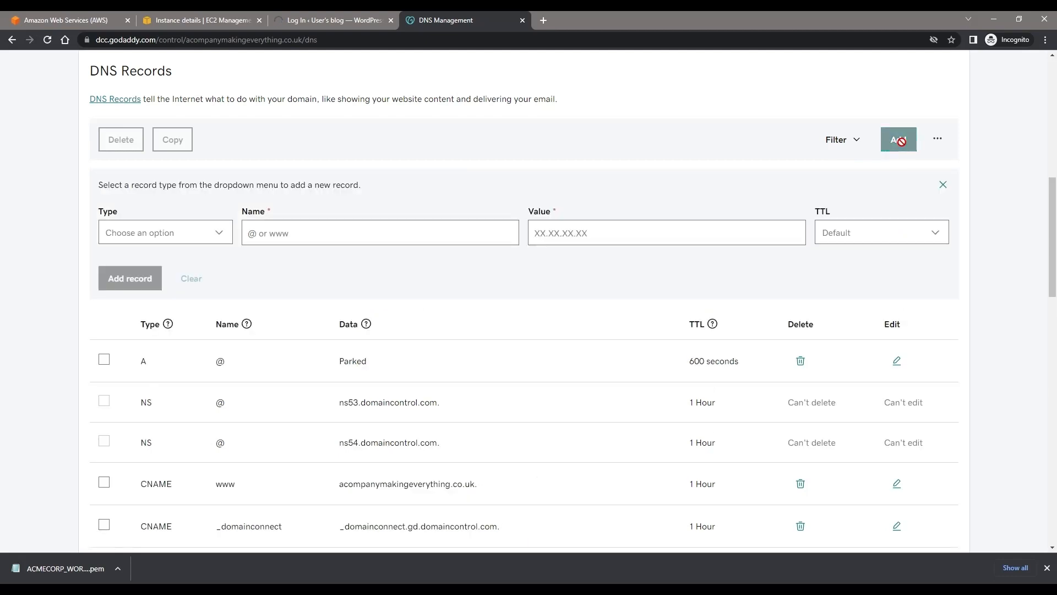
pyautogui.click(189, 236)
pyautogui.scroll(-1, 171, 302)
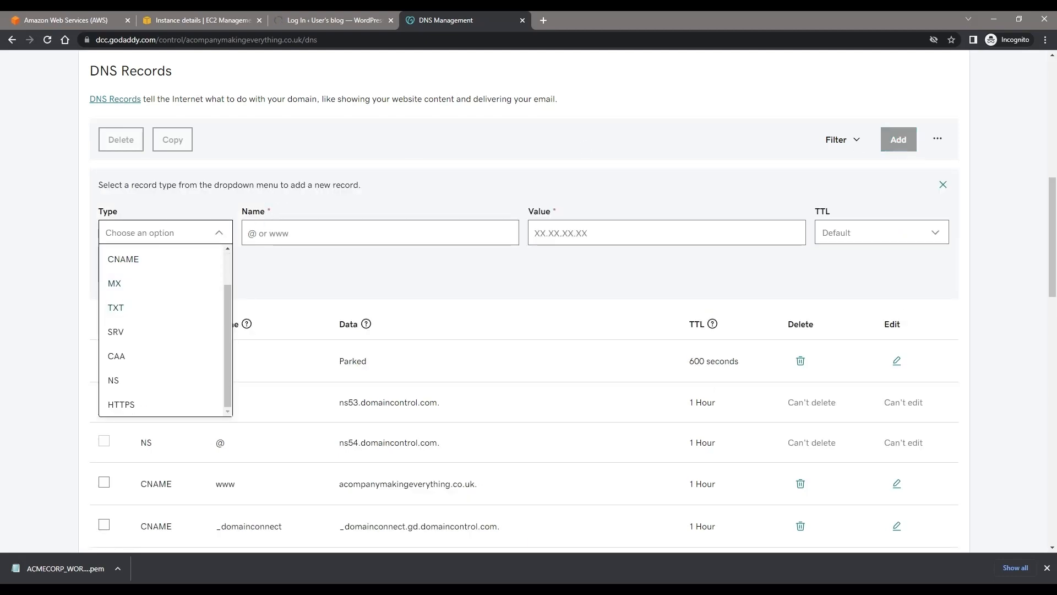
pyautogui.scroll(1, 166, 264)
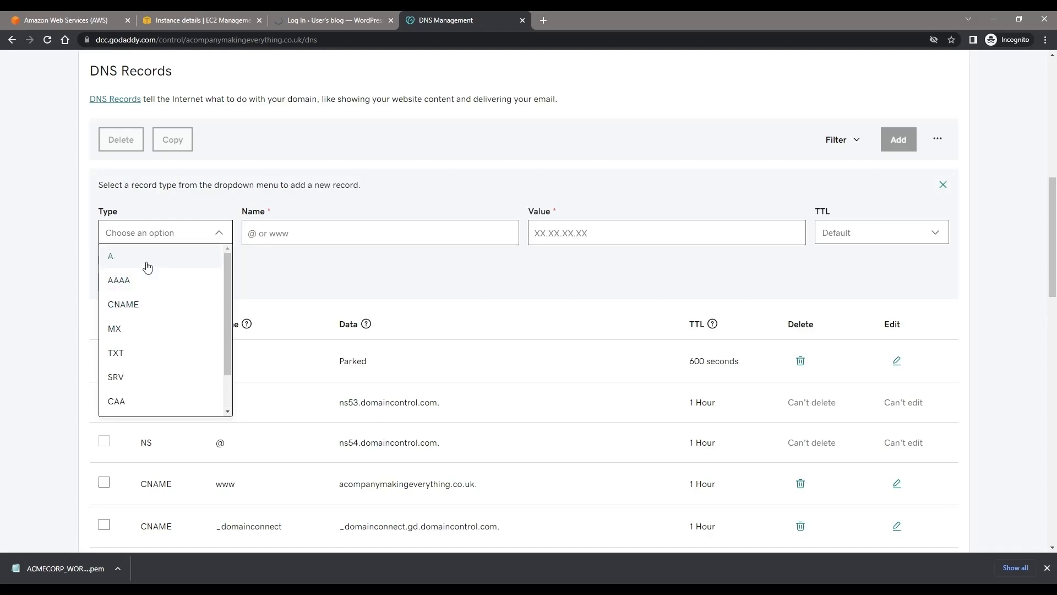
pyautogui.click(145, 262)
pyautogui.click(303, 236)
pyautogui.write('www')
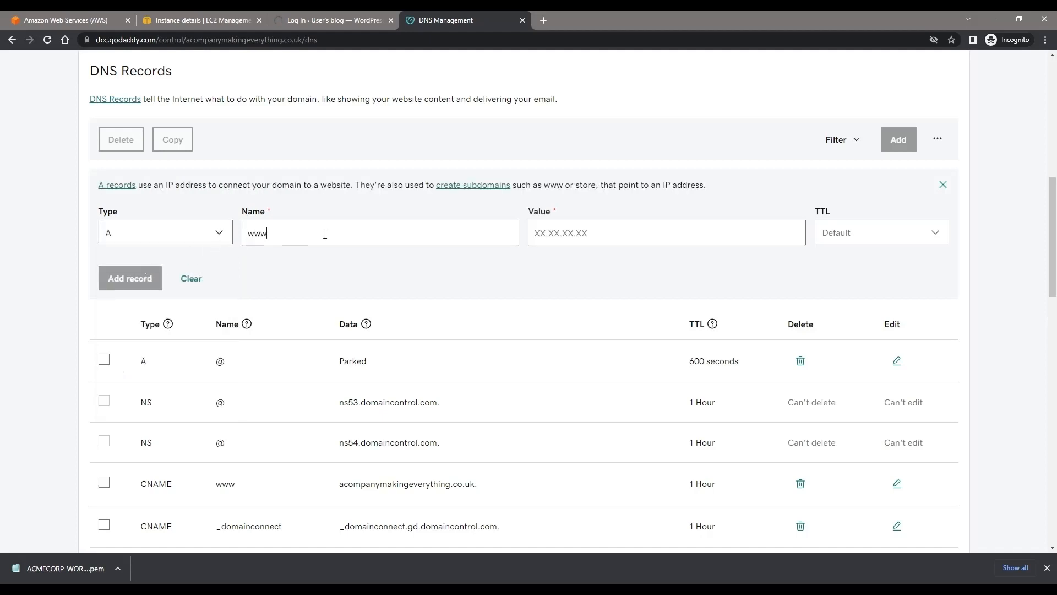
pyautogui.click(575, 236)
pyautogui.hotkey('ctrl', 'v')
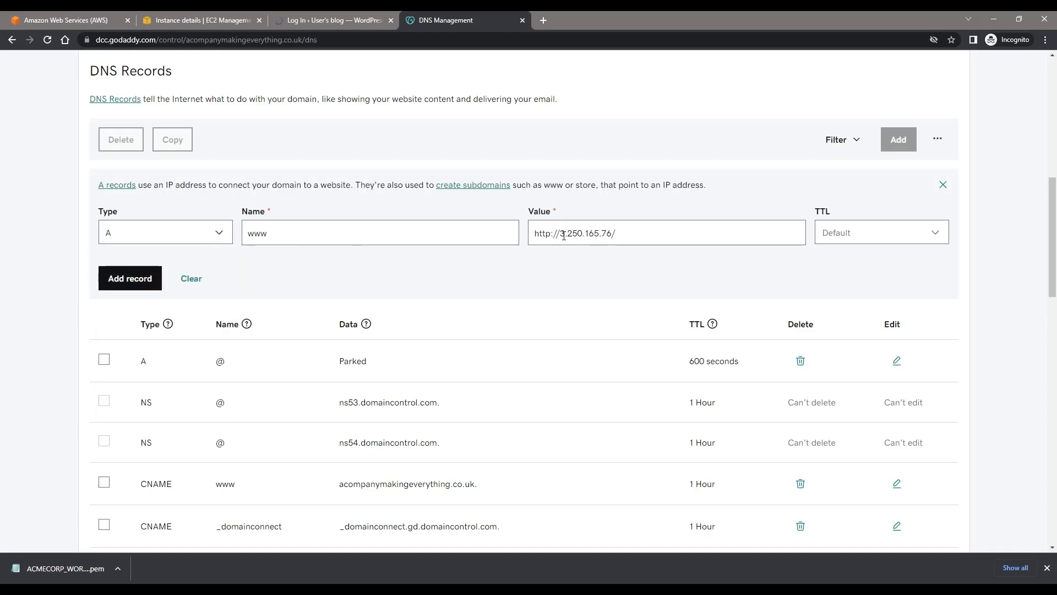
pyautogui.moveTo(563, 236); pyautogui.dragTo(448, 236)
pyautogui.press('BackSpace')
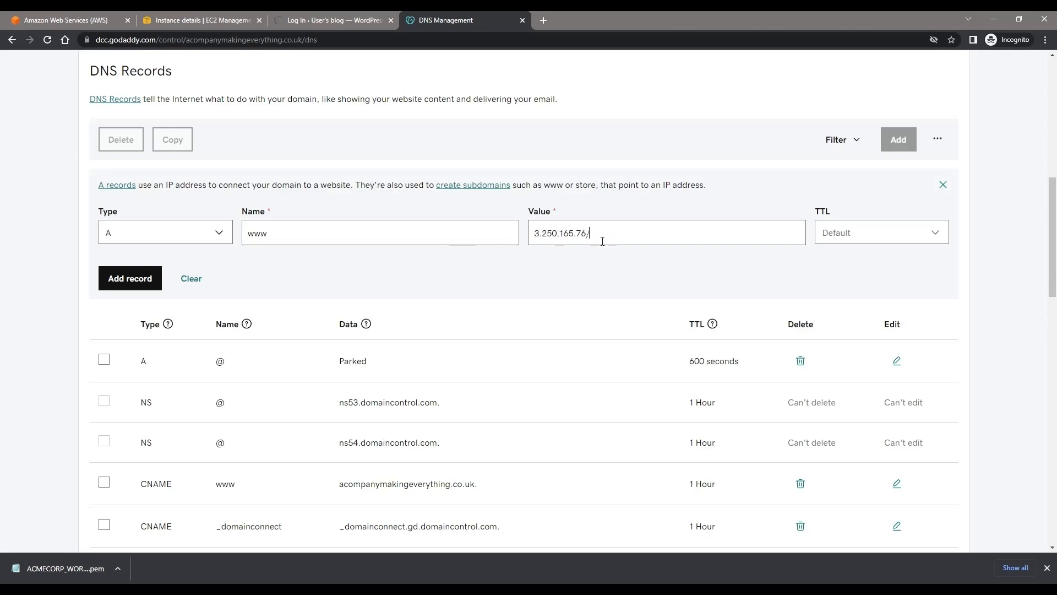
pyautogui.press('BackSpace')
pyautogui.click(135, 284)
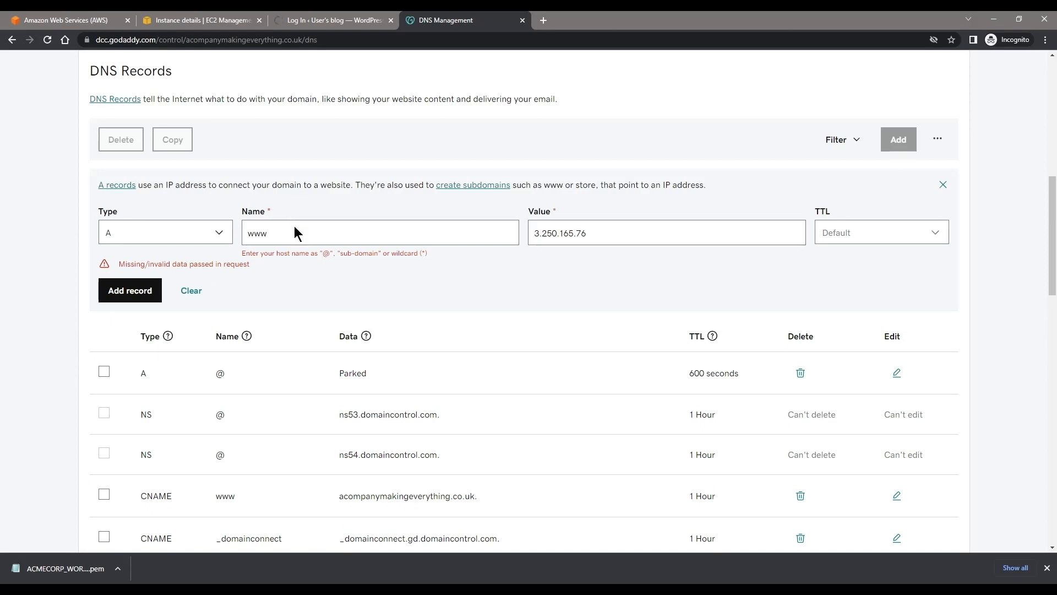
pyautogui.scroll(1, 299, 230)
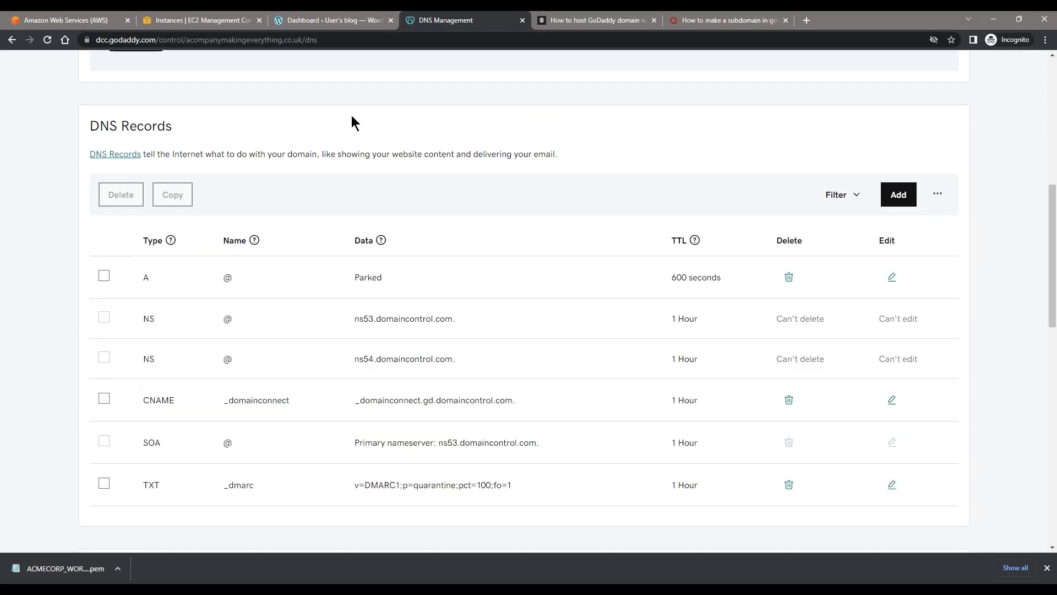
pyautogui.scroll(4, 360, 249)
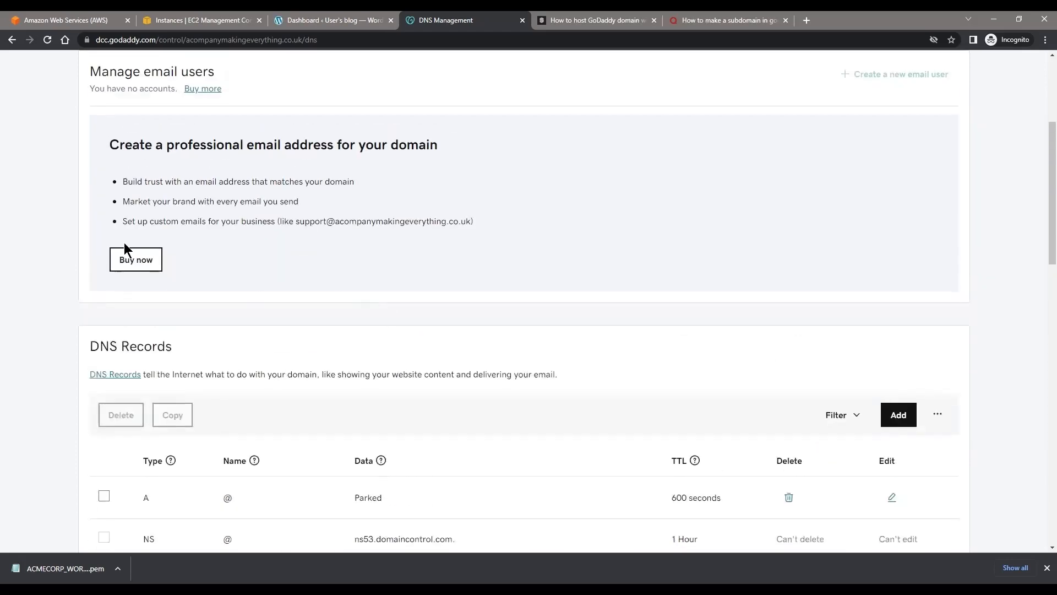
pyautogui.scroll(-4, 338, 204)
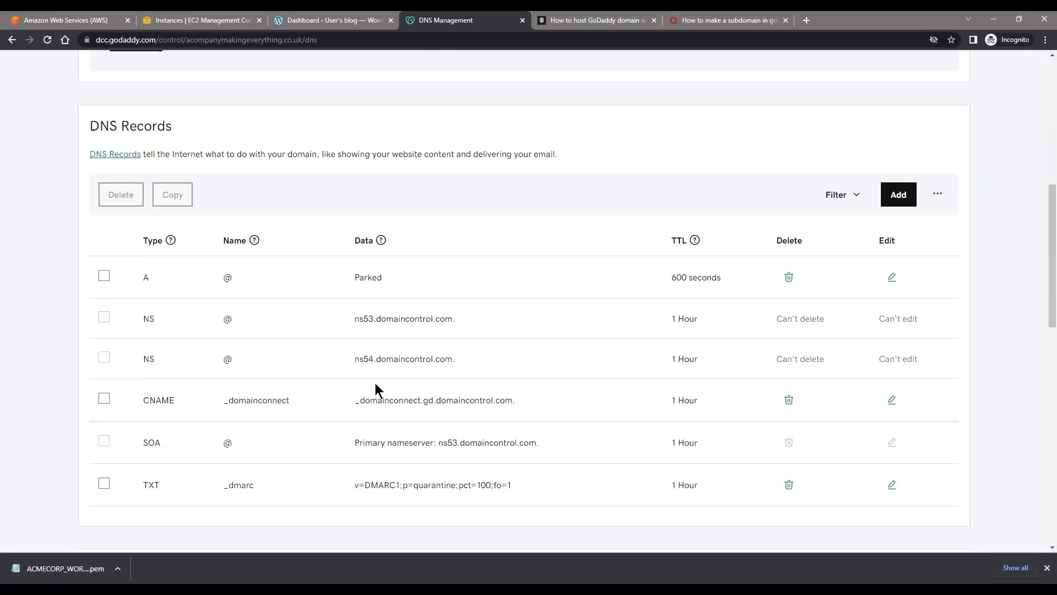
pyautogui.scroll(2, 375, 382)
pyautogui.scroll(3, 309, 284)
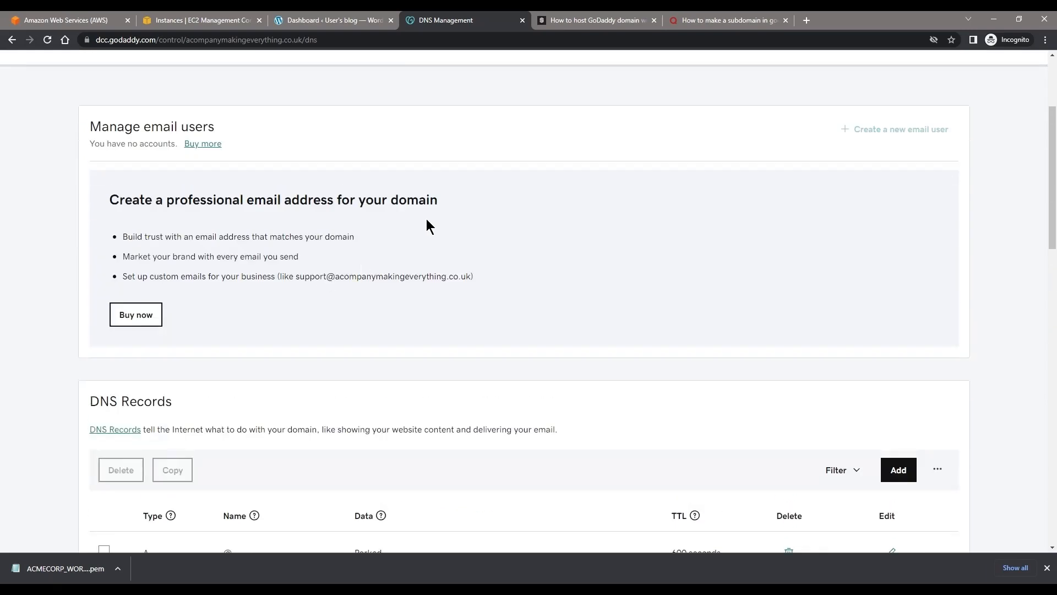
pyautogui.scroll(-3, 429, 226)
pyautogui.click(897, 304)
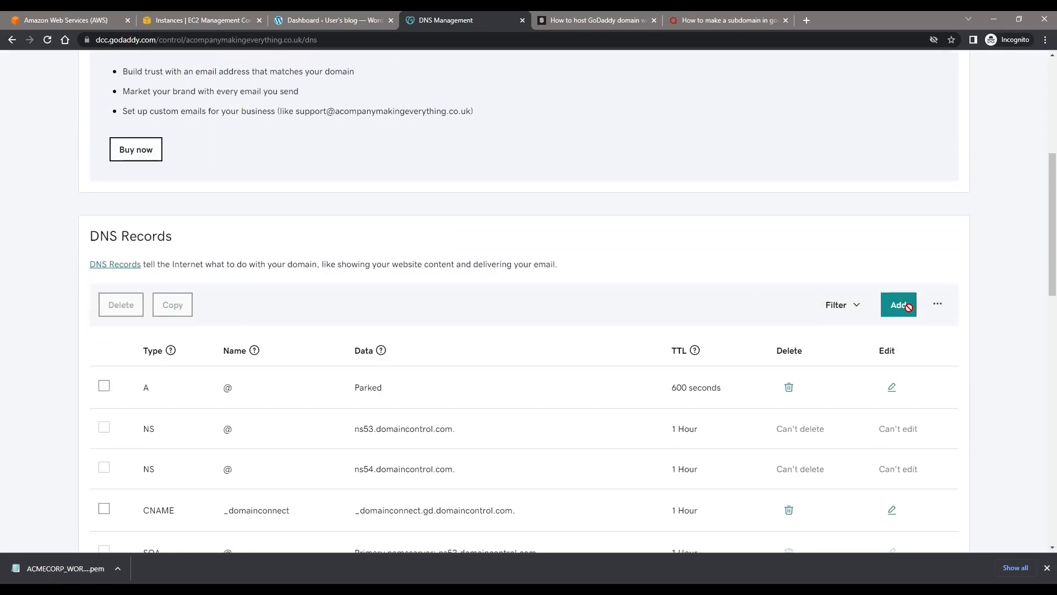
pyautogui.click(164, 397)
pyautogui.click(131, 218)
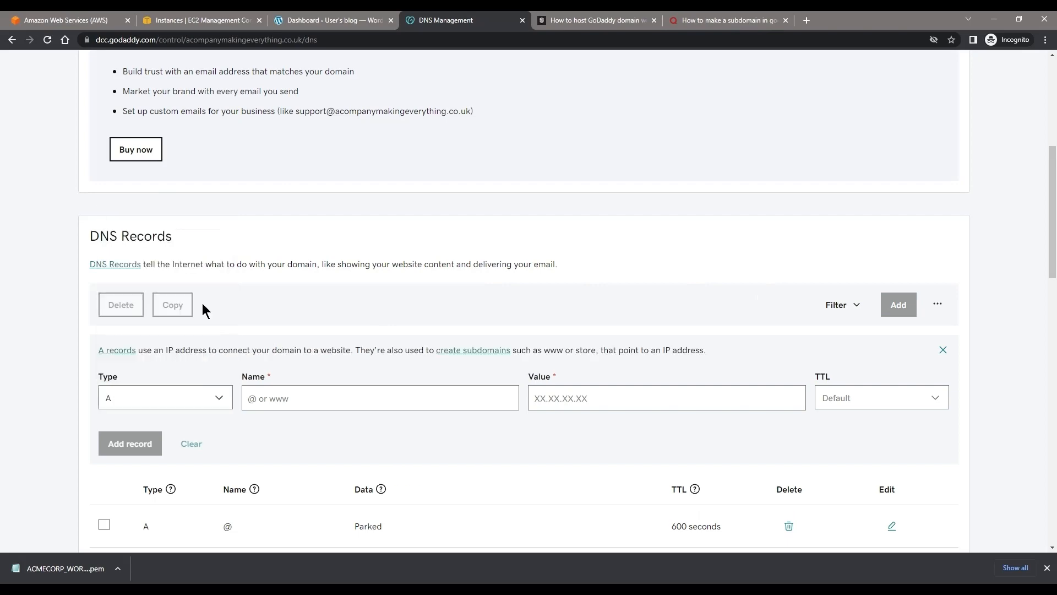
pyautogui.click(300, 400)
pyautogui.write('www')
# Step: Set the www record's value to the EC2 instance's public IPv4 address, 3.250.165.76, close the leftover help-article tabs and add the record
pyautogui.click(204, 19)
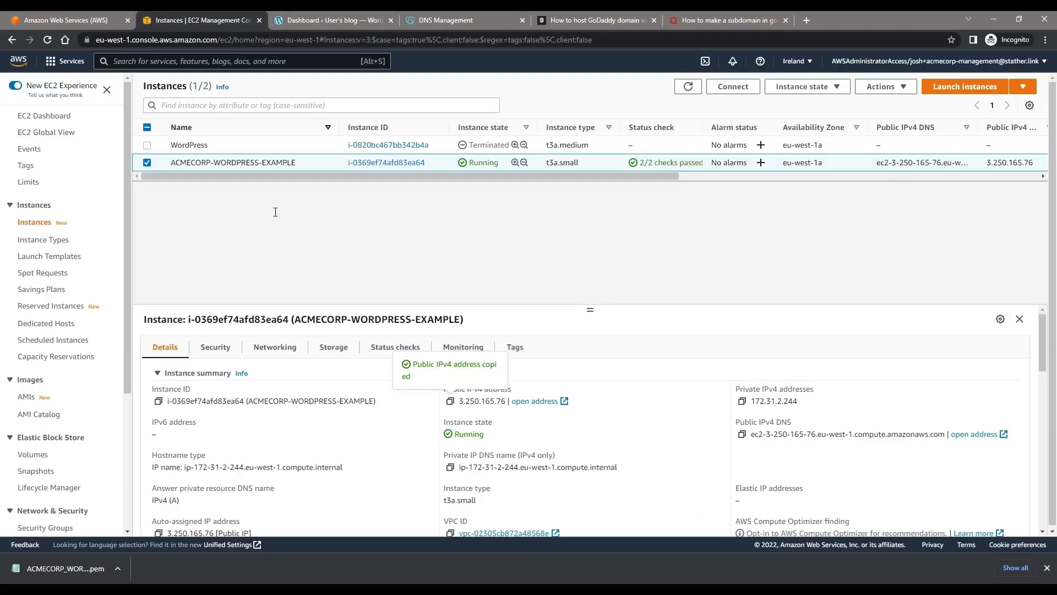
pyautogui.click(464, 18)
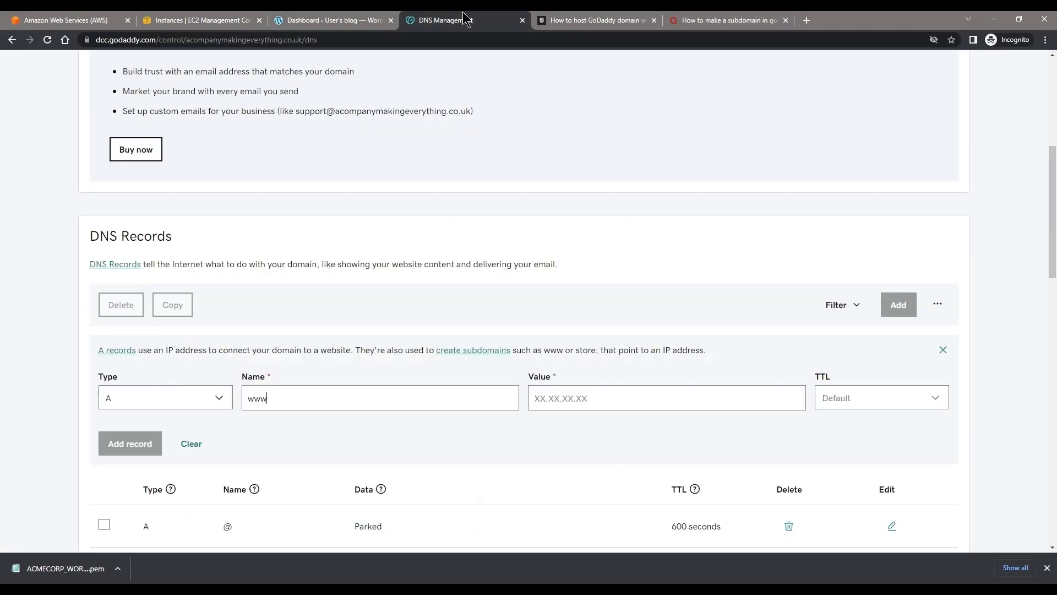
pyautogui.middleClick(601, 19)
pyautogui.middleClick(602, 19)
pyautogui.click(579, 398)
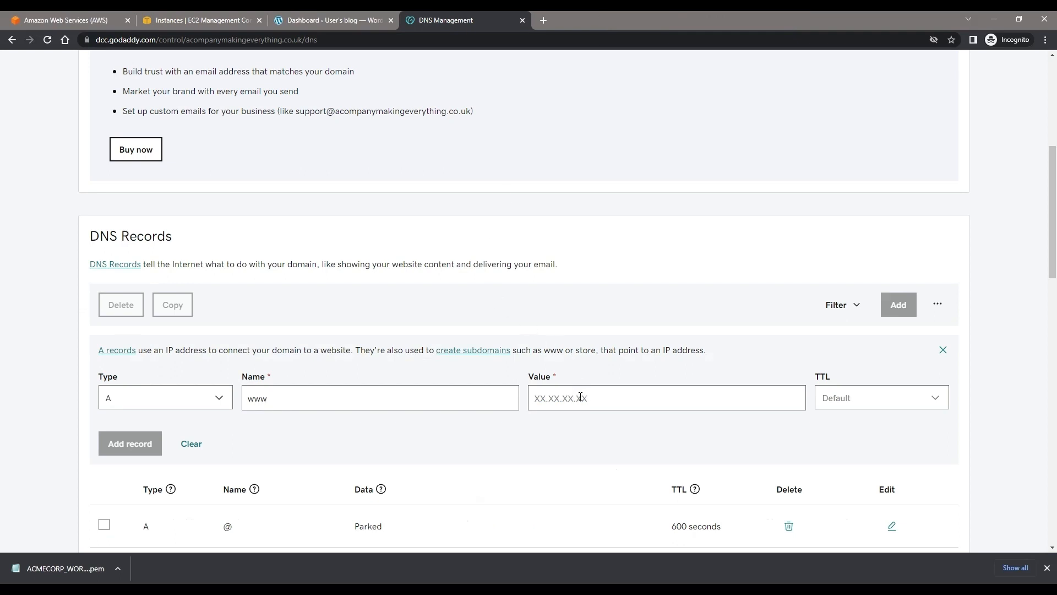
pyautogui.hotkey('ctrl', 'v')
pyautogui.click(148, 447)
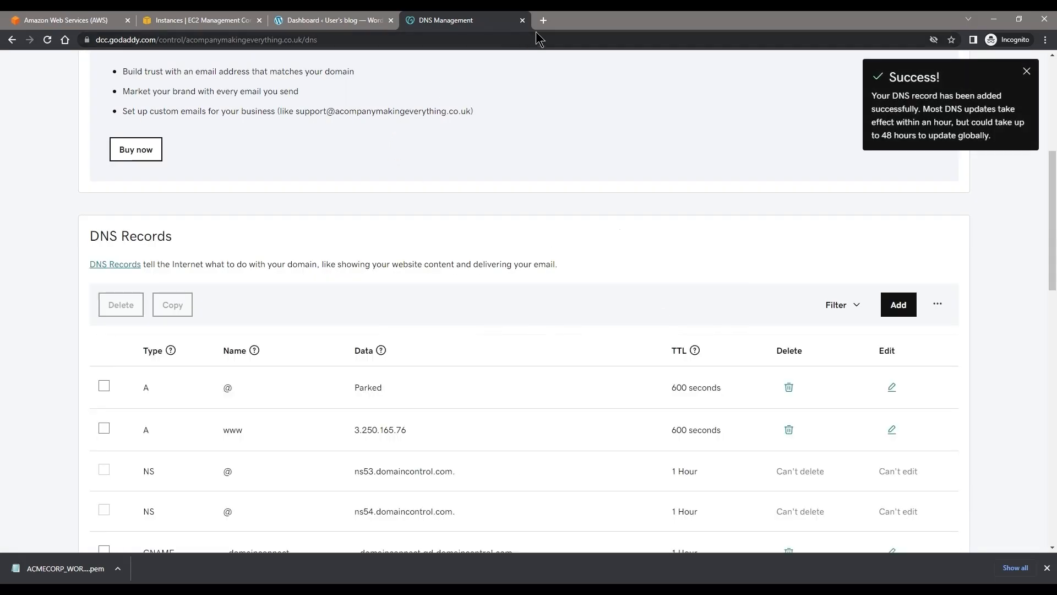
pyautogui.click(544, 21)
pyautogui.write('www')
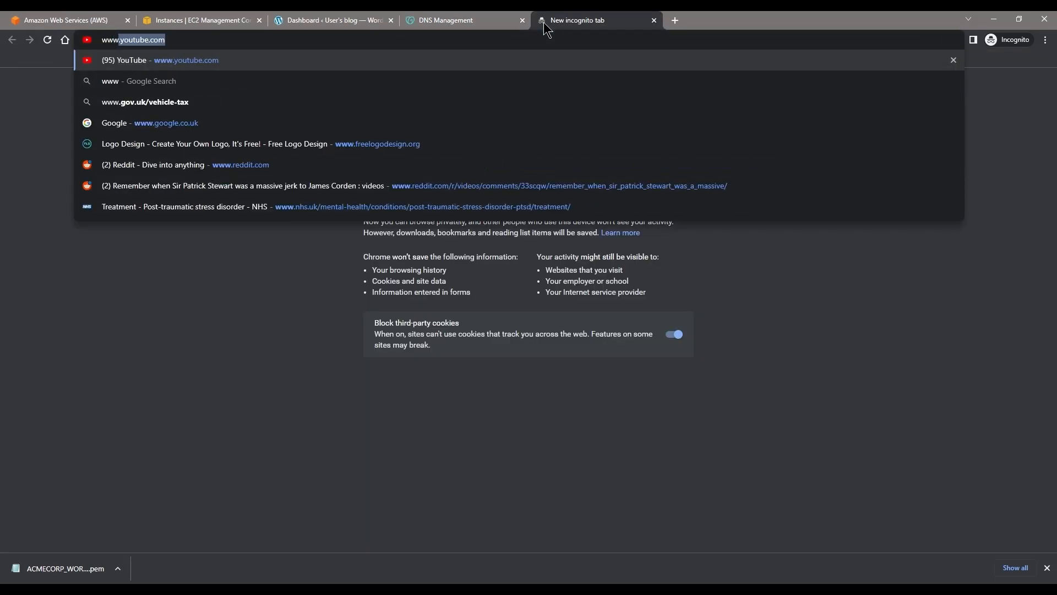
pyautogui.write('.acompanymakingevert')
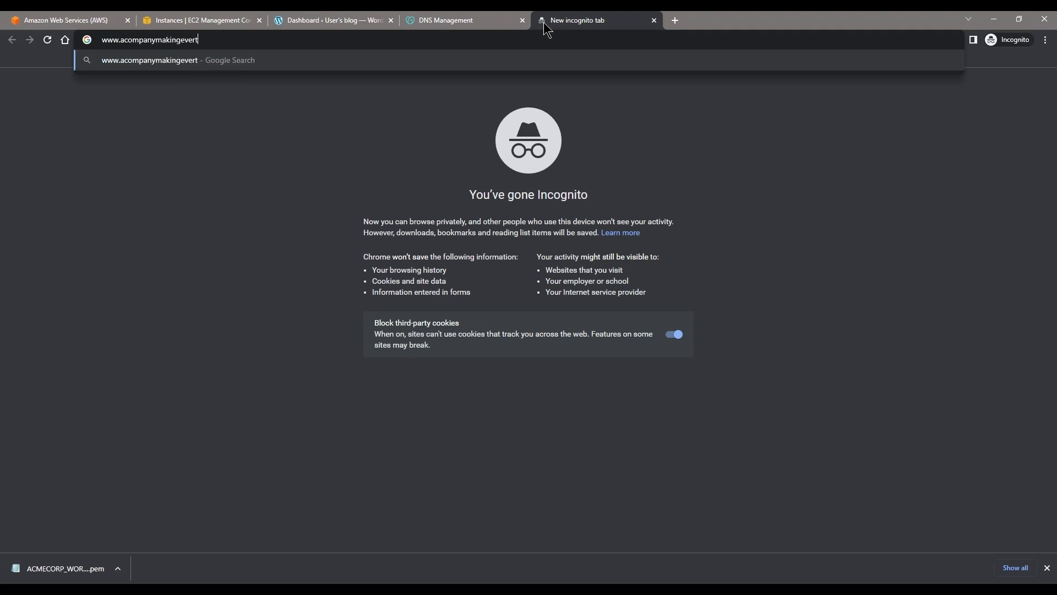
pyautogui.press('BackSpace')
pyautogui.write('ything.co.uk')
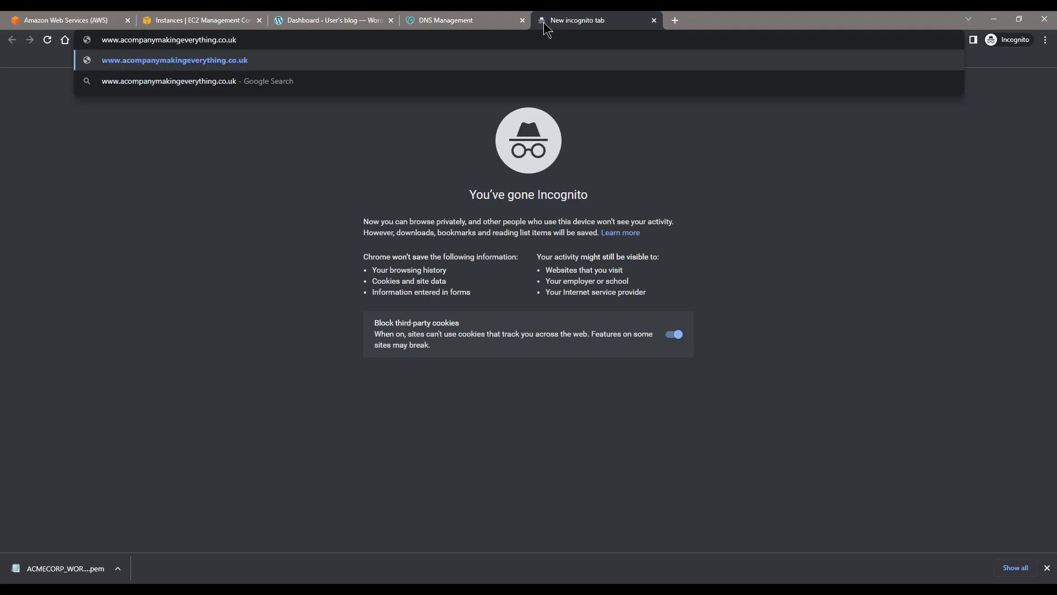
pyautogui.press('Return')
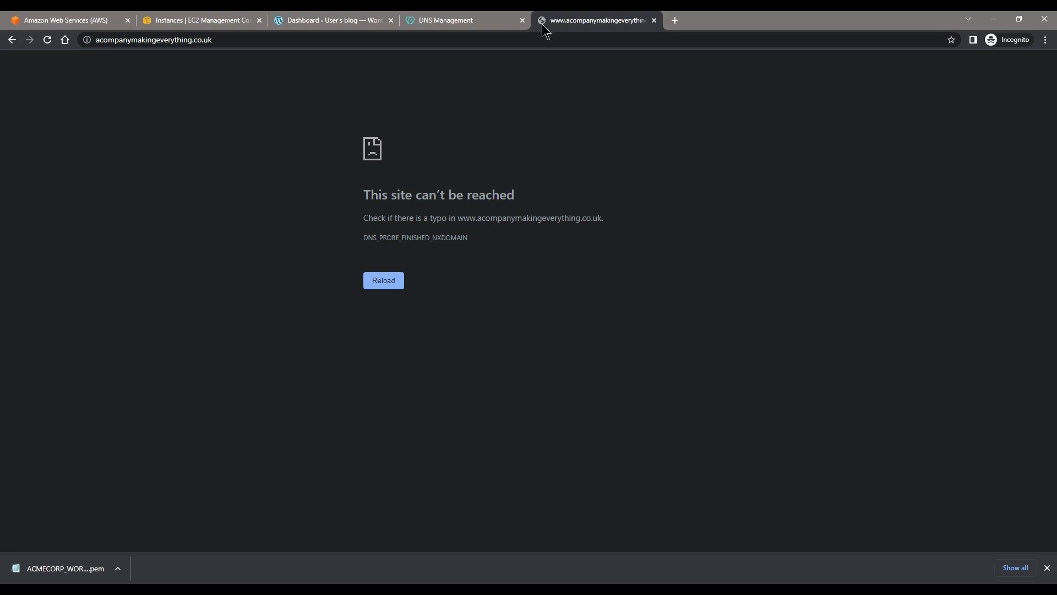
# Step: Reload the domain's website and recheck the A records on the GoDaddy DNS Management page
pyautogui.click(501, 44)
pyautogui.press('Return')
pyautogui.click(453, 20)
pyautogui.scroll(-3, 355, 275)
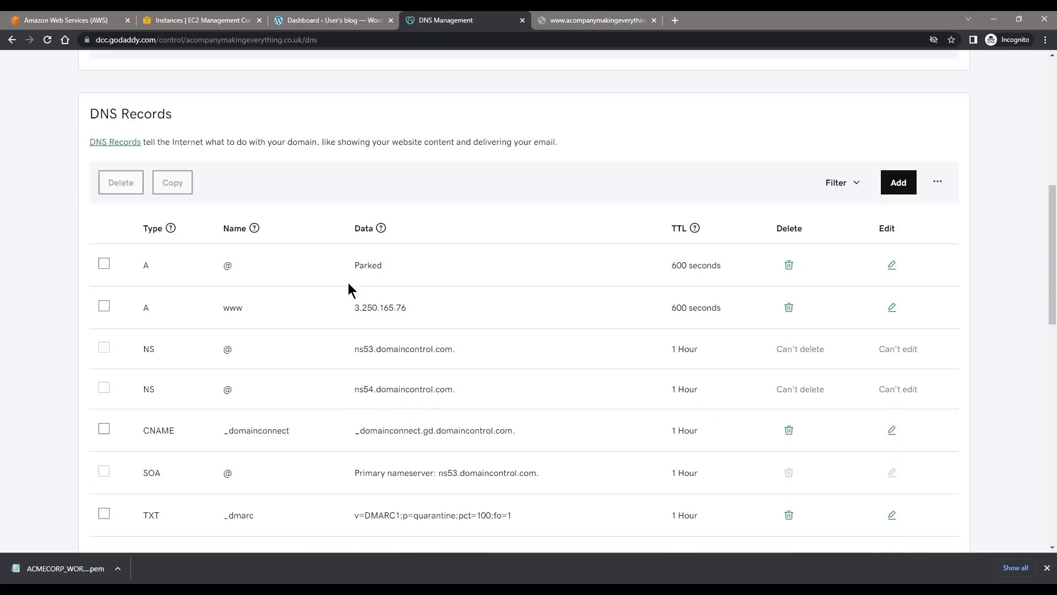
pyautogui.scroll(9, 462, 325)
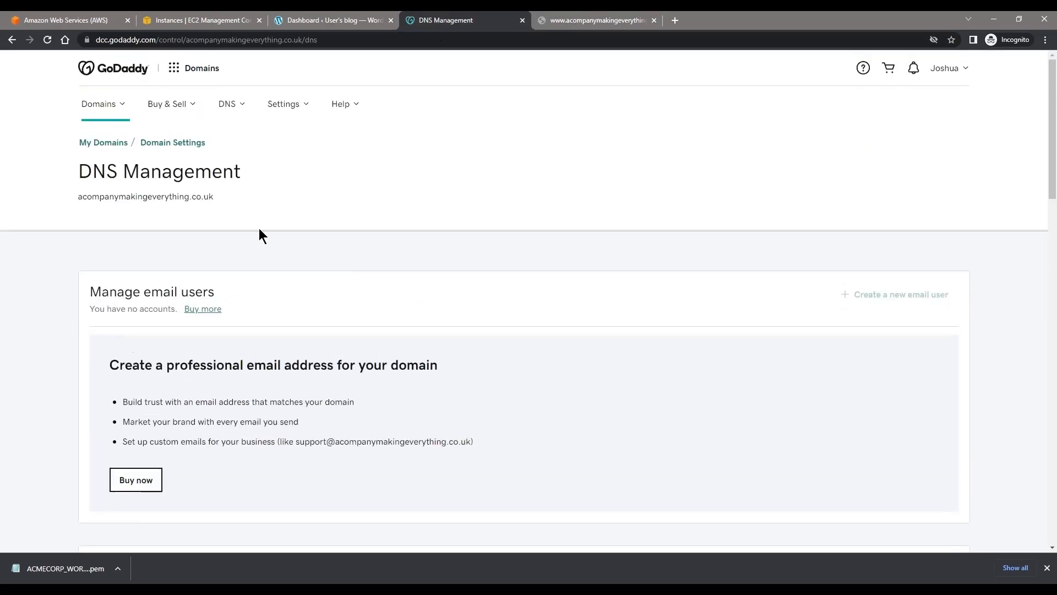
pyautogui.scroll(-8, 183, 205)
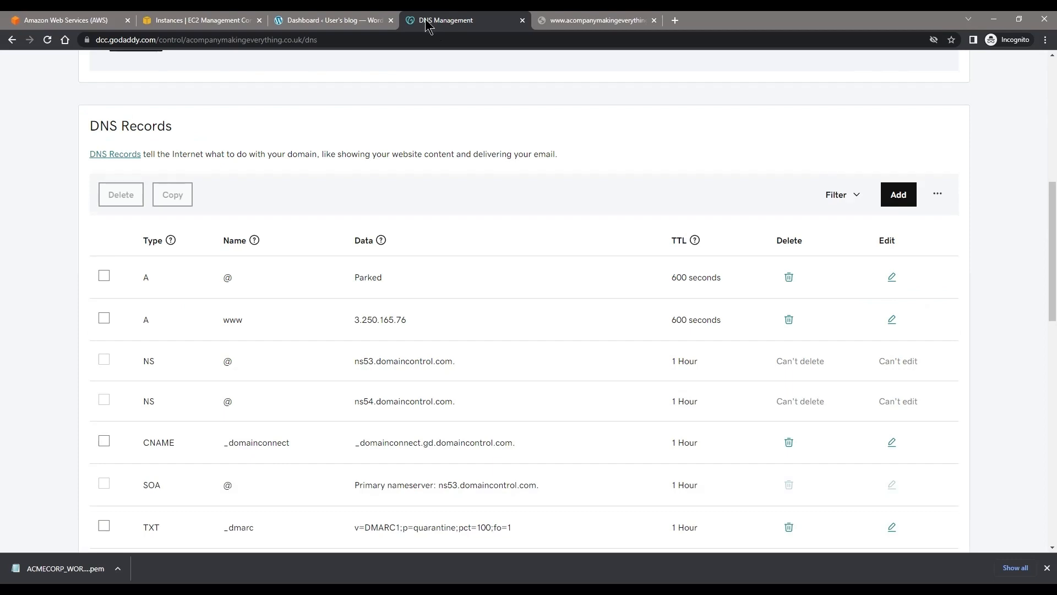
# Step: Return to the WordPress admin and start a new blog post from the Posts list
pyautogui.click(352, 22)
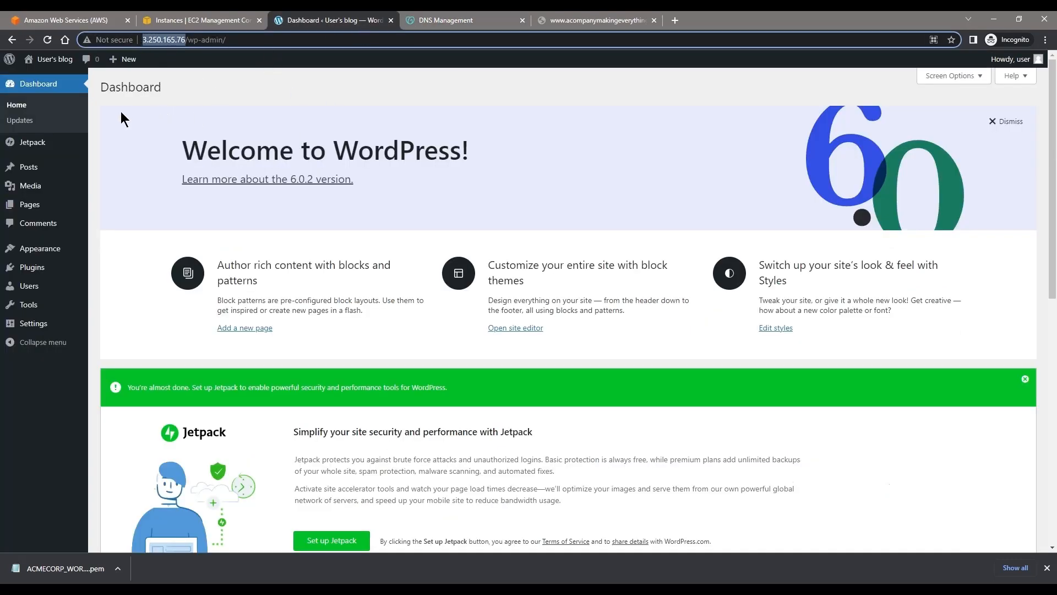
pyautogui.click(28, 167)
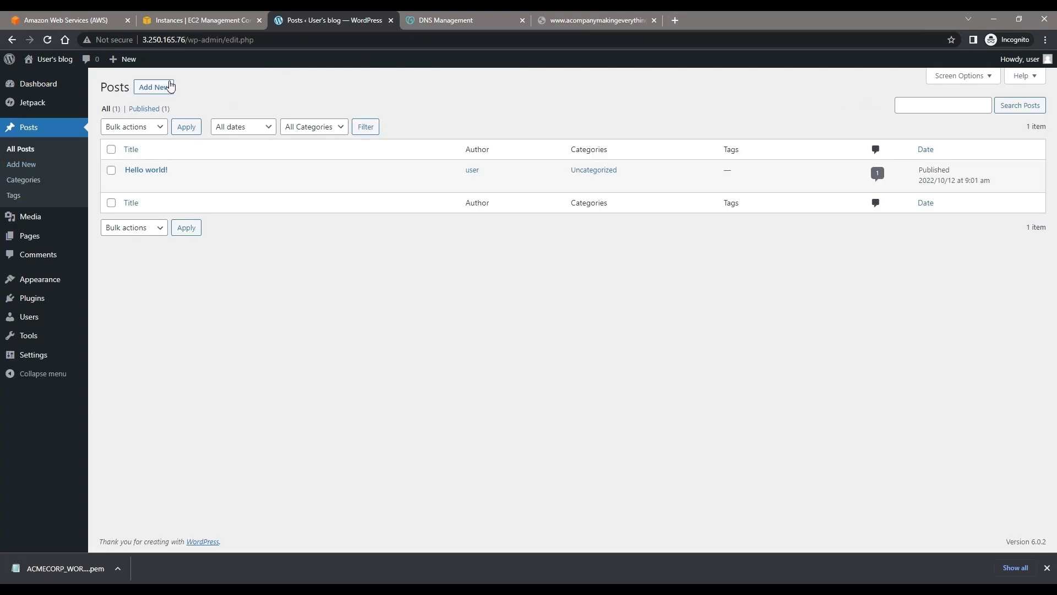
pyautogui.click(168, 87)
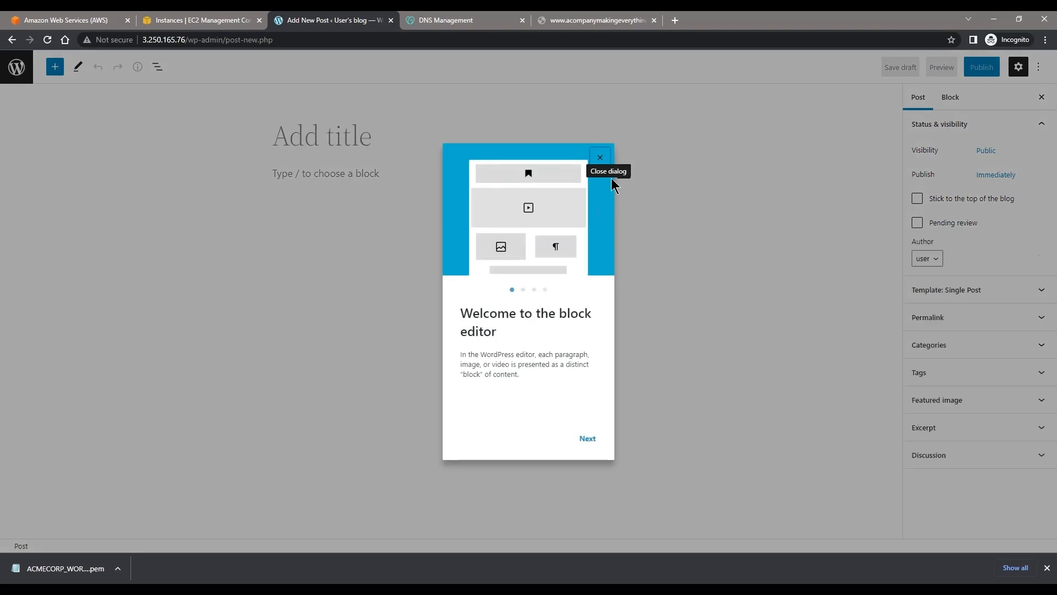
pyautogui.click(599, 160)
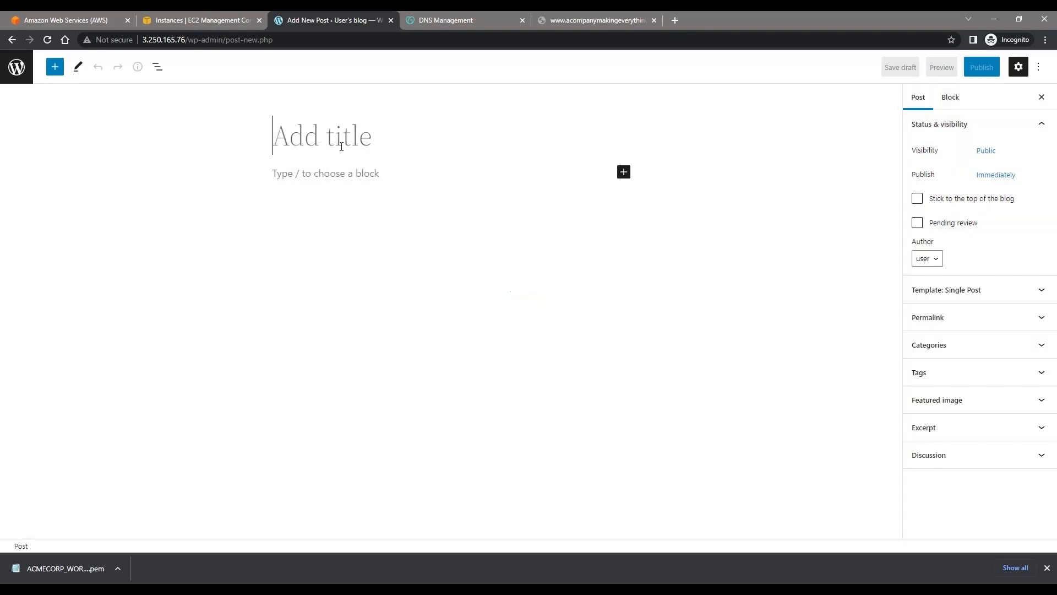
# Step: Title the new post Foo, write Bar as its body paragraph, and publish it
pyautogui.write('Foo')
pyautogui.press('Return')
pyautogui.write('B')
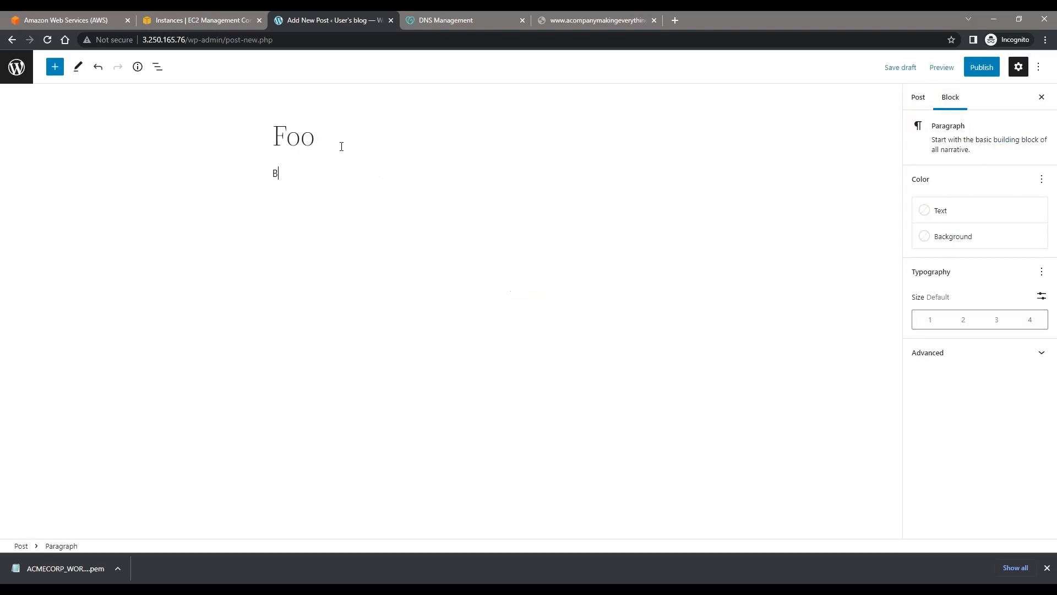
pyautogui.write('ar')
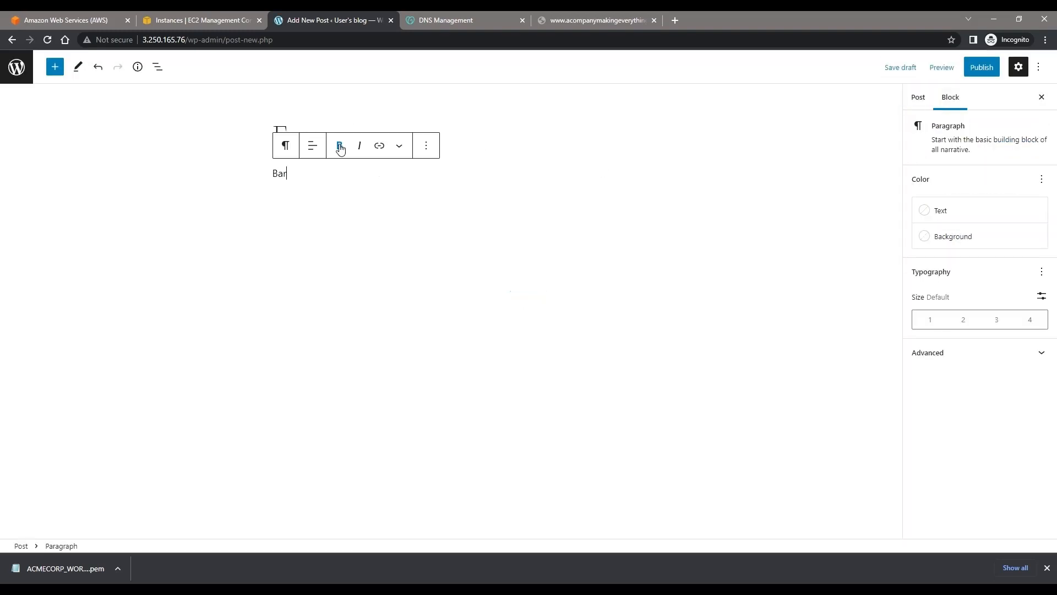
pyautogui.click(981, 70)
pyautogui.click(948, 65)
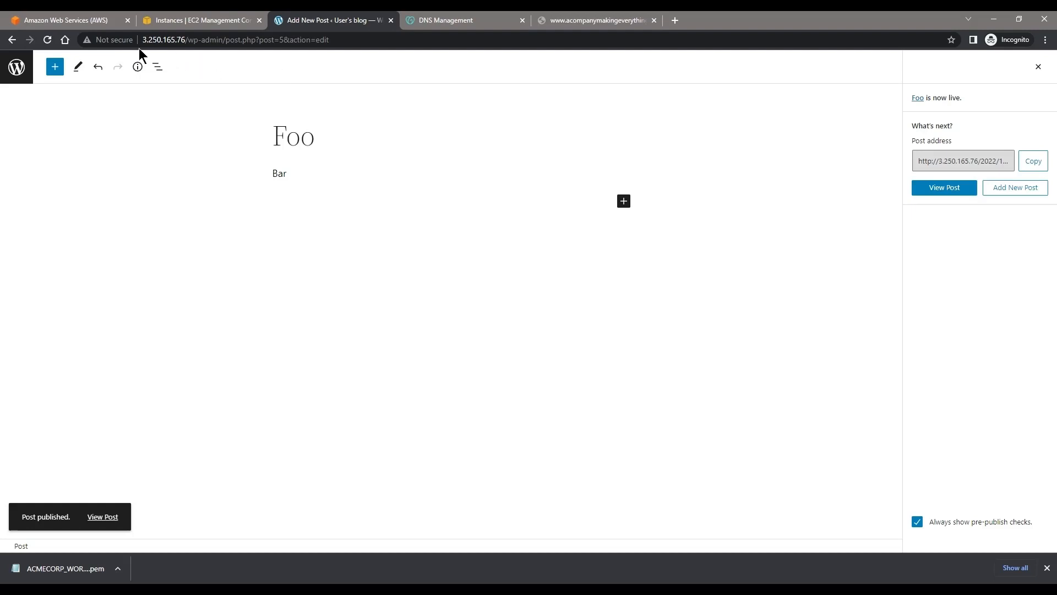
# Step: Open the blog's front page at 3.250.165.76 in a new browser tab and review its list of posts
pyautogui.click(189, 41)
pyautogui.moveTo(188, 41); pyautogui.dragTo(95, 44)
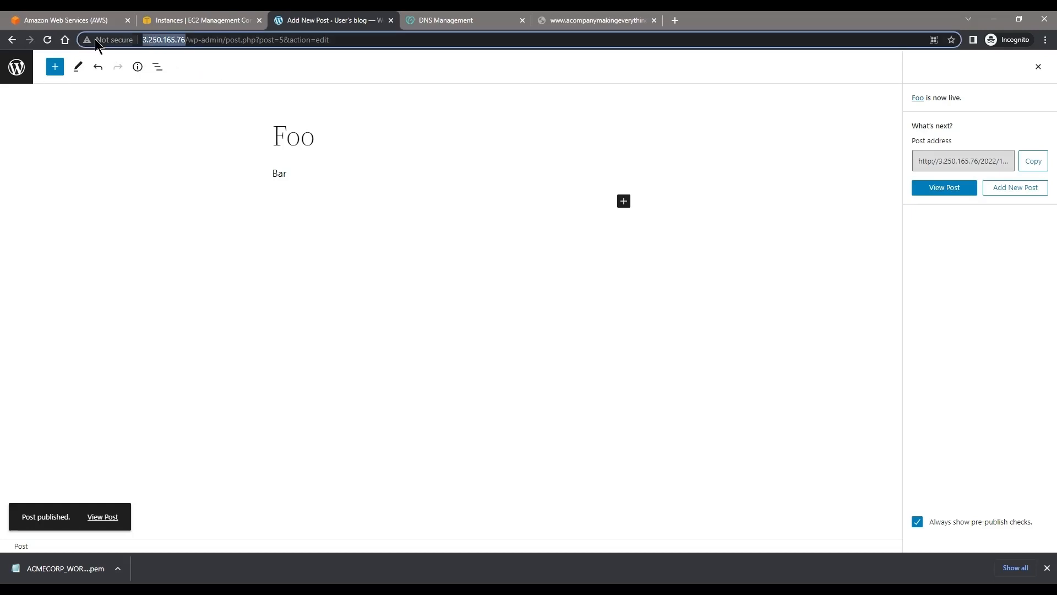
pyautogui.hotkey('ctrl', 'c')
pyautogui.hotkey('ctrl', 't')
pyautogui.hotkey('ctrl', 'v')
pyautogui.press('Return')
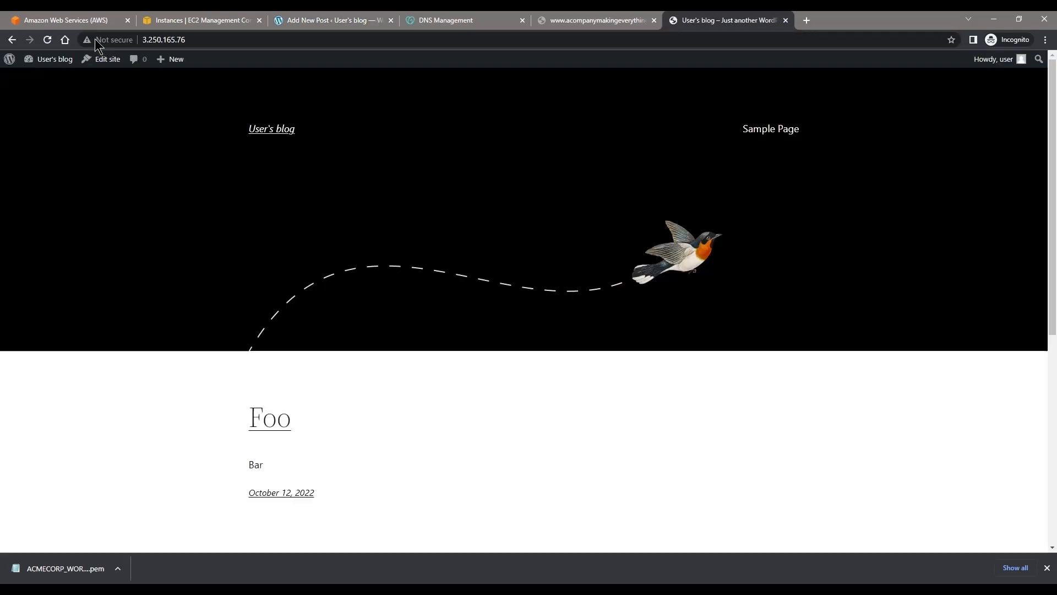
pyautogui.scroll(-4, 245, 206)
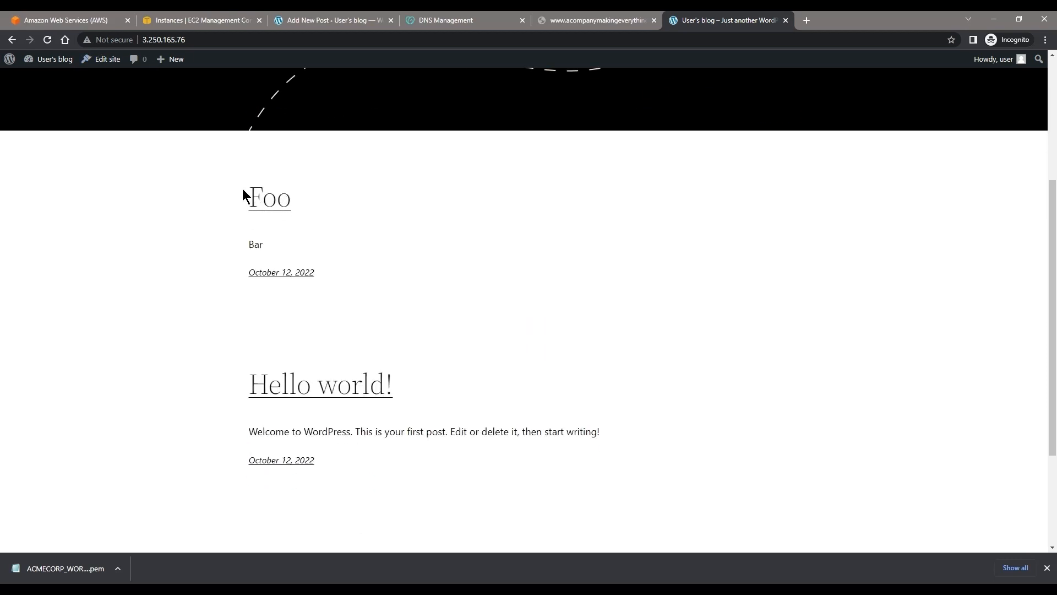
pyautogui.moveTo(242, 188); pyautogui.dragTo(345, 291)
pyautogui.click(350, 282)
pyautogui.scroll(-3, 352, 282)
pyautogui.scroll(2, 351, 282)
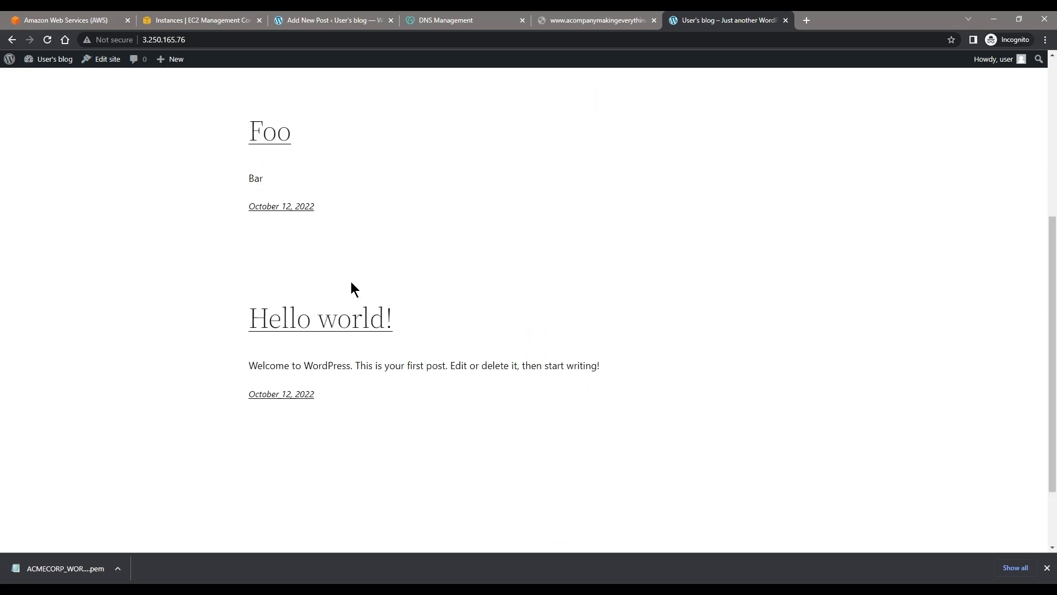
pyautogui.scroll(1, 351, 282)
# Step: Log out of WordPress and close the leftover post editor tab
pyautogui.moveTo(1008, 59)
pyautogui.click(930, 102)
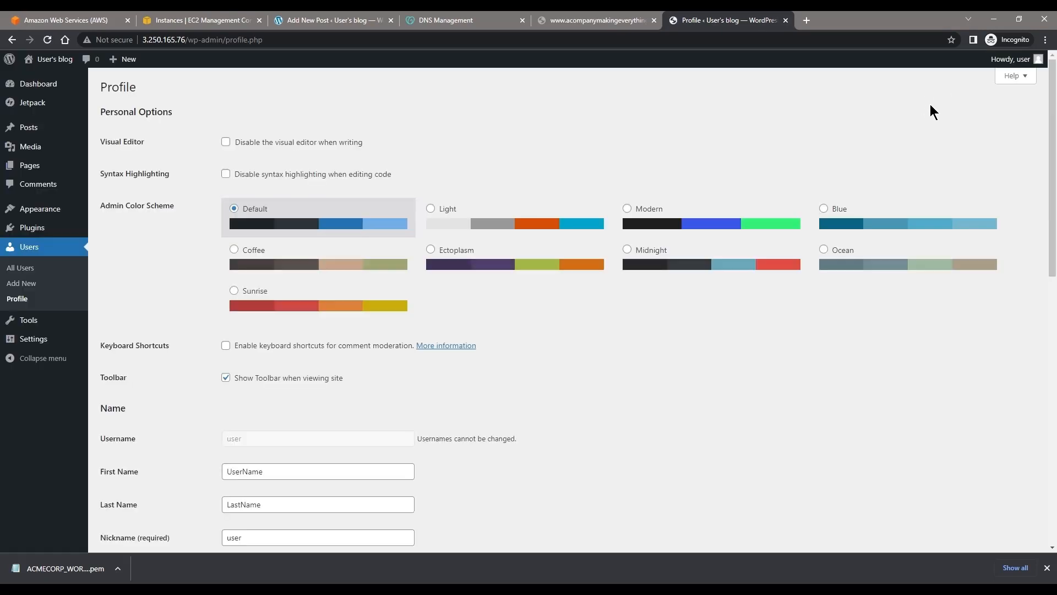
pyautogui.click(972, 114)
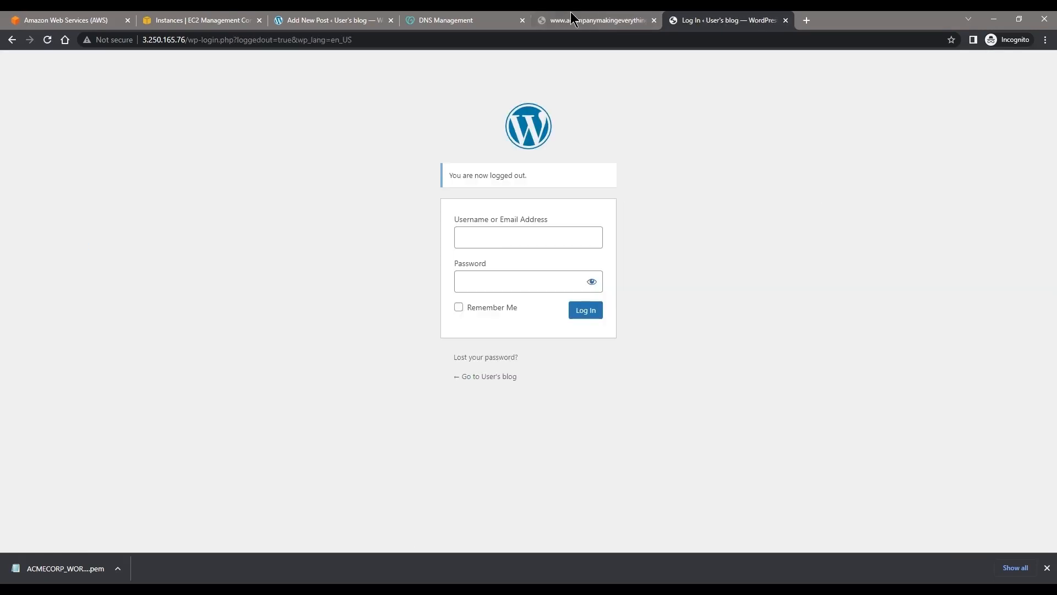
pyautogui.click(391, 21)
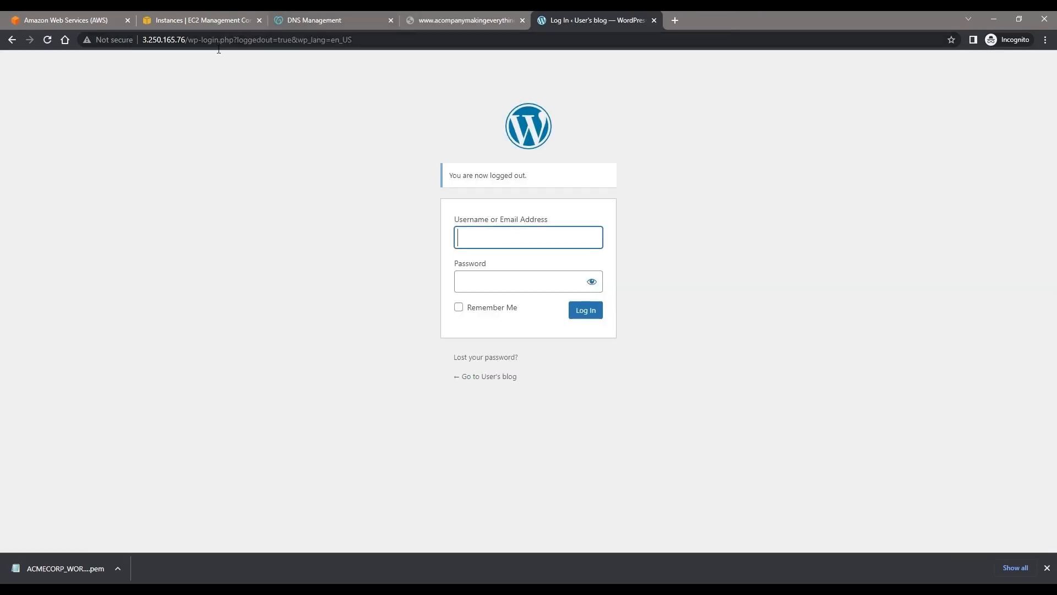
# Step: Load the blog's front page at 3.250.165.76 as a logged-out visitor and look through its posts
pyautogui.moveTo(187, 39); pyautogui.dragTo(355, 41)
pyautogui.press('BackSpace')
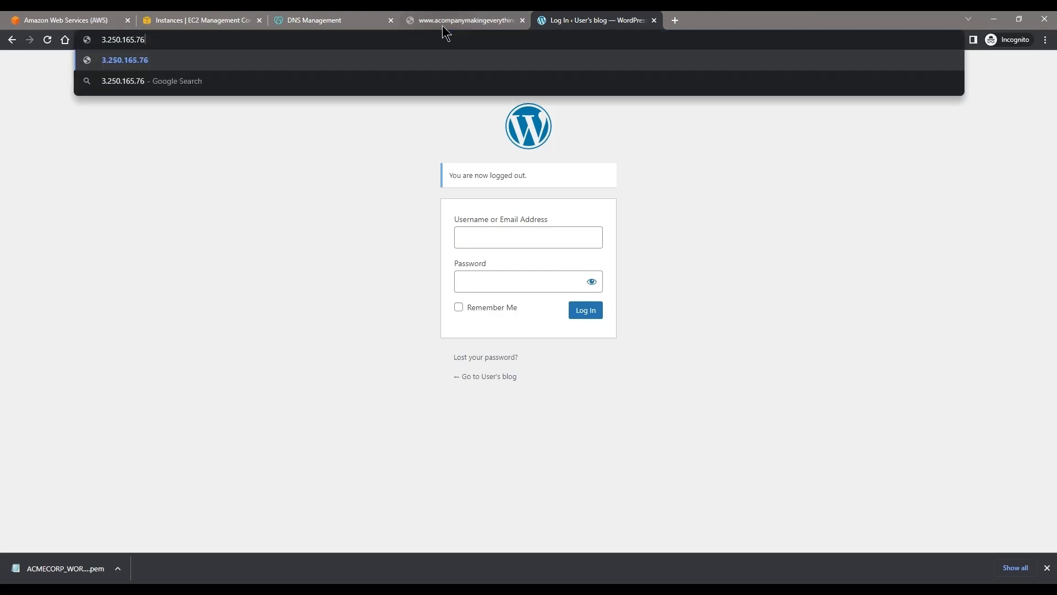
pyautogui.press('Return')
pyautogui.scroll(-3, 298, 181)
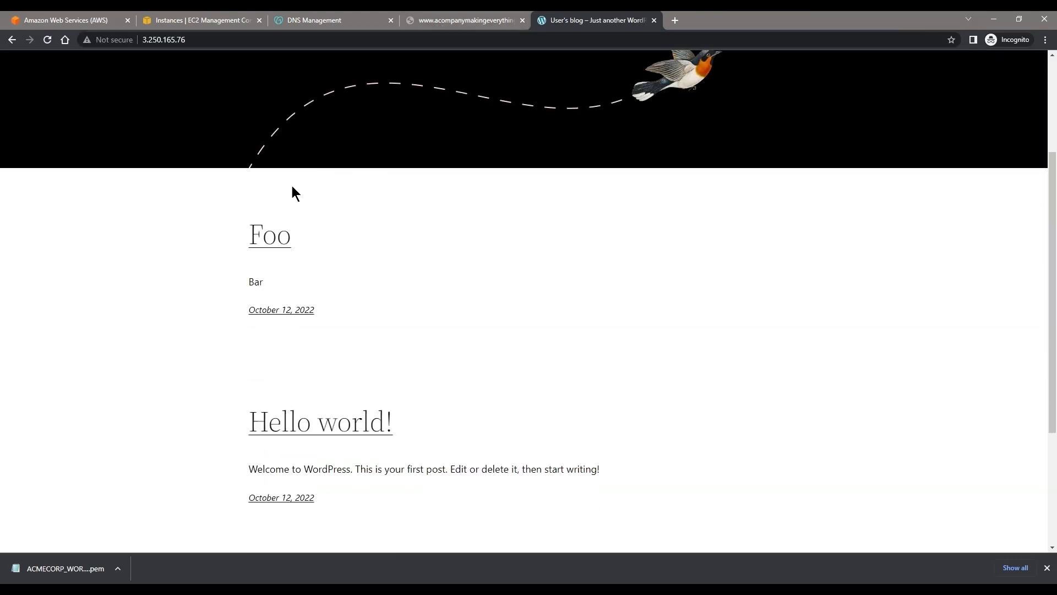
pyautogui.scroll(-4, 289, 231)
pyautogui.scroll(7, 292, 226)
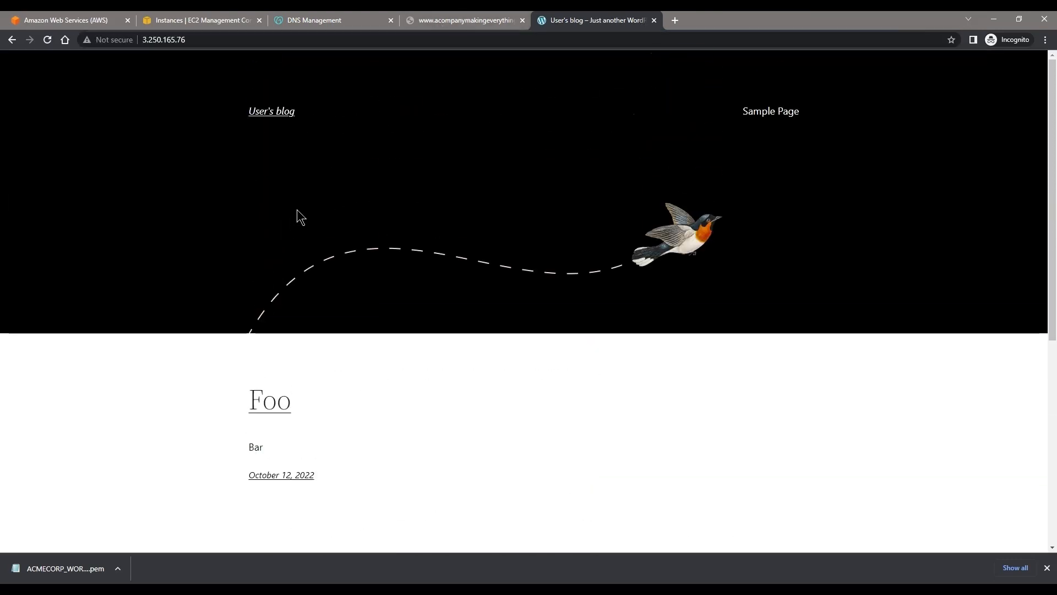
# Step: Compare the EC2 instance's public IPv4 address with the www A record in GoDaddy DNS Management, and return to the blog
pyautogui.click(161, 18)
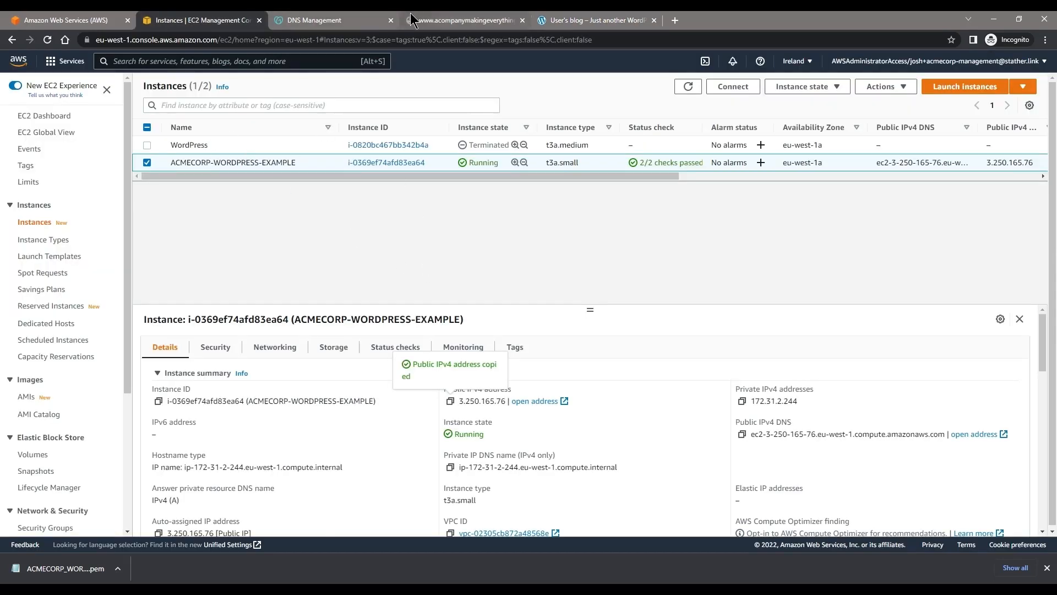
pyautogui.click(330, 20)
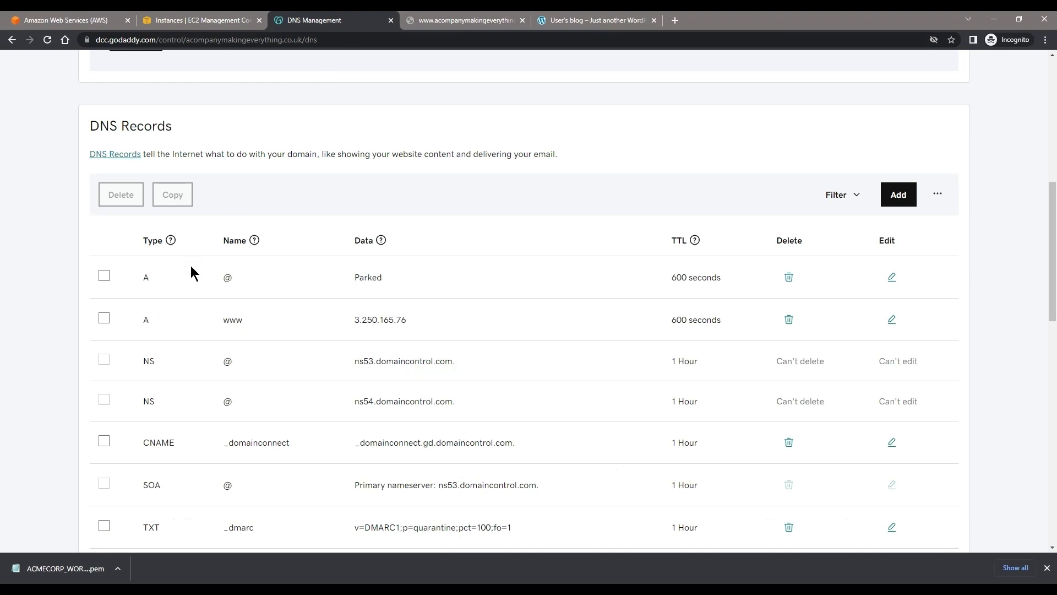
pyautogui.moveTo(170, 320); pyautogui.dragTo(452, 325)
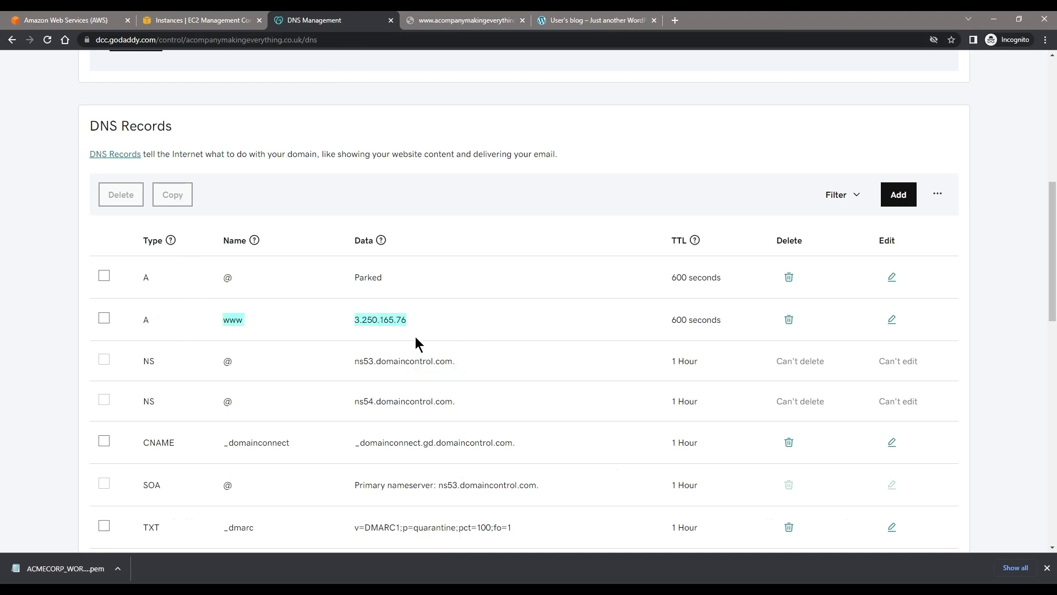
pyautogui.click(549, 22)
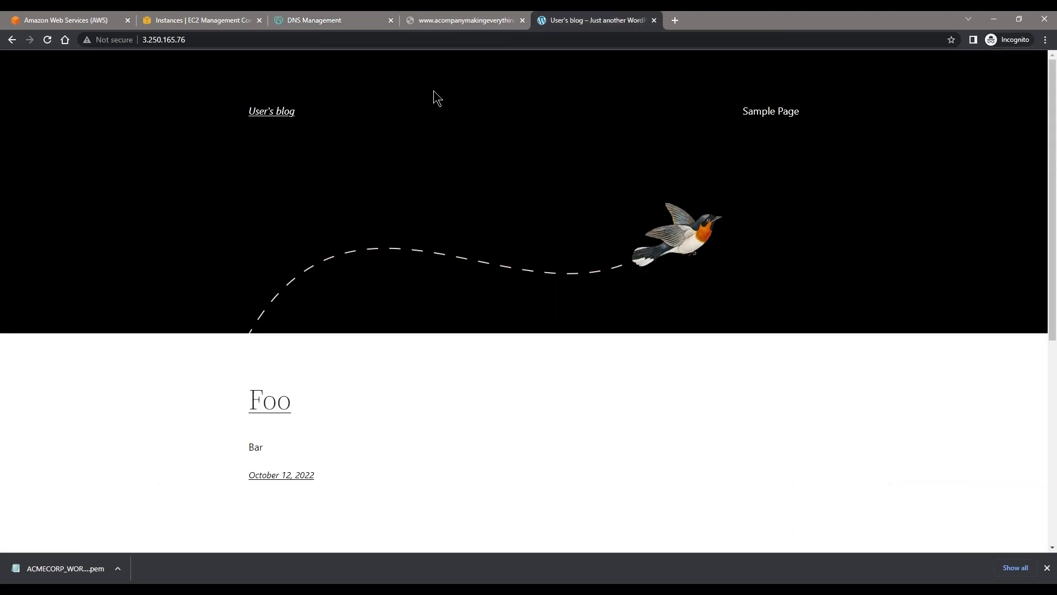
pyautogui.click(469, 18)
pyautogui.click(215, 44)
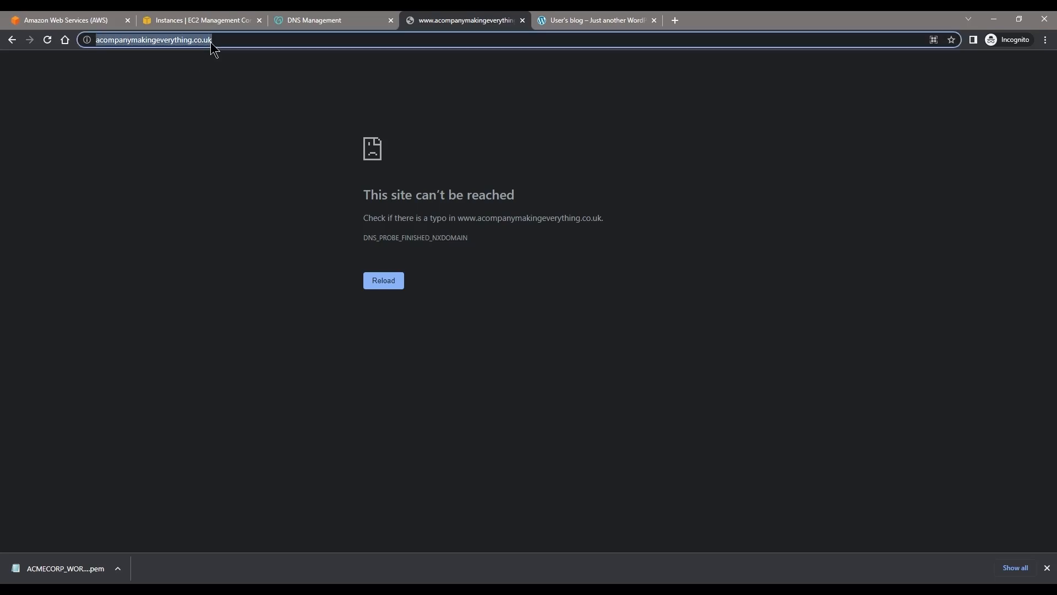
pyautogui.click(227, 49)
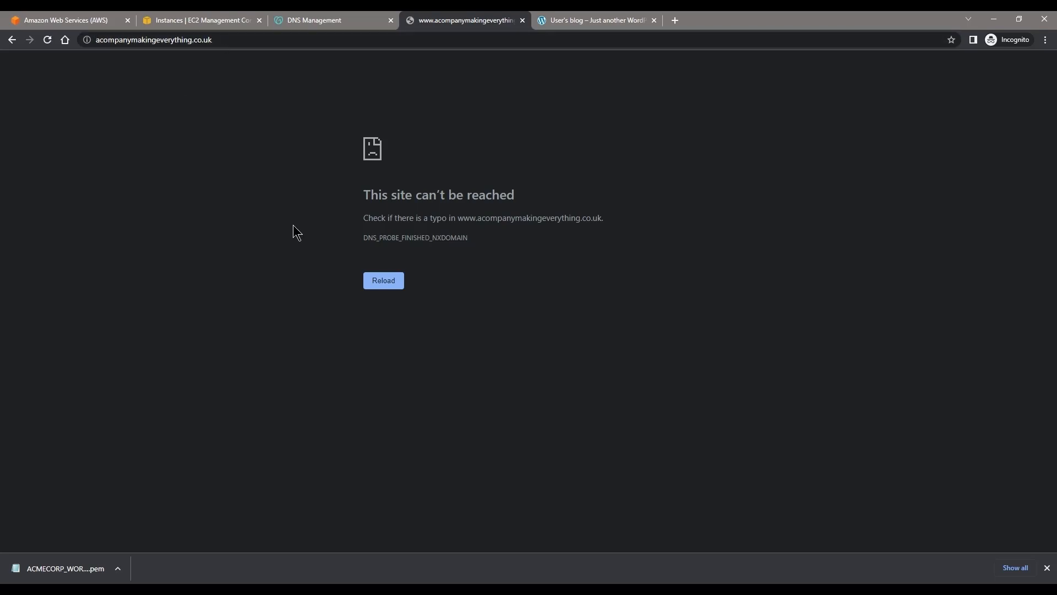
pyautogui.click(218, 41)
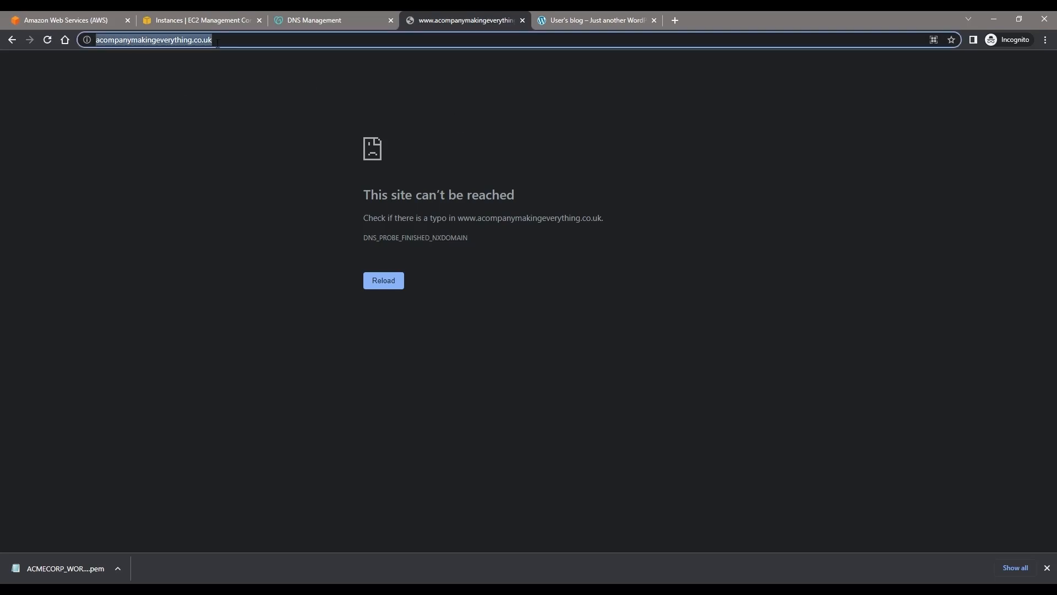
pyautogui.press('Left')
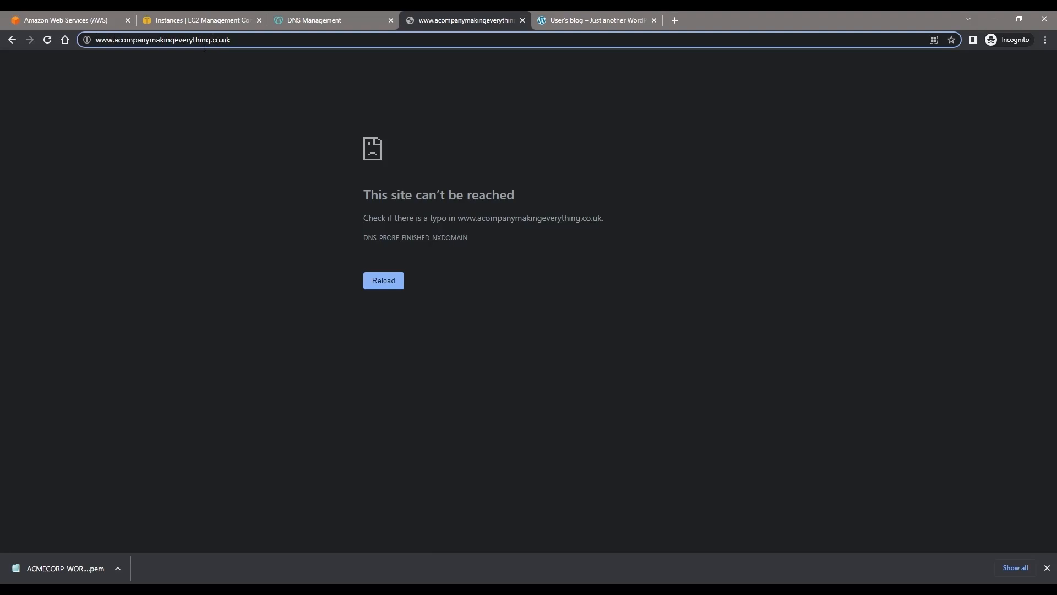
pyautogui.click(88, 42)
pyautogui.click(85, 38)
pyautogui.press('Return')
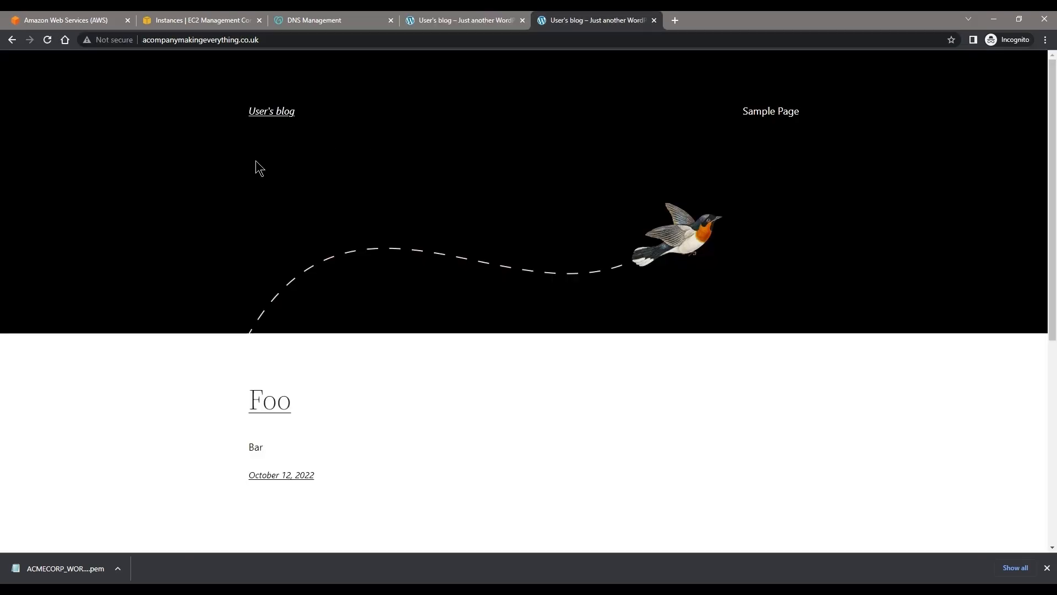
# Step: Reload the blog through its domain name and close the duplicate blog tab
pyautogui.click(300, 38)
pyautogui.press('Return')
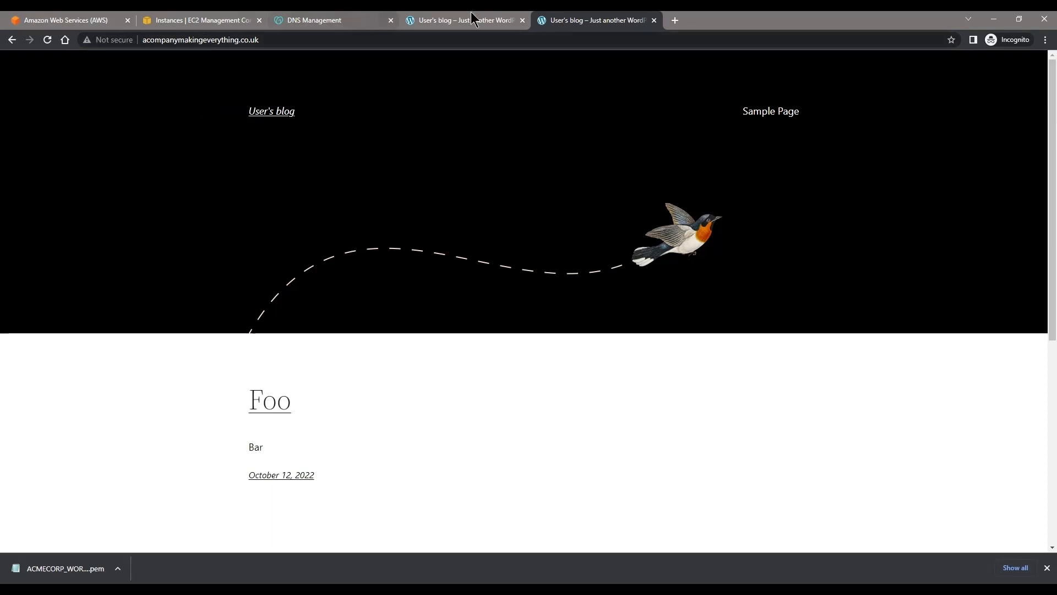
pyautogui.click(523, 21)
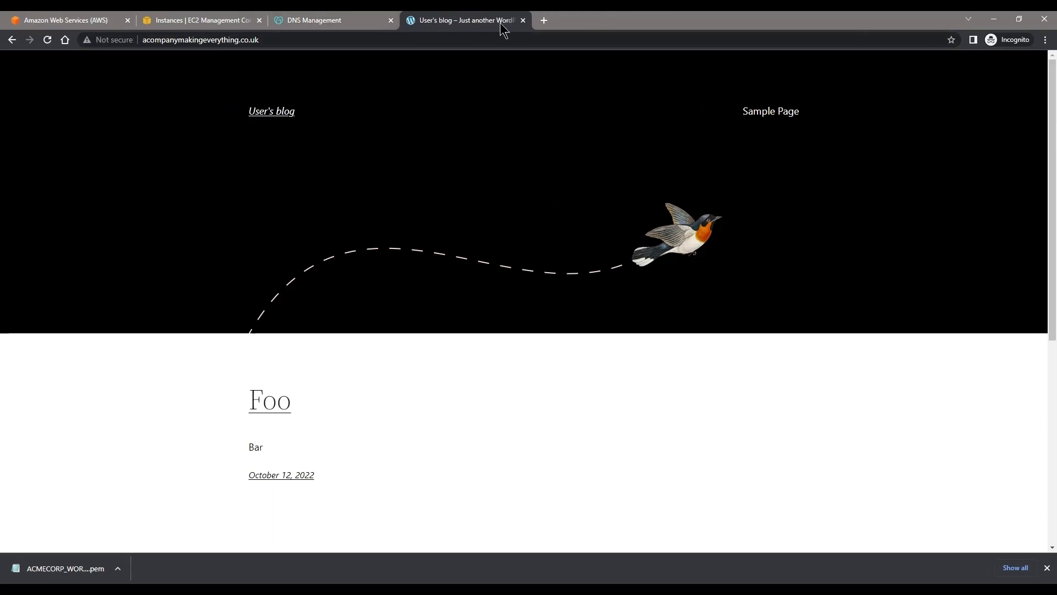
pyautogui.click(323, 44)
pyautogui.click(324, 44)
pyautogui.write('/wp-admin')
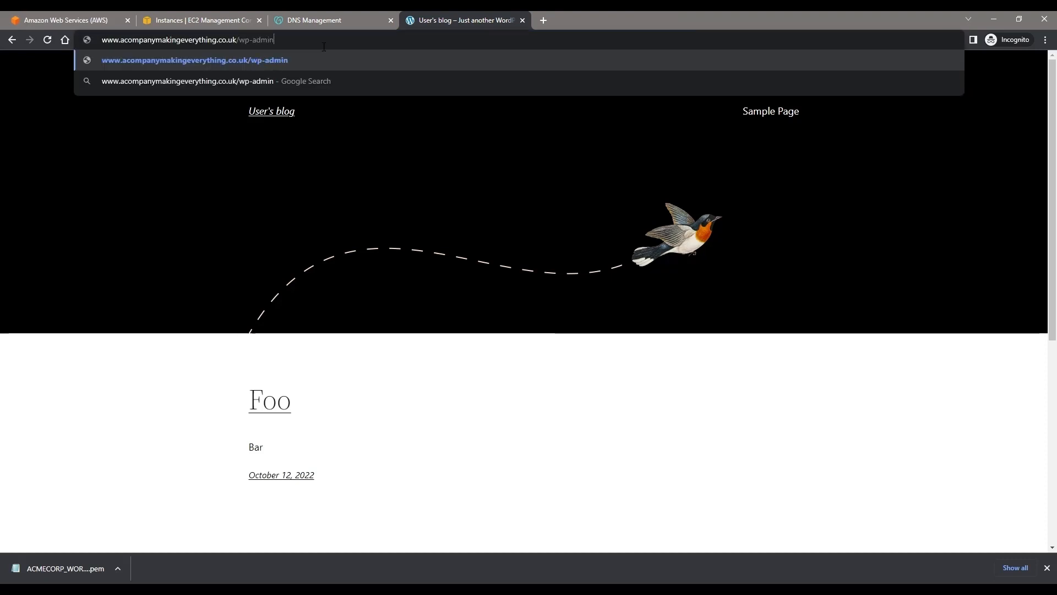
pyautogui.press('Return')
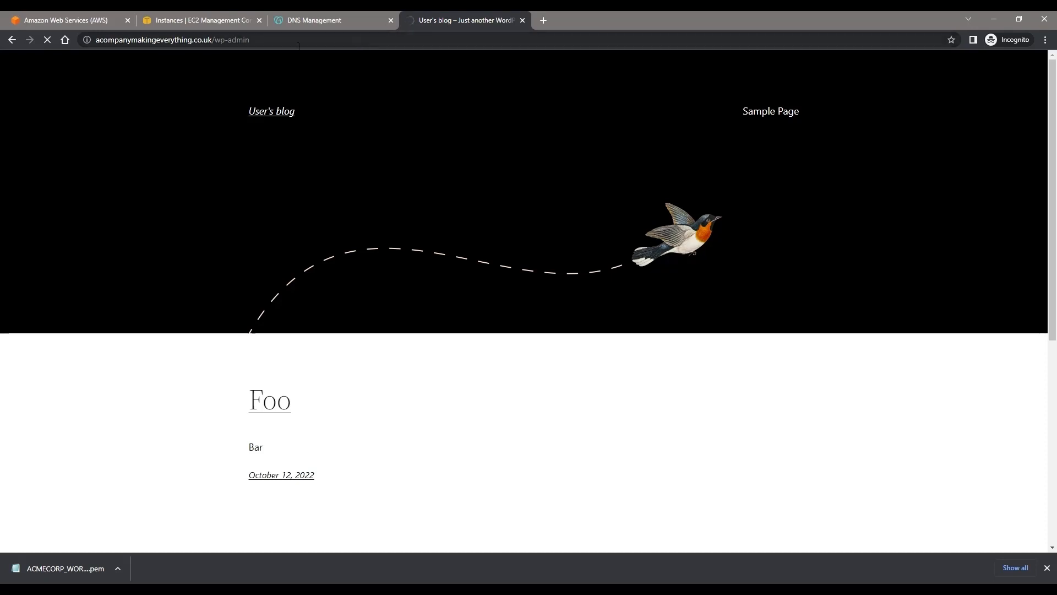
# Step: Try to open the Load Balancers page from the EC2 console
pyautogui.click(176, 18)
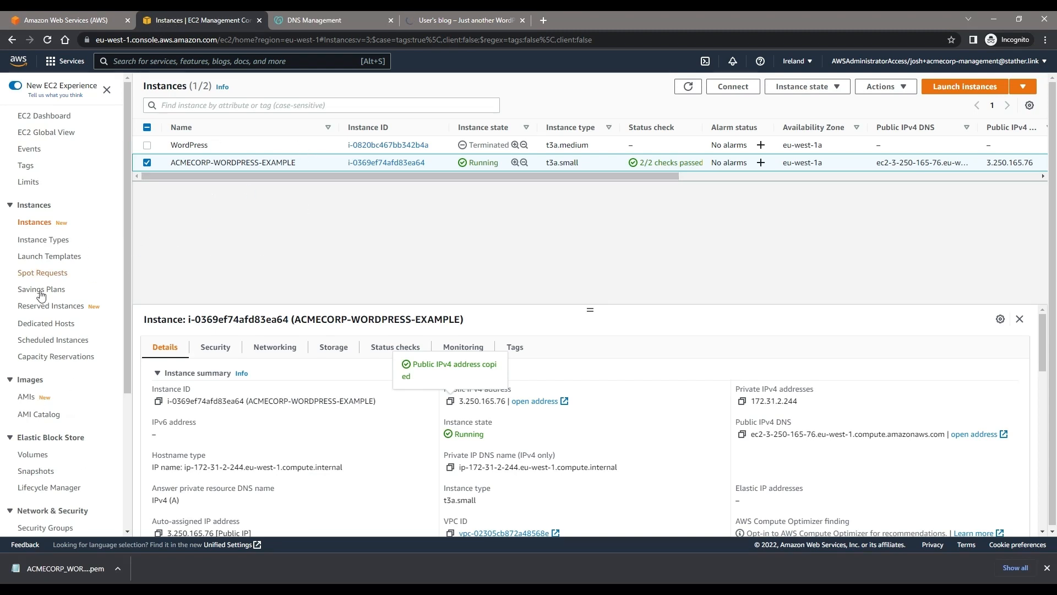
pyautogui.scroll(-4, 50, 308)
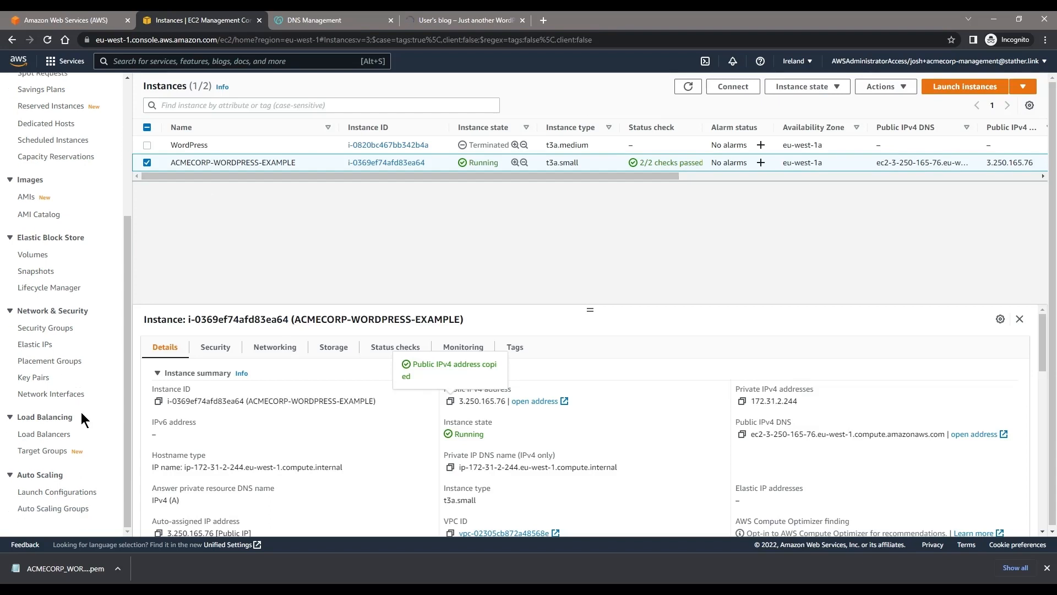
pyautogui.click(72, 435)
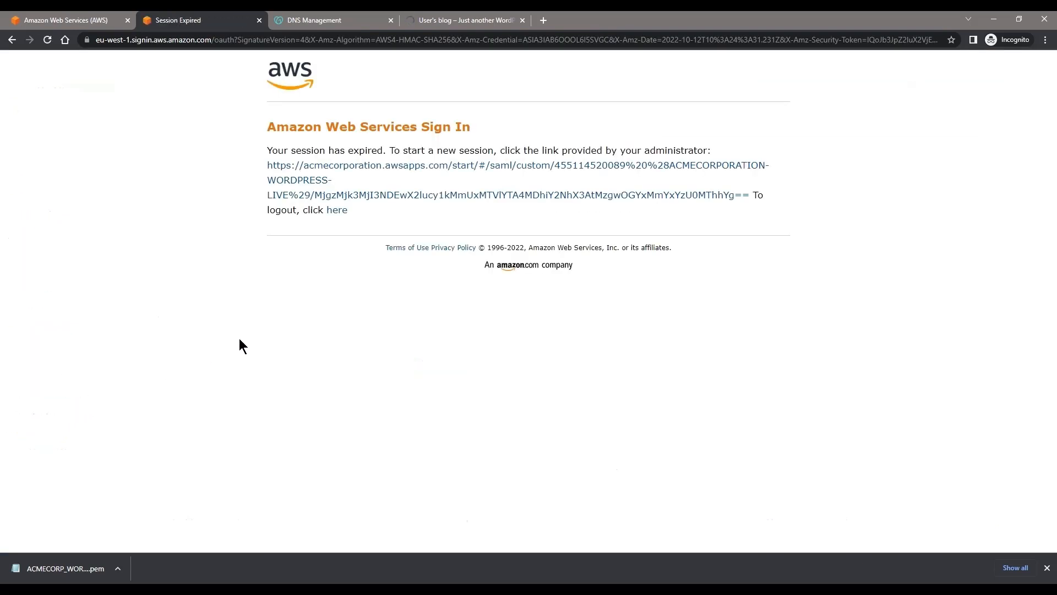
# Step: Start a new management console session for ACMECORPORATION-WORDPRESS-LIVE with AWSAdministratorAccess, and close the expired session's tab
pyautogui.click(467, 165)
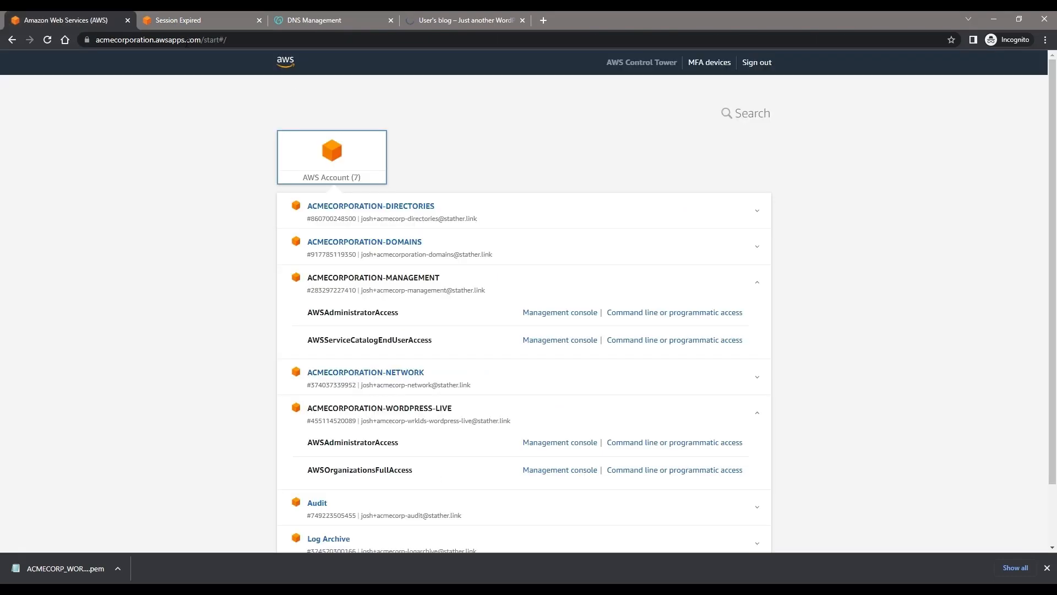
pyautogui.click(528, 443)
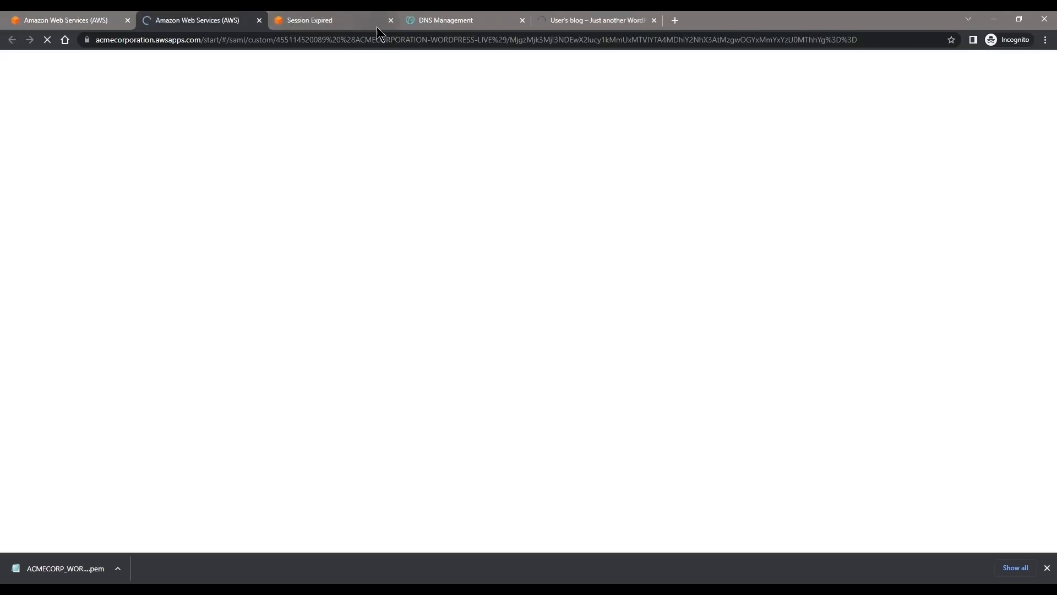
pyautogui.click(391, 21)
pyautogui.click(430, 16)
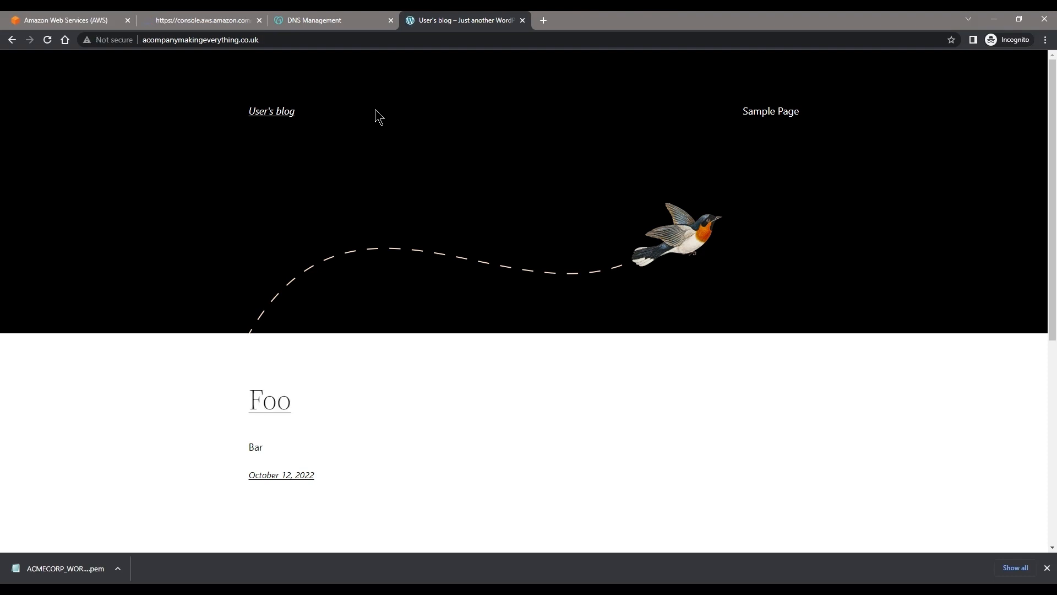
pyautogui.click(321, 43)
pyautogui.write('/wp-admin')
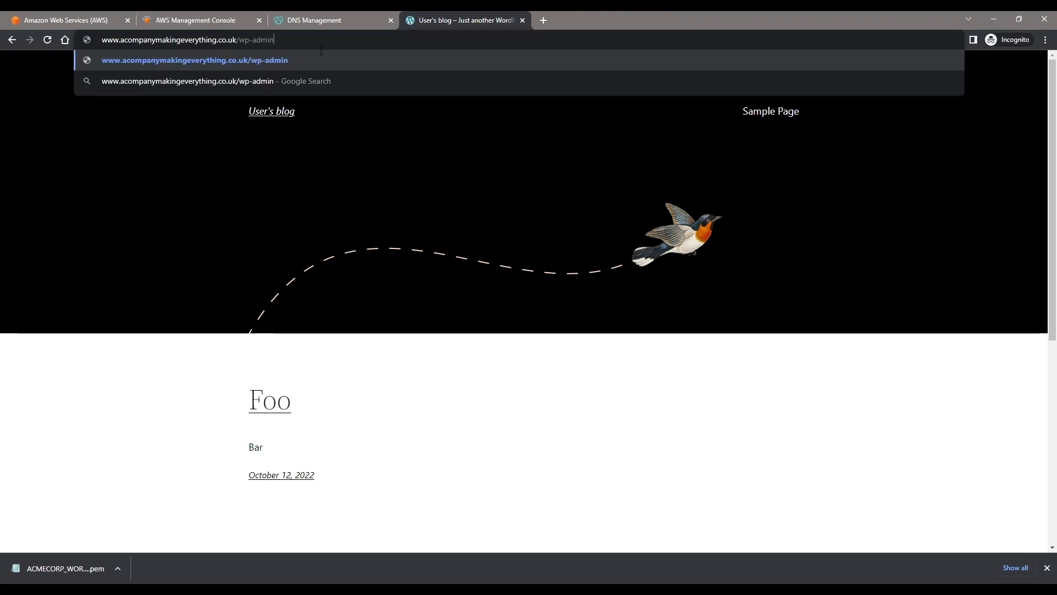
pyautogui.press('Return')
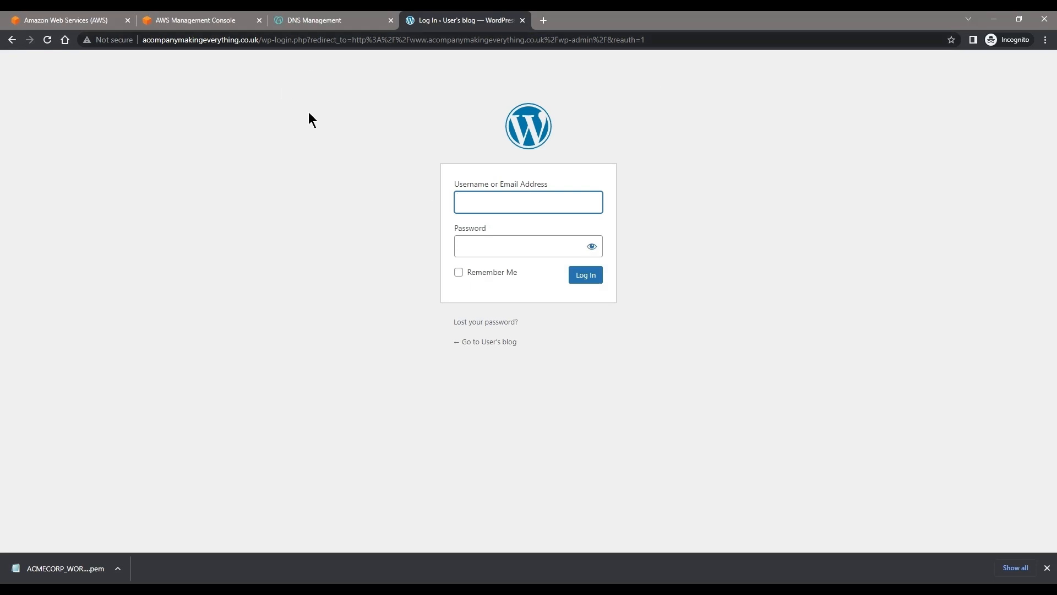
# Step: Open the Load Balancers page of EC2 in the management console's tab
pyautogui.click(173, 20)
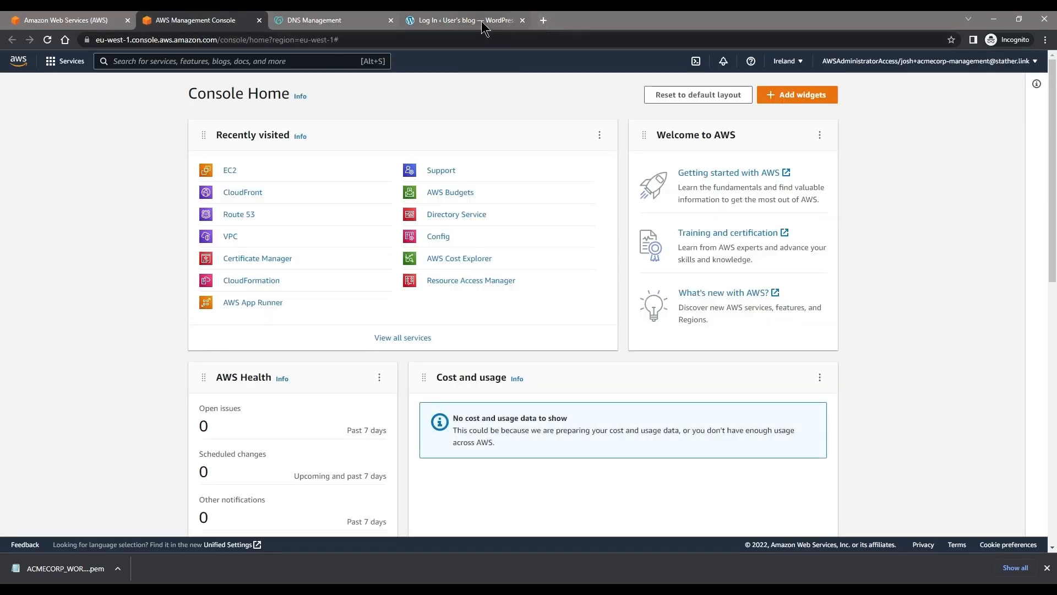
pyautogui.click(231, 172)
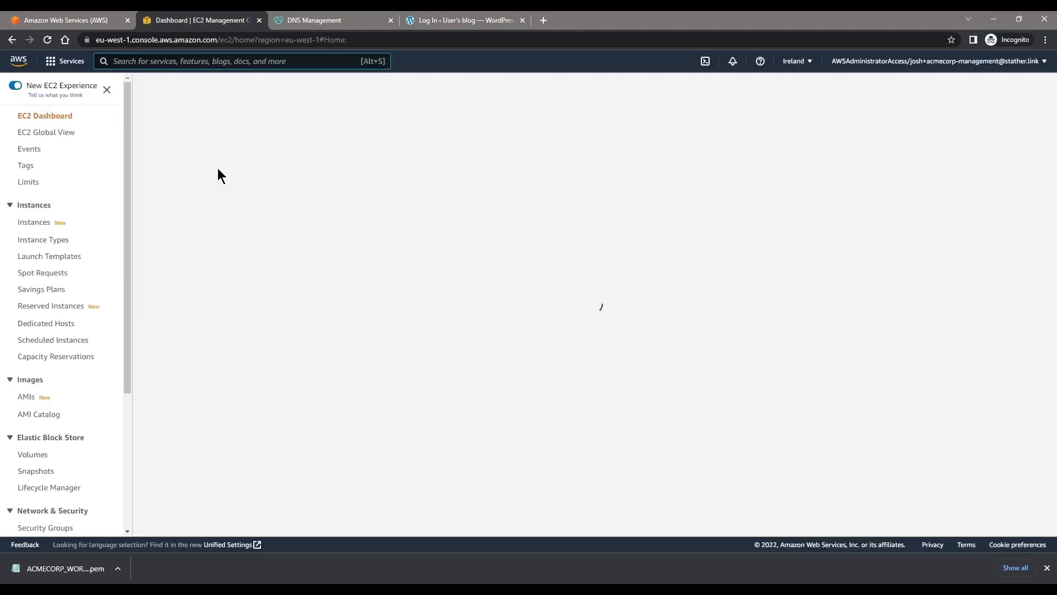
pyautogui.scroll(-2, 26, 383)
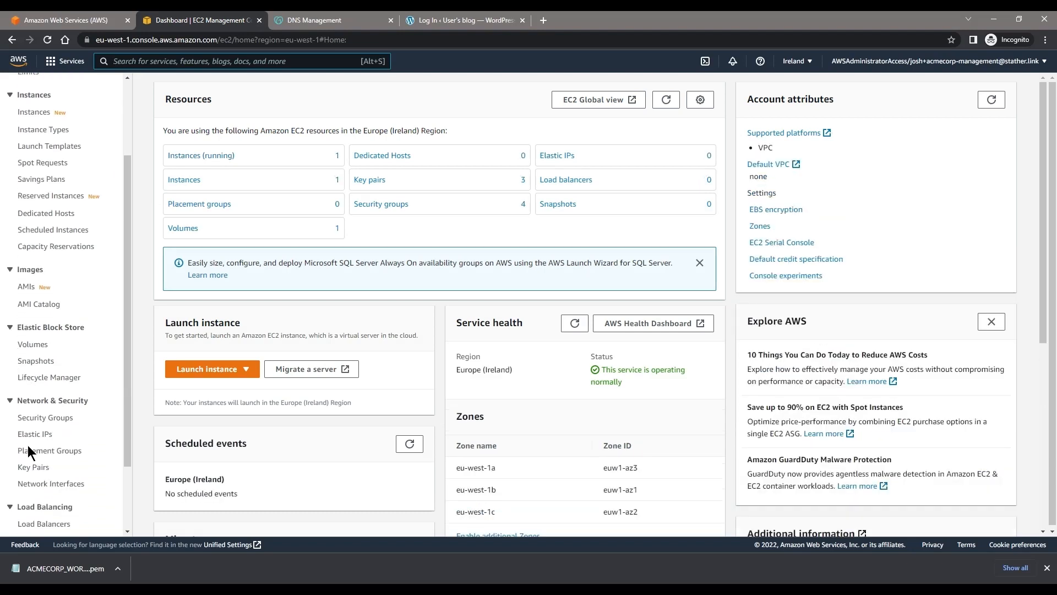
pyautogui.scroll(-2, 31, 444)
pyautogui.click(41, 434)
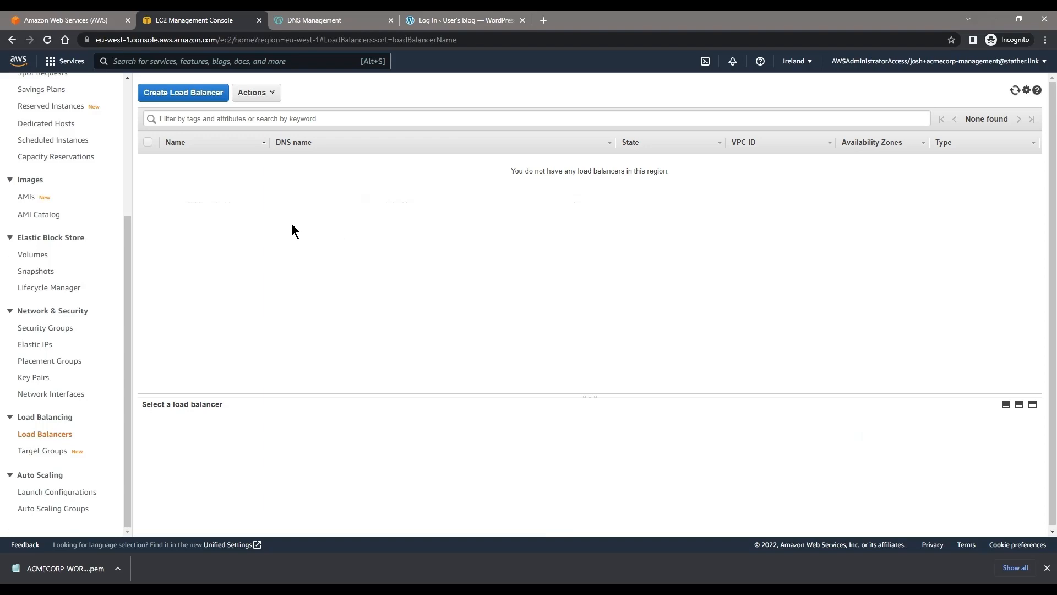
# Step: Start creating a load balancer of the Application Load Balancer type for HTTP and HTTPS traffic
pyautogui.click(198, 93)
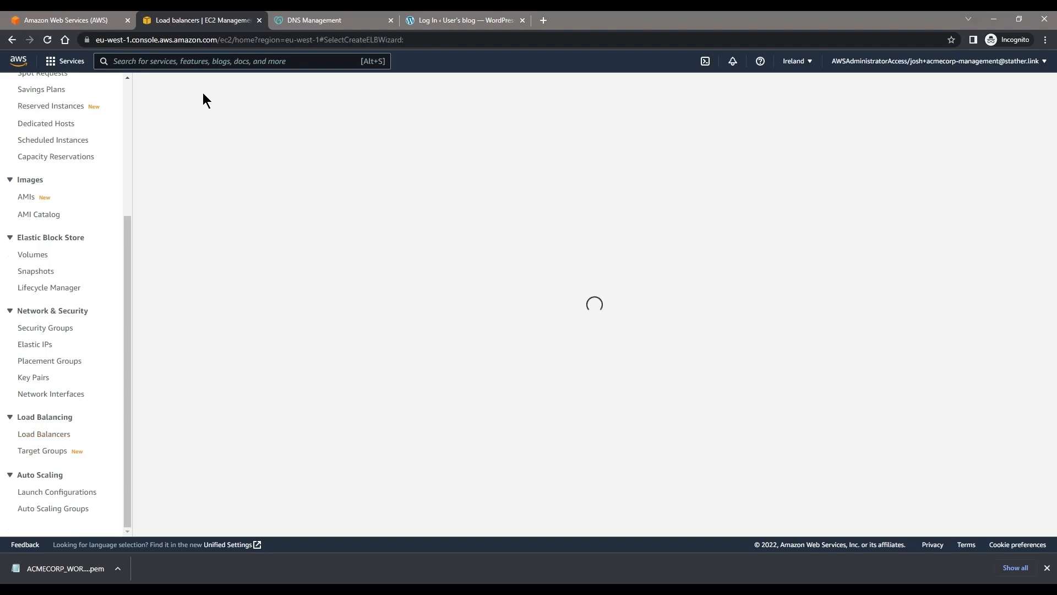
pyautogui.scroll(-2, 137, 161)
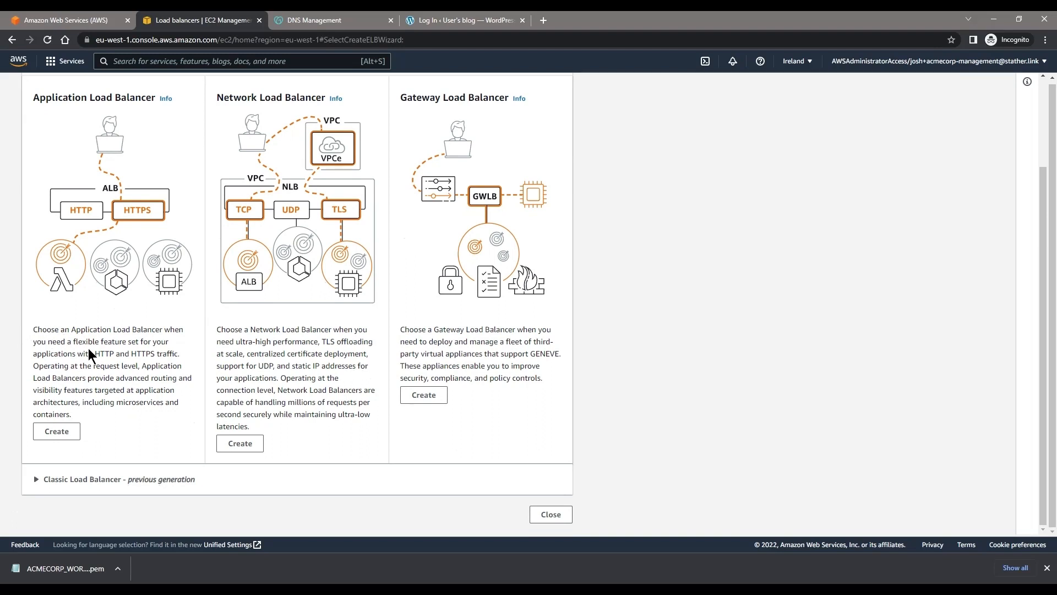
pyautogui.moveTo(95, 354); pyautogui.dragTo(157, 355)
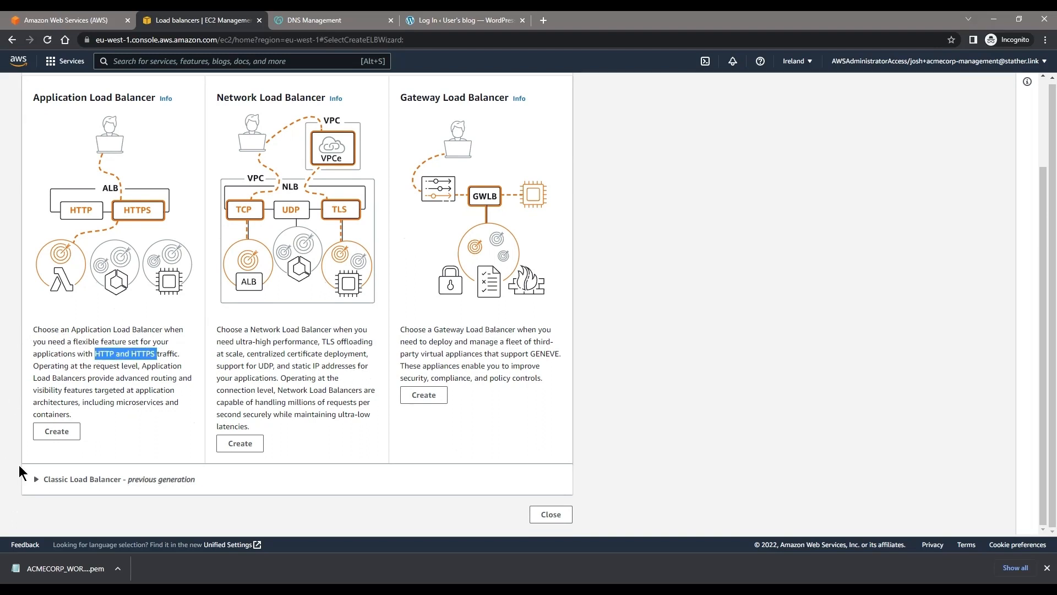
pyautogui.click(57, 431)
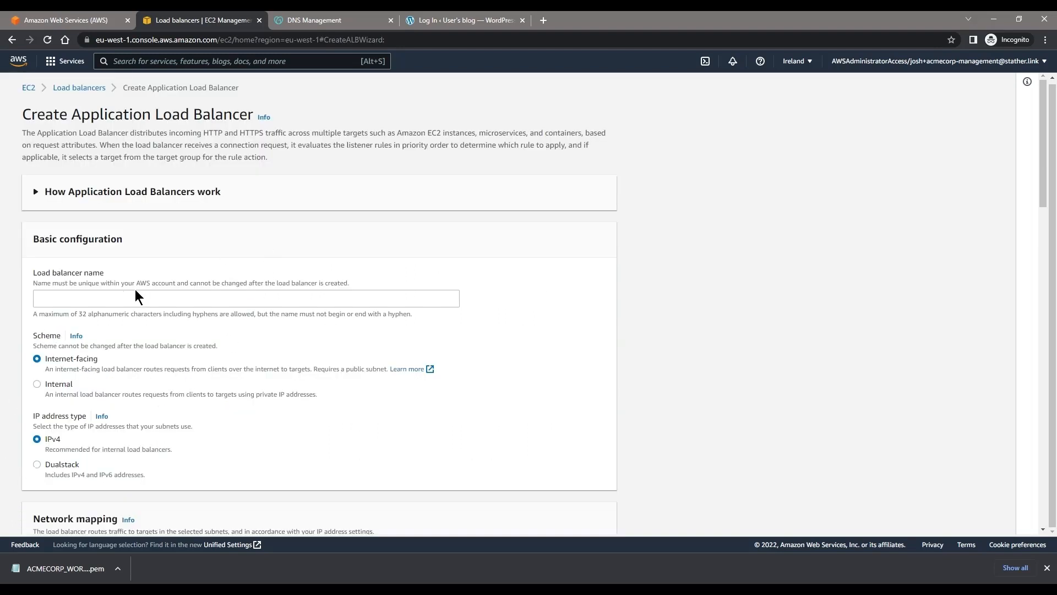
# Step: Name the load balancer WordPress-LB, keeping the Internet-facing scheme and the IPv4 address type
pyautogui.click(136, 297)
pyautogui.write('Word')
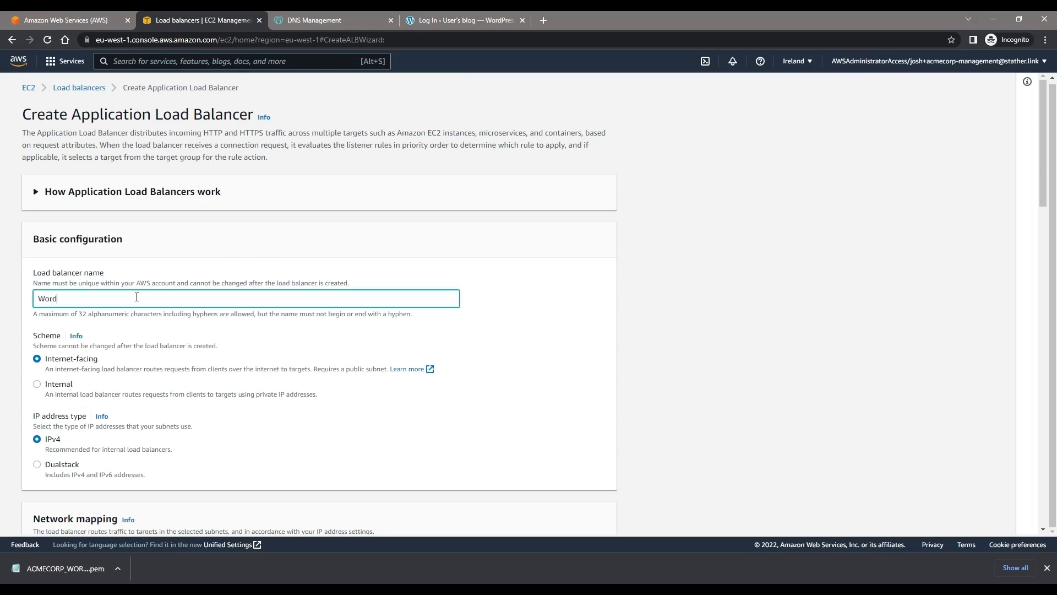
pyautogui.write('Press-LB')
pyautogui.scroll(-3, 137, 297)
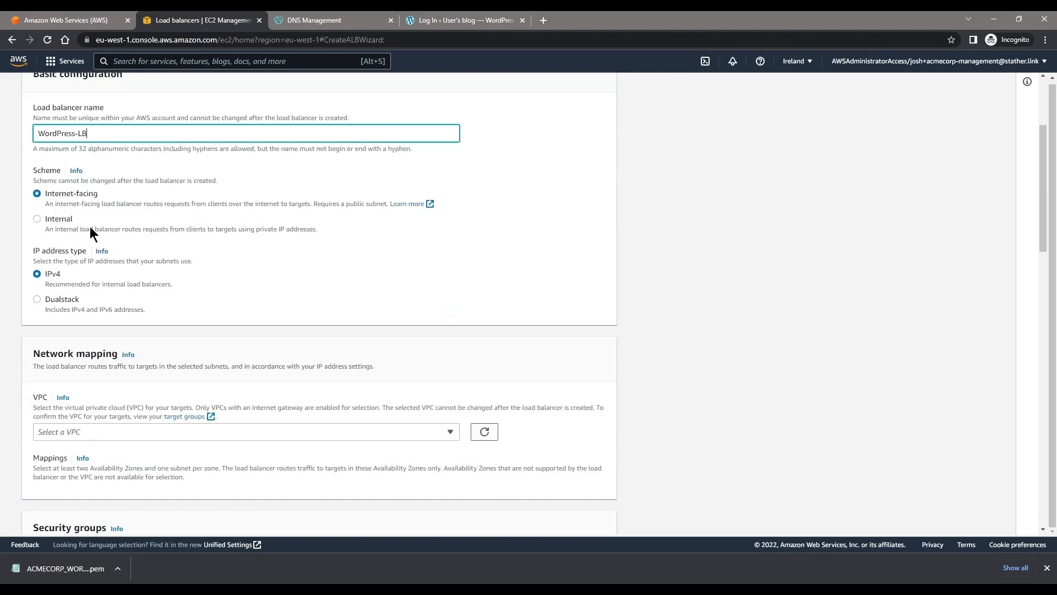
pyautogui.moveTo(99, 195); pyautogui.dragTo(43, 196)
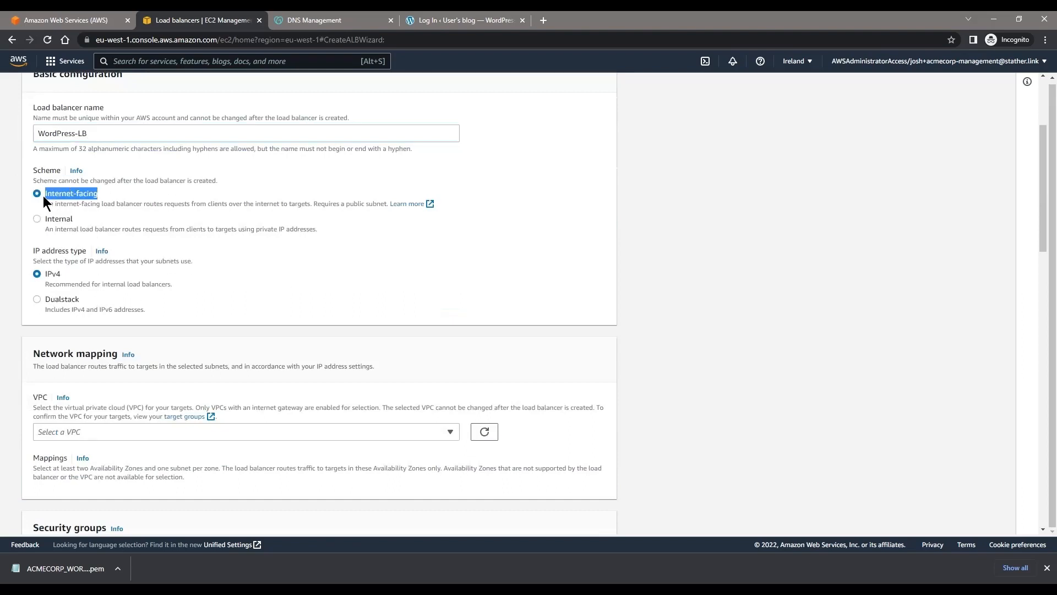
pyautogui.click(169, 195)
pyautogui.click(64, 292)
pyautogui.click(52, 279)
# Step: Select vpc-02305cb872a48568e as the VPC in the load balancer's network mapping
pyautogui.scroll(-3, 225, 306)
pyautogui.click(186, 268)
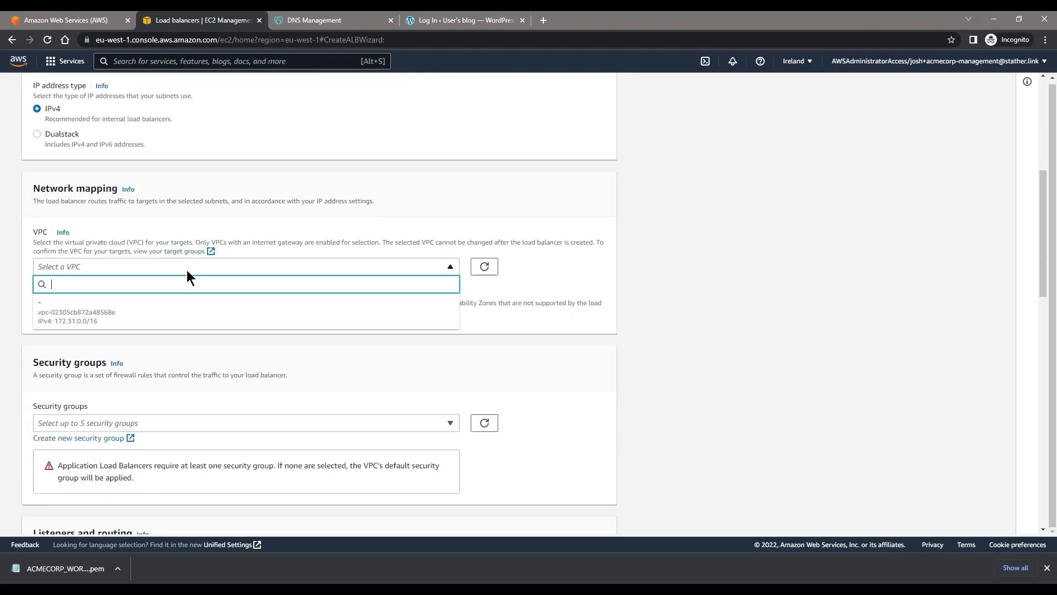
pyautogui.click(118, 333)
pyautogui.click(130, 265)
pyautogui.click(119, 306)
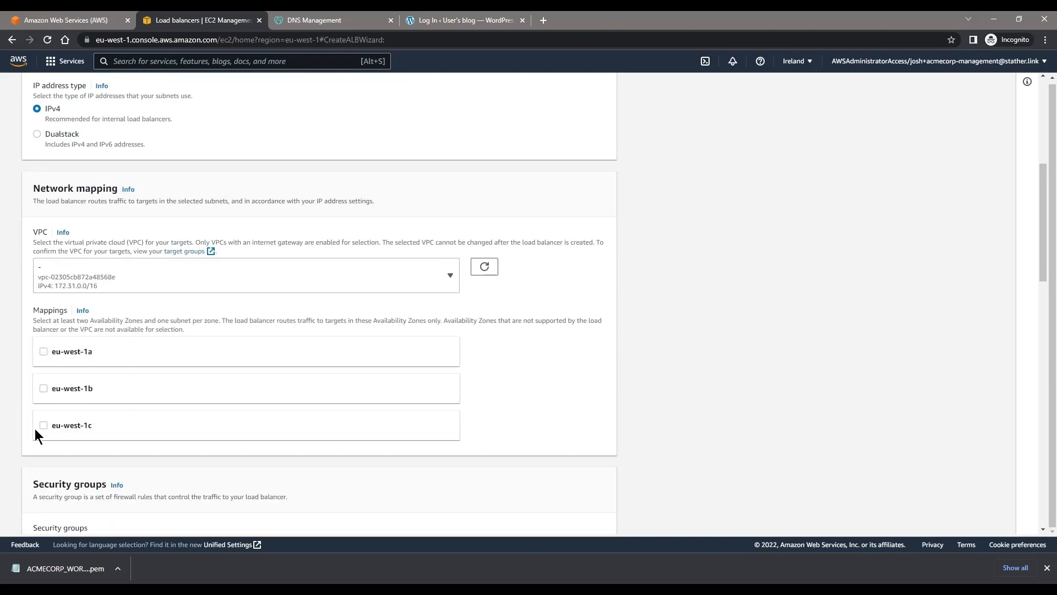
# Step: Map the load balancer to all three Availability Zones: eu-west-1a, eu-west-1b and eu-west-1c
pyautogui.click(43, 351)
pyautogui.scroll(-2, 45, 434)
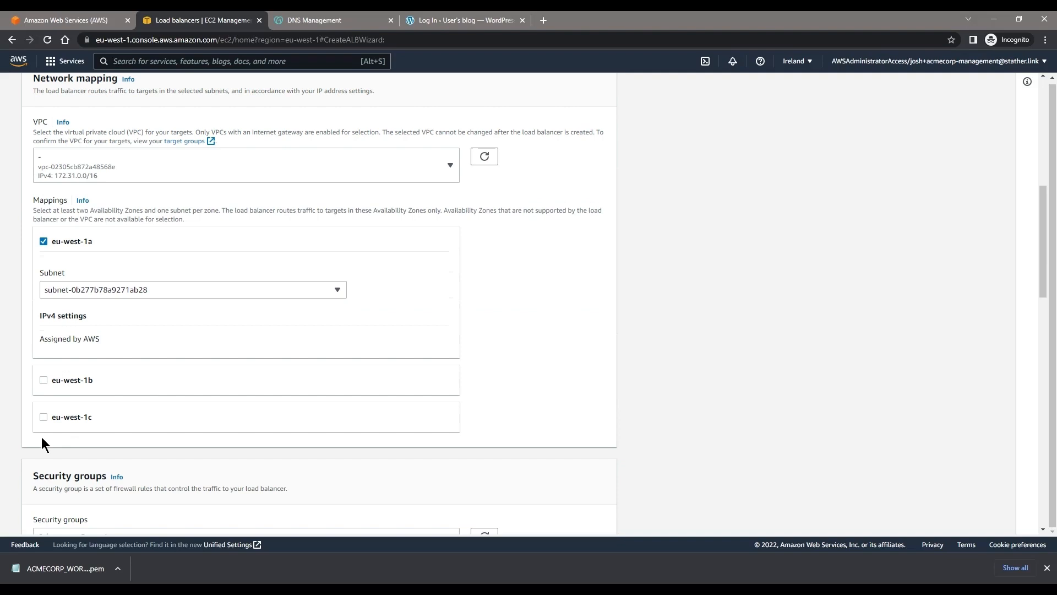
pyautogui.click(44, 380)
pyautogui.scroll(-3, 52, 424)
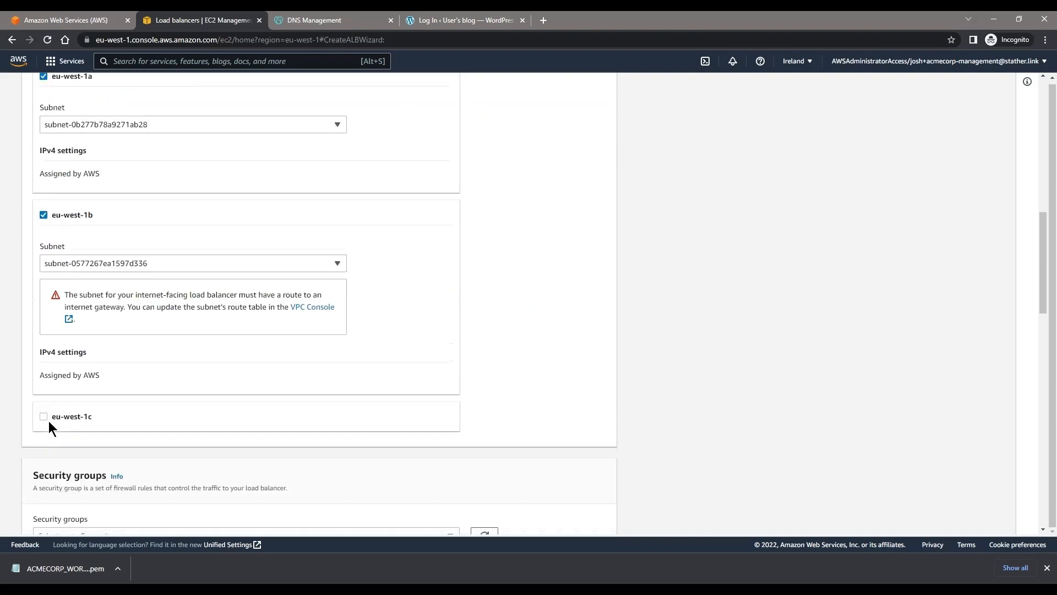
pyautogui.click(42, 417)
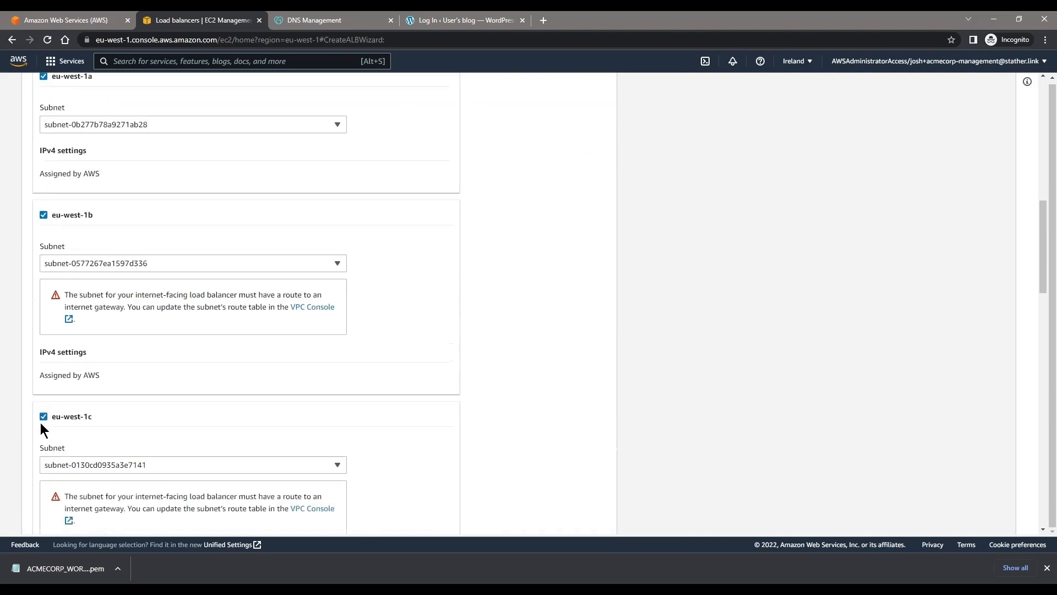
# Step: Review the subnets offered for eu-west-1a, and look at the ACMECORPORATION-NETWORK account in the AWS access portal
pyautogui.scroll(2, 78, 417)
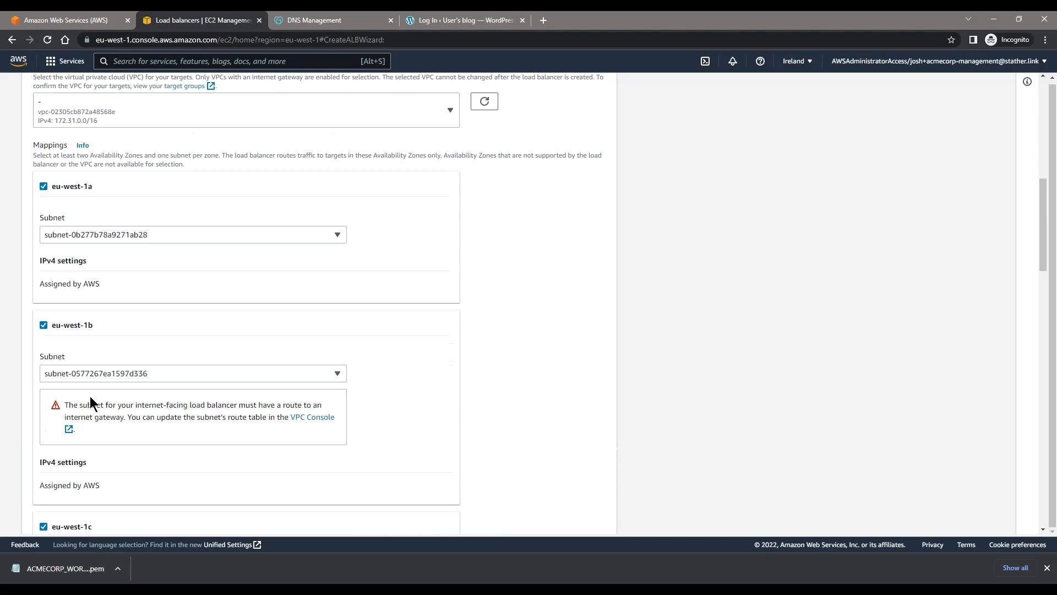
pyautogui.click(193, 231)
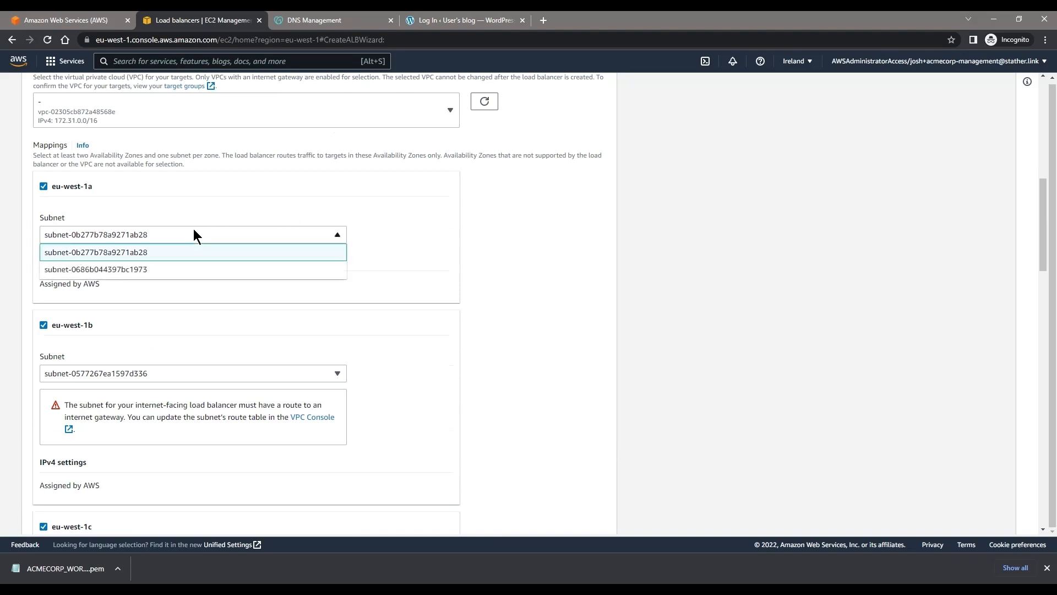
pyautogui.click(210, 224)
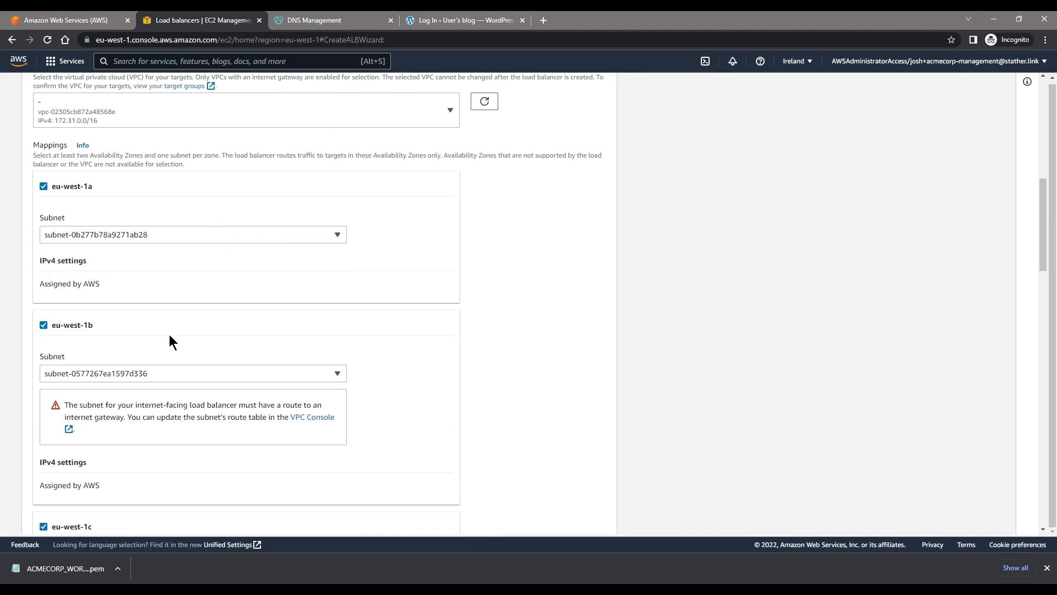
pyautogui.click(65, 20)
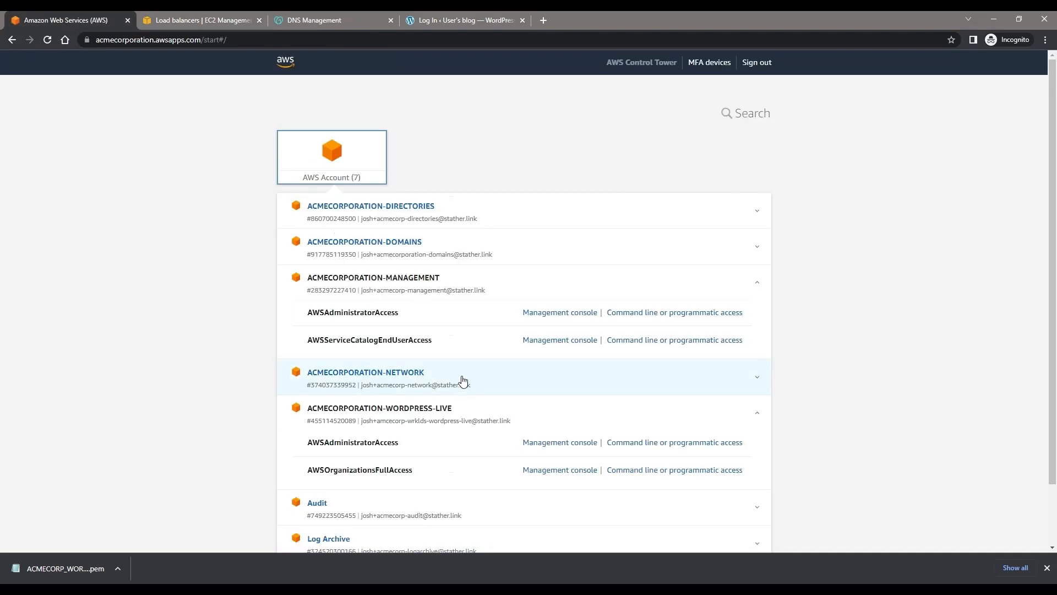
pyautogui.click(462, 377)
pyautogui.moveTo(448, 375); pyautogui.dragTo(304, 373)
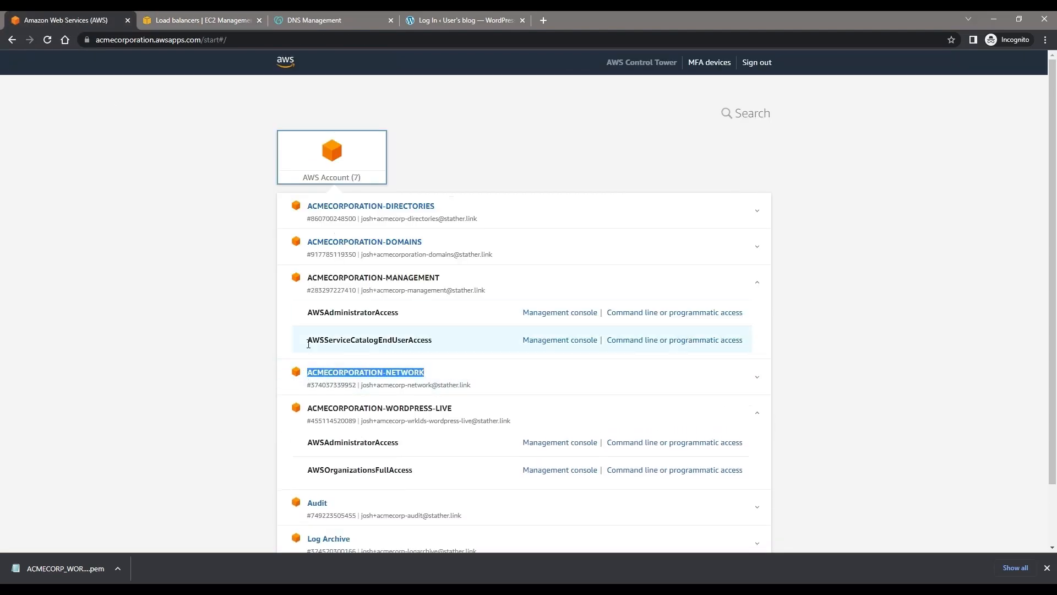
pyautogui.click(201, 20)
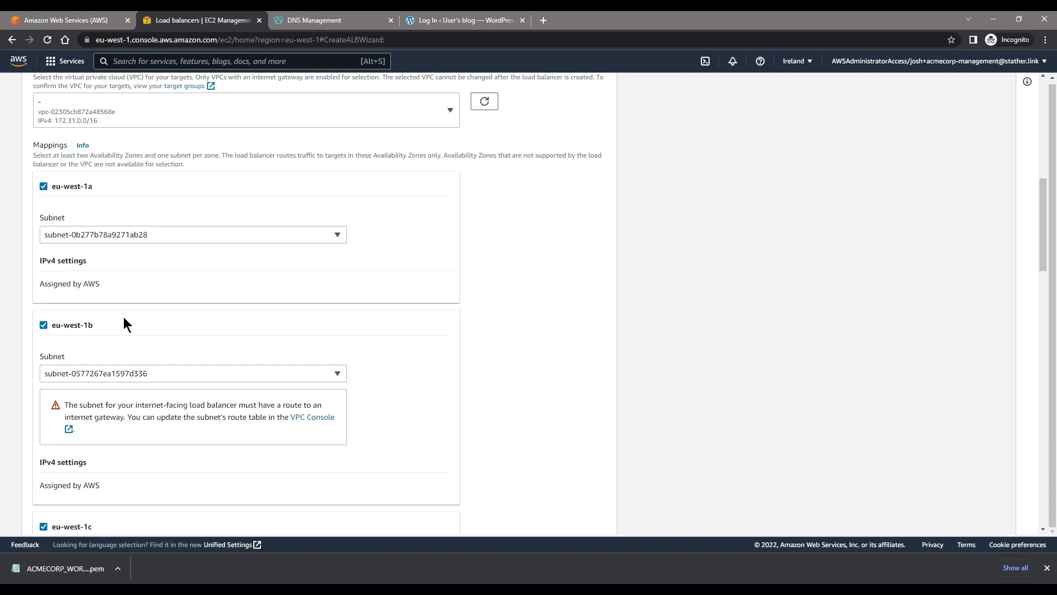
pyautogui.click(150, 373)
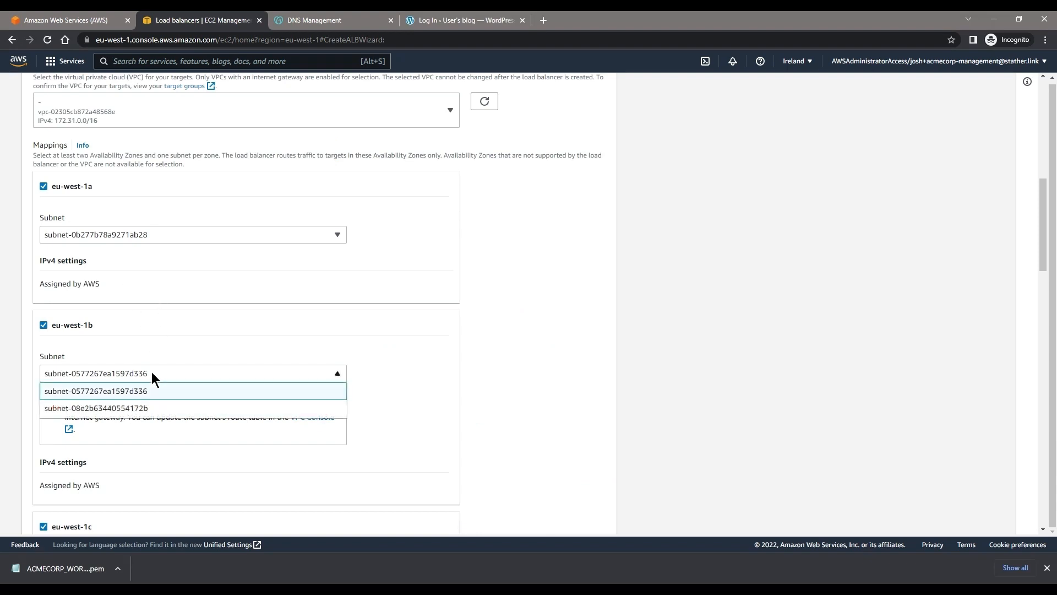
pyautogui.click(171, 406)
pyautogui.scroll(-2, 163, 405)
pyautogui.click(164, 407)
pyautogui.click(173, 436)
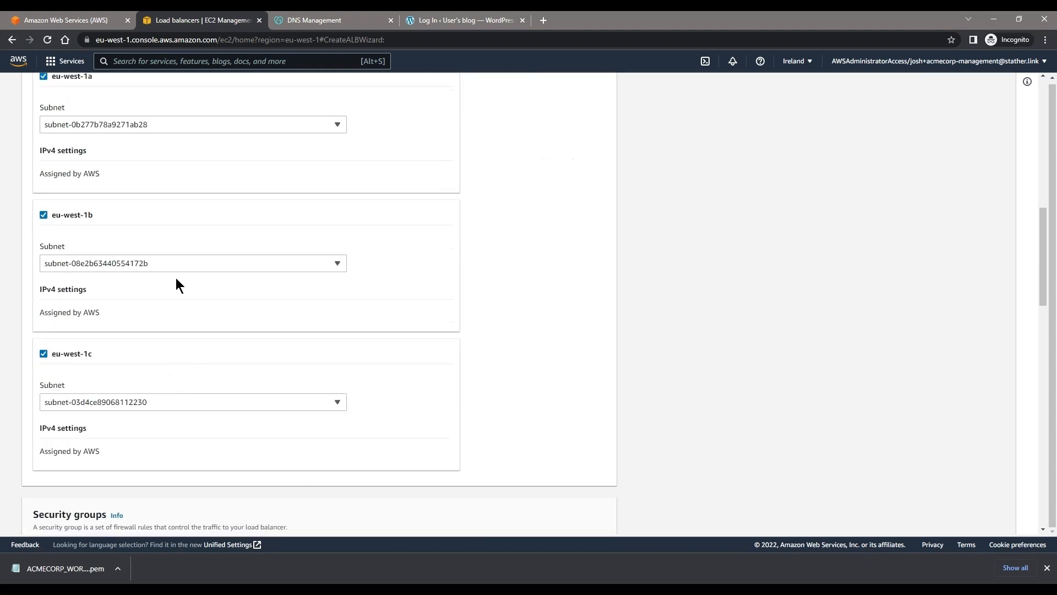
pyautogui.scroll(-3, 176, 280)
pyautogui.scroll(-1, 128, 248)
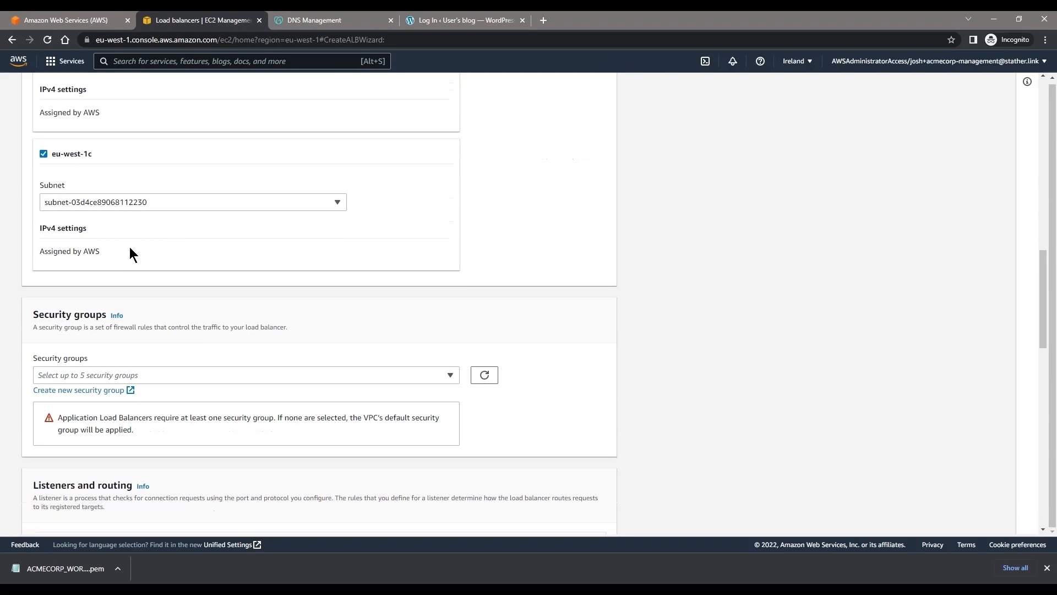
pyautogui.click(118, 181)
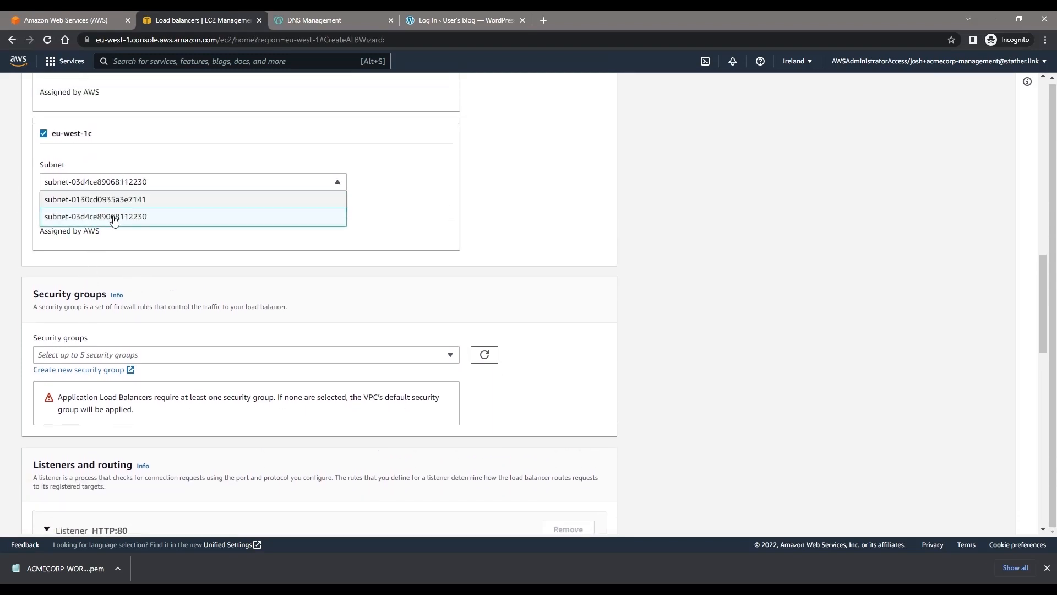
pyautogui.click(118, 200)
pyautogui.moveTo(74, 214); pyautogui.dragTo(201, 238)
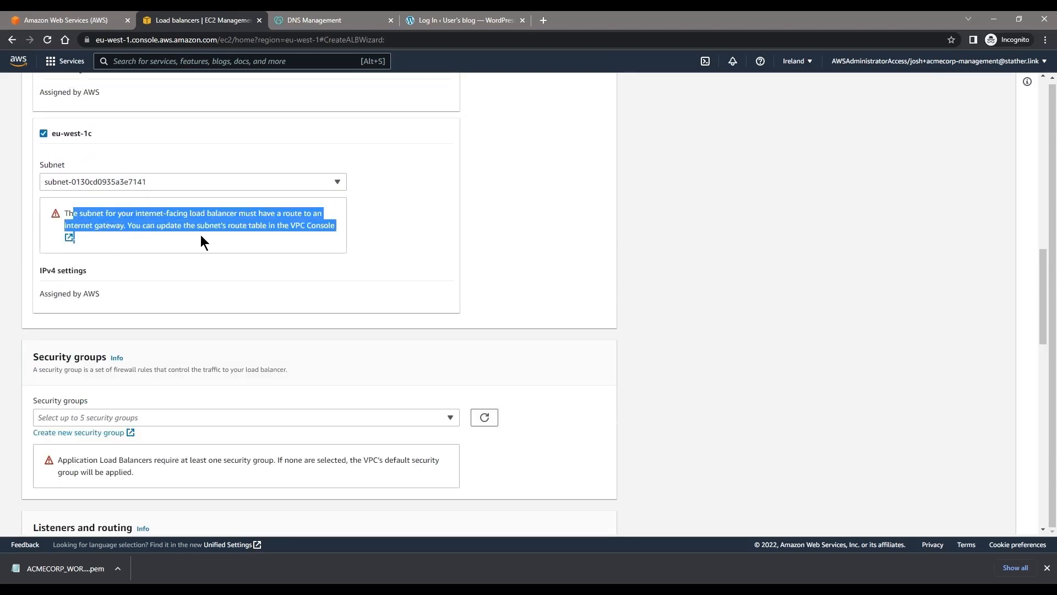
pyautogui.click(129, 182)
pyautogui.click(140, 215)
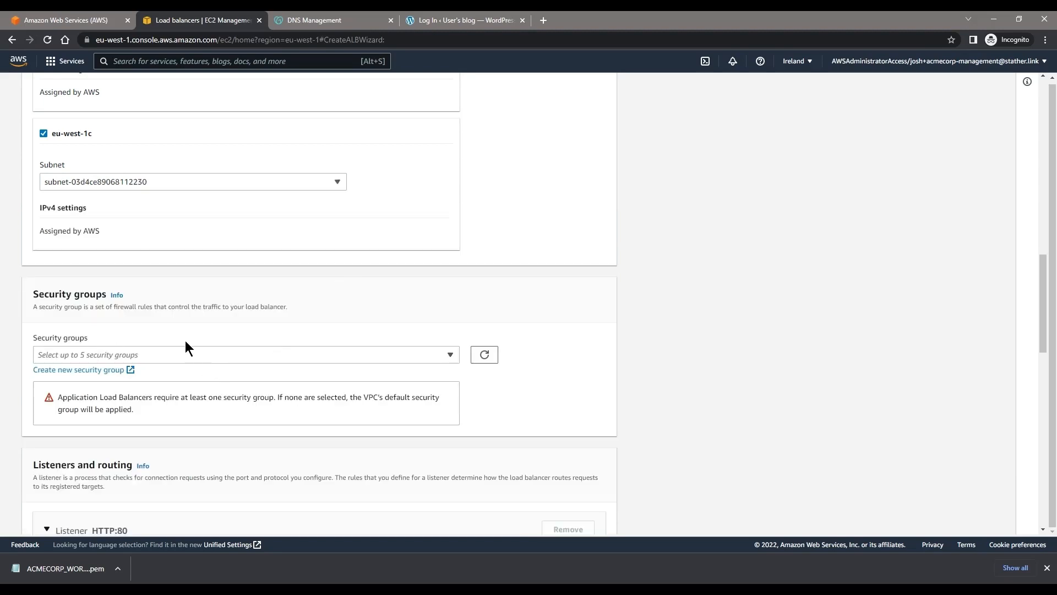
# Step: Begin a new security group from the load balancer form and name it WordPress-LB-SG
pyautogui.scroll(-1, 185, 345)
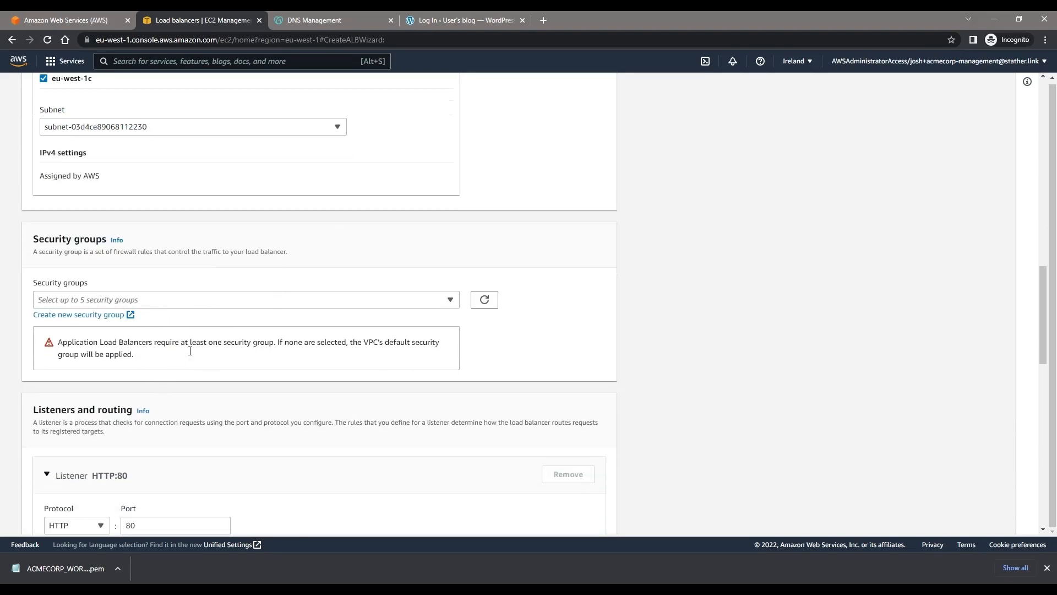
pyautogui.moveTo(190, 351); pyautogui.dragTo(294, 347)
pyautogui.click(73, 317)
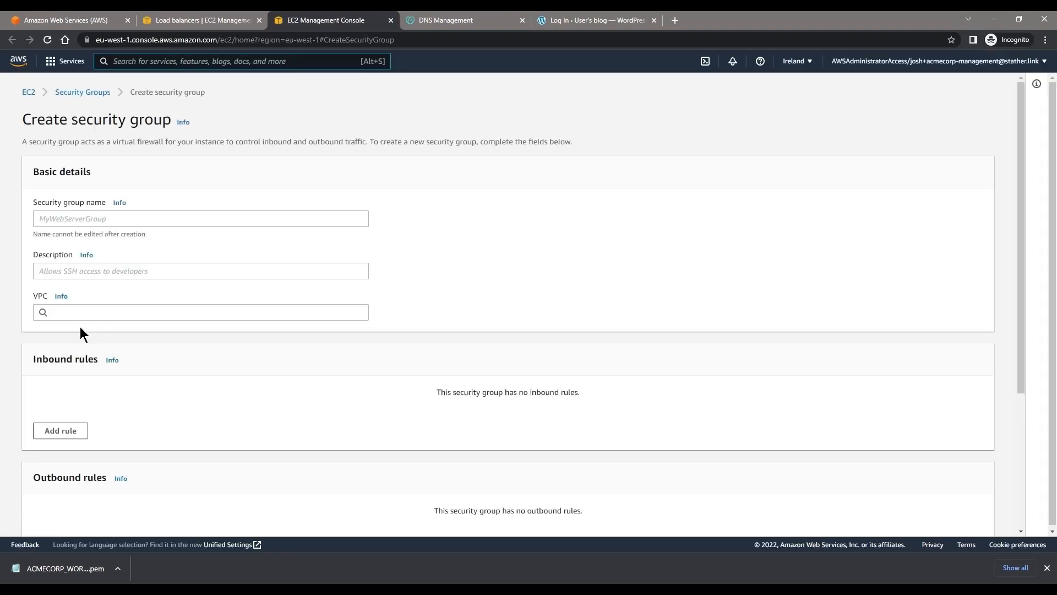
pyautogui.click(169, 225)
pyautogui.write('WordPres')
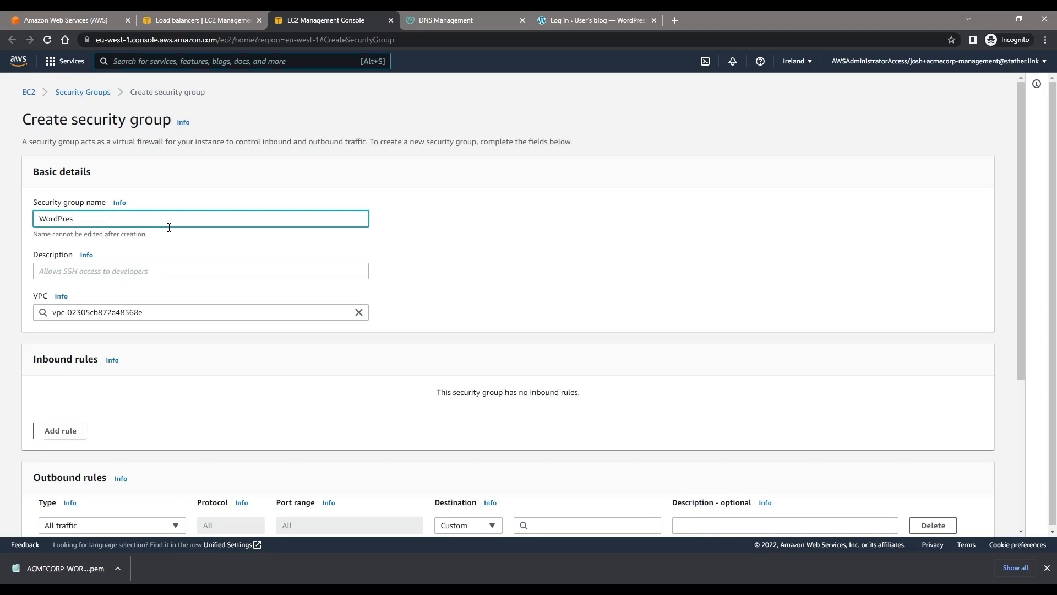
pyautogui.write('sLBSG')
pyautogui.write('-')
pyautogui.write('-SG')
# Step: Enter the description "Security group for WordPress LoadBalancer" for WordPress-LB-SG and create the security group without inbound rules
pyautogui.scroll(-4, 163, 231)
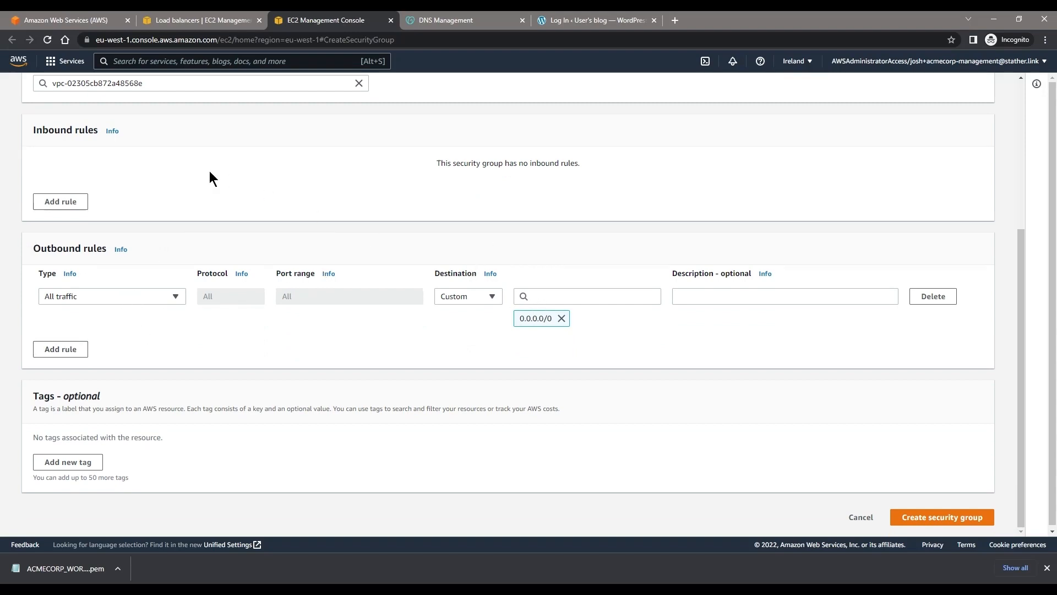
pyautogui.click(928, 518)
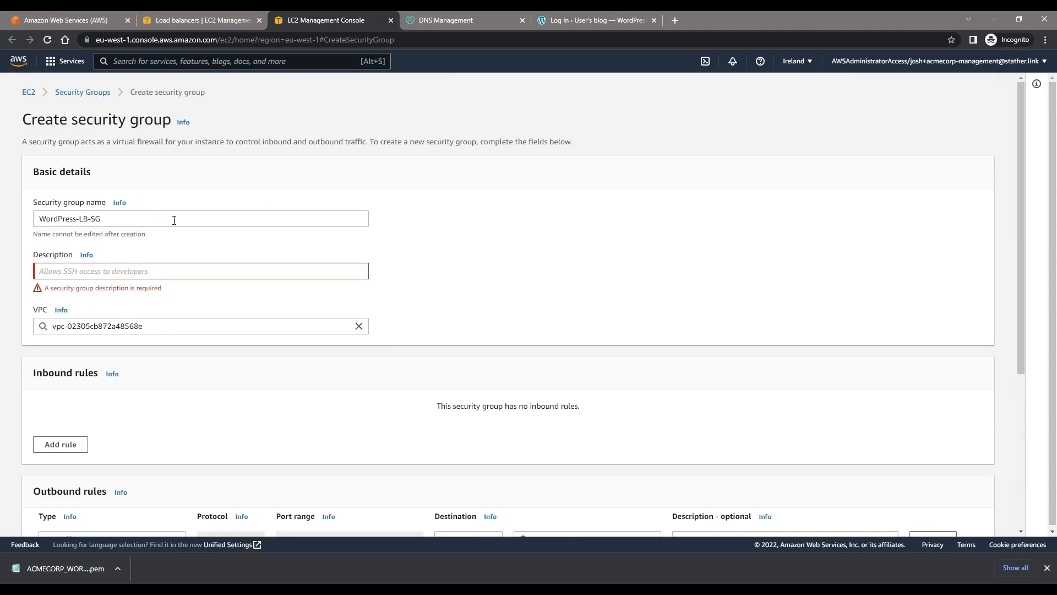
pyautogui.click(125, 272)
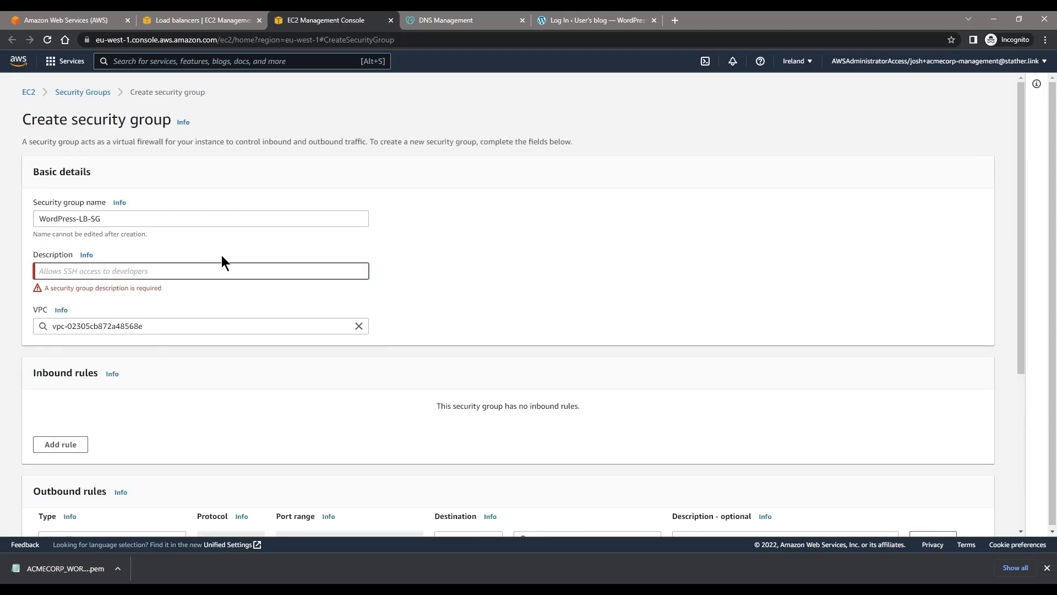
pyautogui.write('s')
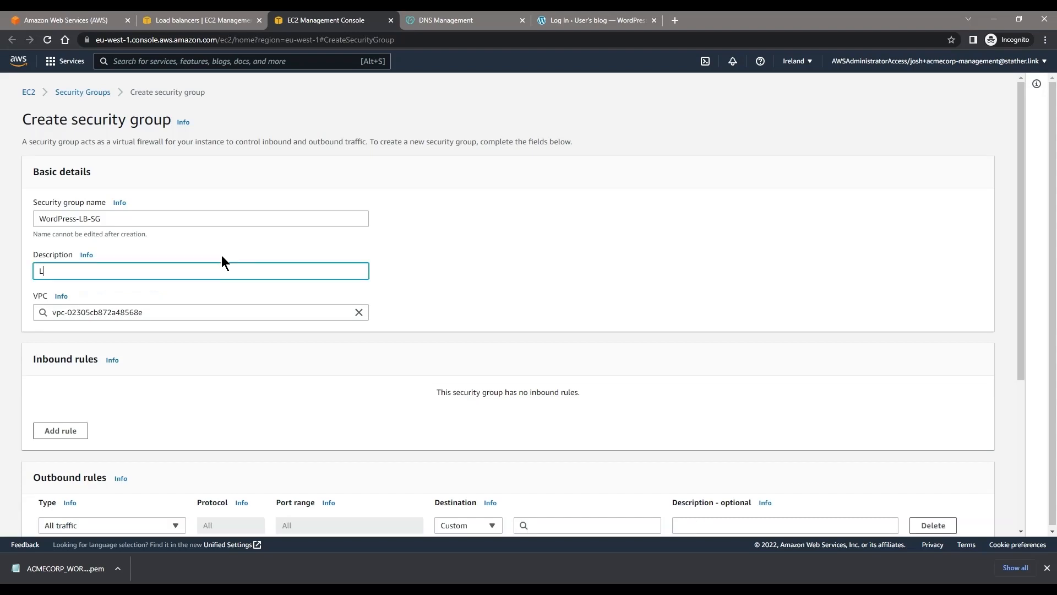
pyautogui.press('BackSpace')
pyautogui.write('Seuc')
pyautogui.press('BackSpace')
pyautogui.press('BackSpace')
pyautogui.write('curity group for WordPress LoadBalancer')
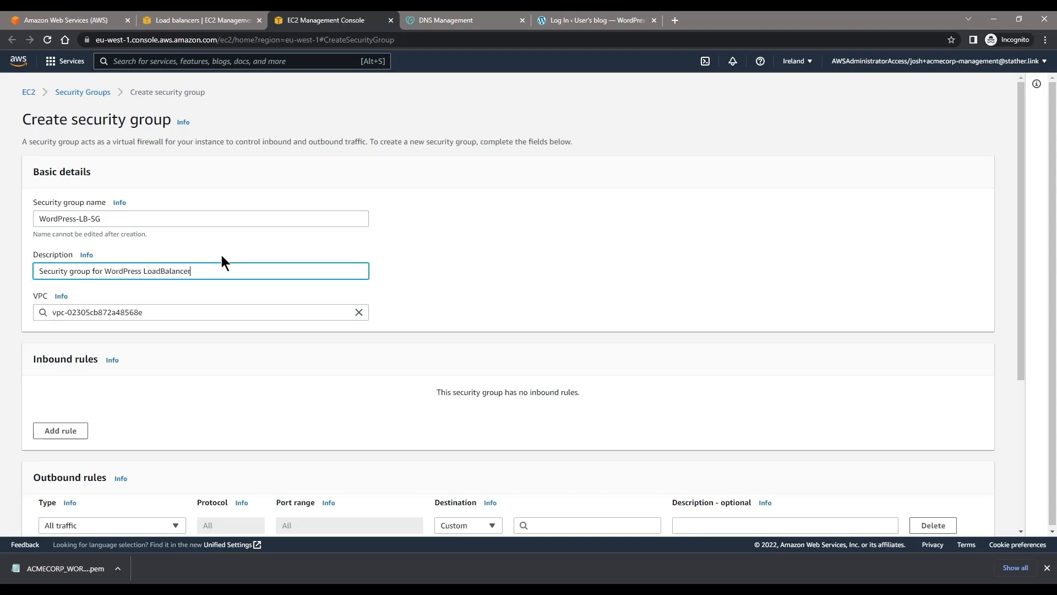
pyautogui.scroll(-4, 292, 223)
pyautogui.click(903, 508)
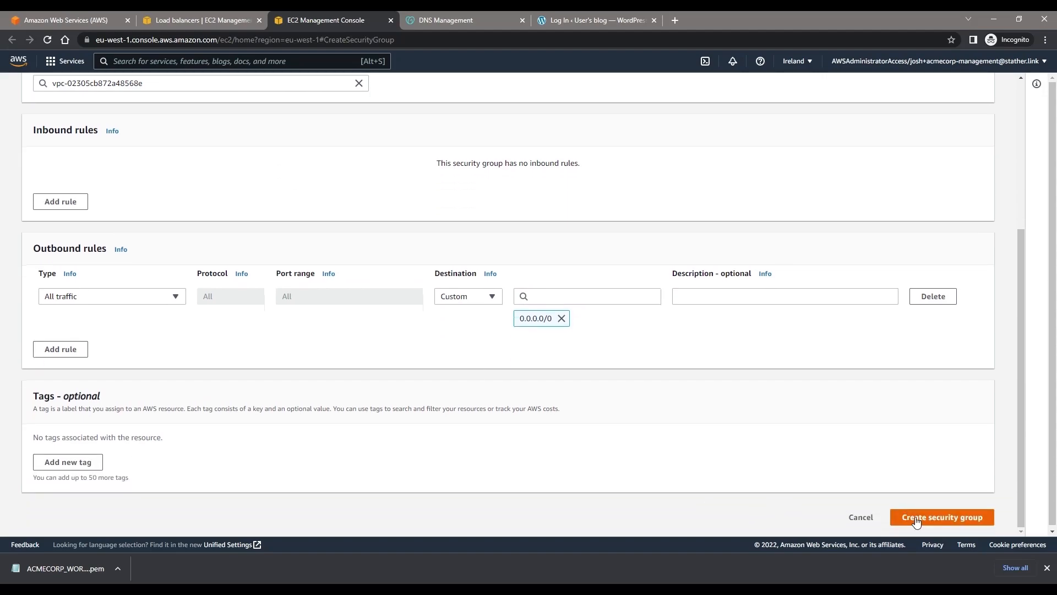
# Step: Return to the load balancer form, close the security group page, refresh the security group list and assign WordPress-LB-SG
pyautogui.click(199, 20)
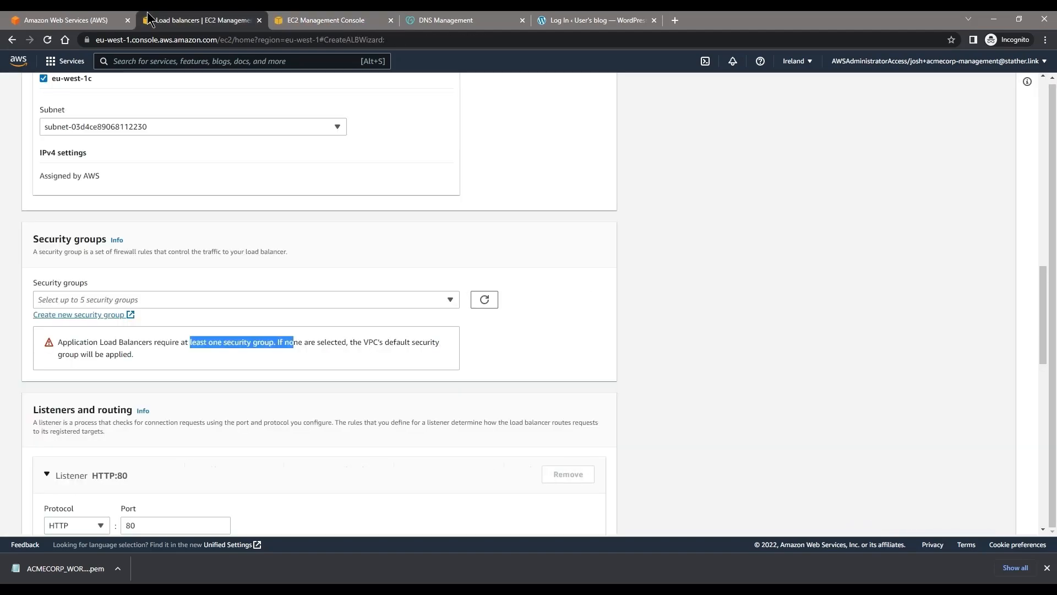
pyautogui.click(385, 24)
pyautogui.click(390, 20)
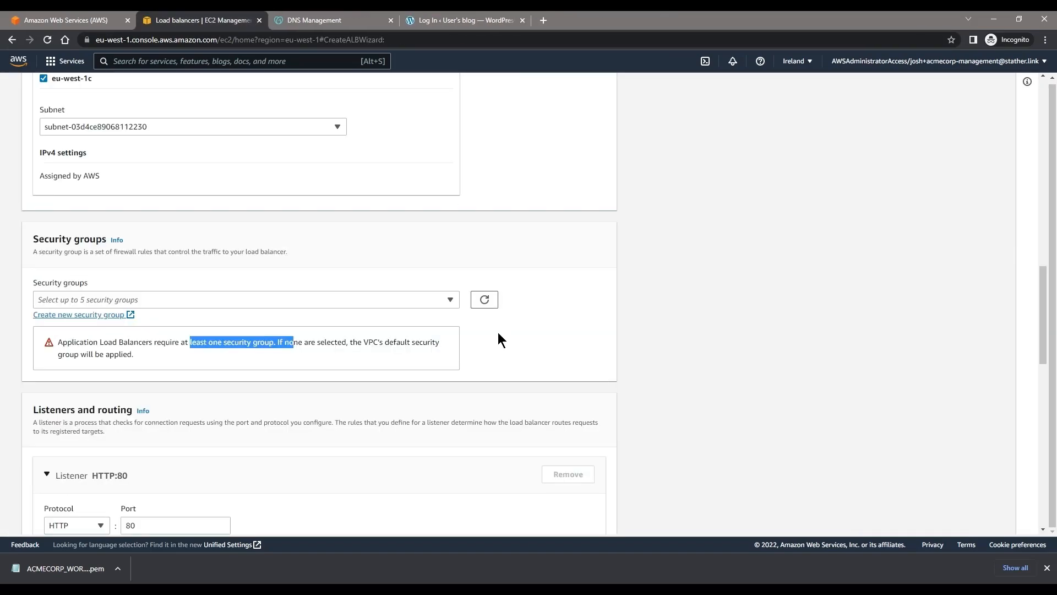
pyautogui.click(485, 299)
pyautogui.click(343, 299)
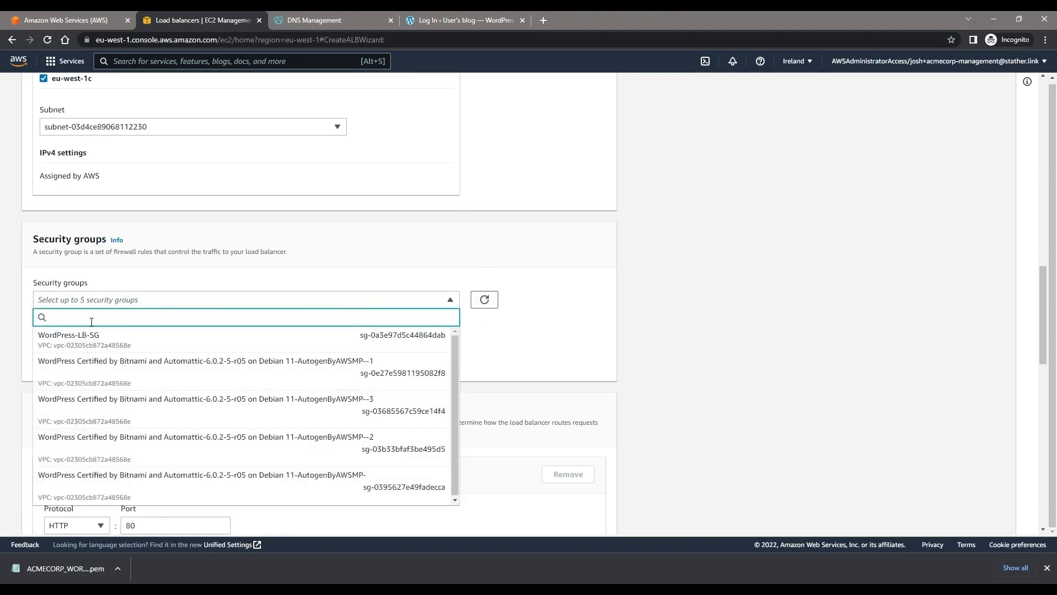
pyautogui.click(77, 336)
# Step: Add a second listener to the load balancer and set its protocol to HTTPS on port 443
pyautogui.scroll(-1, 488, 272)
pyautogui.scroll(-5, 487, 269)
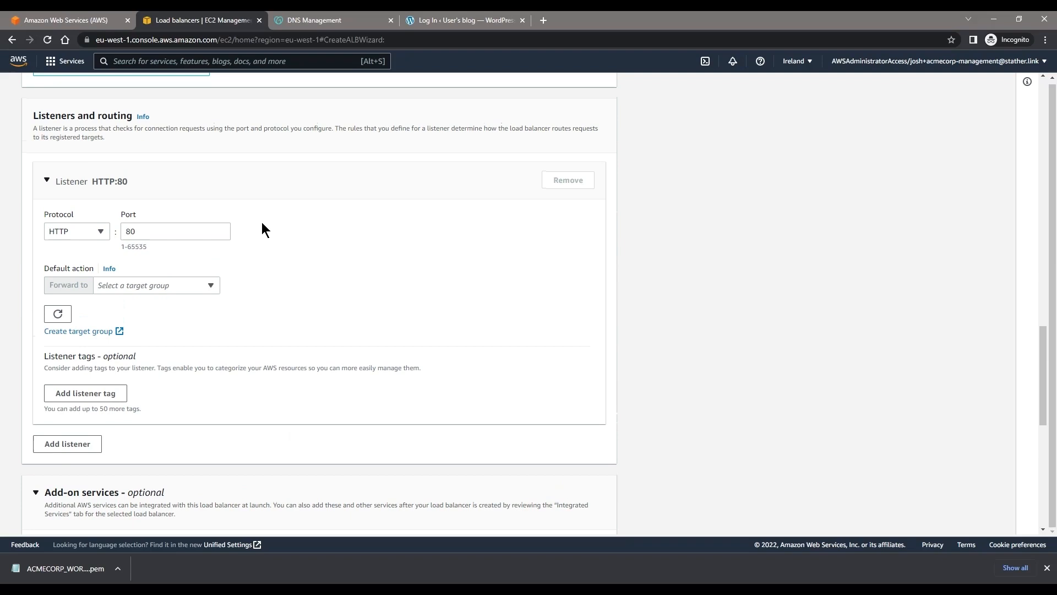
pyautogui.click(183, 286)
pyautogui.click(246, 259)
pyautogui.click(76, 440)
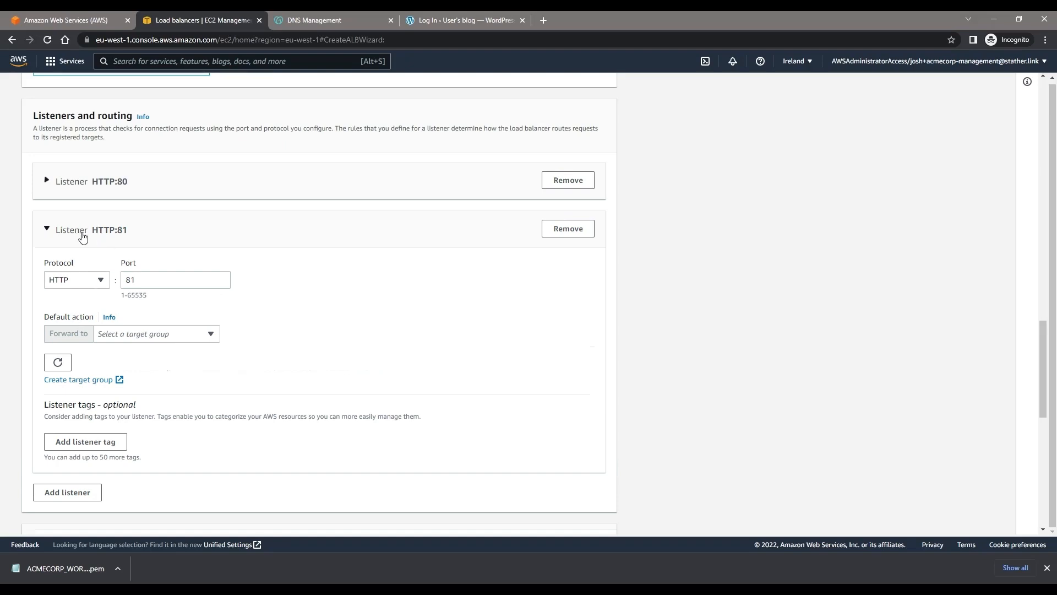
pyautogui.click(78, 280)
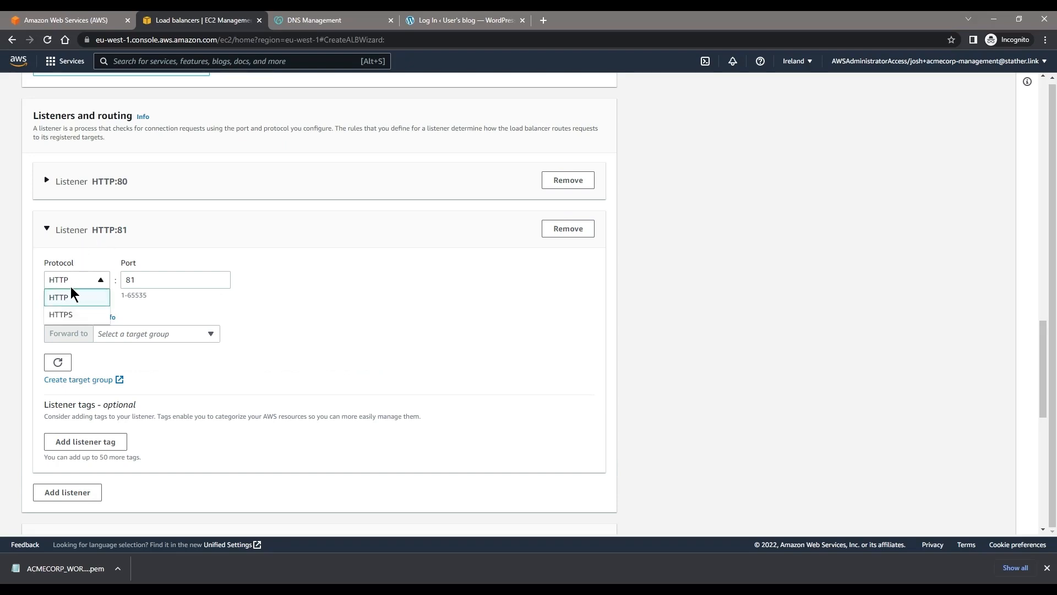
pyautogui.click(73, 315)
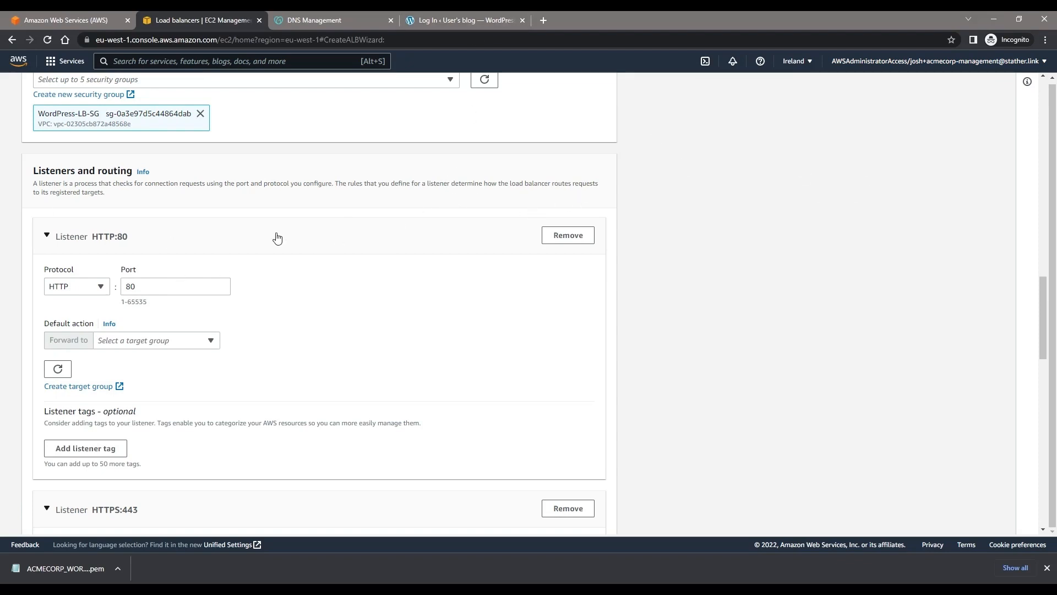
# Step: Open separate target group creation forms for the HTTP:80 listener and the HTTPS:443 listener
pyautogui.scroll(-3, 274, 236)
pyautogui.scroll(1, 161, 283)
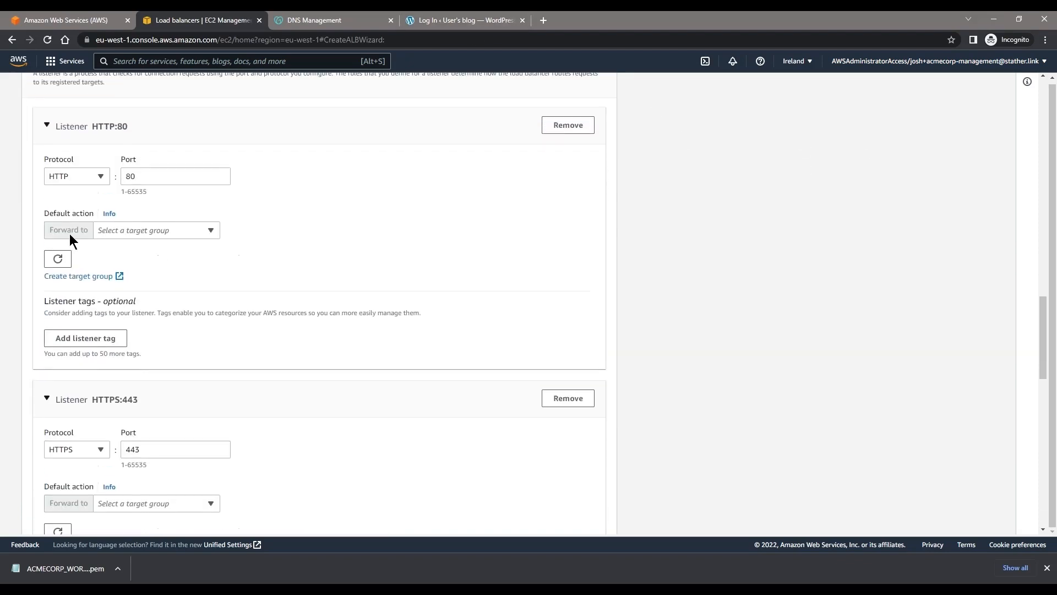
pyautogui.click(133, 233)
pyautogui.click(99, 276)
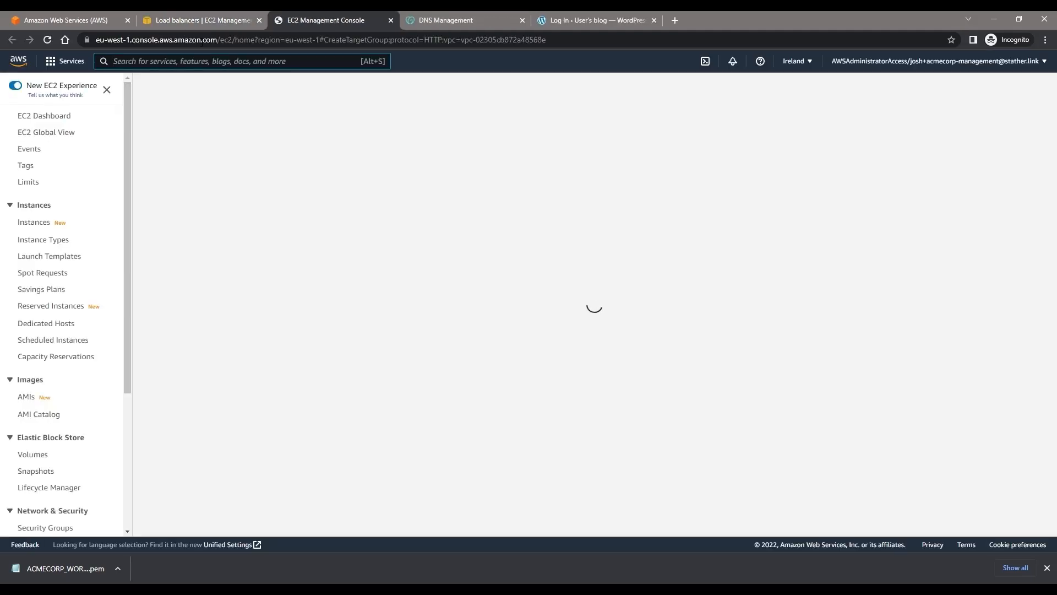
pyautogui.click(196, 21)
pyautogui.scroll(-3, 165, 329)
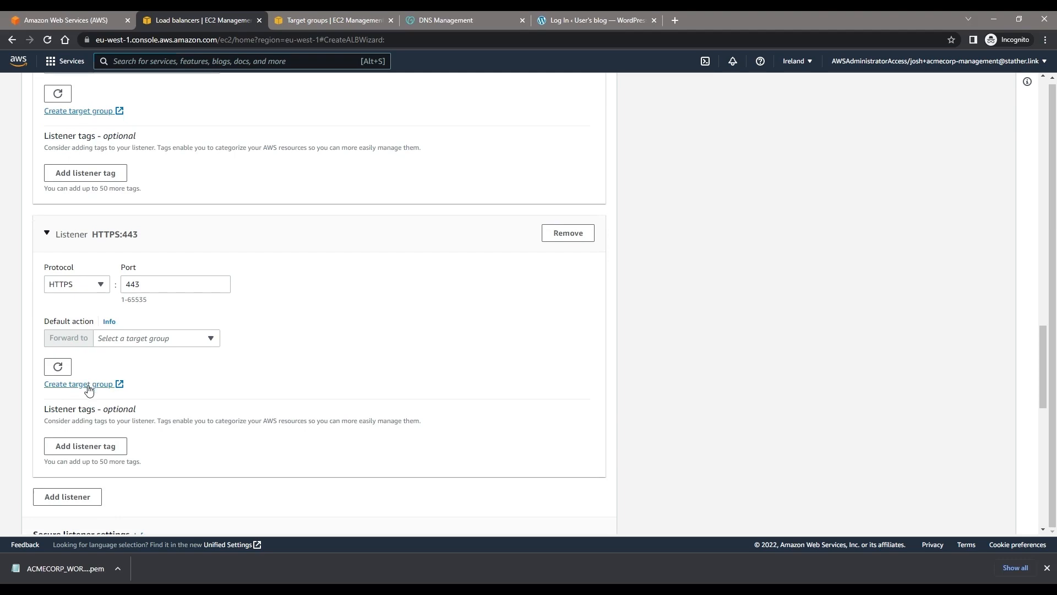
pyautogui.click(87, 381)
# Step: Name the HTTP port 80 target group WordPress-LB-TG-HTTP, keep the Instances type and default health checks, and continue to target registration
pyautogui.click(479, 22)
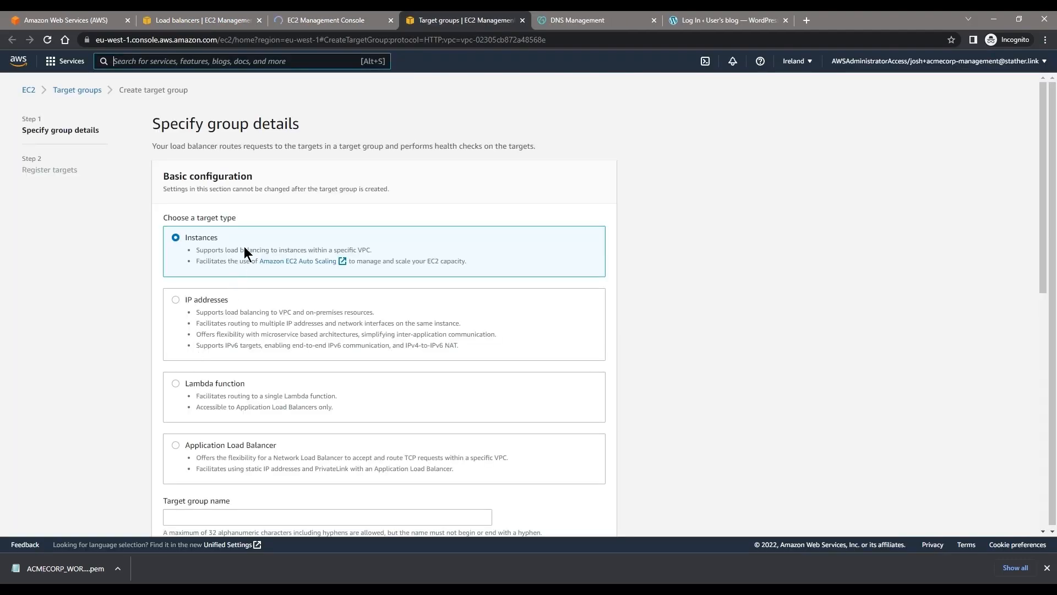
pyautogui.scroll(-3, 202, 353)
pyautogui.click(224, 356)
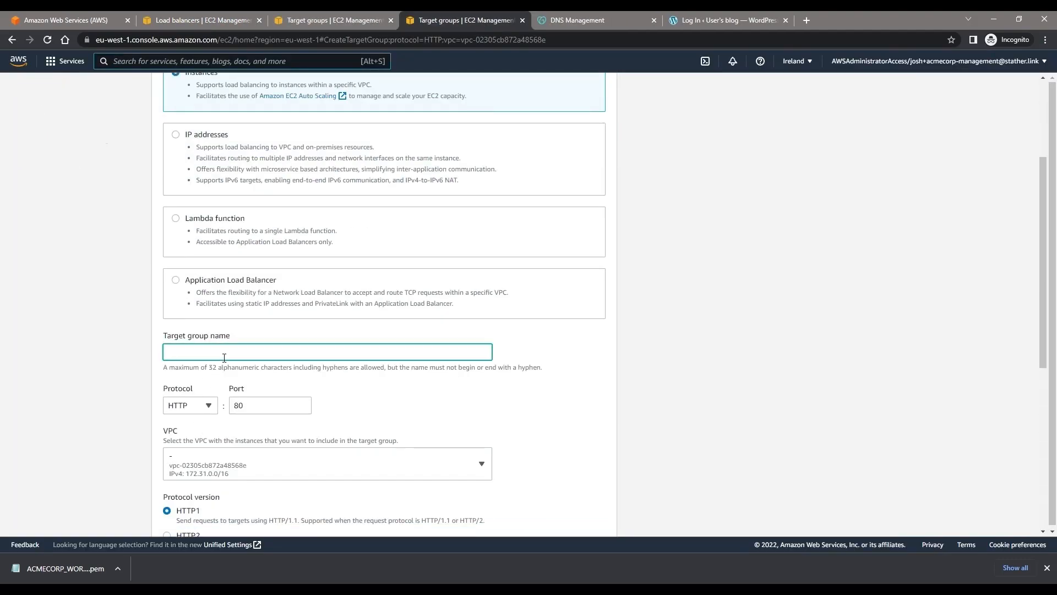
pyautogui.write('WOr')
pyautogui.scroll(-3, 232, 362)
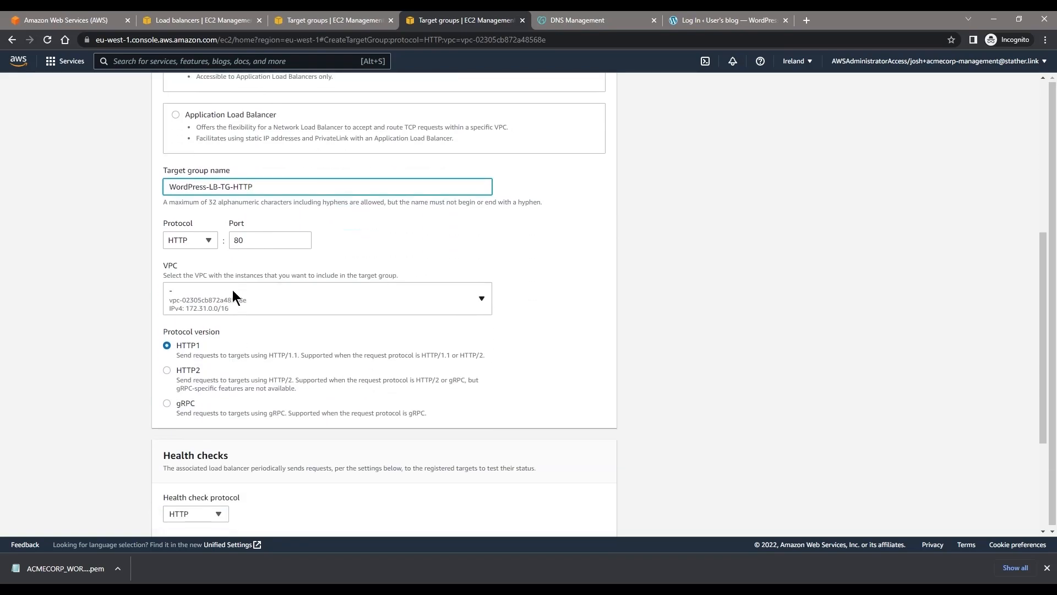
pyautogui.scroll(-3, 216, 346)
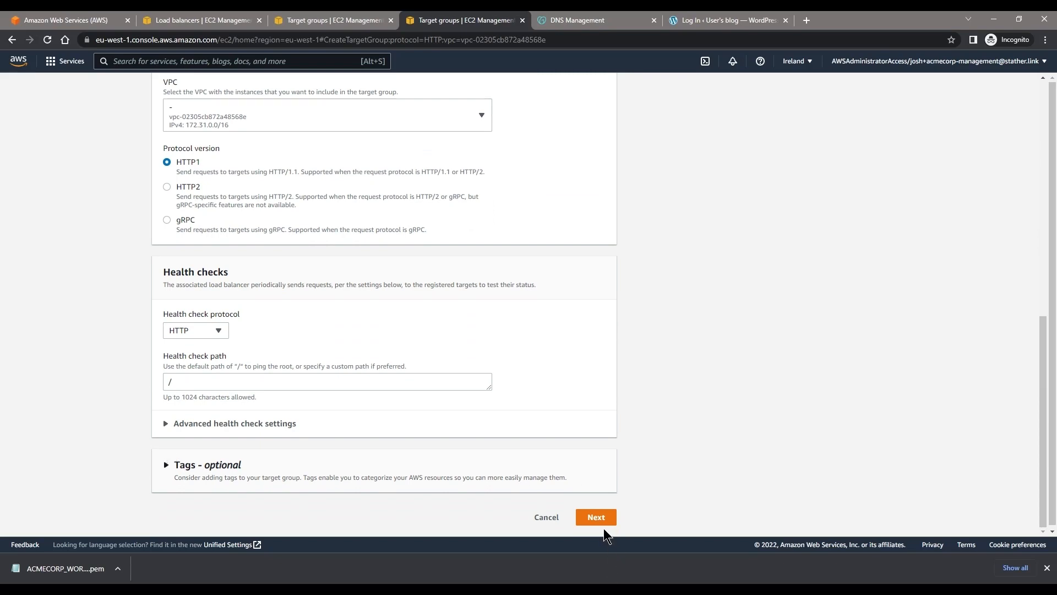
pyautogui.click(603, 520)
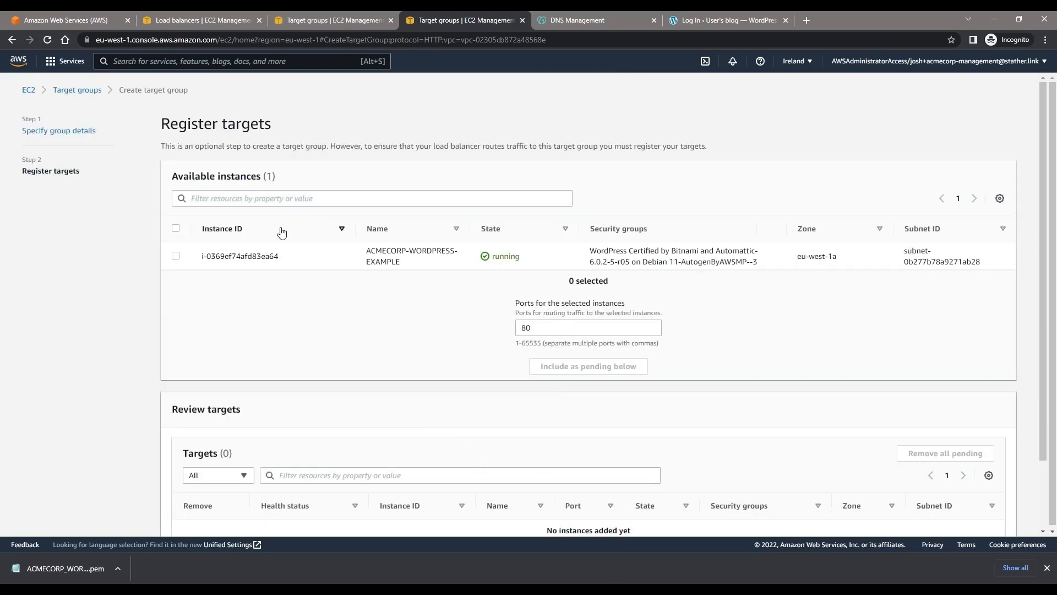
# Step: Register the ACMECORP-WORDPRESS-EXAMPLE instance as a pending target on port 80 and create the HTTP target group
pyautogui.moveTo(423, 264); pyautogui.dragTo(355, 254)
pyautogui.moveTo(846, 263); pyautogui.dragTo(830, 256)
pyautogui.click(176, 255)
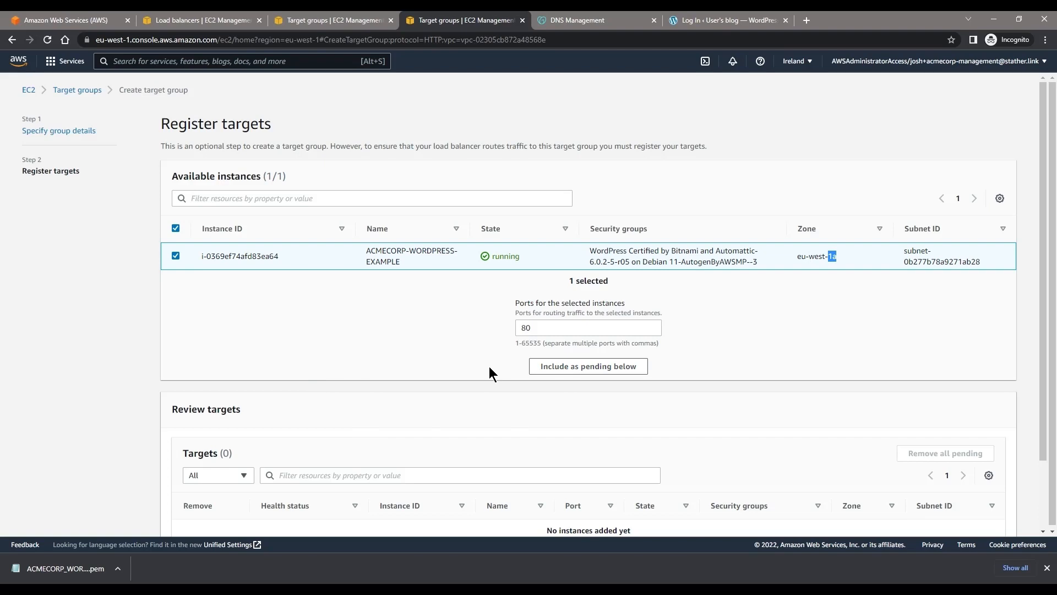
pyautogui.scroll(-2, 489, 365)
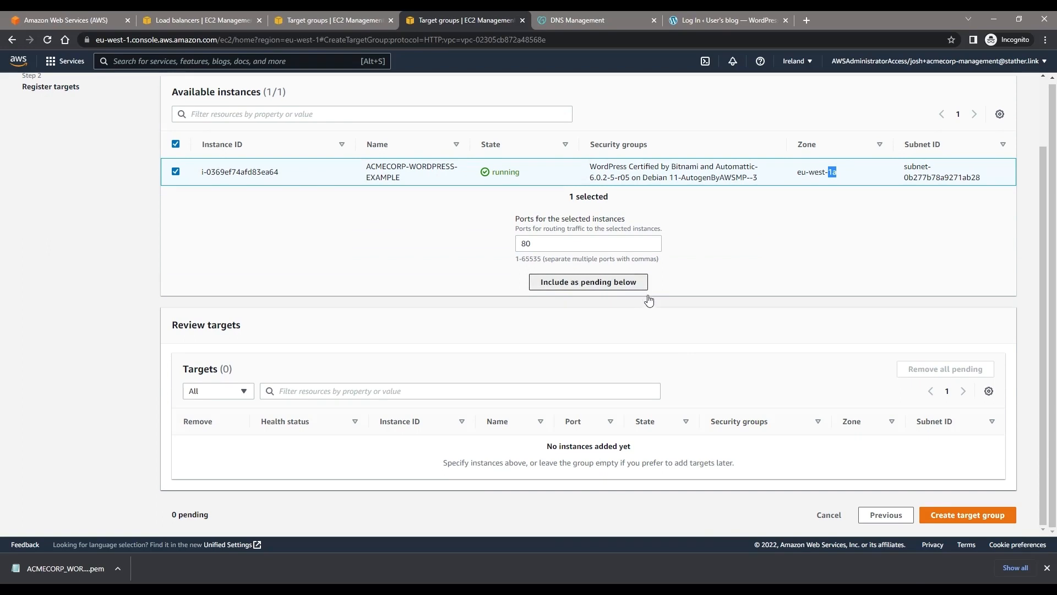
pyautogui.click(584, 281)
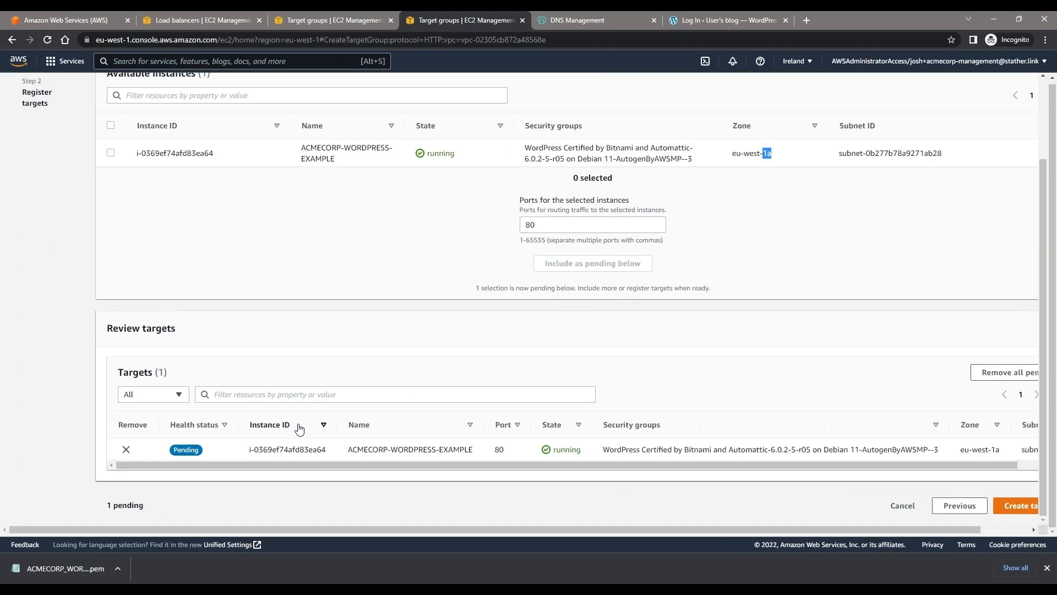
pyautogui.moveTo(515, 467); pyautogui.dragTo(770, 485)
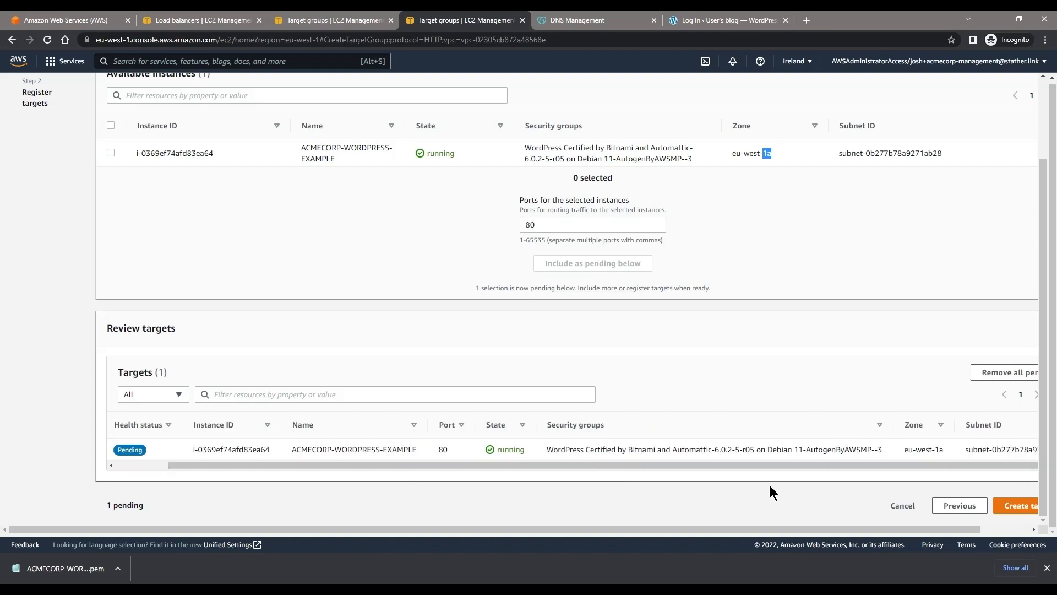
pyautogui.click(1033, 511)
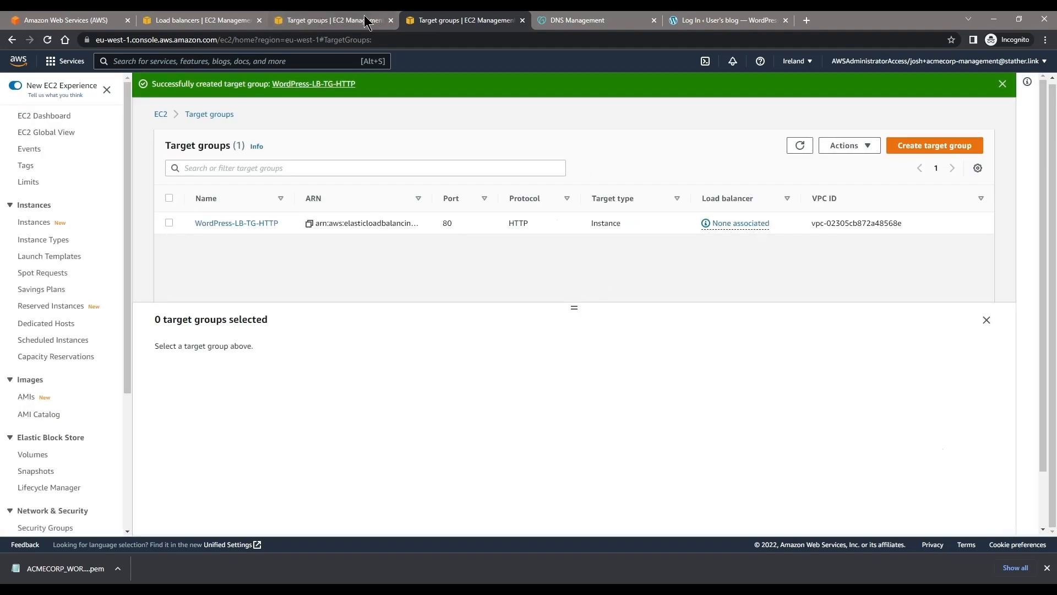
# Step: In the HTTPS port 443 form, name the target group WordPress-LB-TG-HTTPS and continue to target registration
pyautogui.click(336, 21)
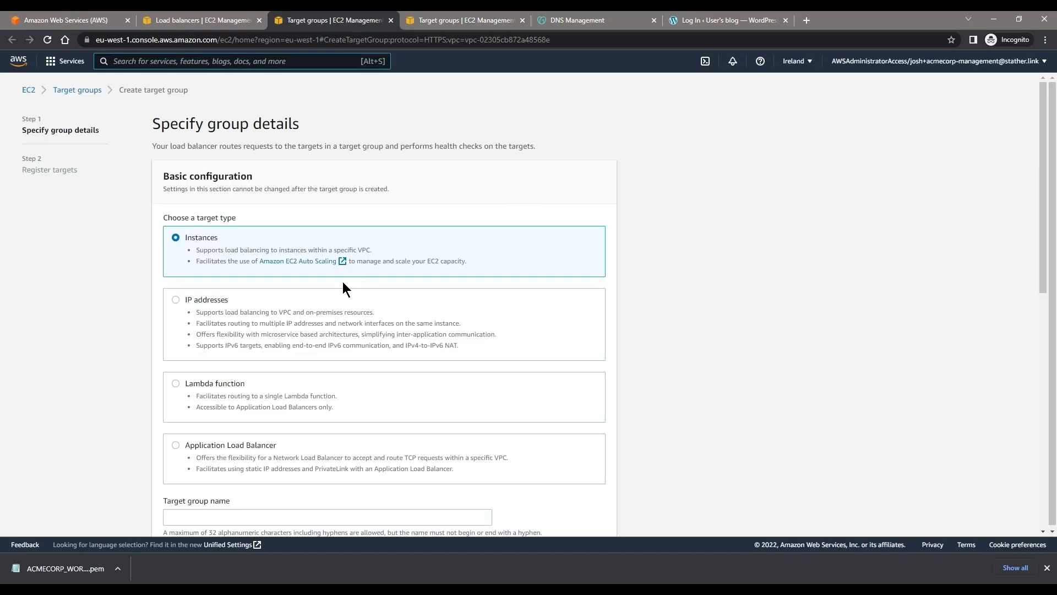
pyautogui.scroll(-2, 308, 290)
pyautogui.scroll(-3, 308, 292)
pyautogui.click(188, 242)
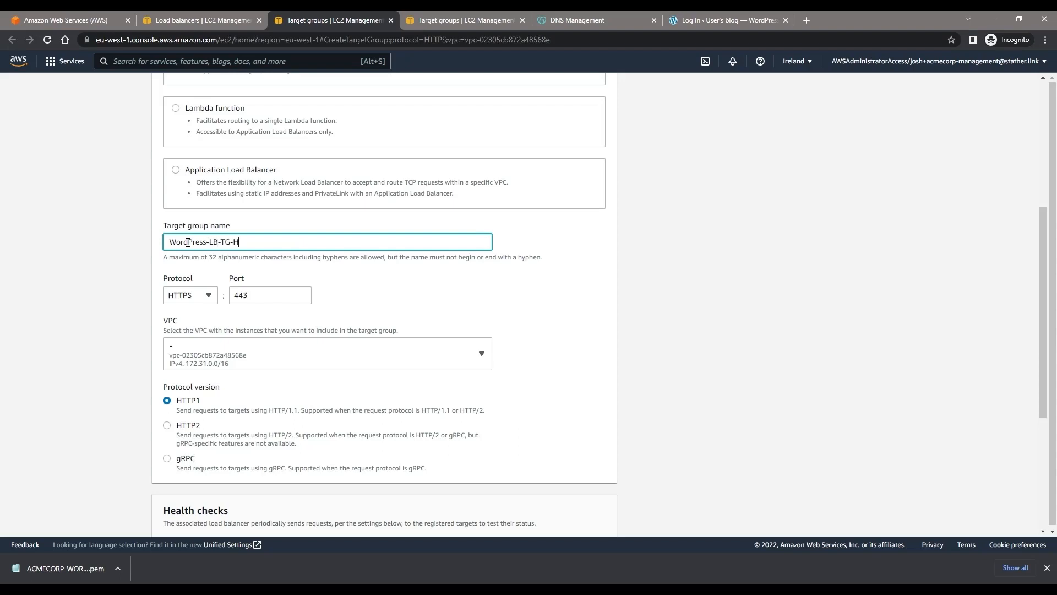
pyautogui.scroll(-5, 269, 272)
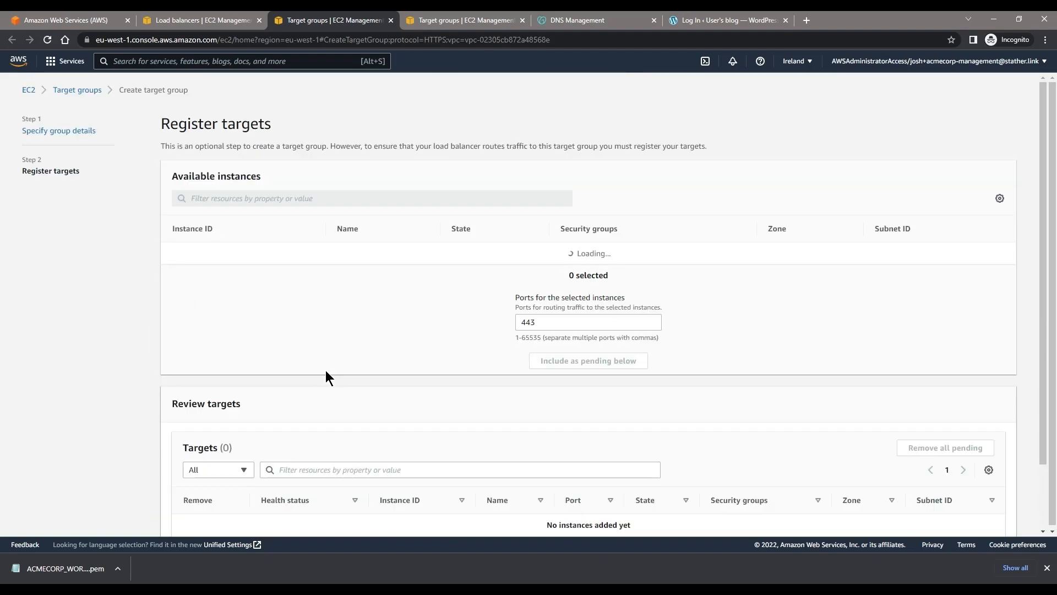
# Step: Register the ACMECORP-WORDPRESS-EXAMPLE instance as a pending target on port 443 and create the HTTPS target group
pyautogui.click(175, 256)
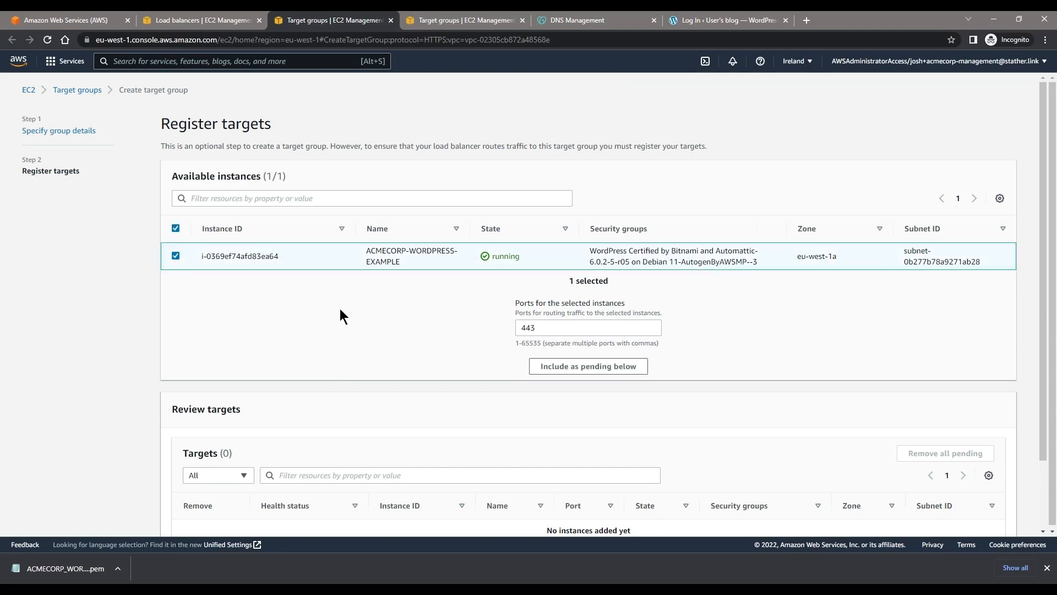
pyautogui.scroll(-1, 868, 363)
pyautogui.click(588, 311)
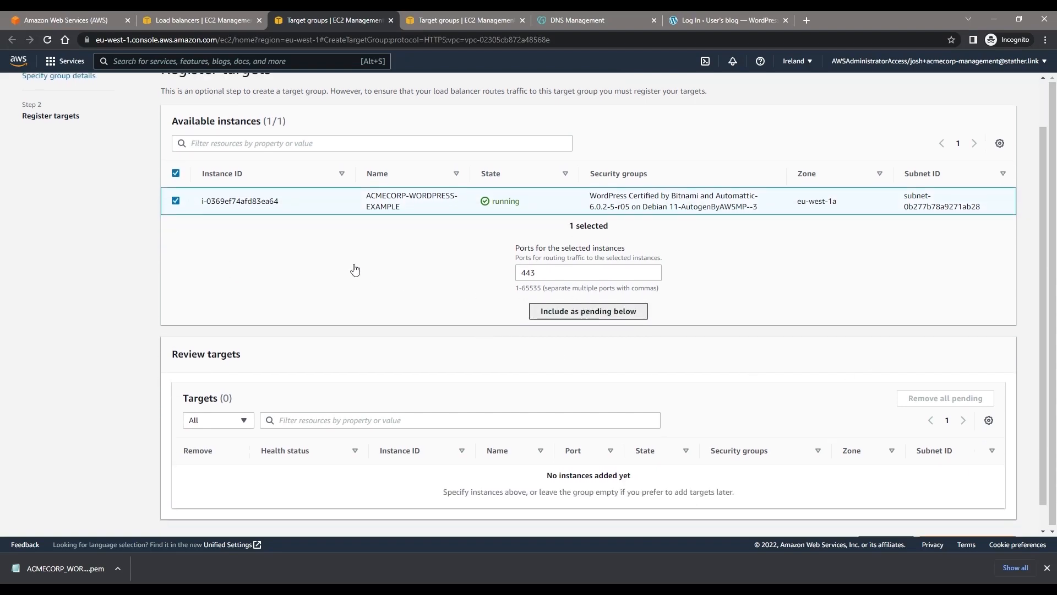
pyautogui.scroll(-1, 757, 355)
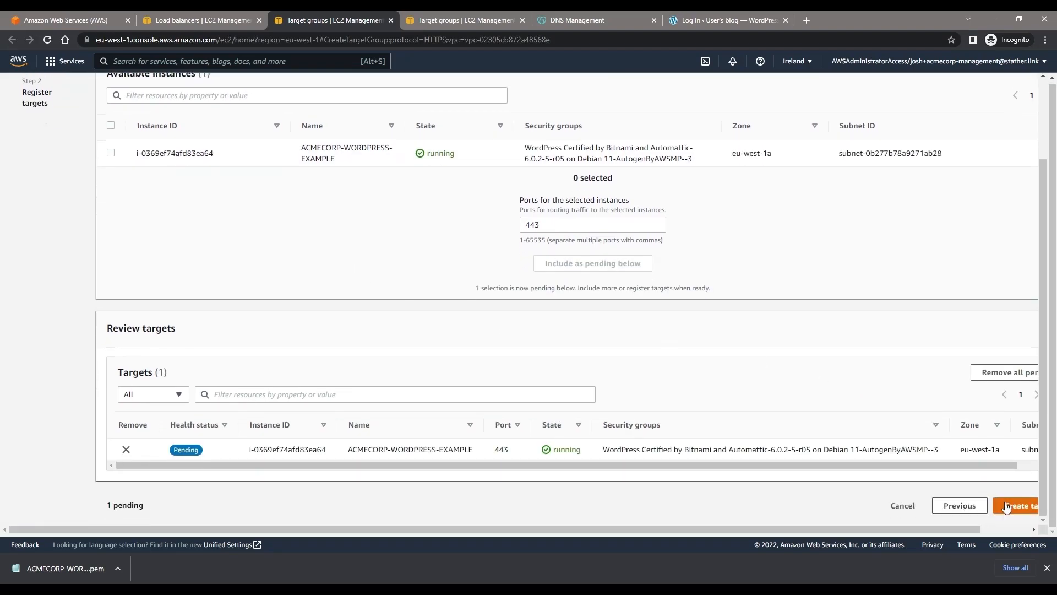
pyautogui.click(1008, 507)
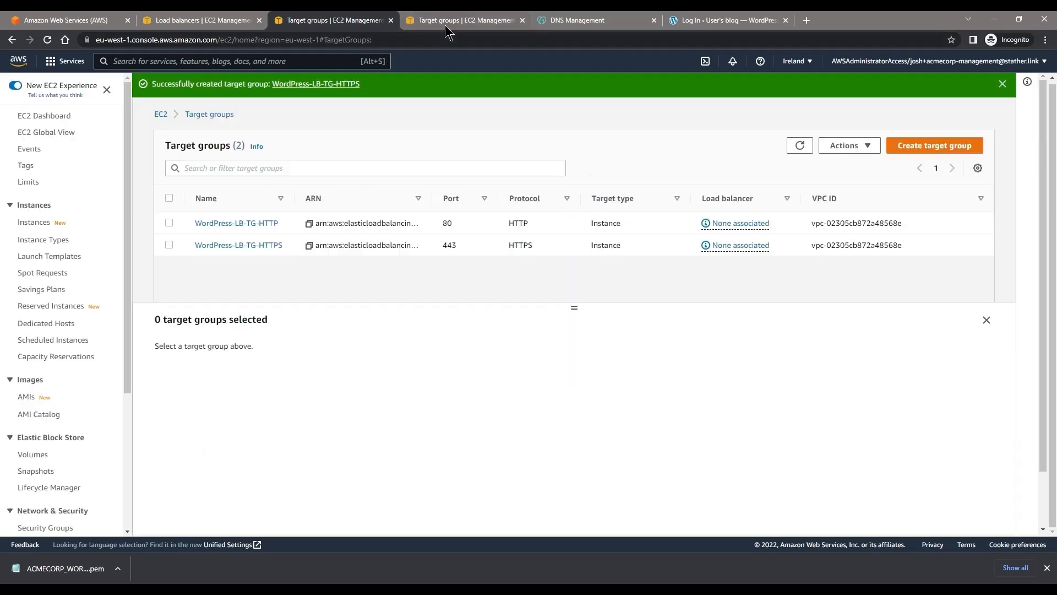
# Step: Close both target group pages and return to the listener settings of the load balancer form
pyautogui.click(522, 20)
pyautogui.click(390, 20)
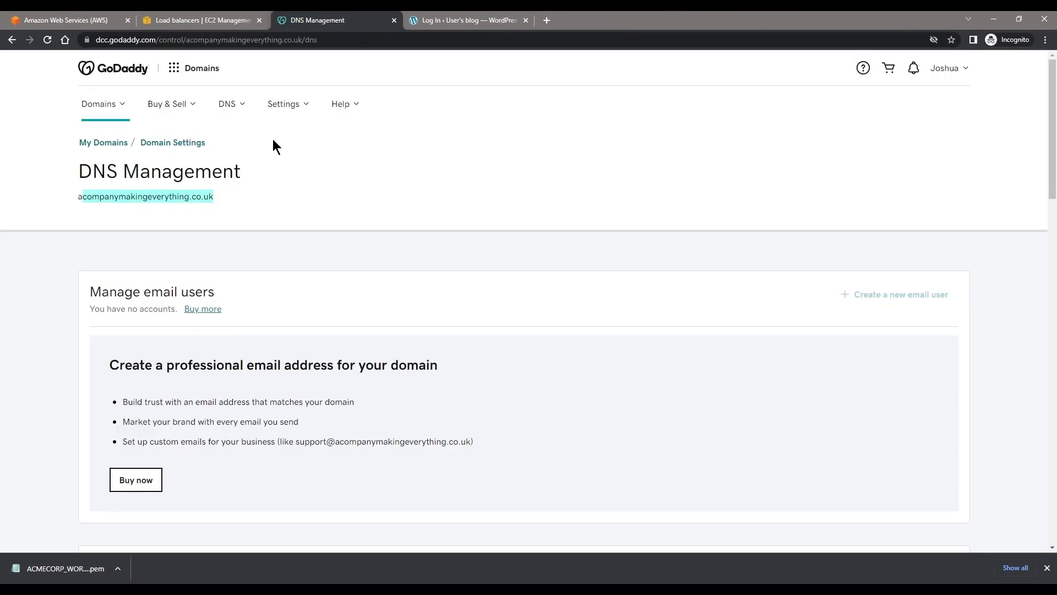
pyautogui.click(223, 21)
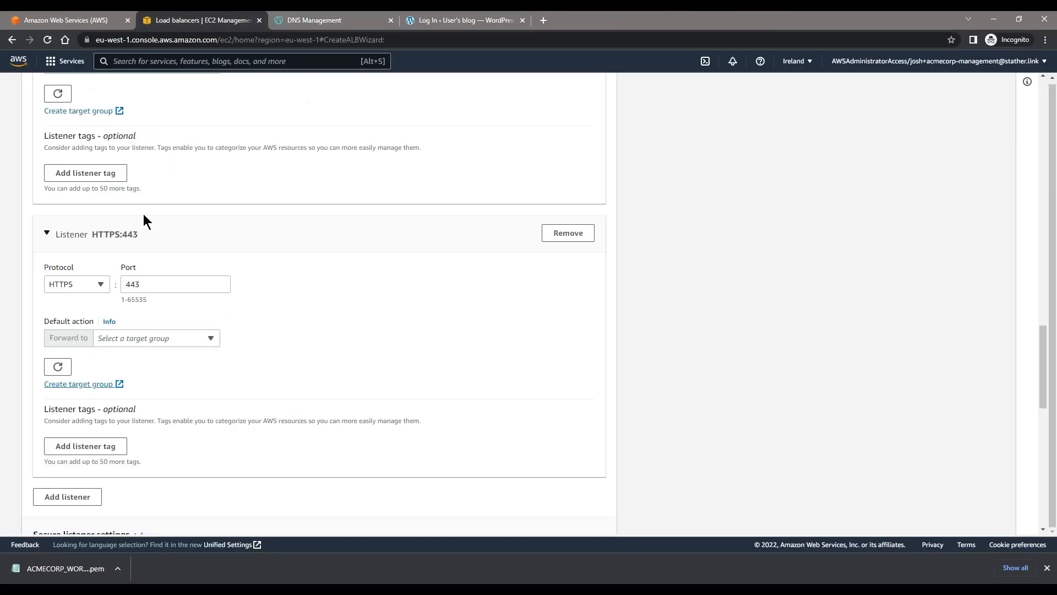
# Step: Refresh the target groups and forward the HTTPS:443 listener to WordPress-LB-TG-HTTPS
pyautogui.click(126, 337)
pyautogui.click(58, 366)
pyautogui.click(170, 341)
pyautogui.click(180, 404)
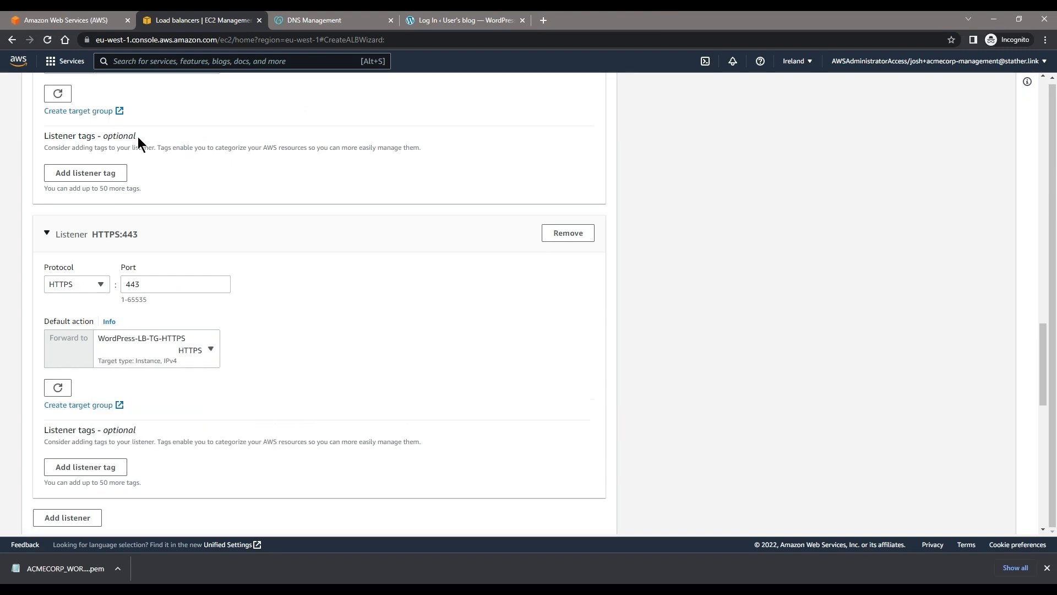
# Step: Refresh the HTTP:80 listener's target groups and set its default action to forward to WordPress-LB-TG-HTTP
pyautogui.scroll(1, 137, 137)
pyautogui.click(66, 148)
pyautogui.click(123, 124)
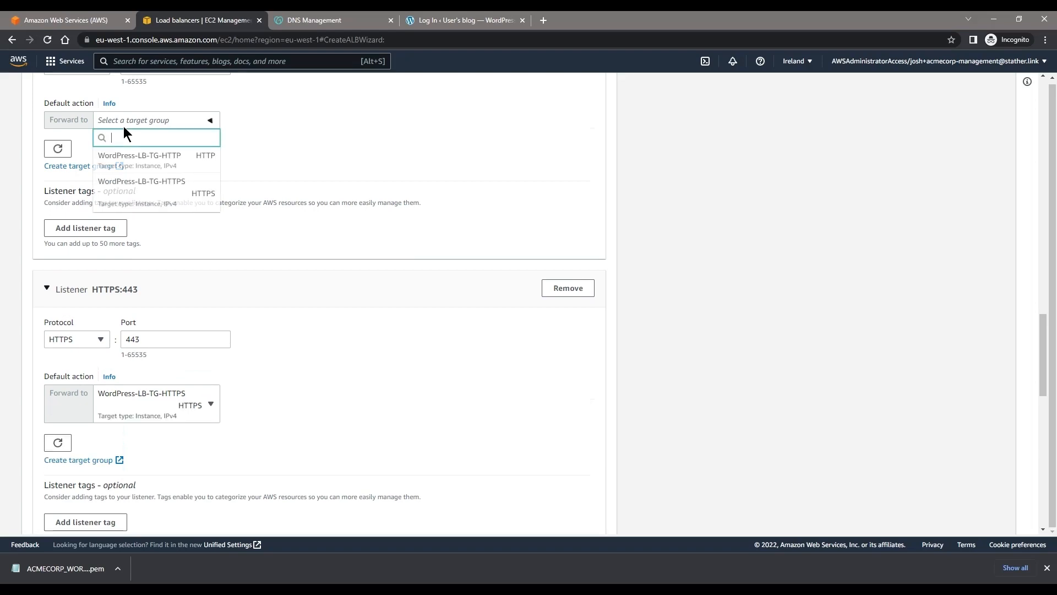
pyautogui.click(153, 160)
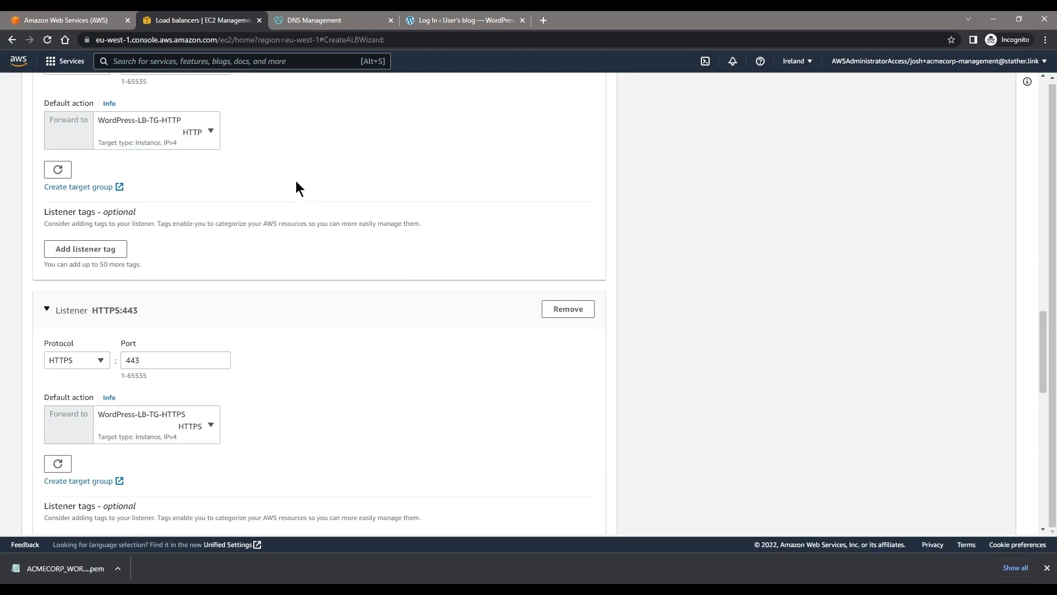
# Step: Review both listeners and the secure listener settings, including the available security policies
pyautogui.scroll(-6, 296, 181)
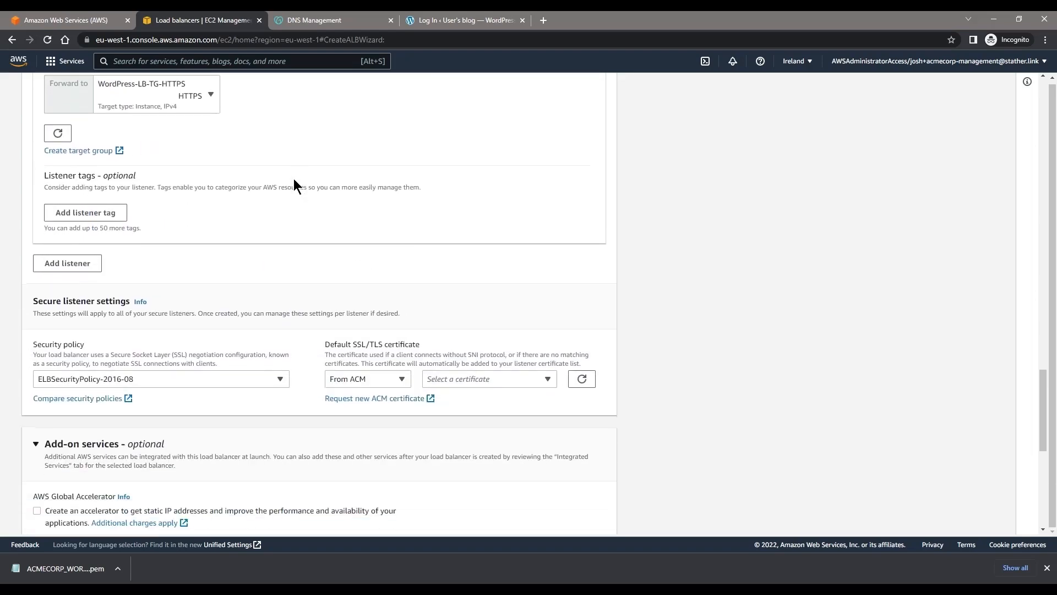
pyautogui.scroll(8, 289, 181)
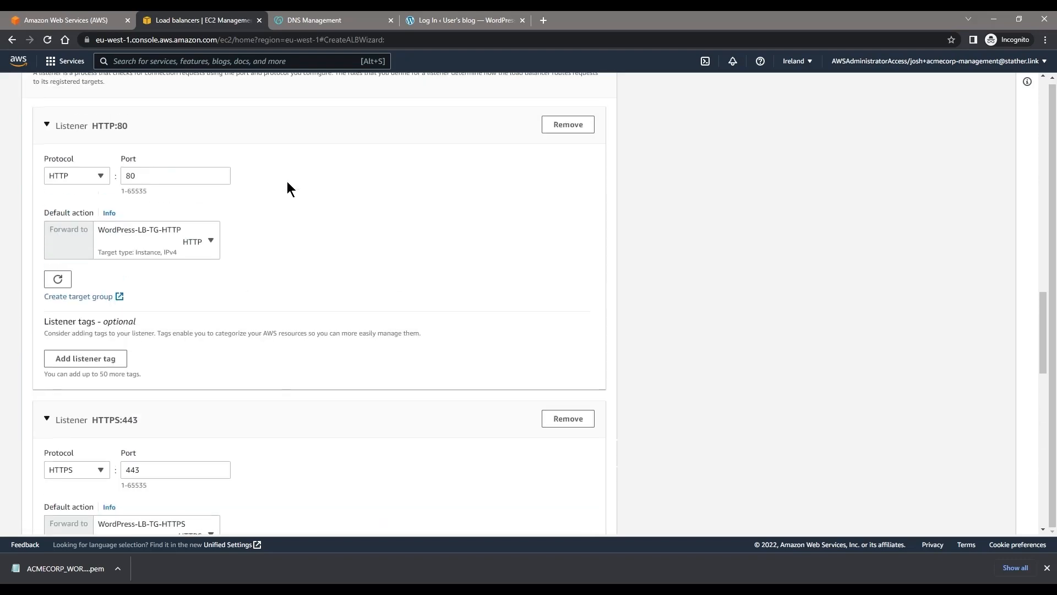
pyautogui.scroll(-10, 287, 182)
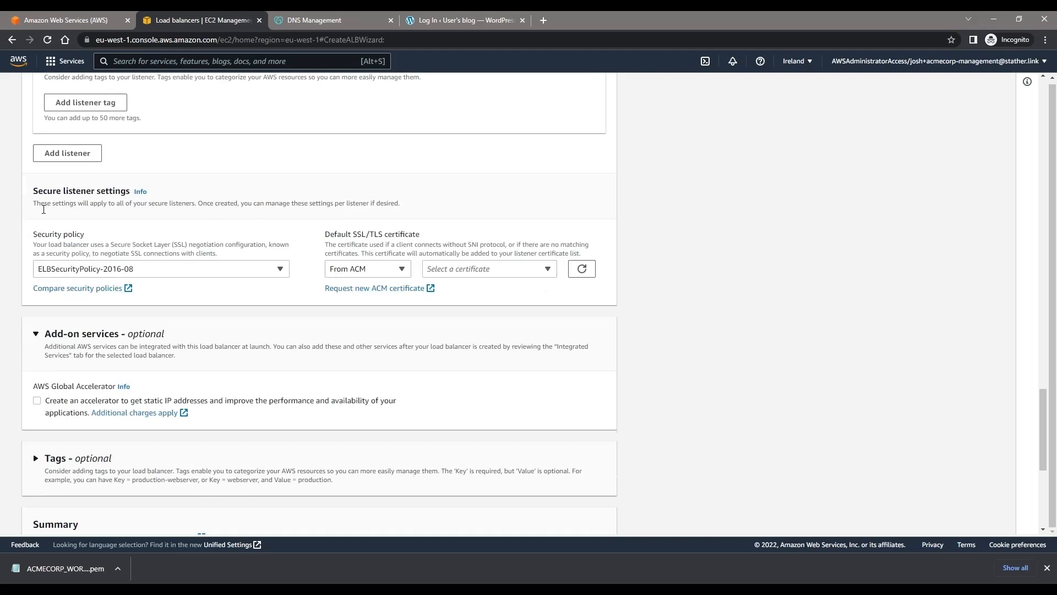
pyautogui.moveTo(43, 209); pyautogui.dragTo(416, 205)
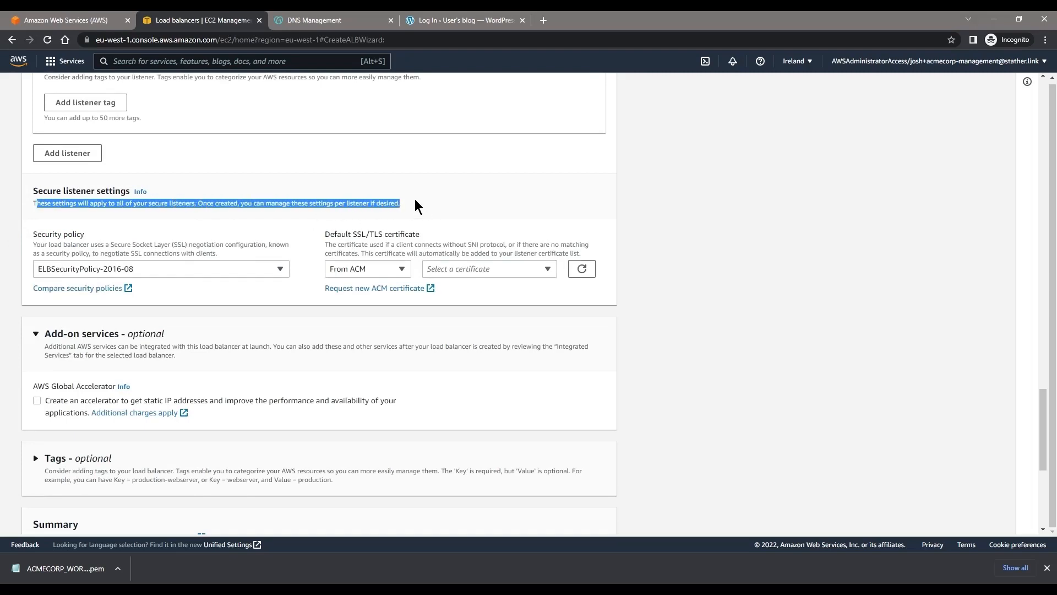
pyautogui.click(119, 256)
pyautogui.click(112, 268)
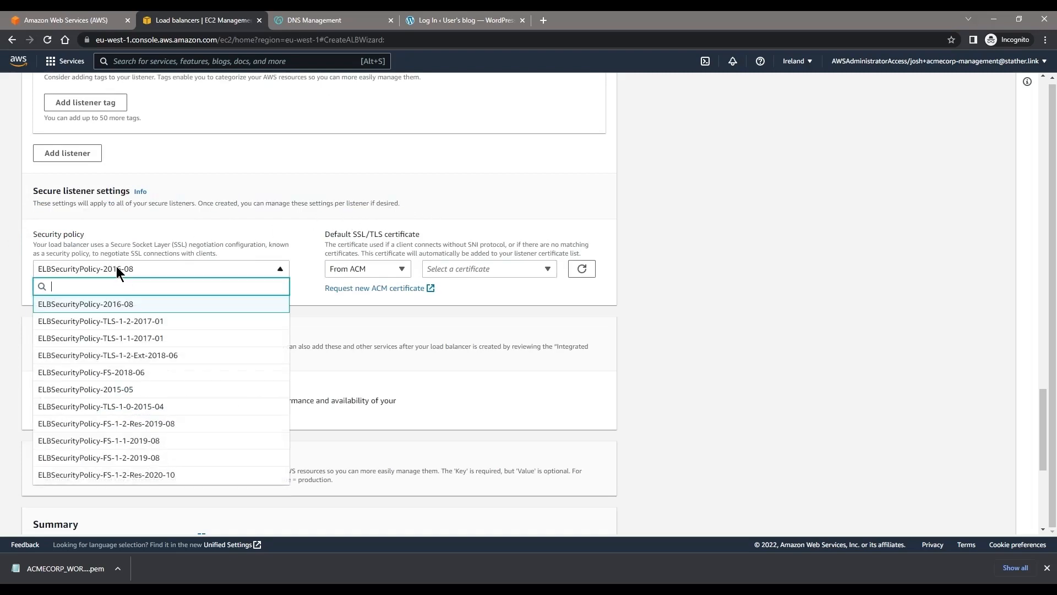
pyautogui.click(118, 267)
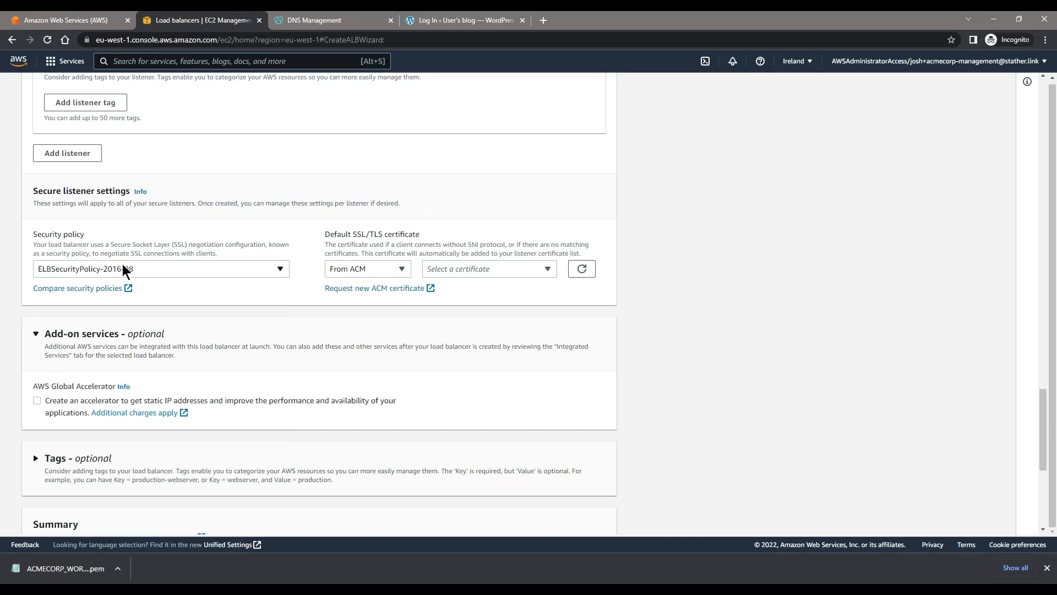
pyautogui.click(215, 267)
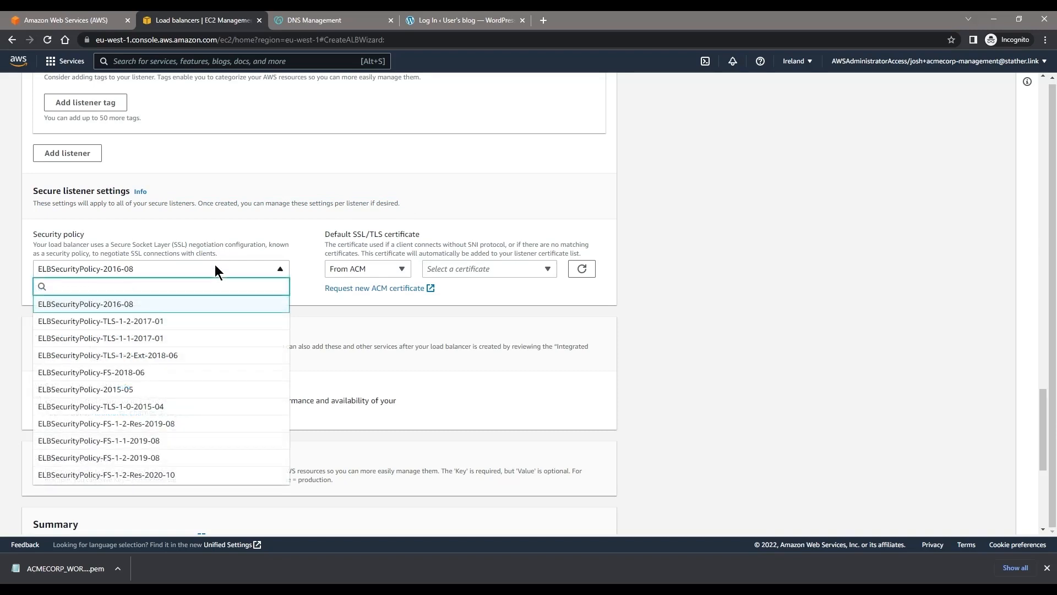
pyautogui.scroll(-2, 184, 394)
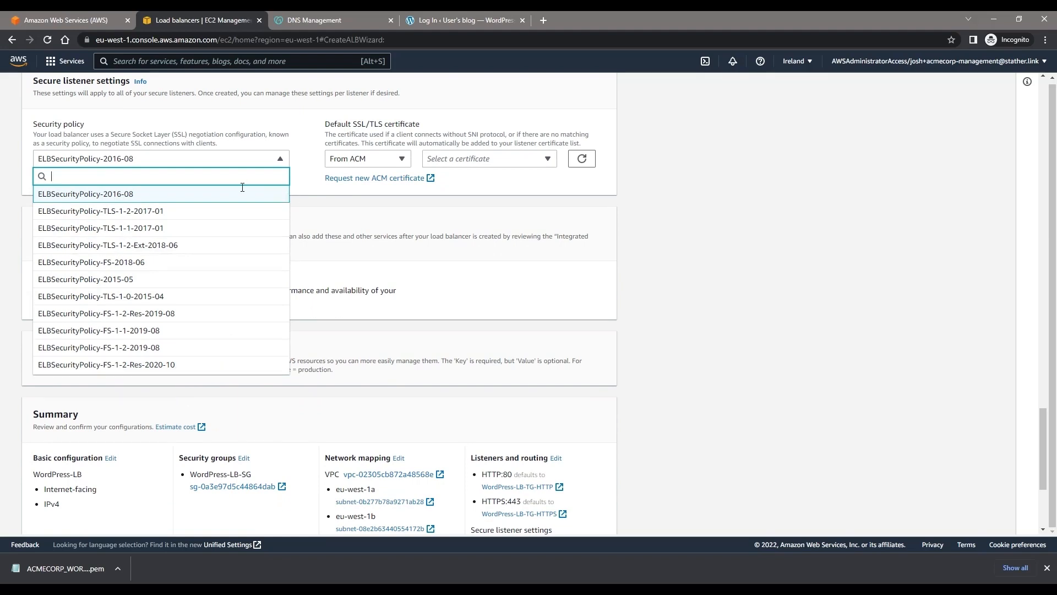
pyautogui.click(302, 131)
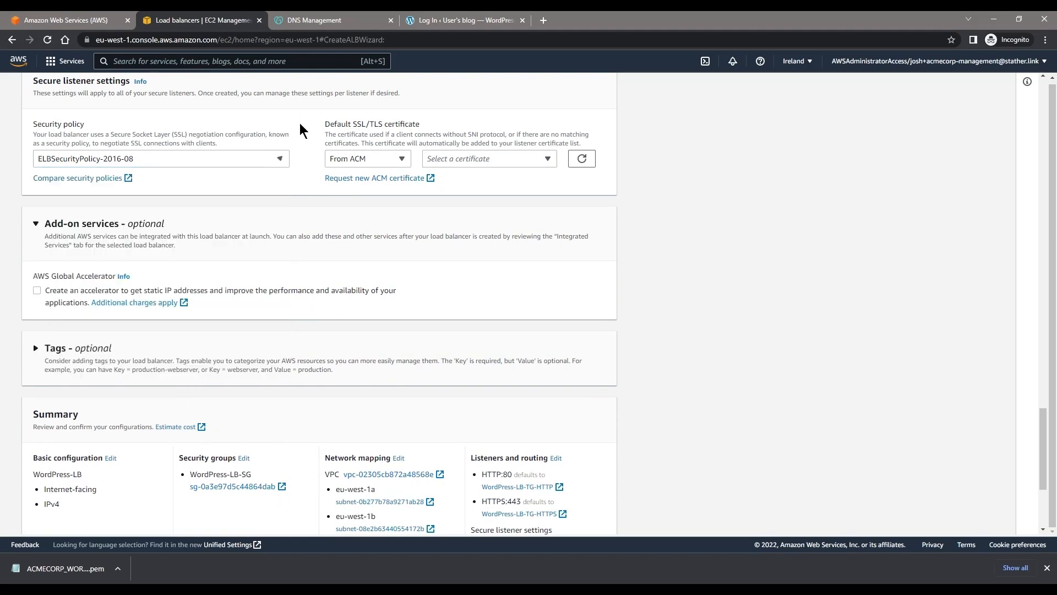
pyautogui.scroll(1, 300, 130)
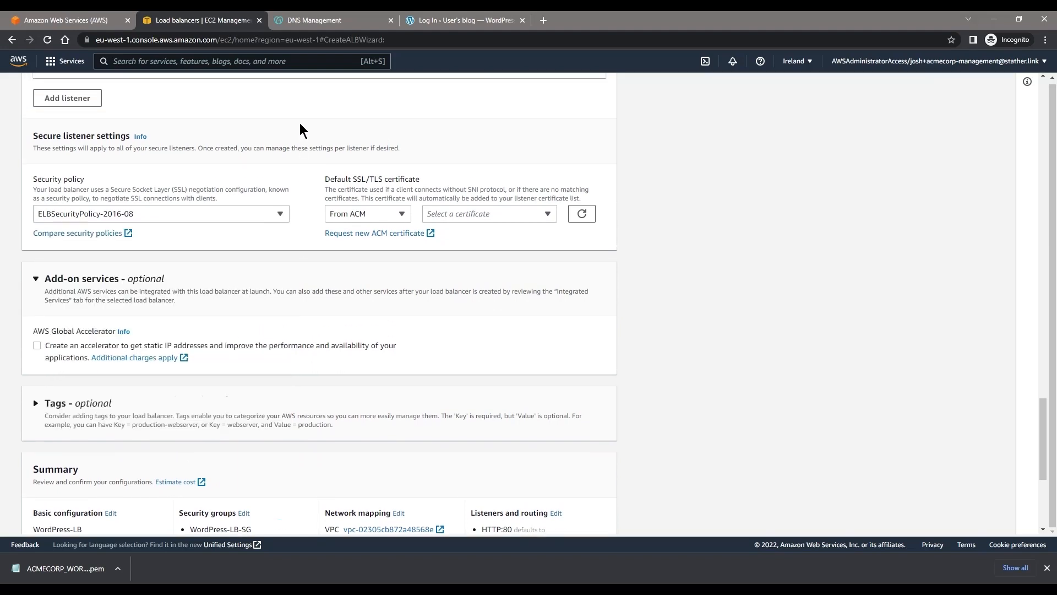
# Step: Check the default SSL/TLS certificate choices and open the ACM certificate page, returning to the load balancer form
pyautogui.click(372, 217)
pyautogui.click(372, 218)
pyautogui.click(483, 216)
pyautogui.click(483, 215)
pyautogui.click(410, 233)
pyautogui.click(215, 20)
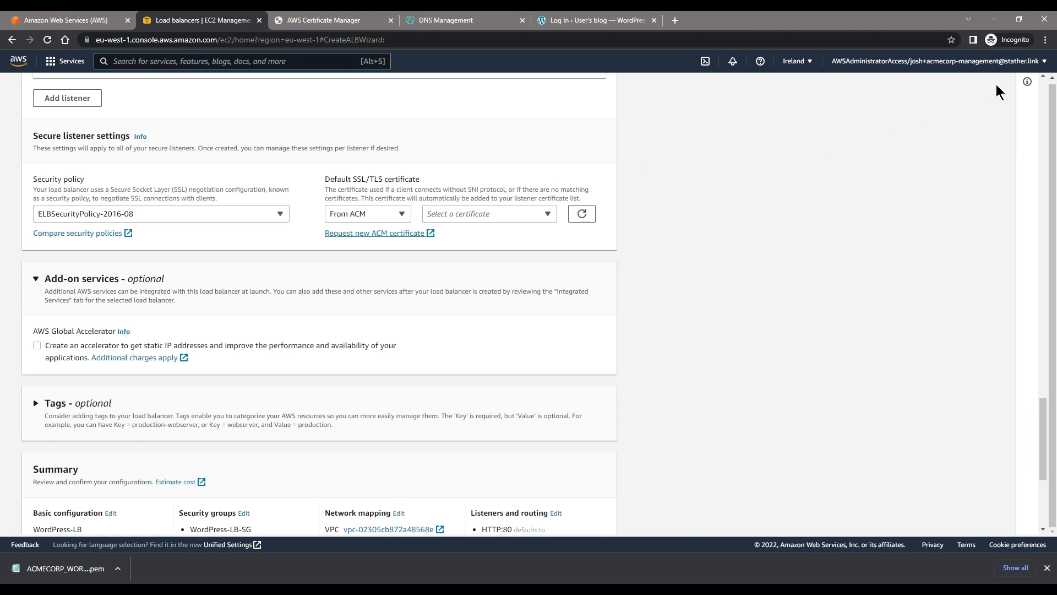
# Step: Try to create the load balancer without a default SSL/TLS certificate, and recheck the certificate source options
pyautogui.scroll(-2, 45, 236)
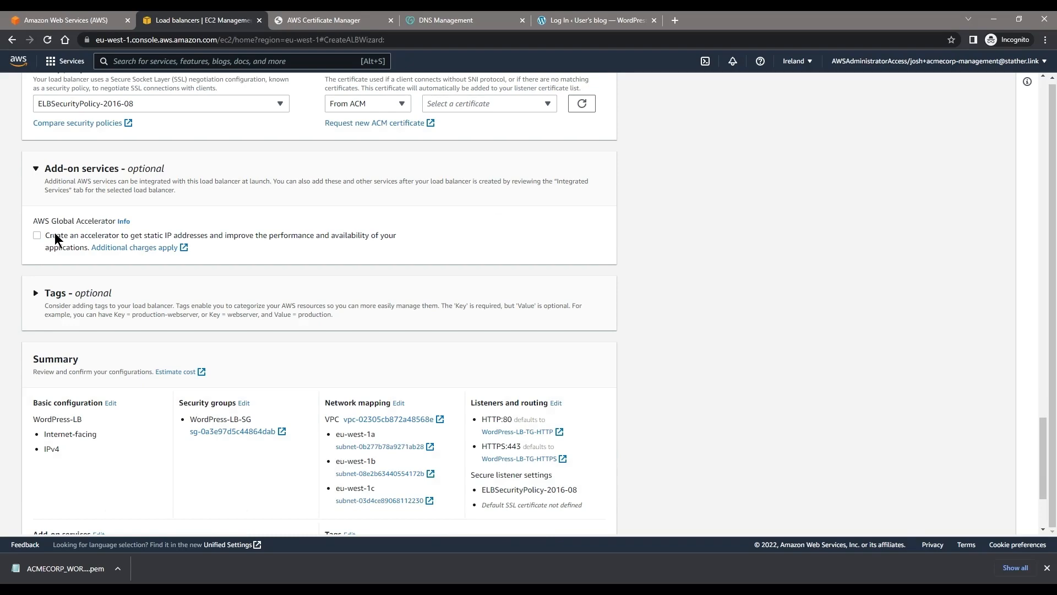
pyautogui.scroll(-2, 577, 259)
pyautogui.scroll(-1, 576, 259)
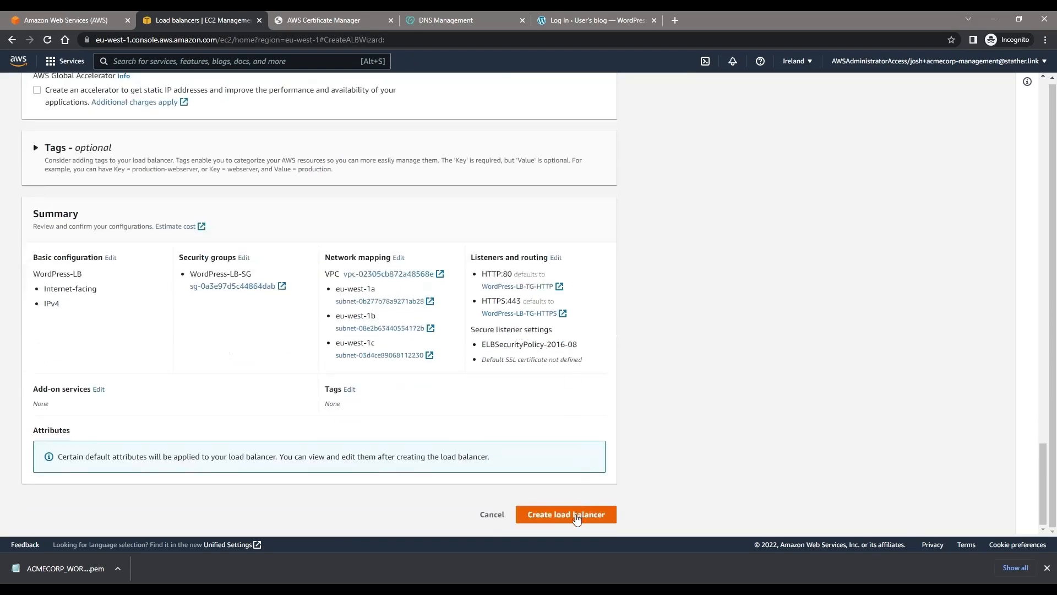
pyautogui.click(574, 519)
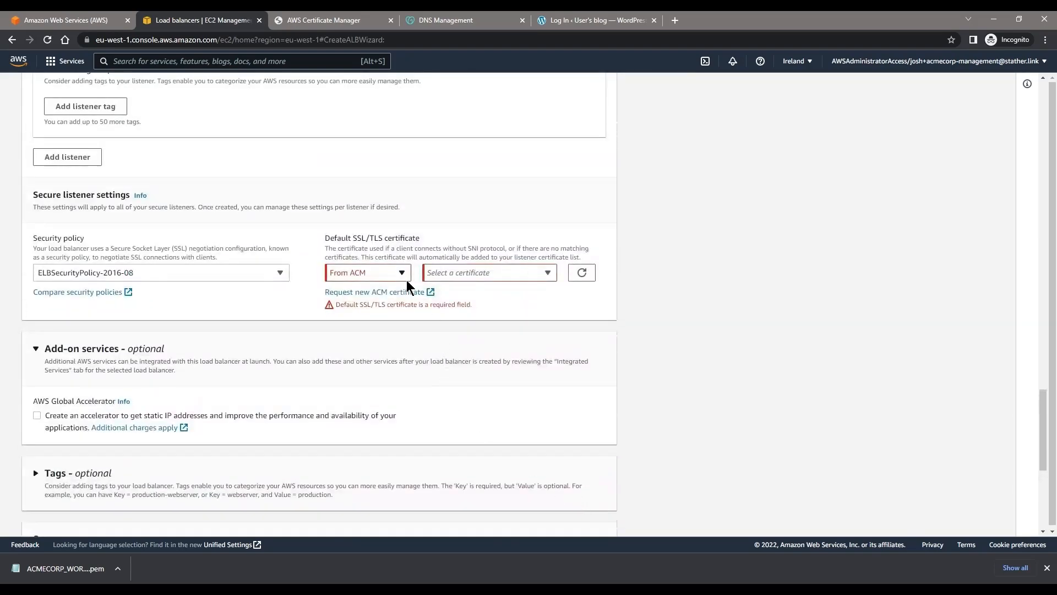
pyautogui.click(401, 276)
pyautogui.click(380, 292)
pyautogui.click(164, 272)
pyautogui.click(173, 272)
# Step: Switch to AWS Certificate Manager and start a request for a public certificate
pyautogui.click(342, 21)
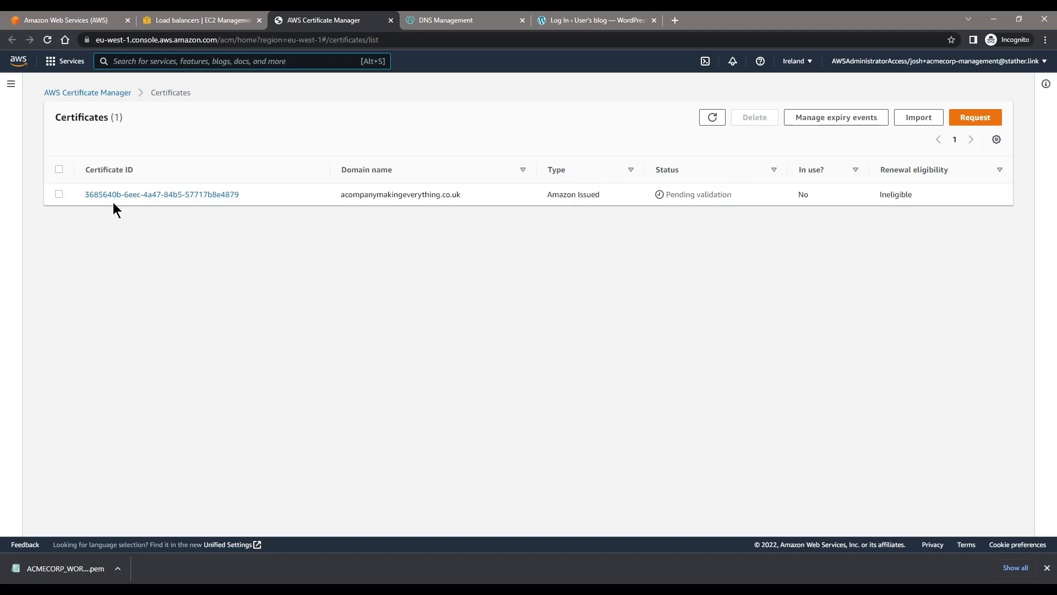
pyautogui.click(984, 121)
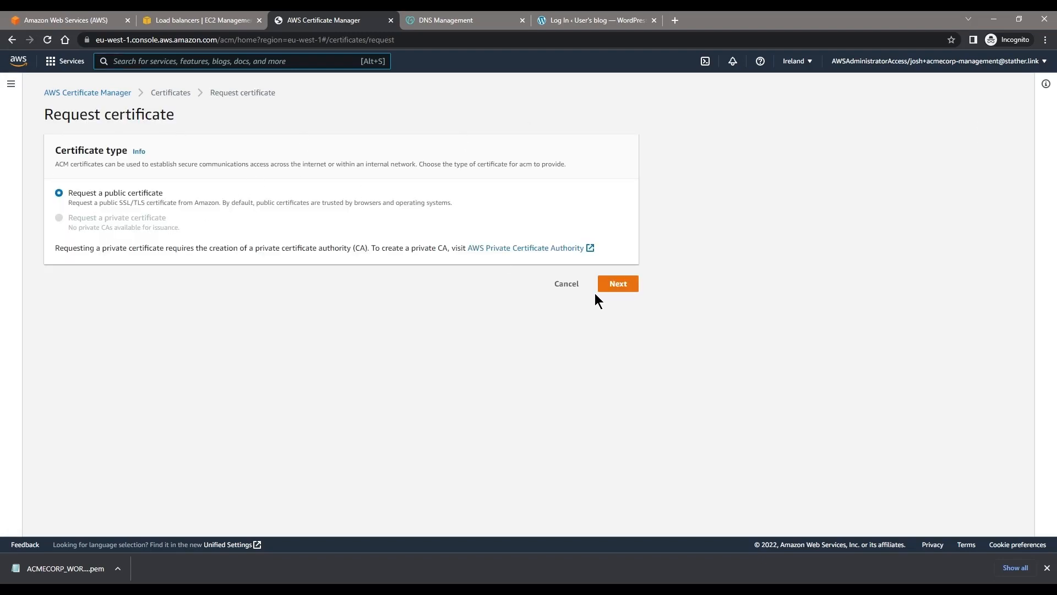
pyautogui.click(618, 284)
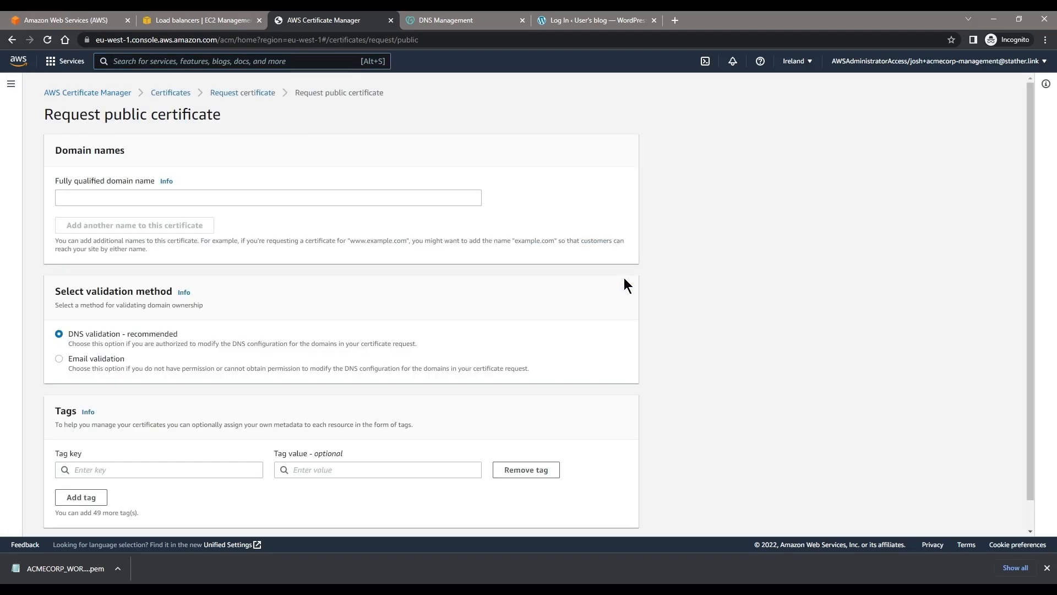
pyautogui.scroll(-1, 369, 269)
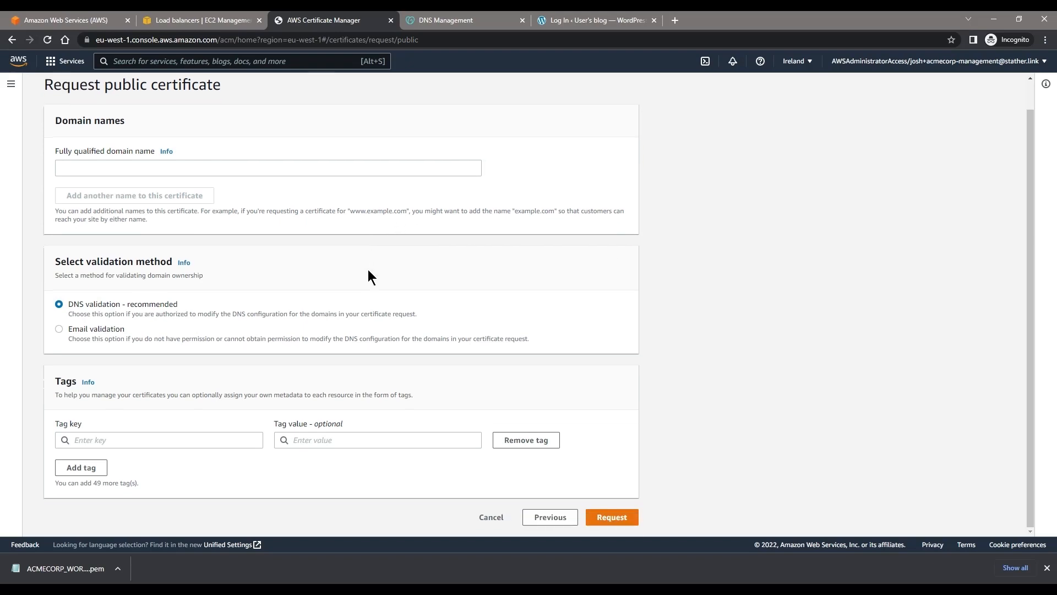
pyautogui.scroll(1, 367, 270)
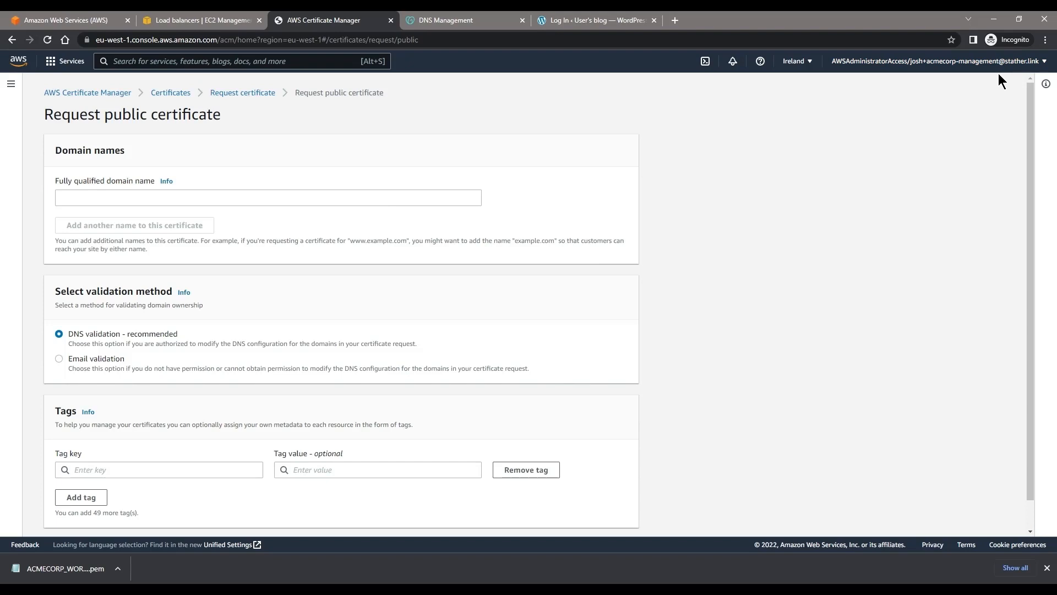
# Step: Request the public certificate for acompanymakingeverything.co.uk using DNS validation
pyautogui.click(215, 199)
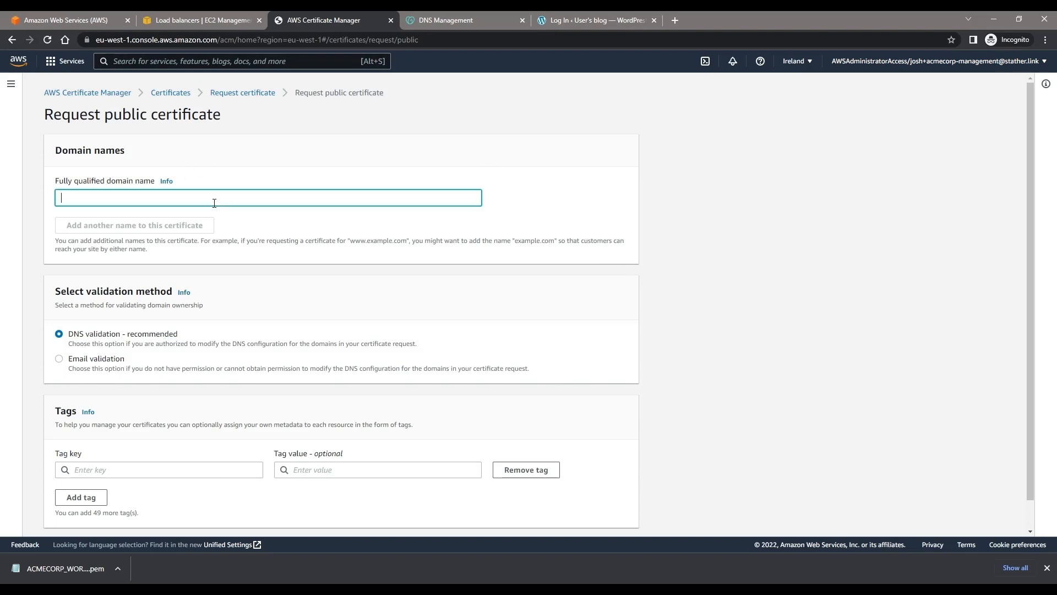
pyautogui.write('acm')
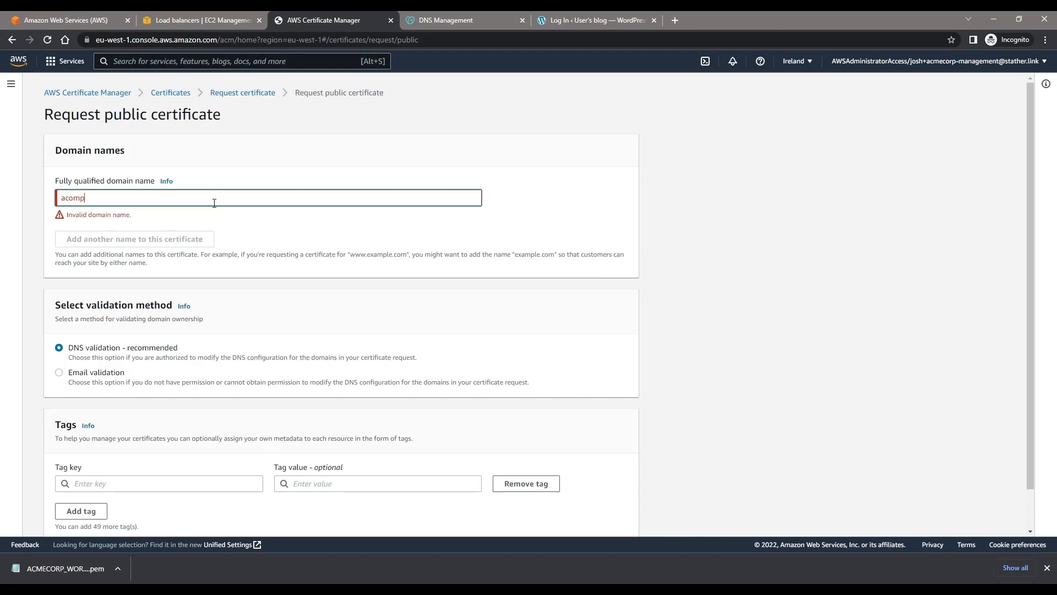
pyautogui.write('mpanymalk')
pyautogui.write('ngeverything.co.uk')
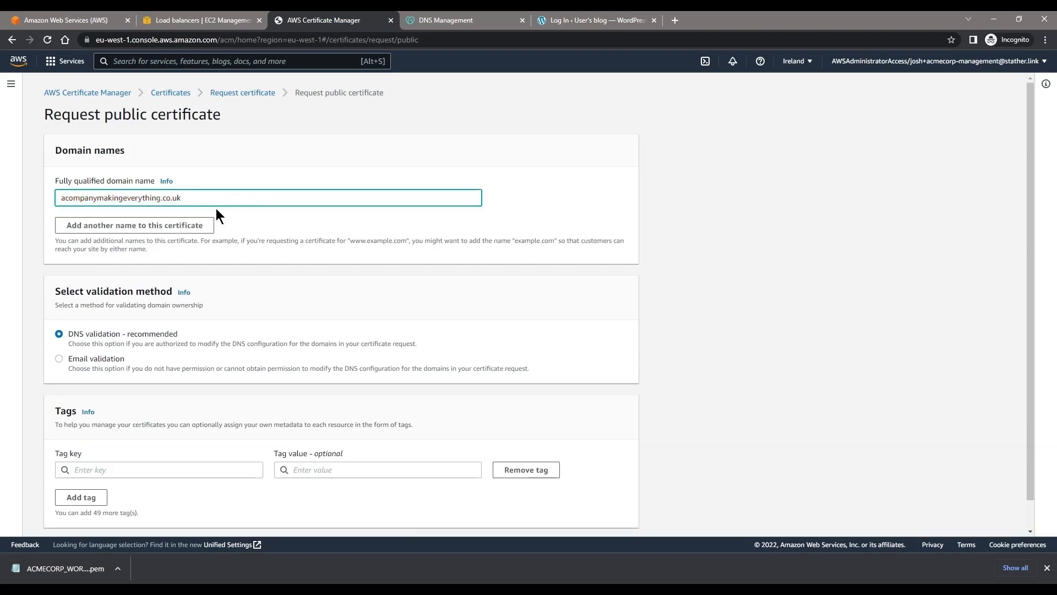
pyautogui.click(253, 177)
pyautogui.scroll(-1, 220, 265)
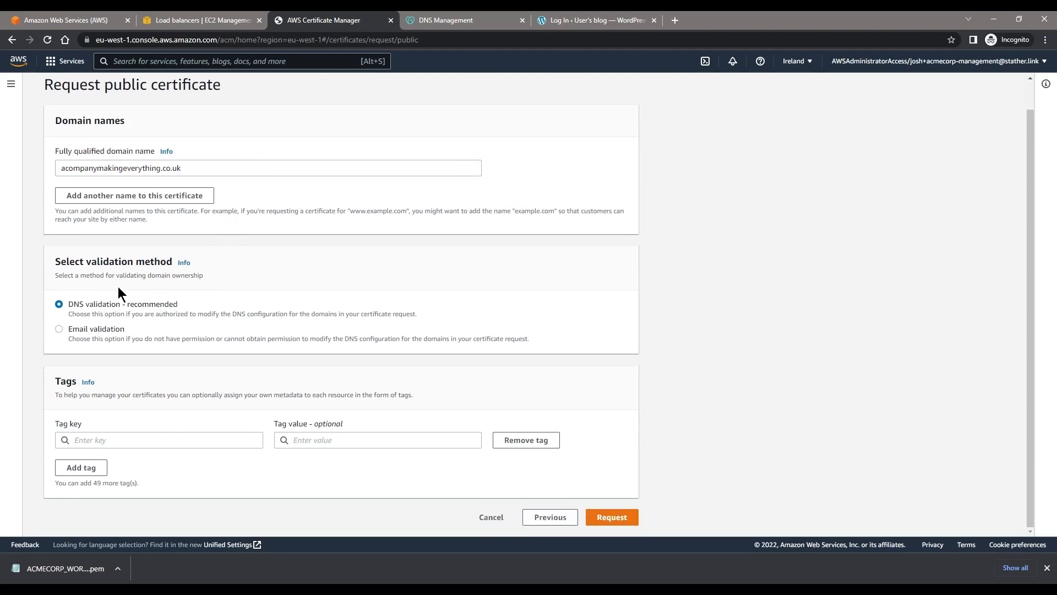
pyautogui.click(619, 519)
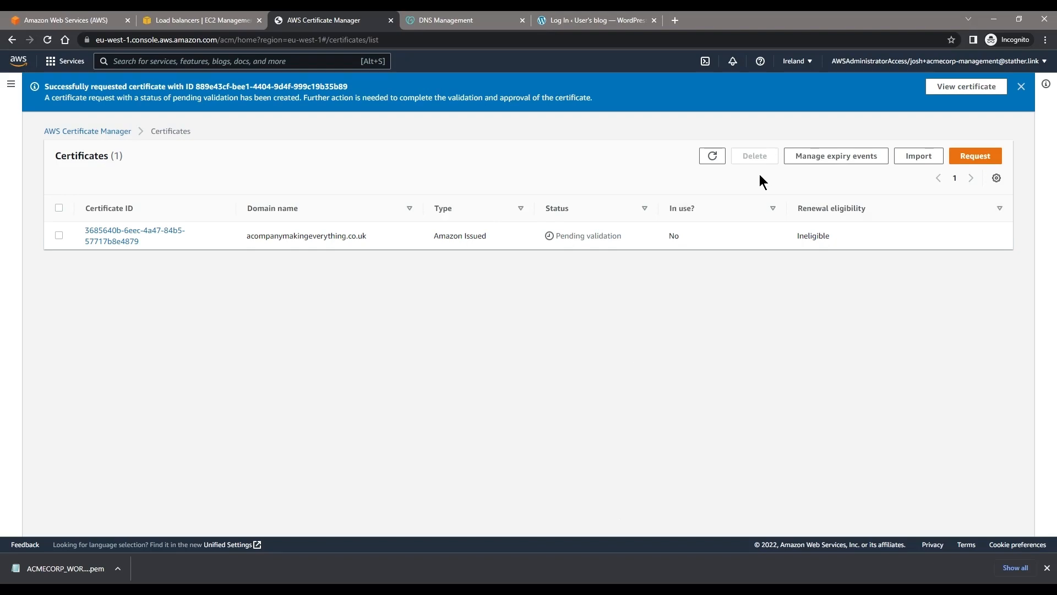
# Step: Refresh the certificate list and permanently delete the older acompanymakingeverything.co.uk certificate
pyautogui.click(713, 157)
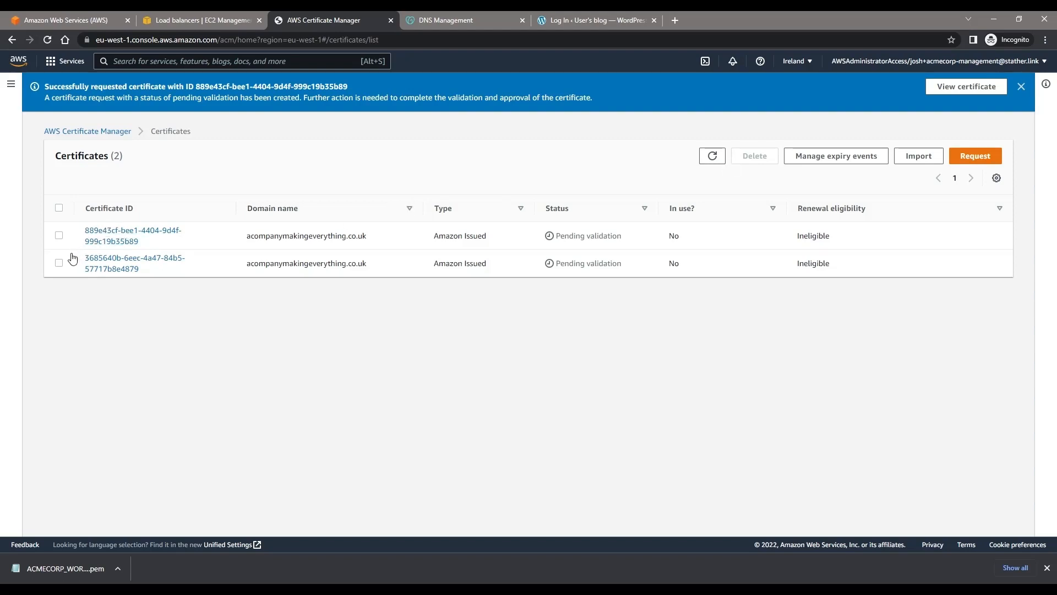
pyautogui.click(59, 265)
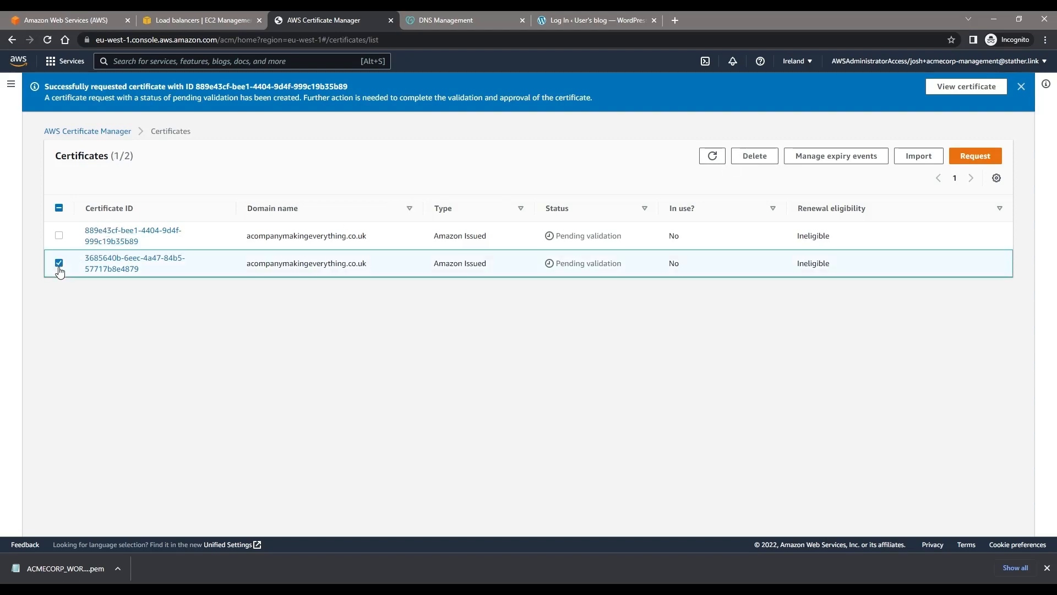
pyautogui.click(762, 156)
pyautogui.click(545, 191)
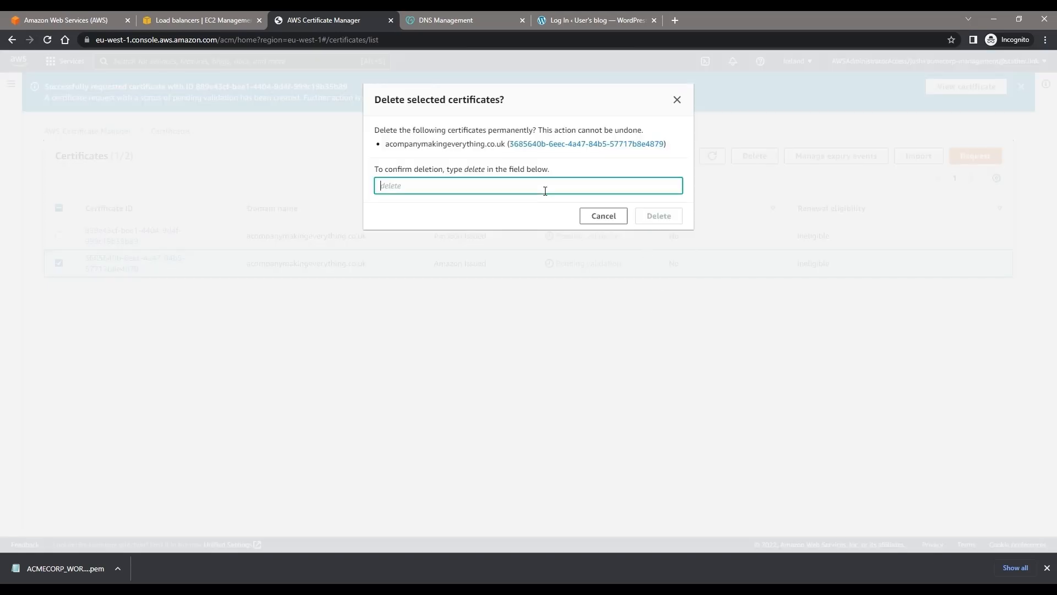
pyautogui.write('delete')
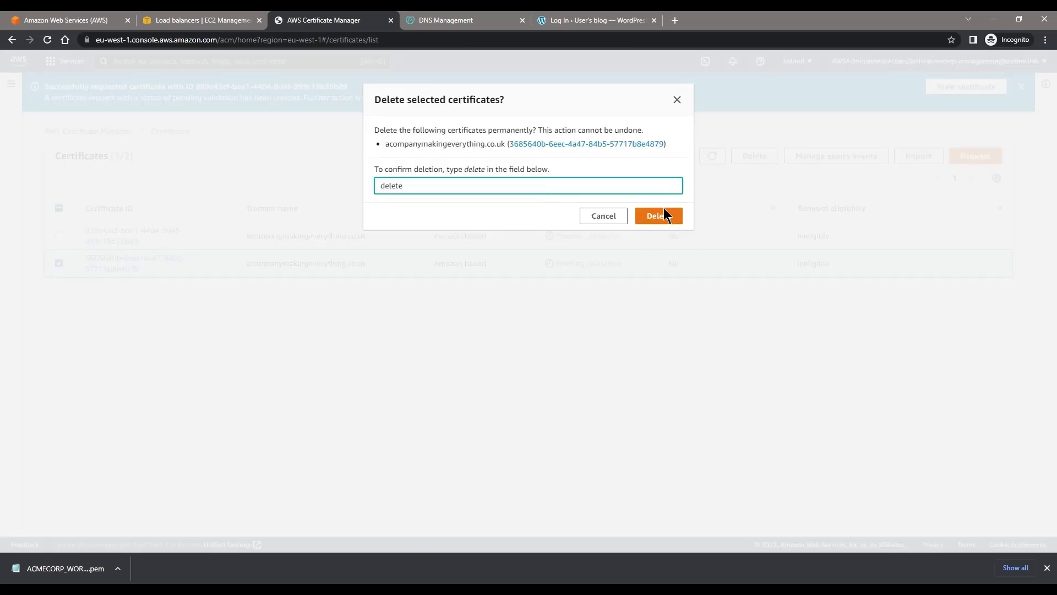
pyautogui.click(665, 216)
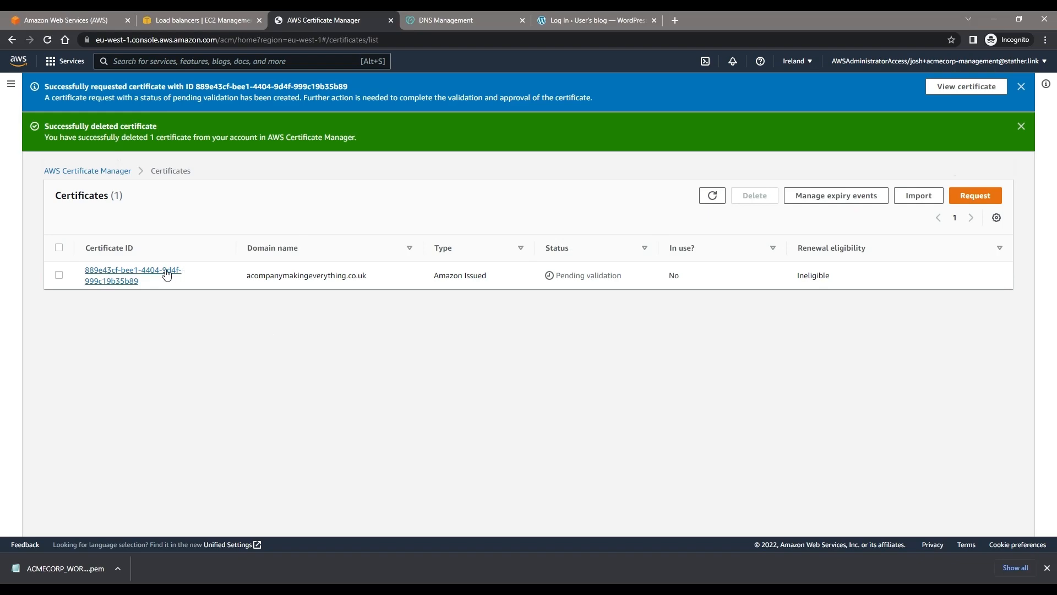
# Step: Open the remaining certificate's details and examine its validation status, checking the load balancer form for selectable certificates
pyautogui.click(165, 272)
pyautogui.scroll(-3, 237, 245)
pyautogui.click(220, 21)
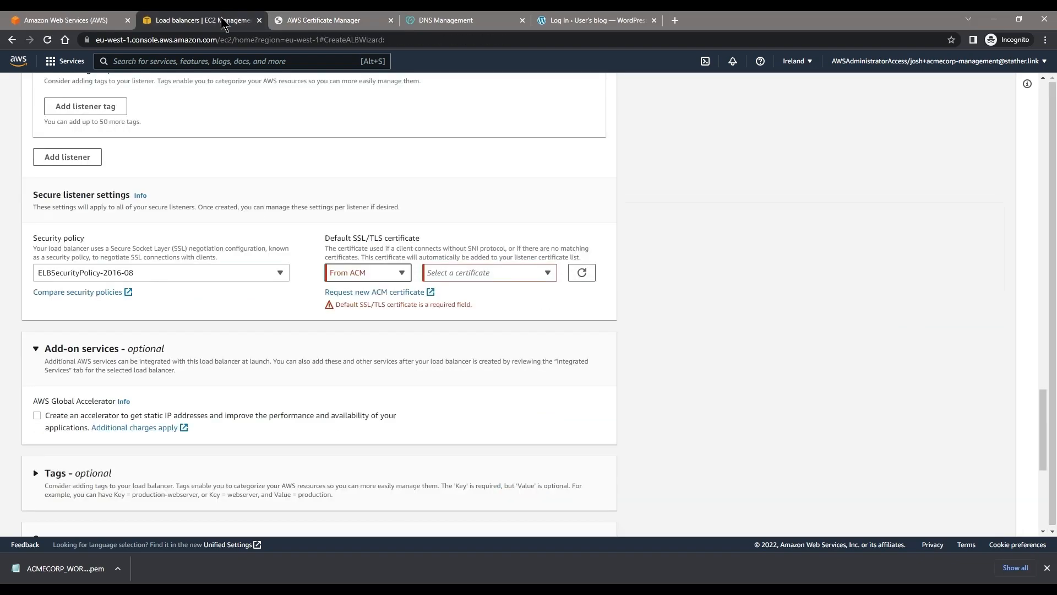
pyautogui.click(524, 274)
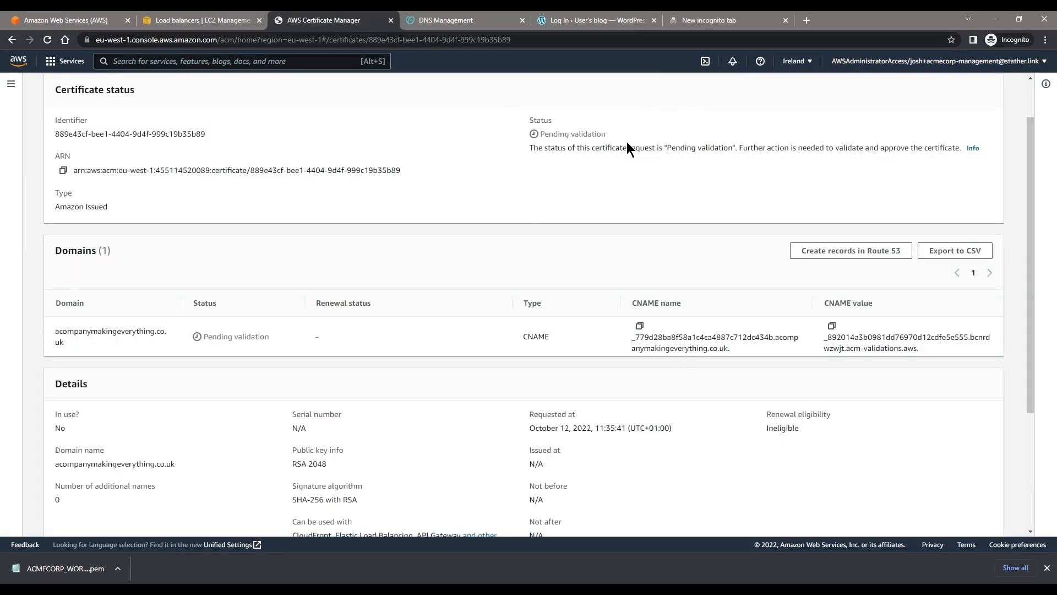
pyautogui.moveTo(627, 147); pyautogui.dragTo(588, 134)
pyautogui.click(588, 135)
# Step: Switch to GoDaddy DNS Management and add the filled-in CNAME validation record for the ACM certificate with the default TTL
pyautogui.click(499, 21)
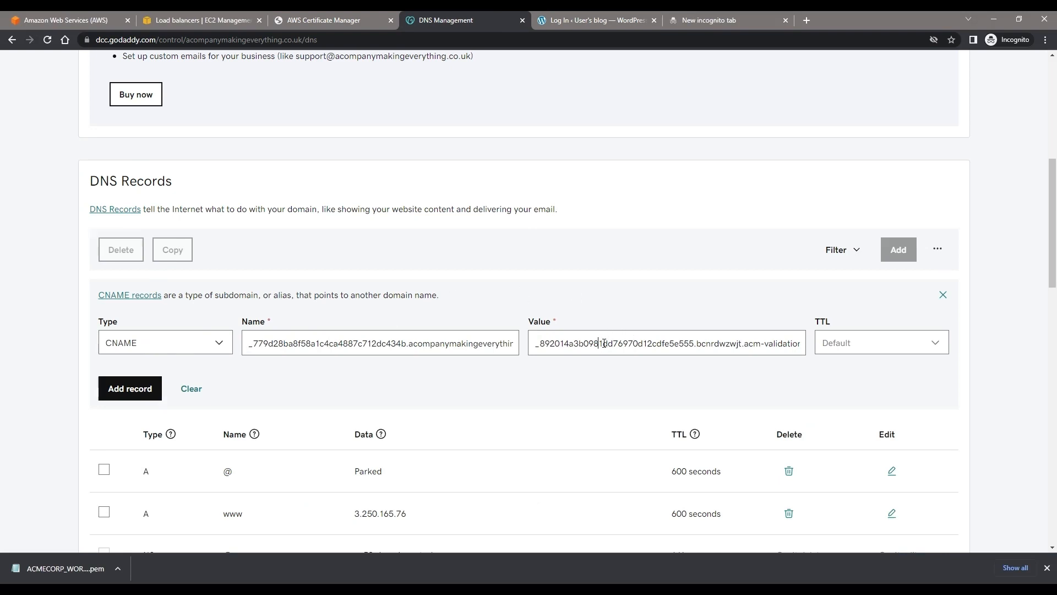
pyautogui.press('End')
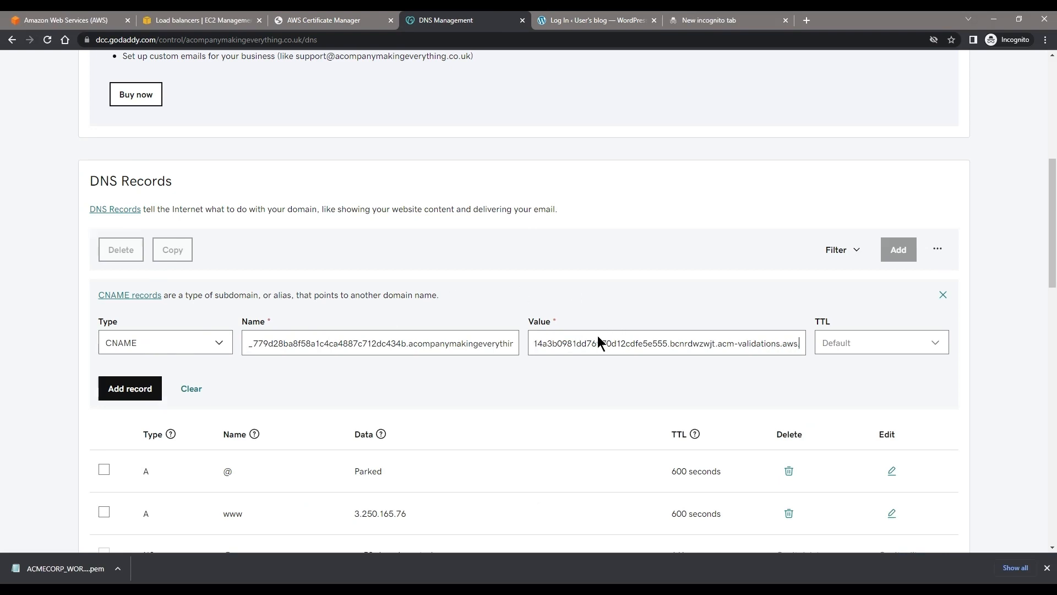
pyautogui.click(135, 388)
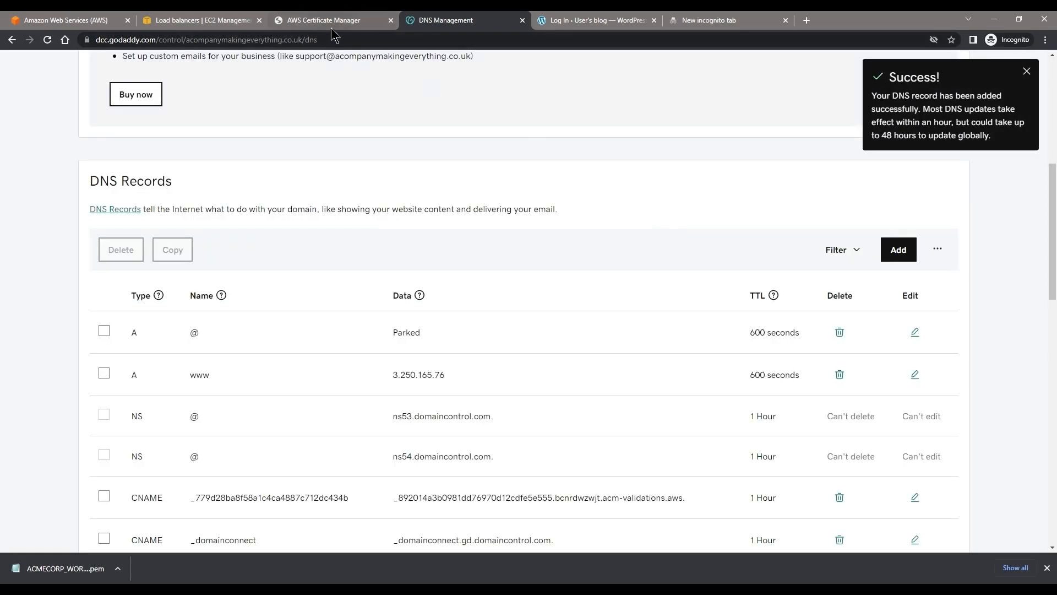
# Step: Return to AWS Certificate Manager, refresh the certificate list and check the validation status of the acompanymakingeverything.co.uk certificate
pyautogui.click(332, 21)
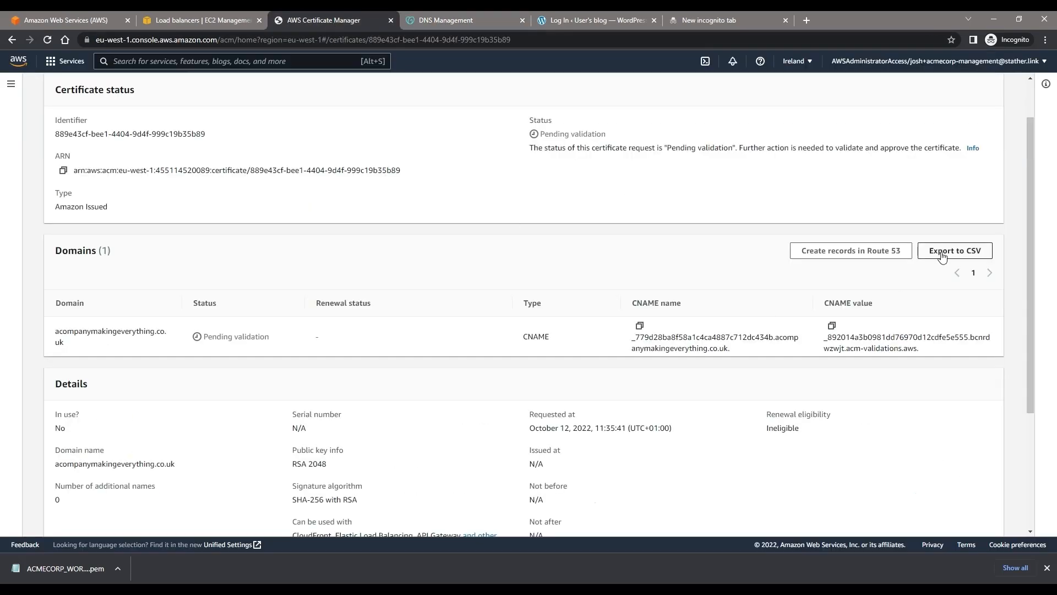
pyautogui.scroll(1, 933, 246)
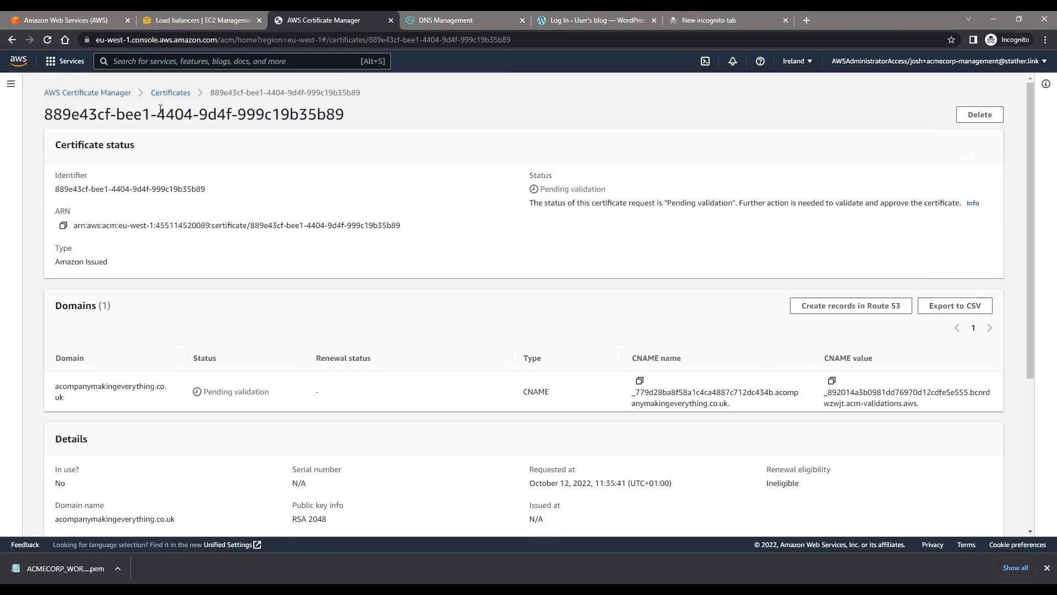
pyautogui.click(188, 95)
pyautogui.click(712, 117)
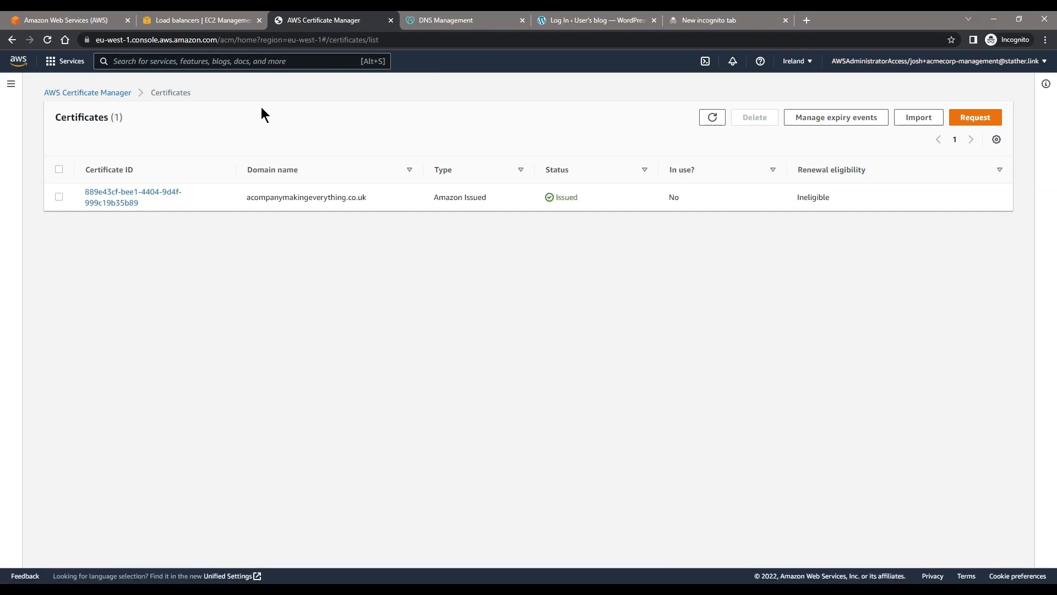
pyautogui.doubleClick(573, 197)
# Step: Reload the ACM certificates in the load balancer form and select acompanymakingeverything.co.uk as the default SSL/TLS certificate
pyautogui.click(204, 20)
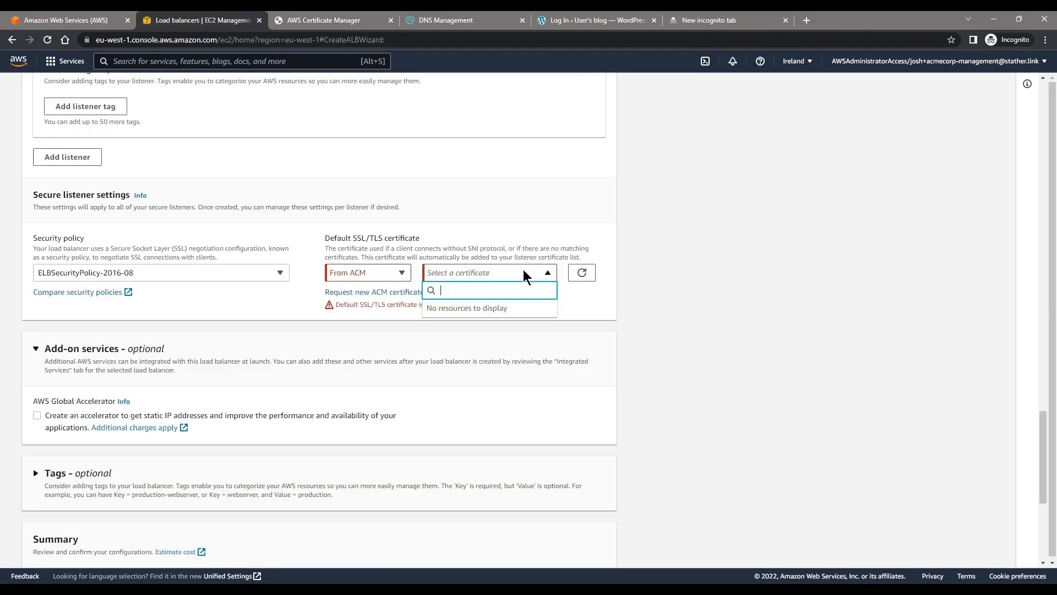
pyautogui.click(582, 274)
pyautogui.click(518, 276)
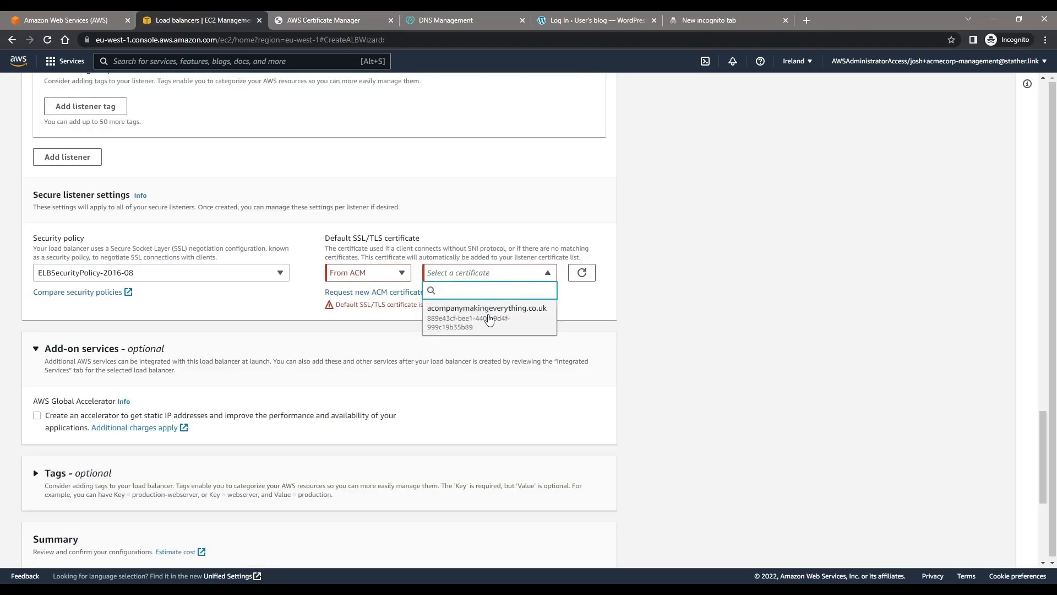
pyautogui.click(489, 320)
# Step: Review the secure listener settings and configuration summary for WordPress-LB, and create the load balancer
pyautogui.scroll(-2, 197, 269)
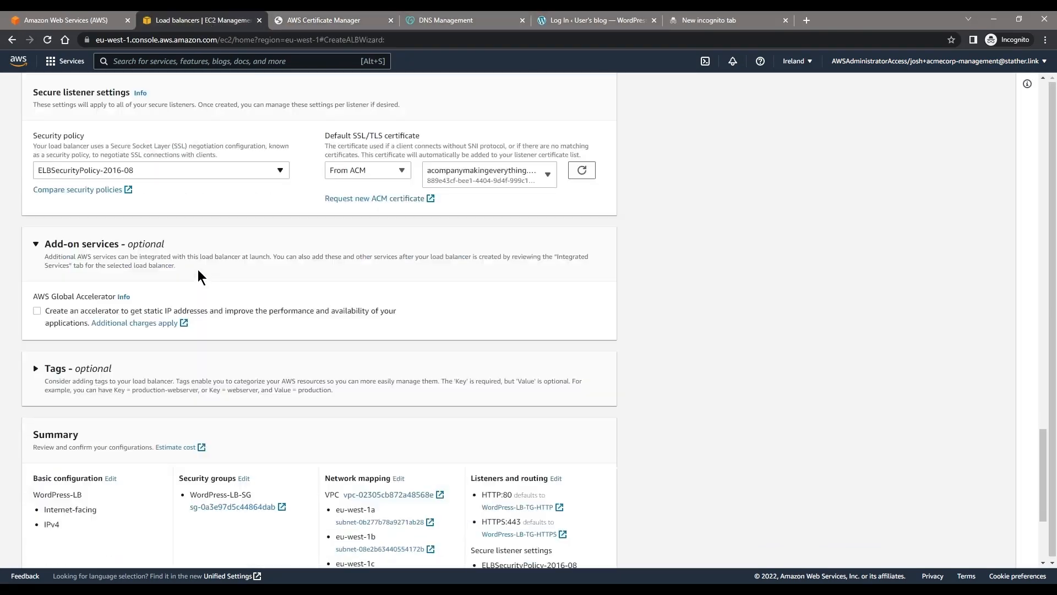
pyautogui.scroll(-4, 197, 270)
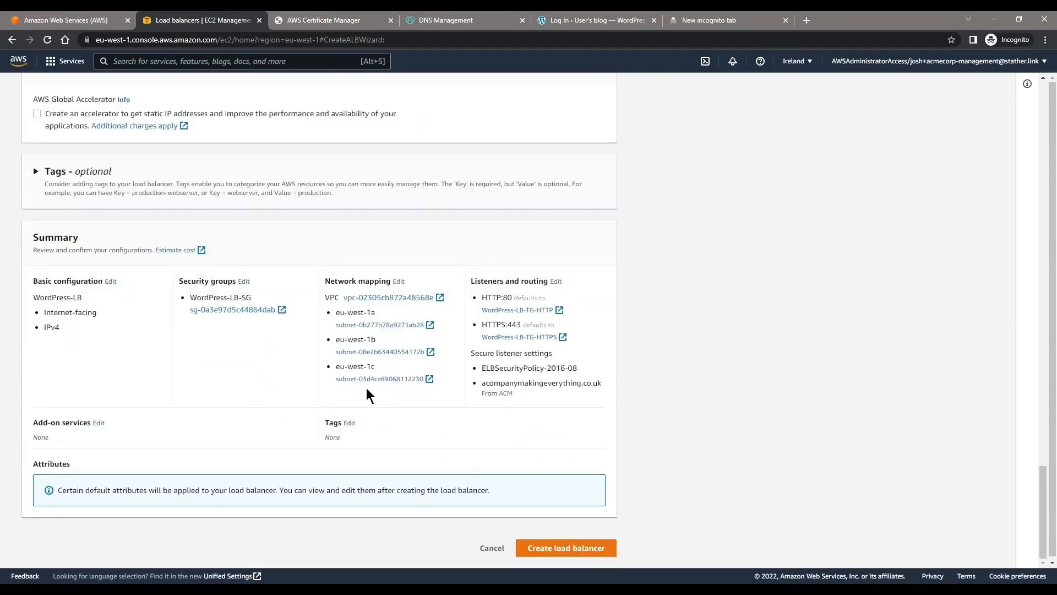
pyautogui.scroll(8, 366, 388)
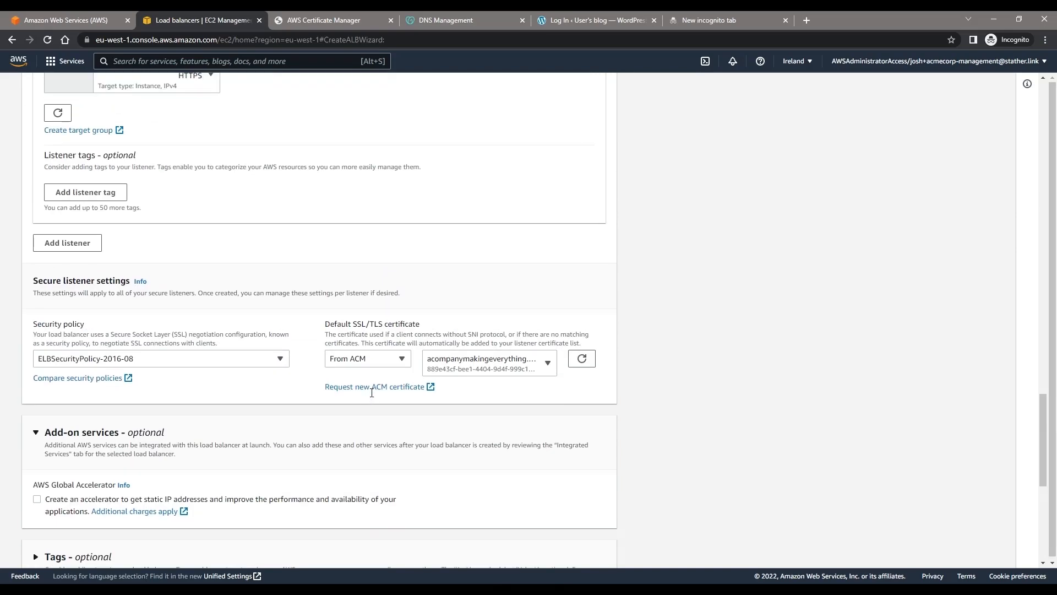
pyautogui.scroll(-7, 370, 392)
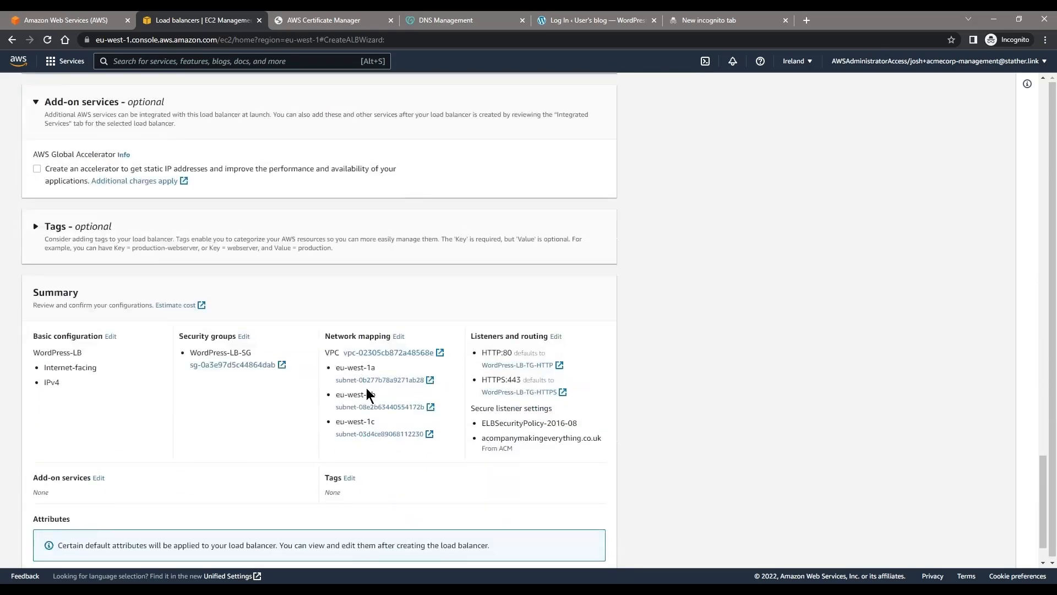
pyautogui.scroll(-1, 370, 395)
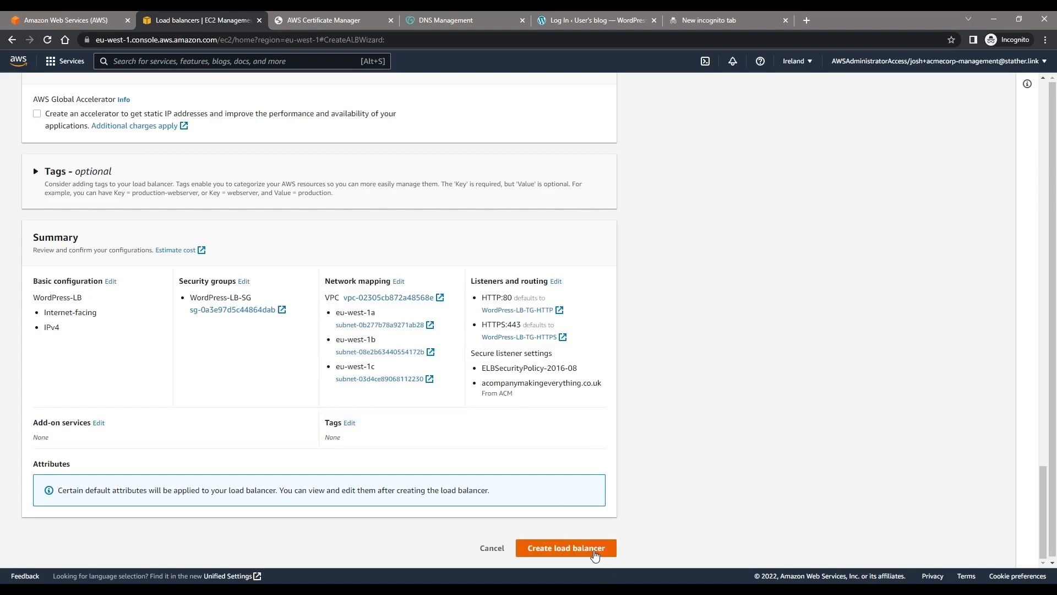
pyautogui.click(594, 553)
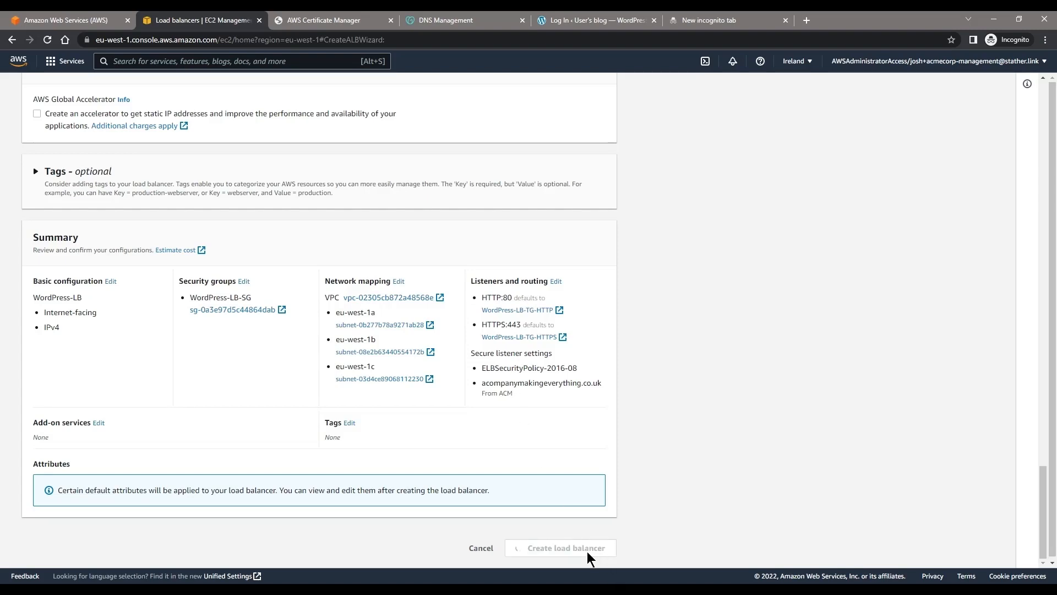
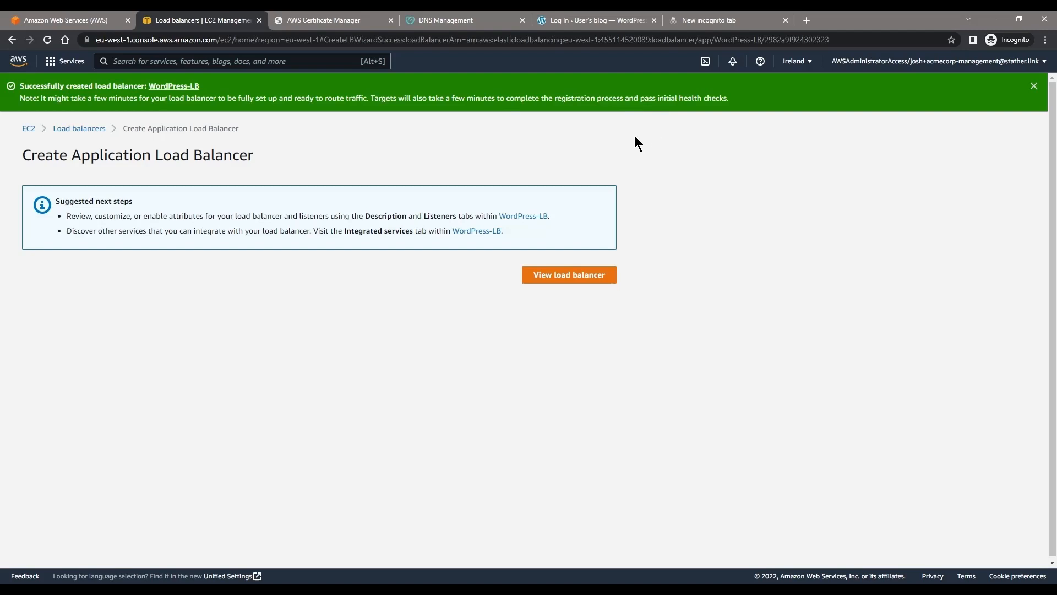
# Step: View the WordPress-LB load balancer's details and copy its DNS name
pyautogui.click(568, 272)
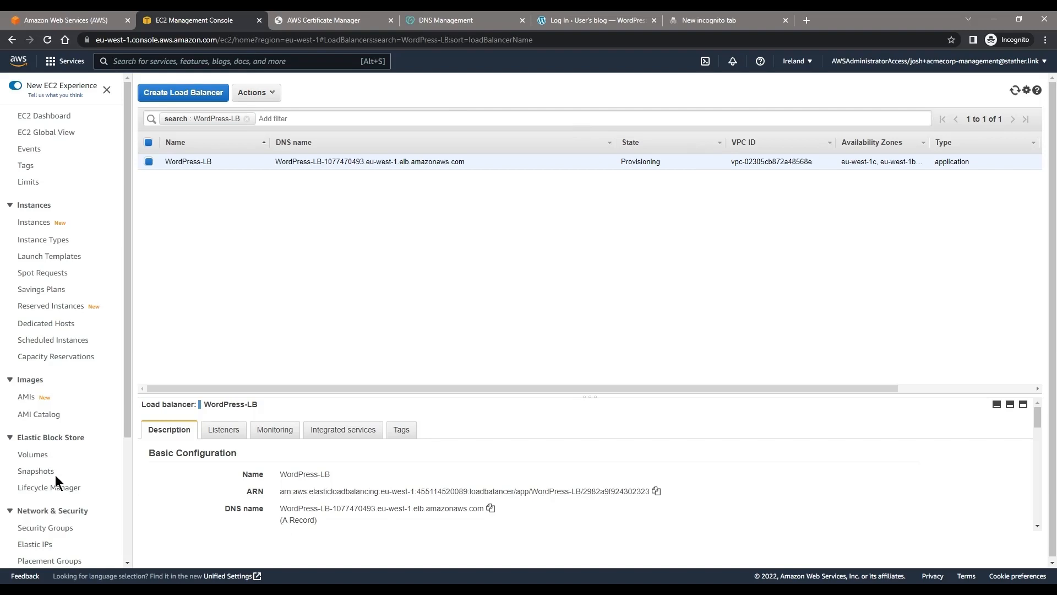
pyautogui.scroll(-3, 55, 474)
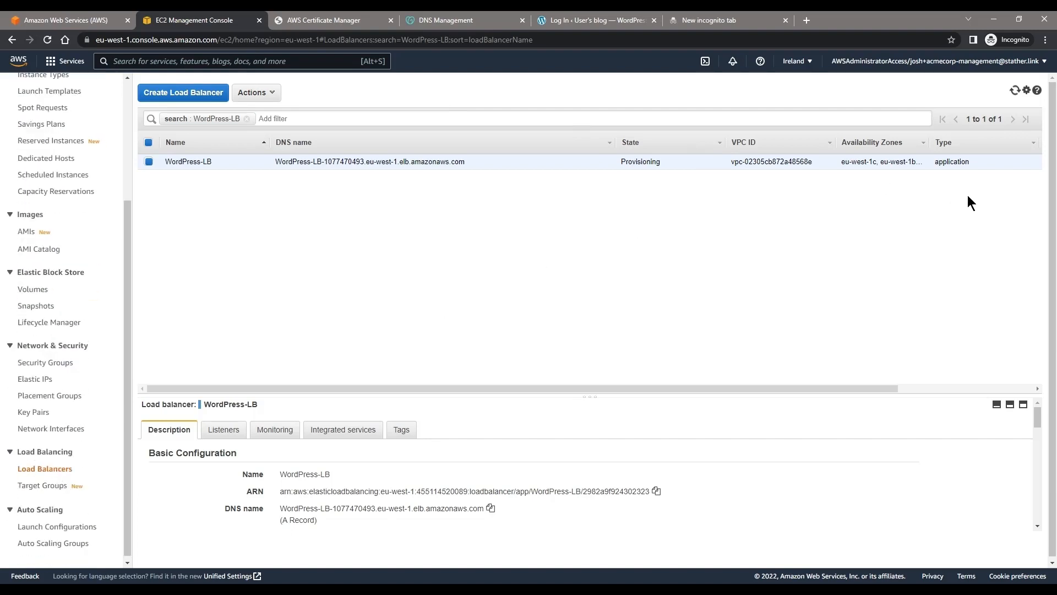
pyautogui.moveTo(788, 388); pyautogui.dragTo(915, 389)
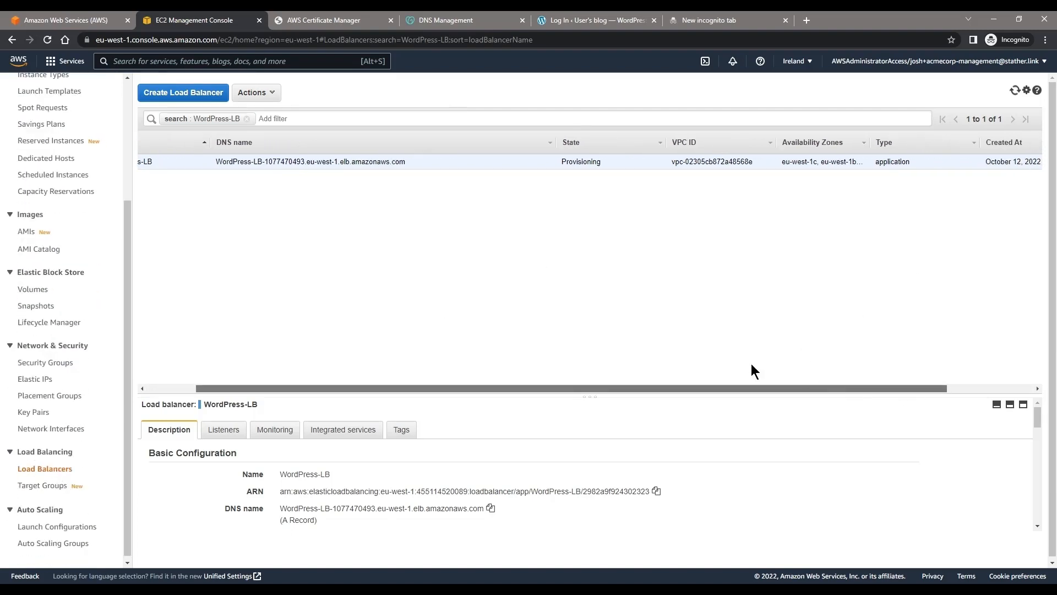
pyautogui.moveTo(623, 387); pyautogui.dragTo(605, 344)
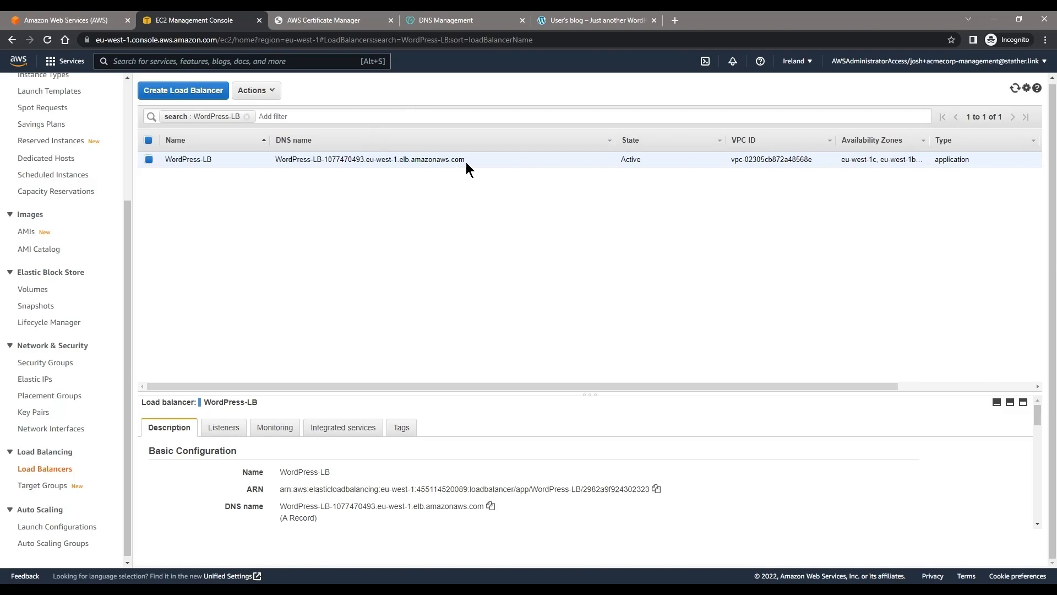
pyautogui.moveTo(465, 162); pyautogui.dragTo(330, 164)
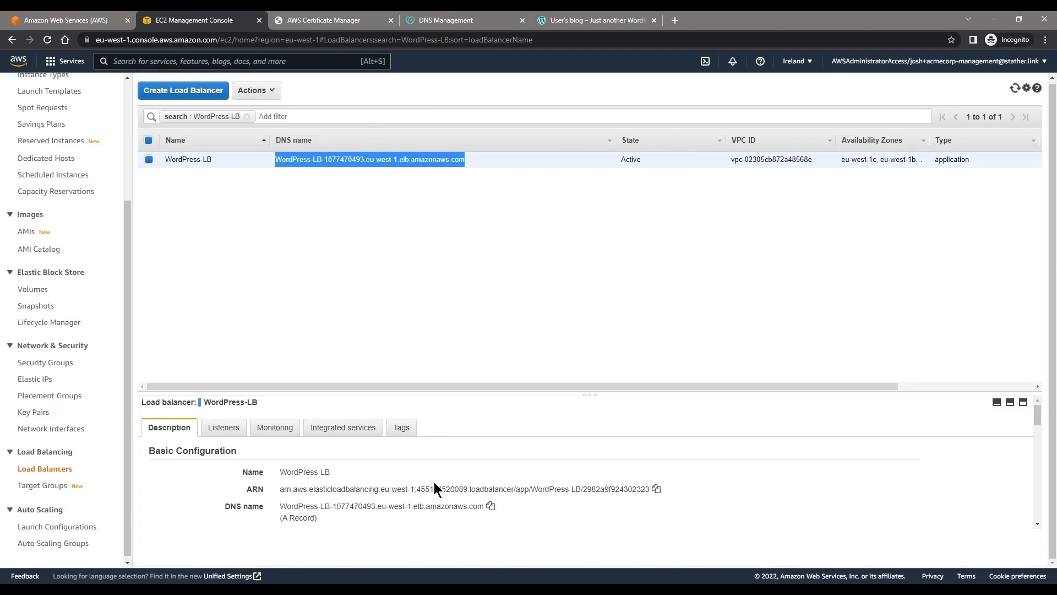
pyautogui.click(490, 506)
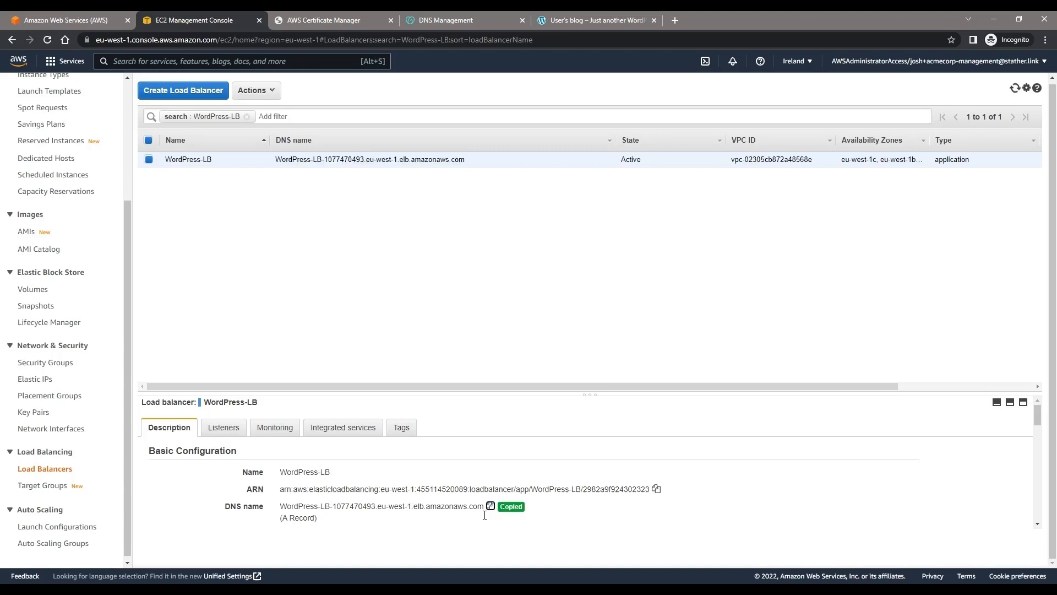
# Step: Switch to GoDaddy DNS Management and try to save the www A record with WordPress-LB-1077470493.eu-west-1.elb.amazonaws.com as its value
pyautogui.click(468, 19)
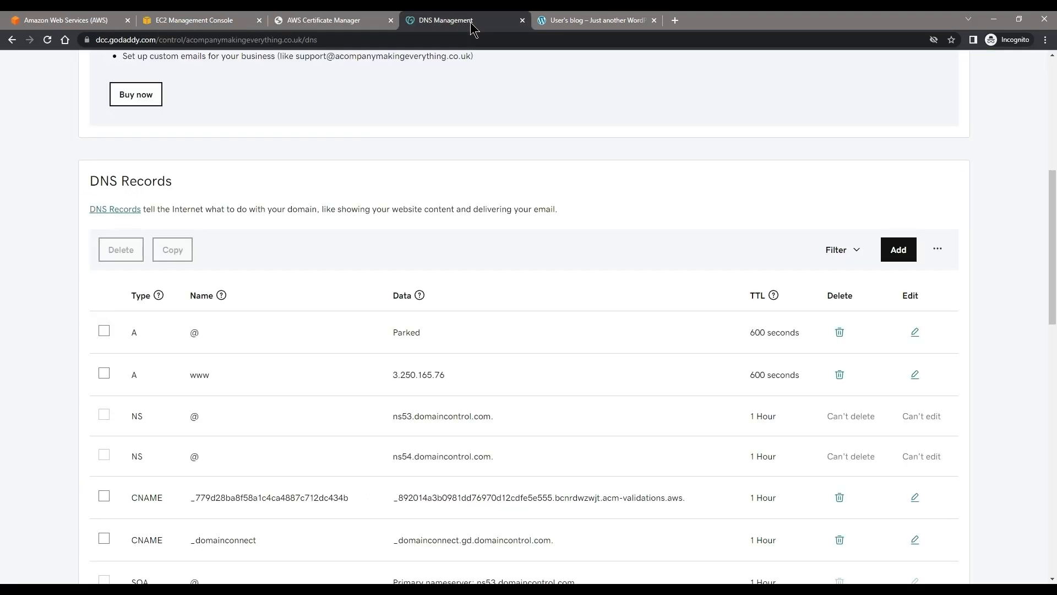
pyautogui.click(915, 375)
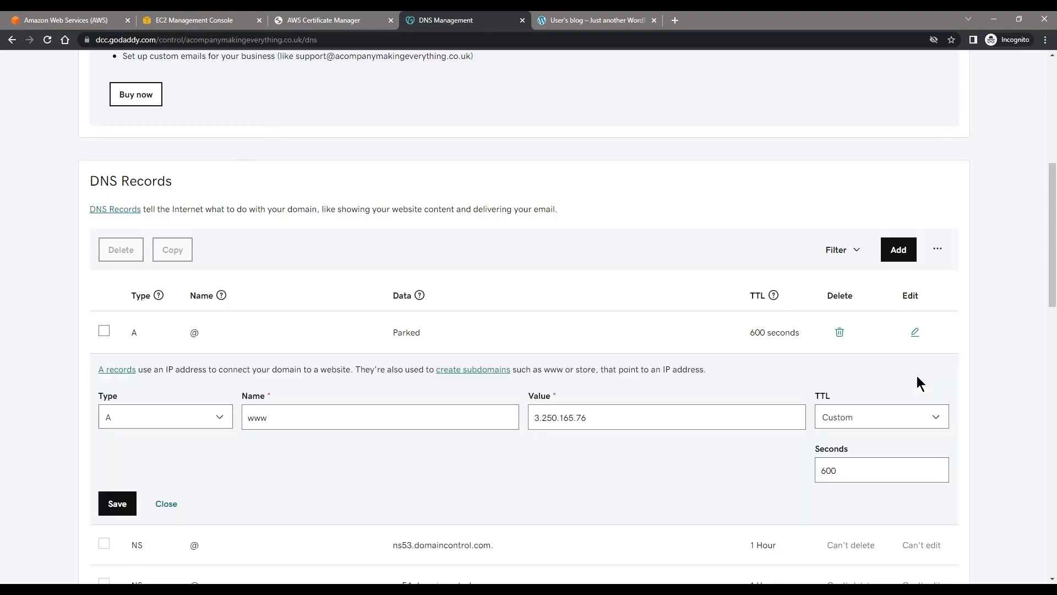
pyautogui.tripleClick(631, 424)
pyautogui.hotkey('ctrl', 'v')
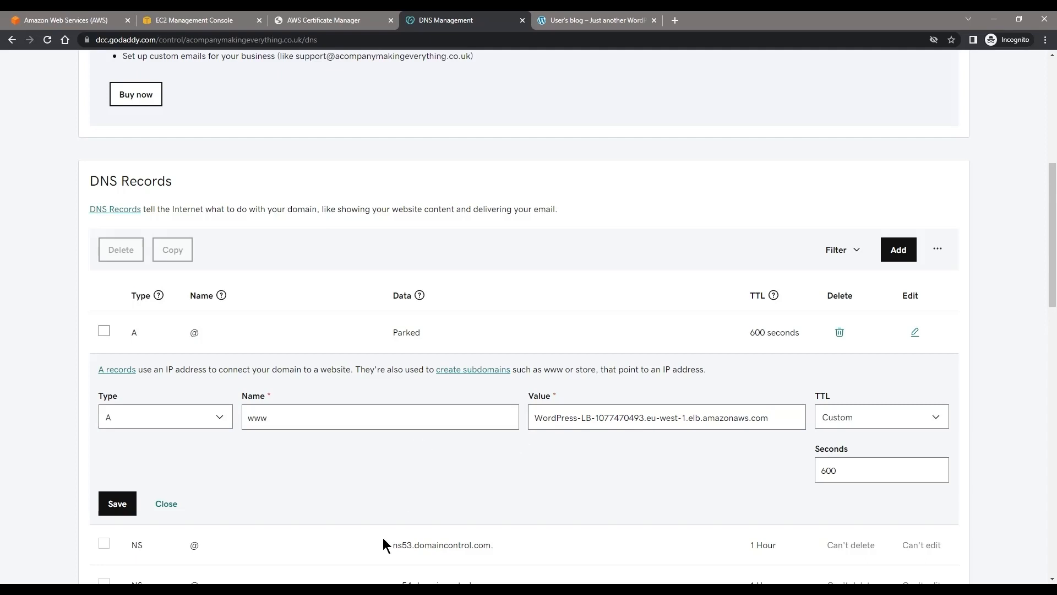
pyautogui.click(110, 504)
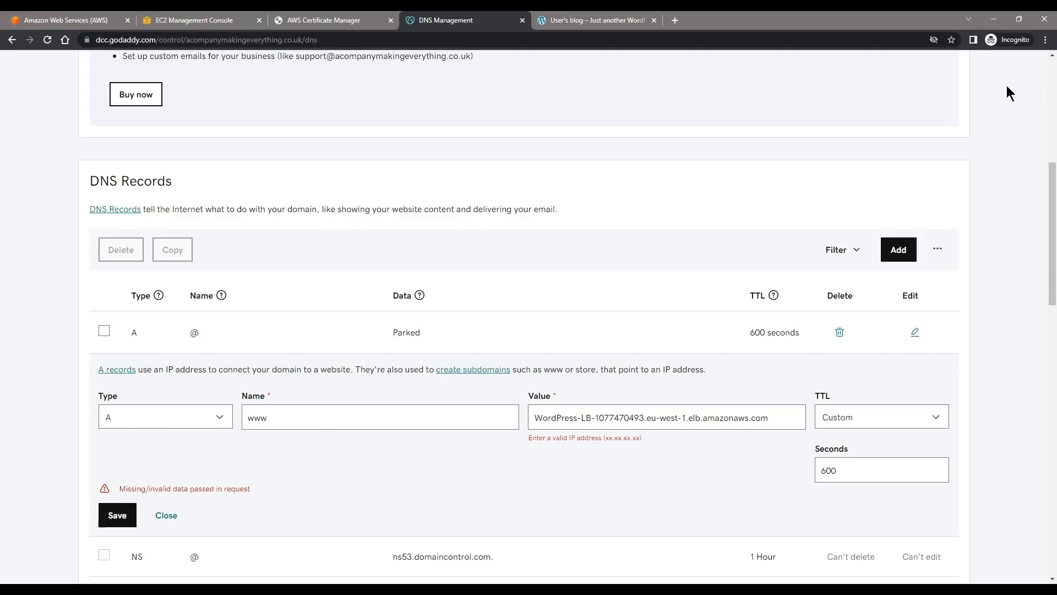
pyautogui.moveTo(263, 491); pyautogui.dragTo(156, 493)
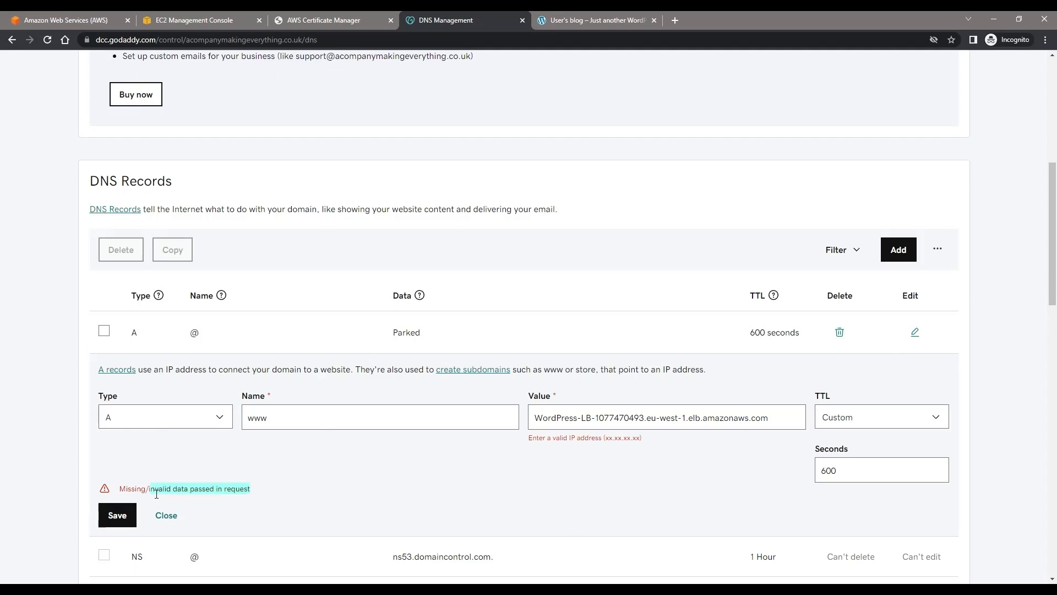
pyautogui.moveTo(664, 445); pyautogui.dragTo(556, 444)
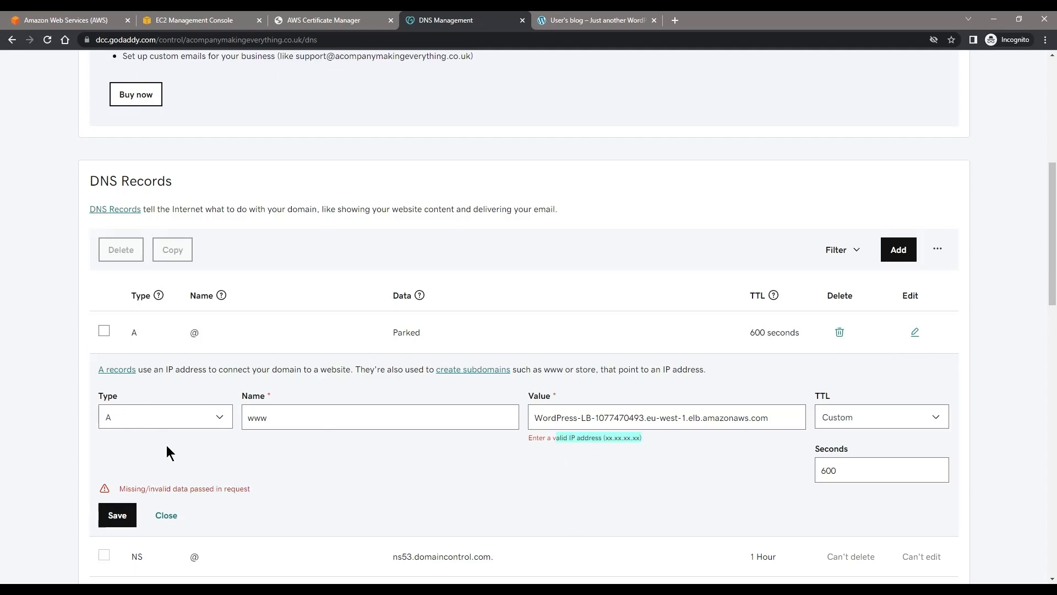
# Step: Change the www record's type to CNAME, save it, and check its name and load balancer target in the records list
pyautogui.click(152, 418)
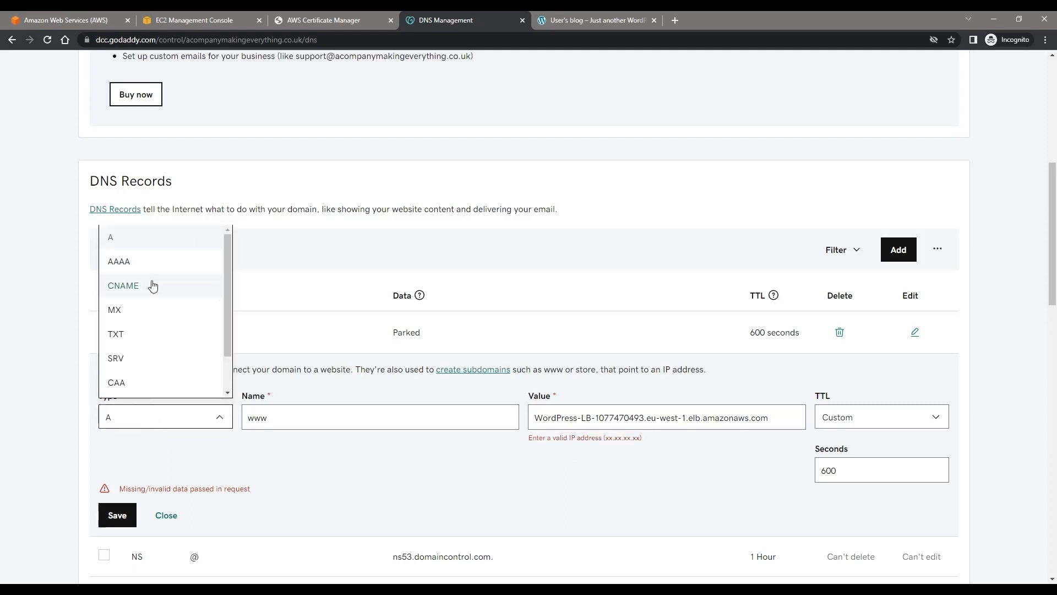
pyautogui.click(146, 284)
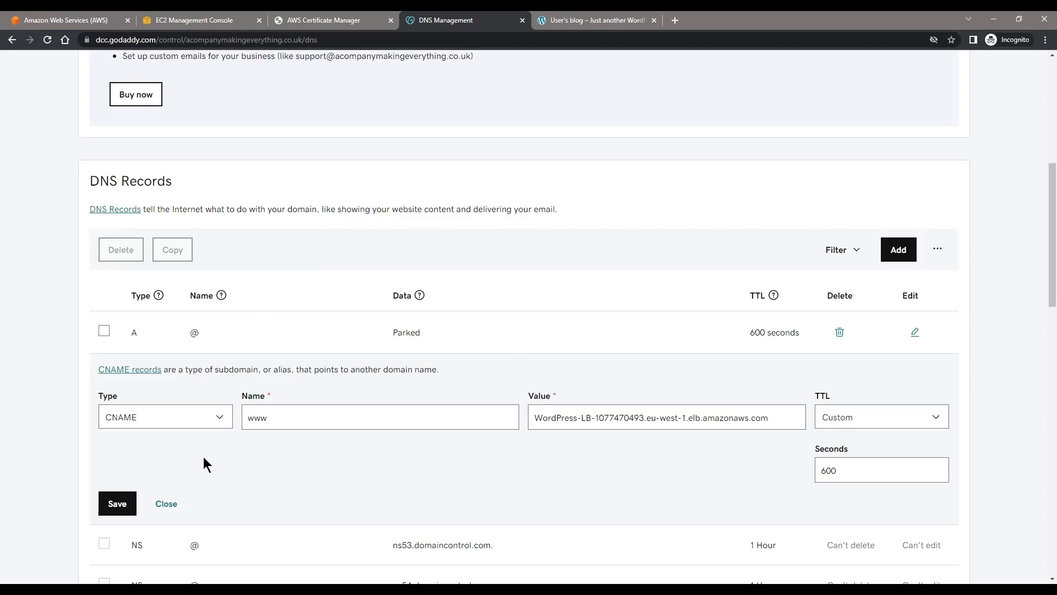
pyautogui.click(118, 501)
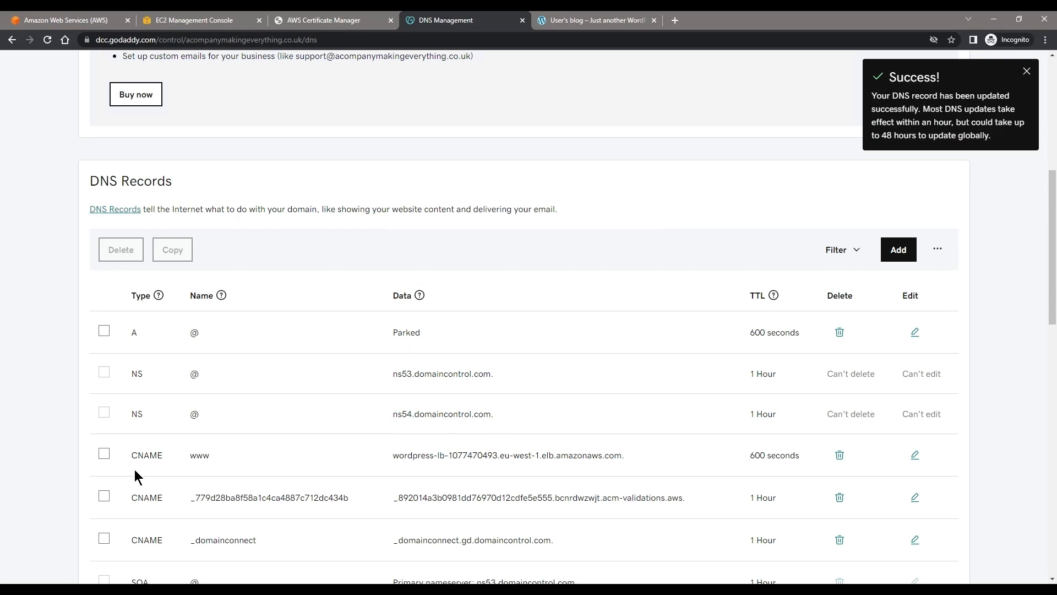
pyautogui.doubleClick(195, 459)
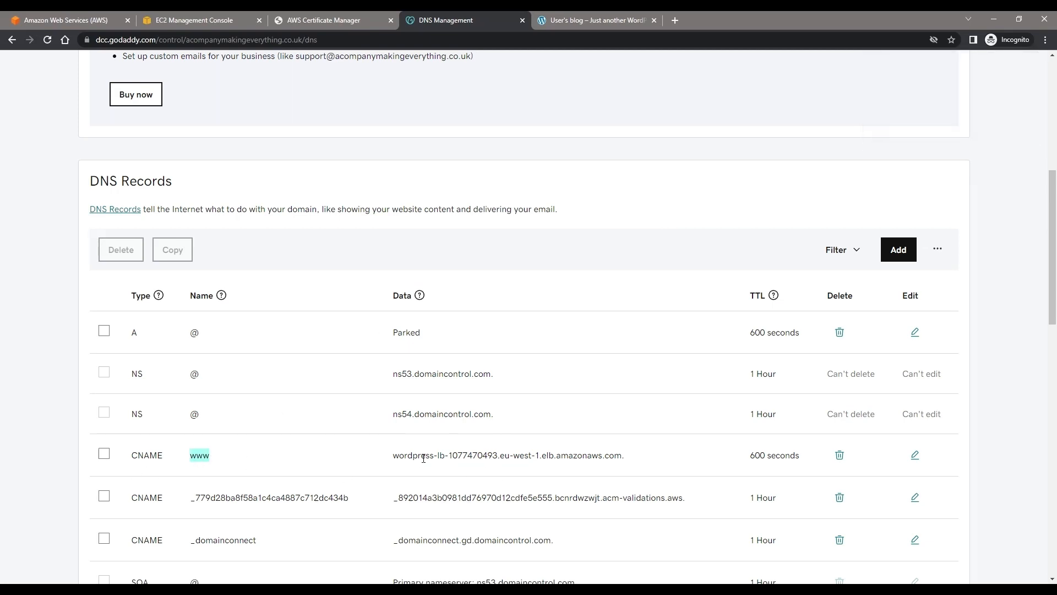
pyautogui.moveTo(393, 457); pyautogui.dragTo(631, 455)
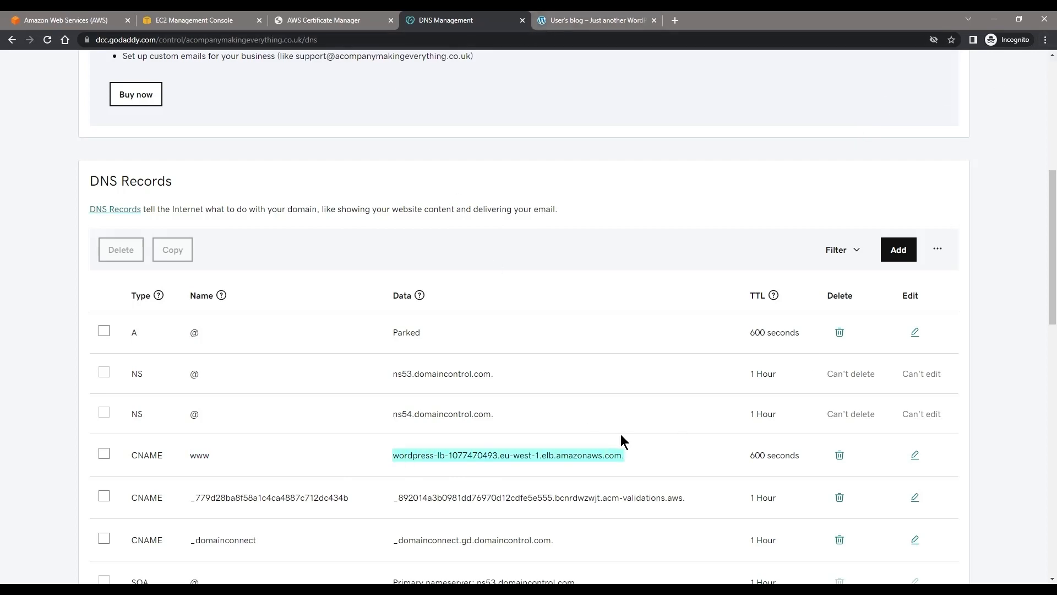
# Step: Switch to the WordPress blog and reload acompanymakingeverything.co.uk to test the site through the load balancer
pyautogui.click(585, 20)
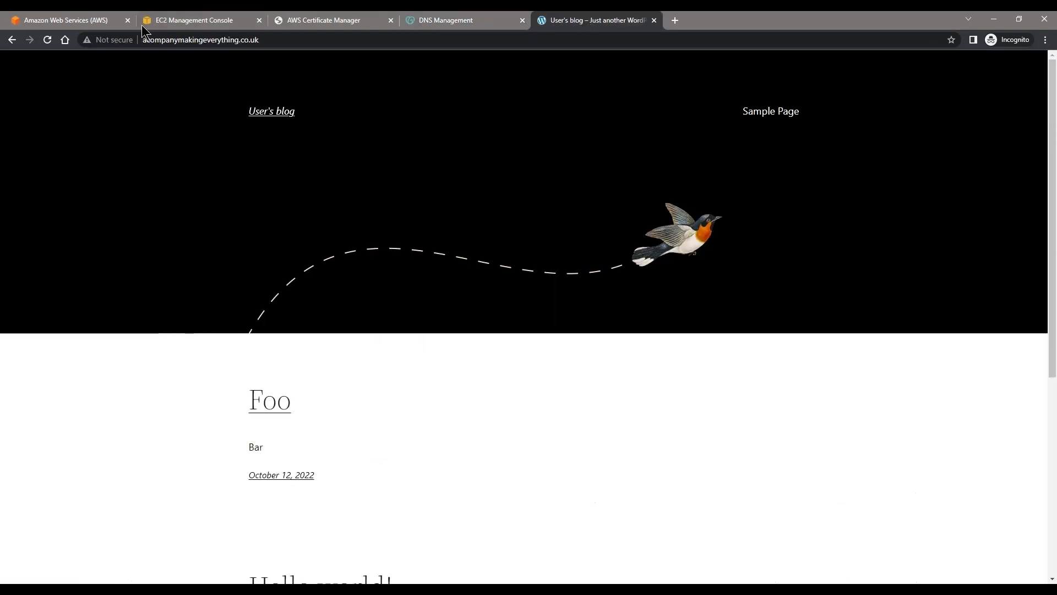
pyautogui.click(246, 42)
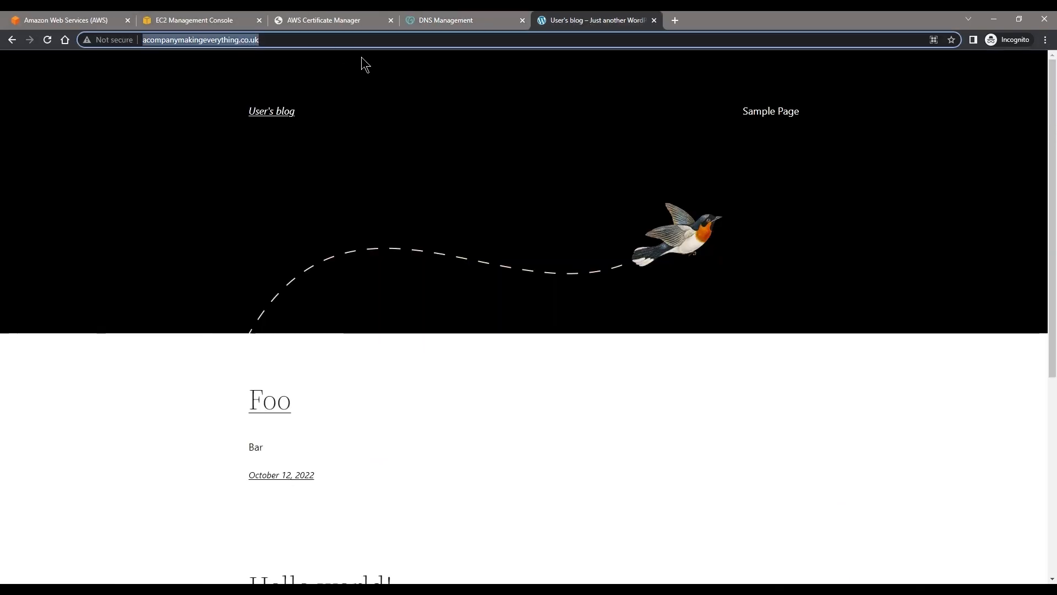
pyautogui.press('Return')
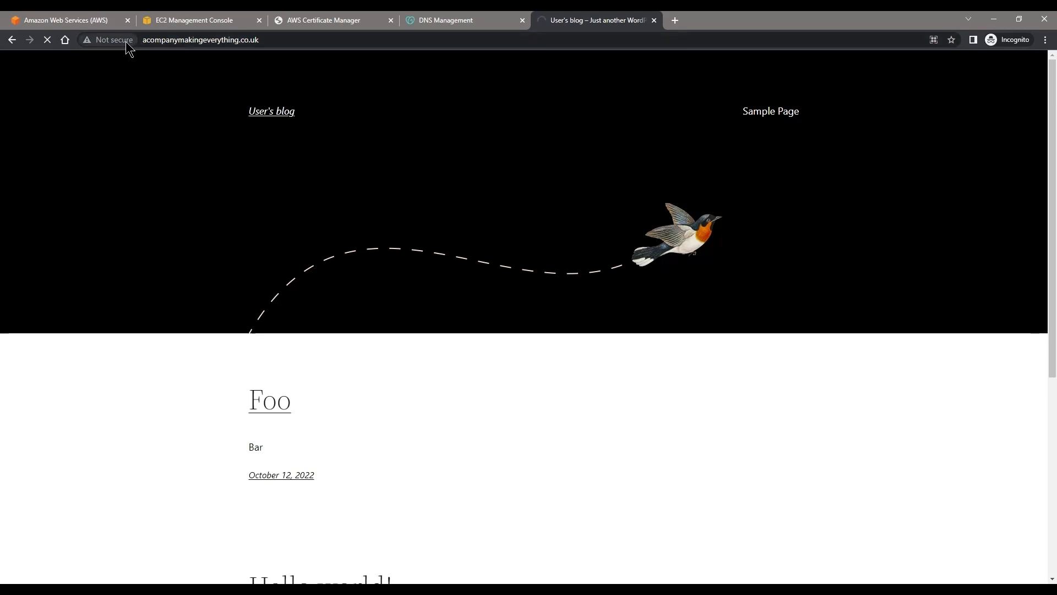
pyautogui.click(165, 46)
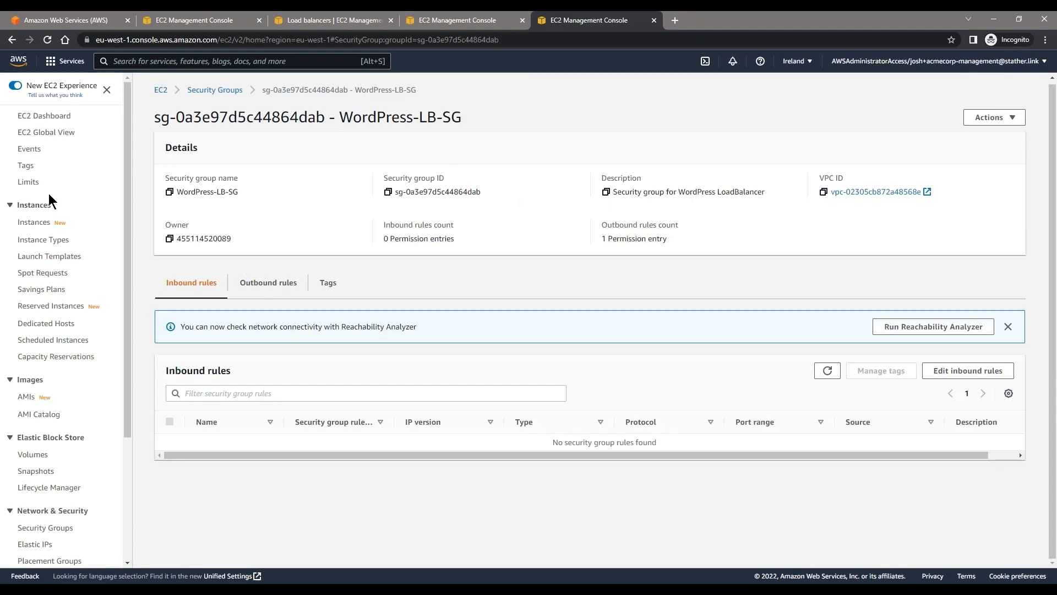
# Step: Go to the EC2 security groups list and open the inbound rules of WordPress-LB-SG for editing
pyautogui.scroll(-3, 46, 134)
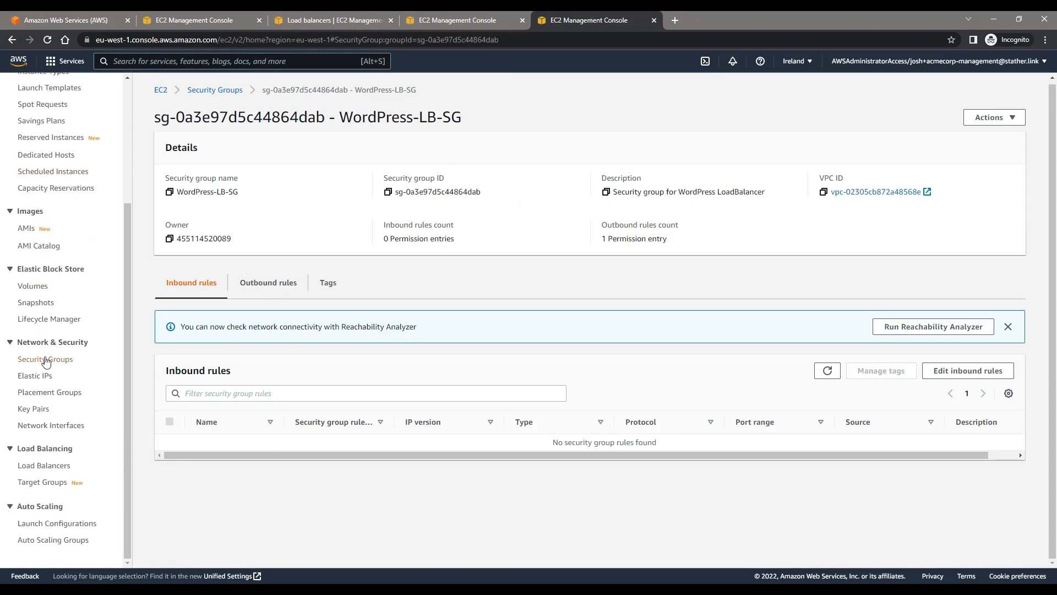
pyautogui.scroll(3, 64, 213)
pyautogui.scroll(-3, 57, 276)
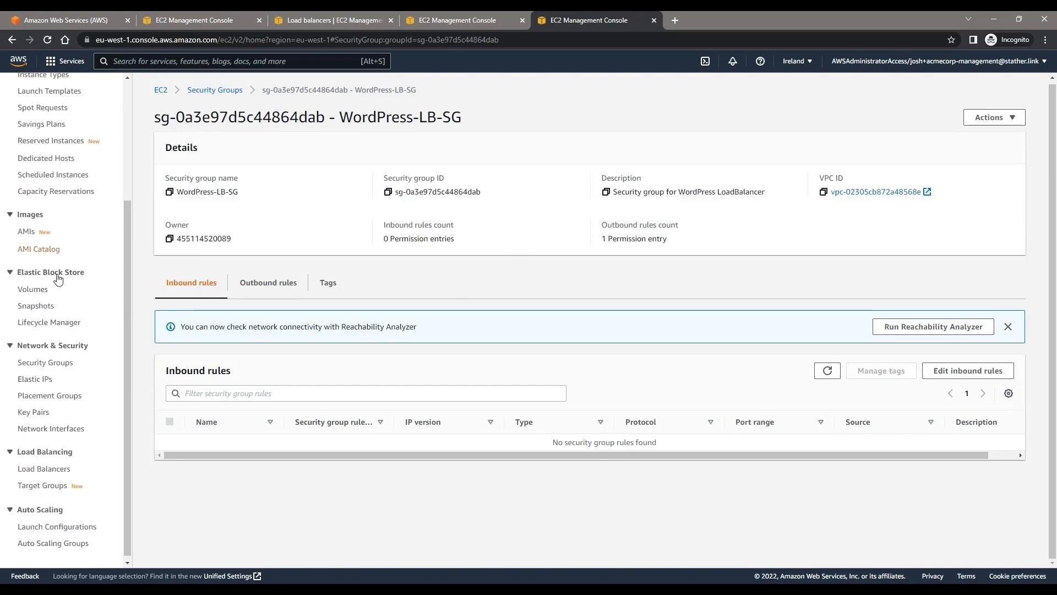
pyautogui.click(48, 366)
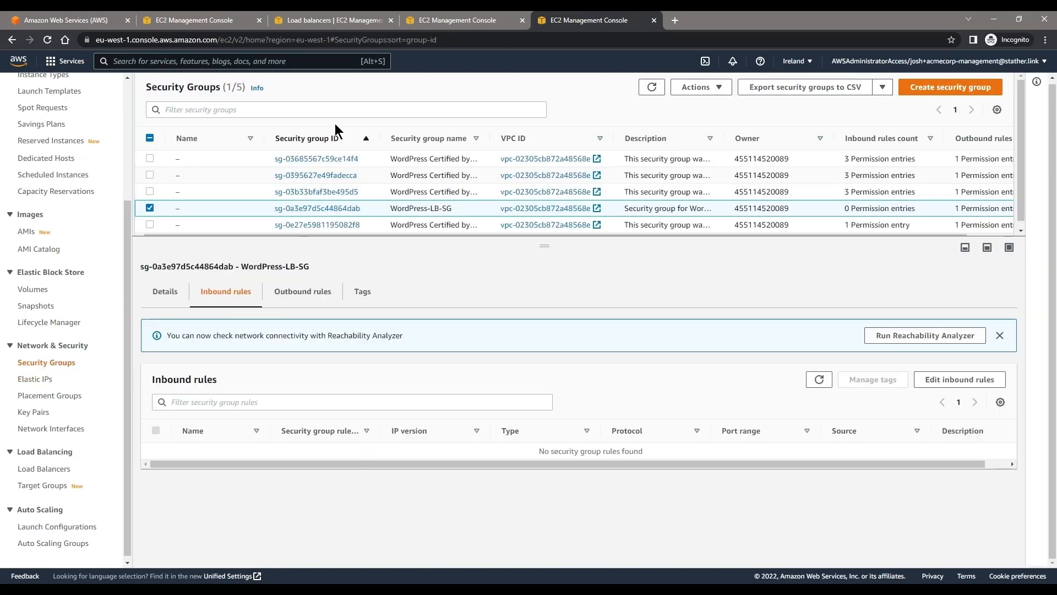
pyautogui.click(960, 381)
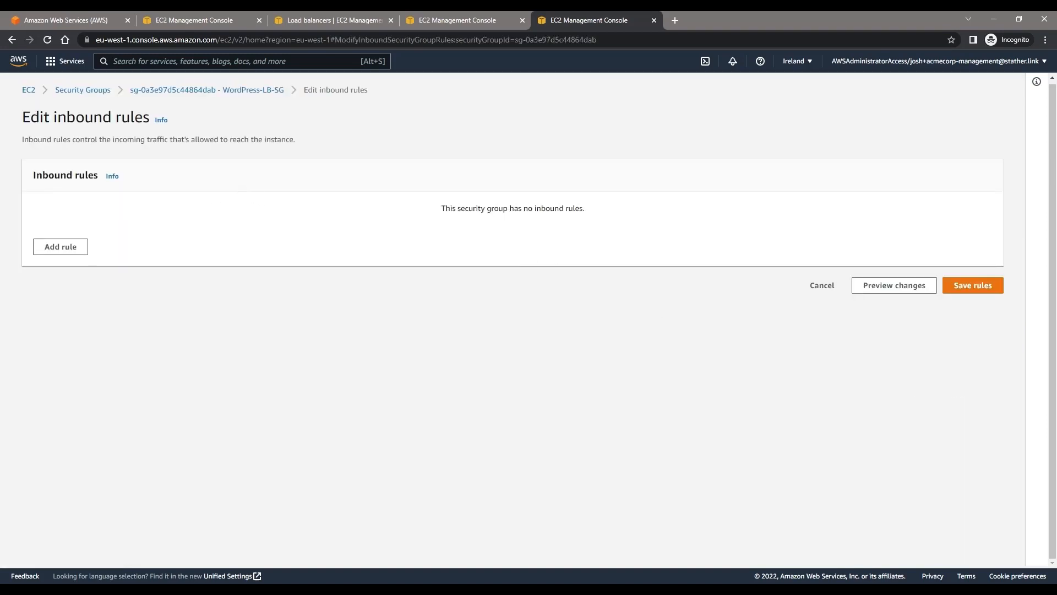
# Step: Add an HTTP inbound rule to WordPress-LB-SG with Anywhere-IPv4 as the source
pyautogui.click(85, 242)
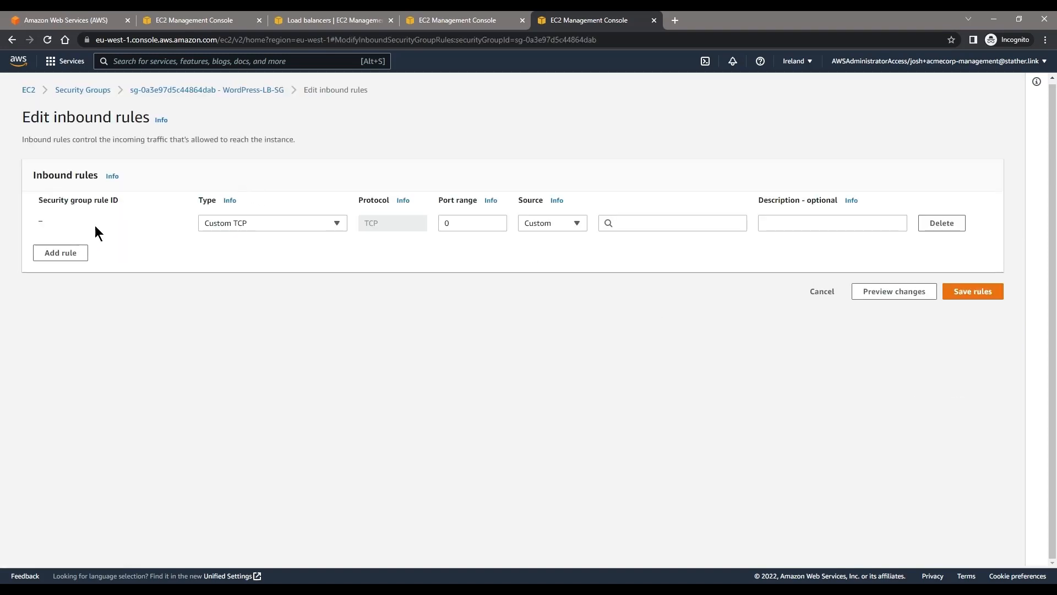
pyautogui.click(238, 222)
pyautogui.write('htt')
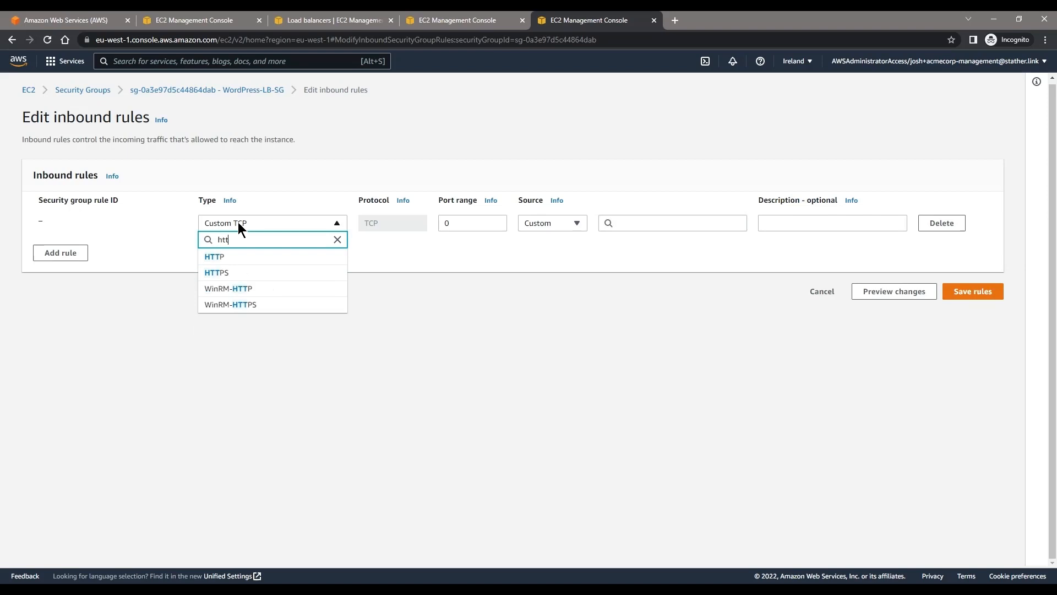
pyautogui.click(228, 257)
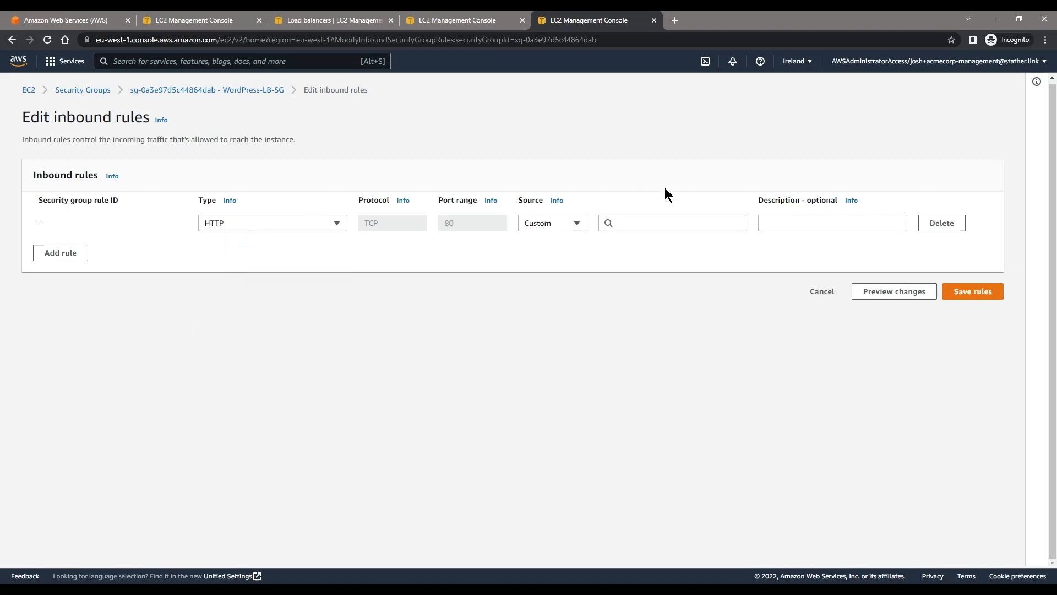
pyautogui.click(571, 229)
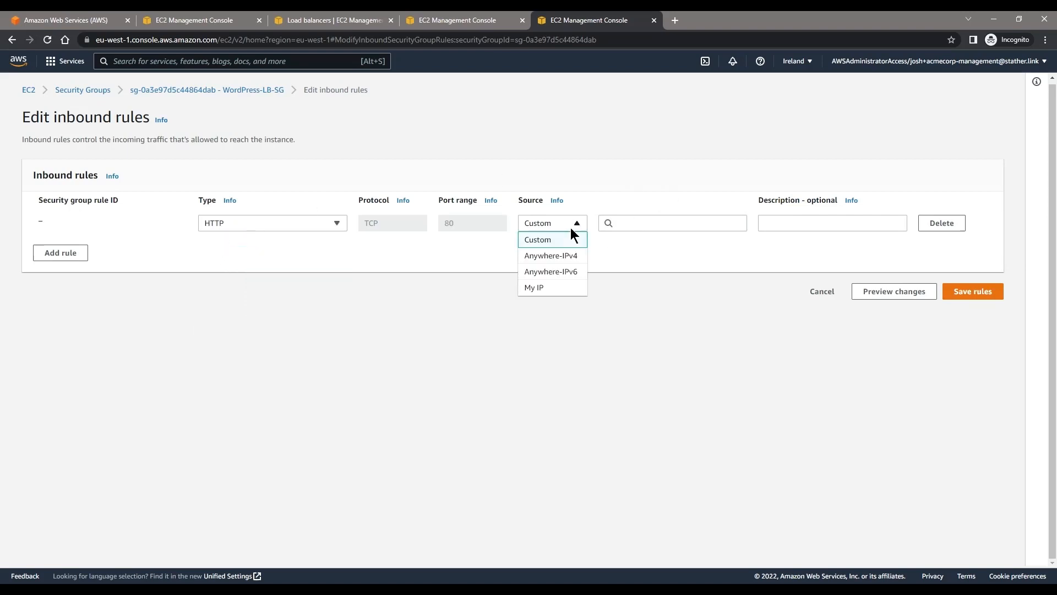
pyautogui.click(560, 255)
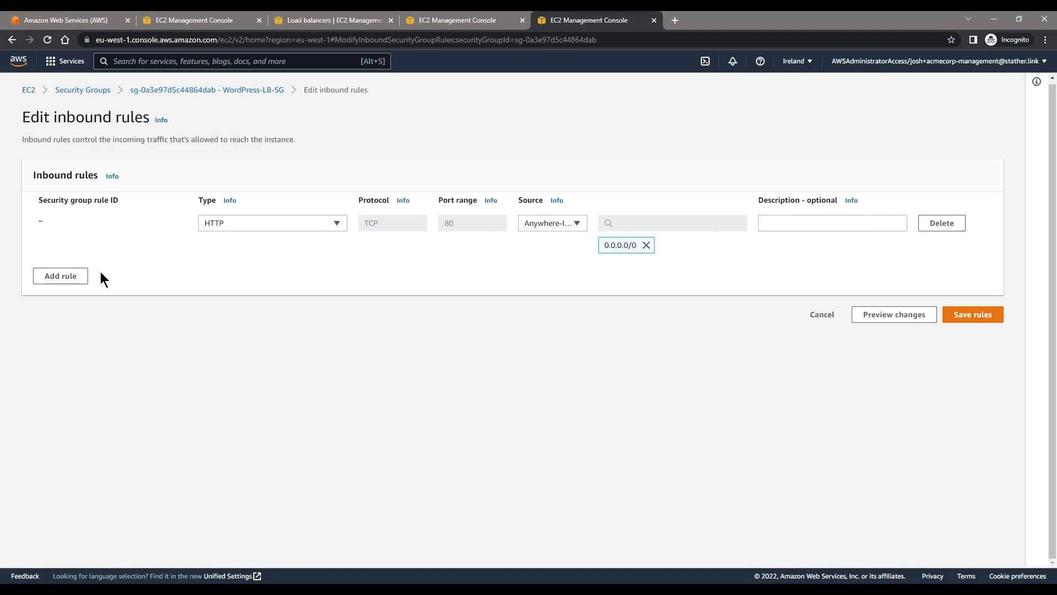
# Step: Add a second inbound rule of type HTTPS with Anywhere-IPv4 as the source
pyautogui.click(48, 276)
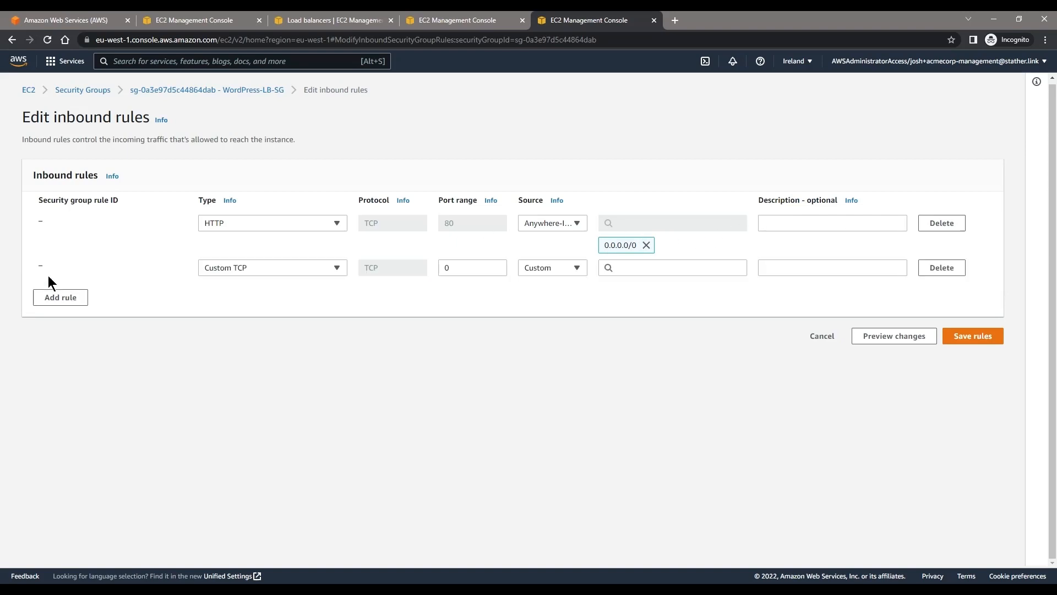
pyautogui.click(233, 266)
pyautogui.write('http')
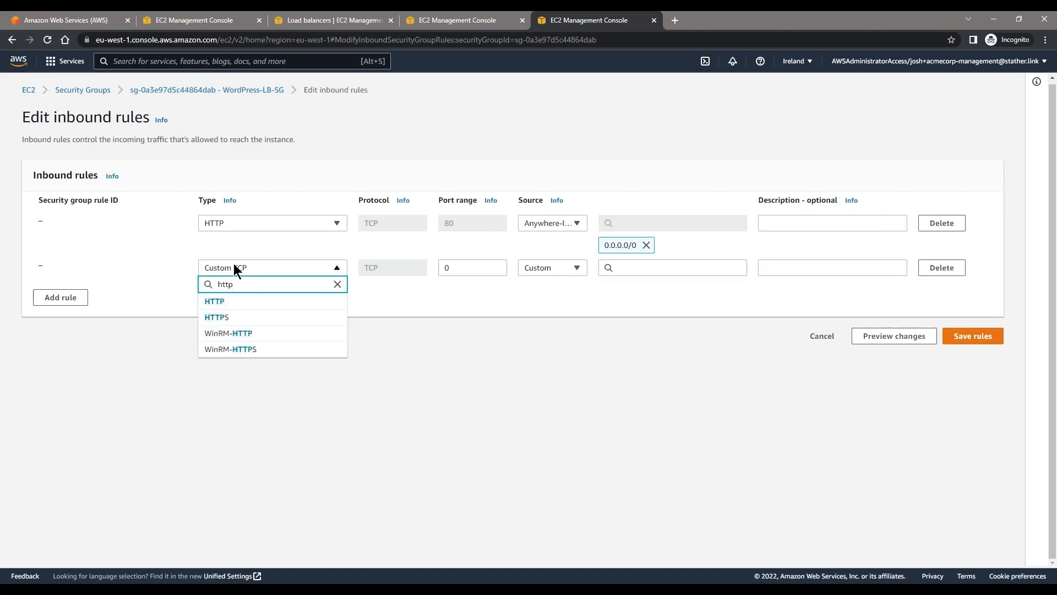
pyautogui.click(226, 318)
pyautogui.click(530, 269)
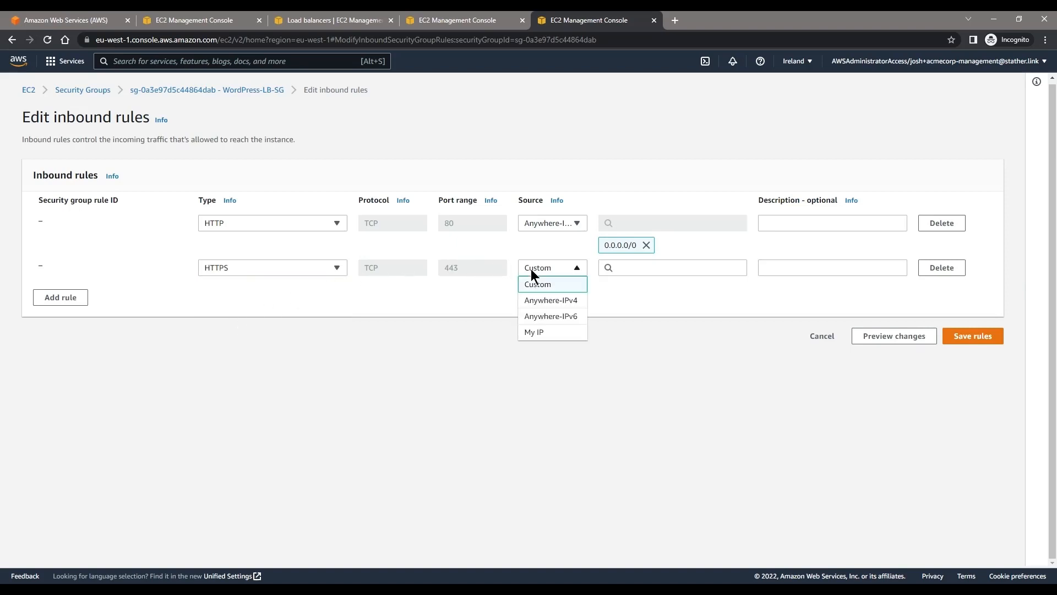
pyautogui.click(552, 302)
pyautogui.click(552, 227)
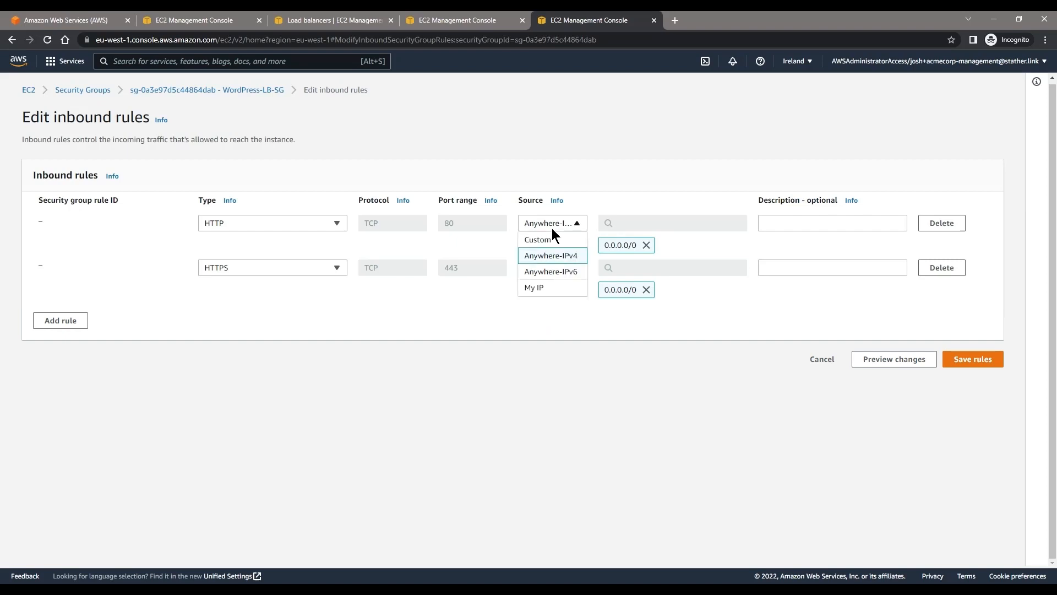
pyautogui.click(561, 272)
pyautogui.click(553, 224)
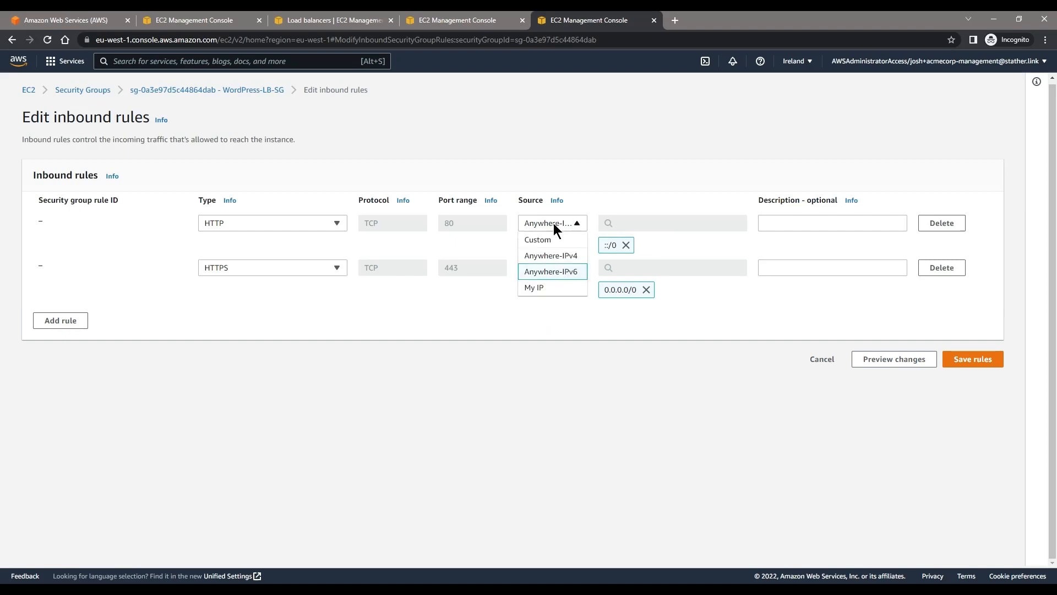
pyautogui.click(557, 256)
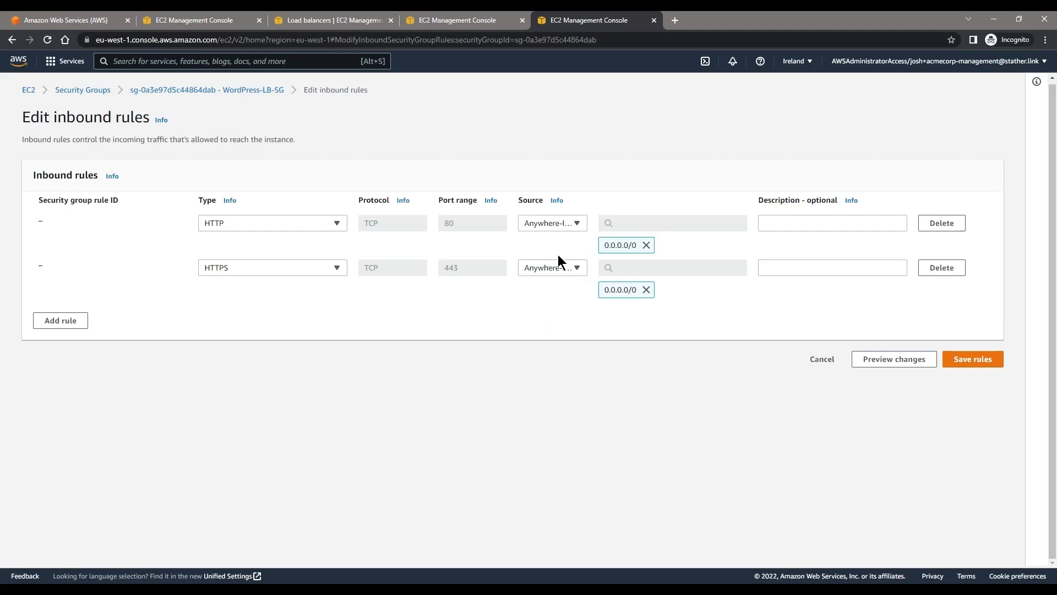
# Step: Add a third inbound rule of type HTTP with Anywhere-IPv6 as the source
pyautogui.click(61, 320)
pyautogui.click(297, 312)
pyautogui.write('http')
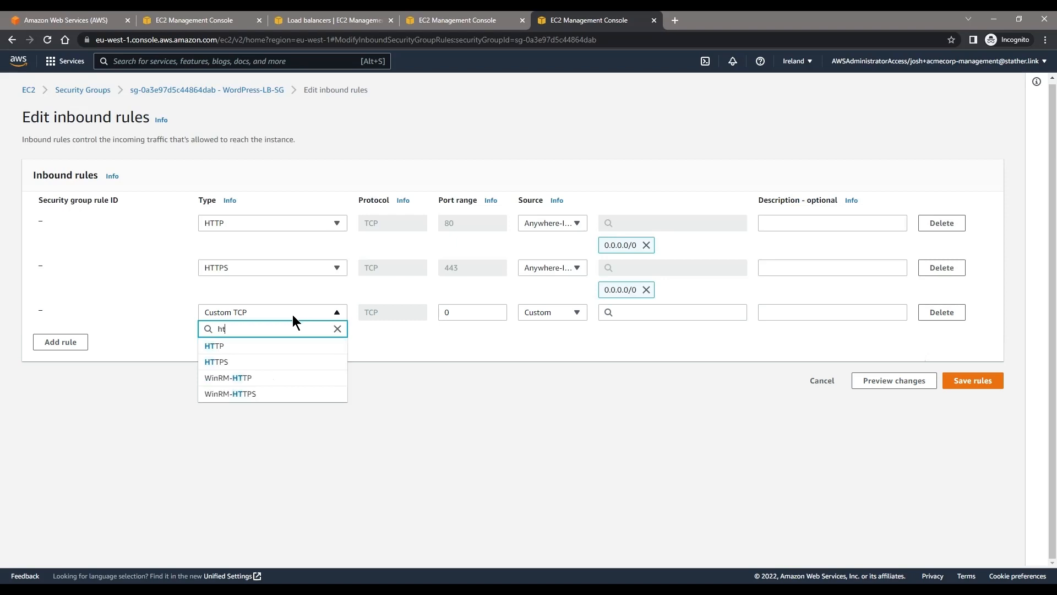
pyautogui.click(278, 344)
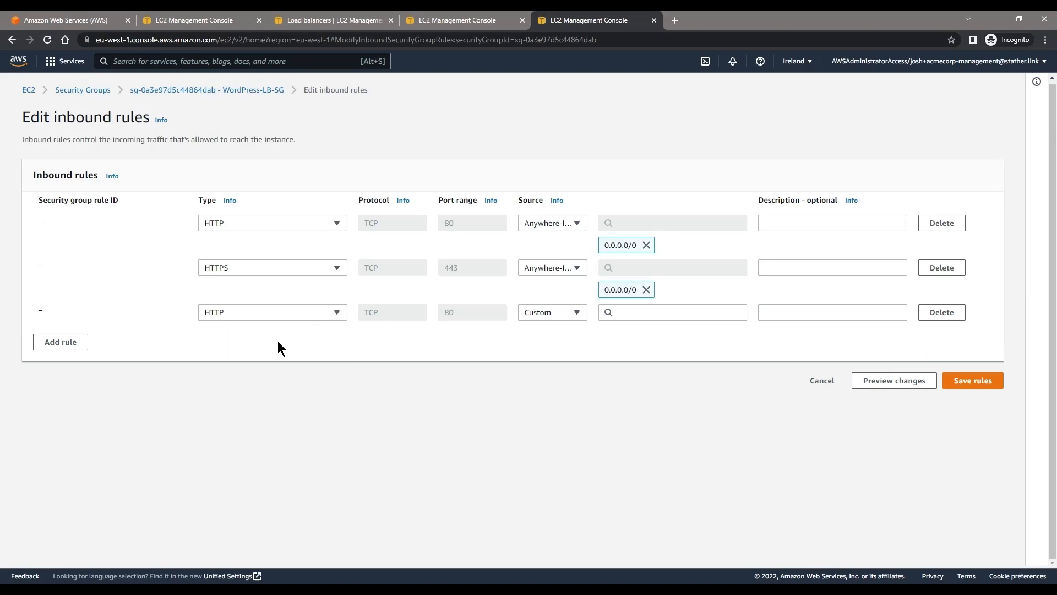
pyautogui.click(535, 317)
pyautogui.click(553, 358)
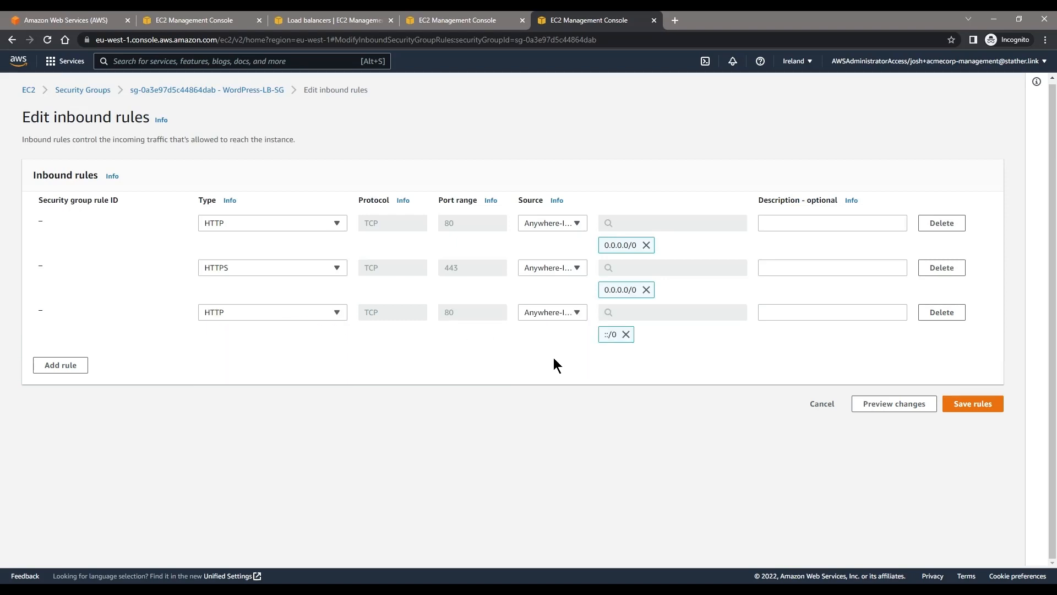
# Step: Add a fourth inbound rule of type HTTPS with Anywhere-IPv6 as the source and save the rules
pyautogui.click(72, 373)
pyautogui.click(238, 363)
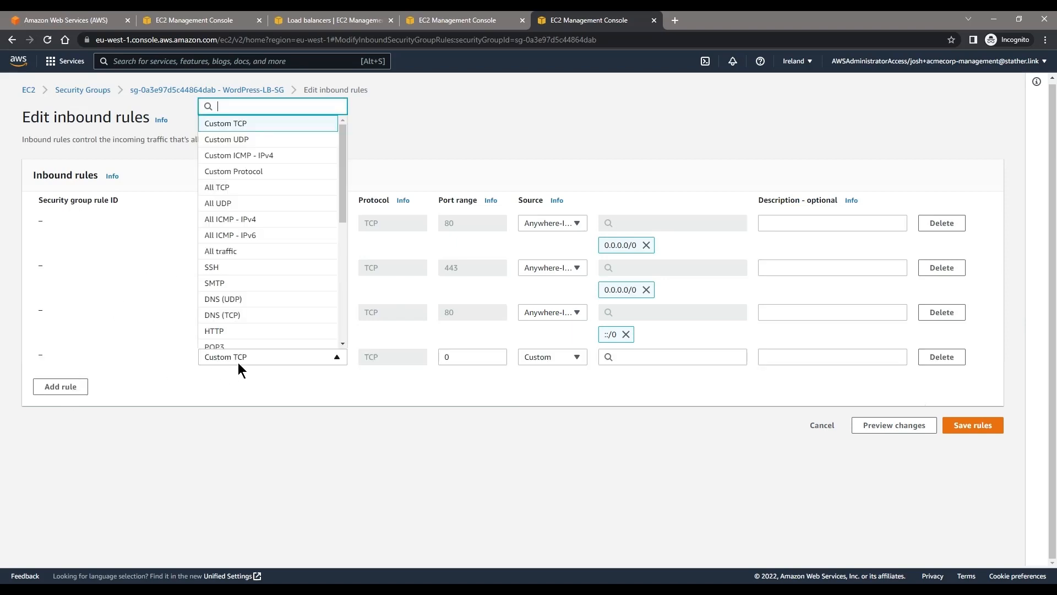
pyautogui.write('http')
pyautogui.click(239, 362)
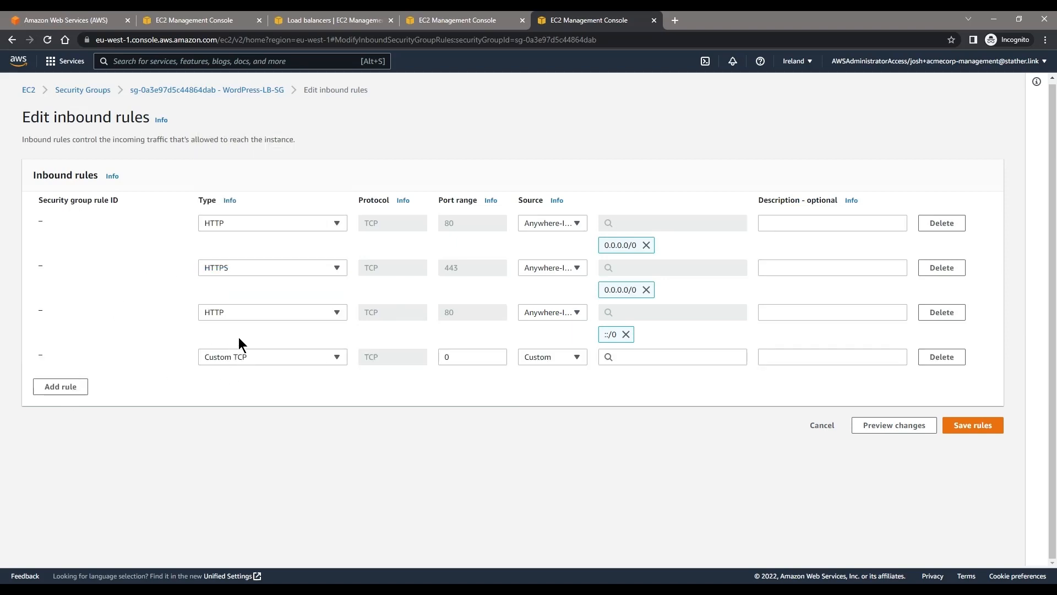
pyautogui.click(228, 356)
pyautogui.write('http')
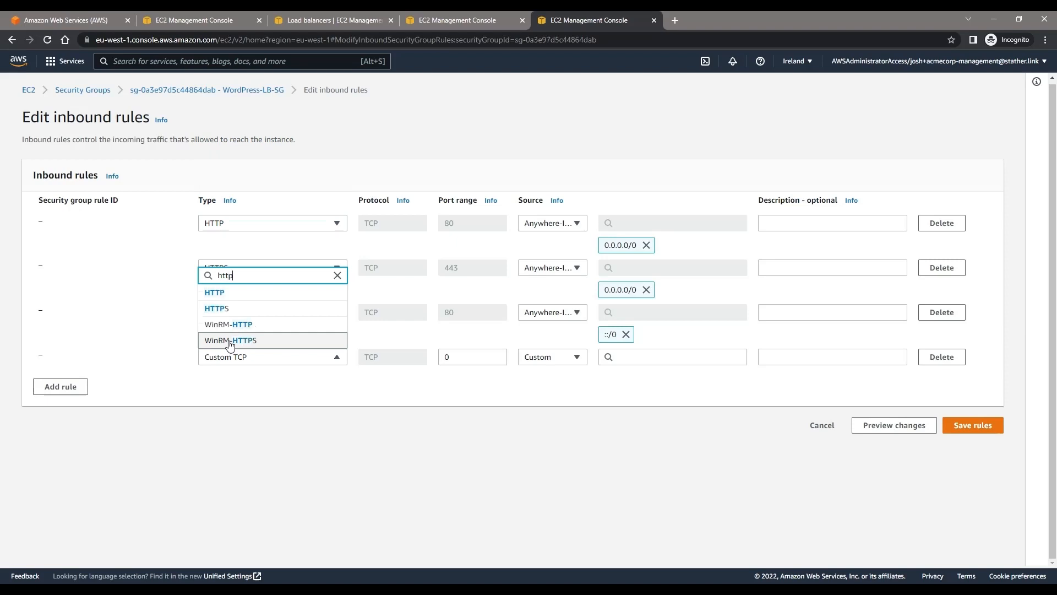
pyautogui.click(229, 312)
pyautogui.click(554, 356)
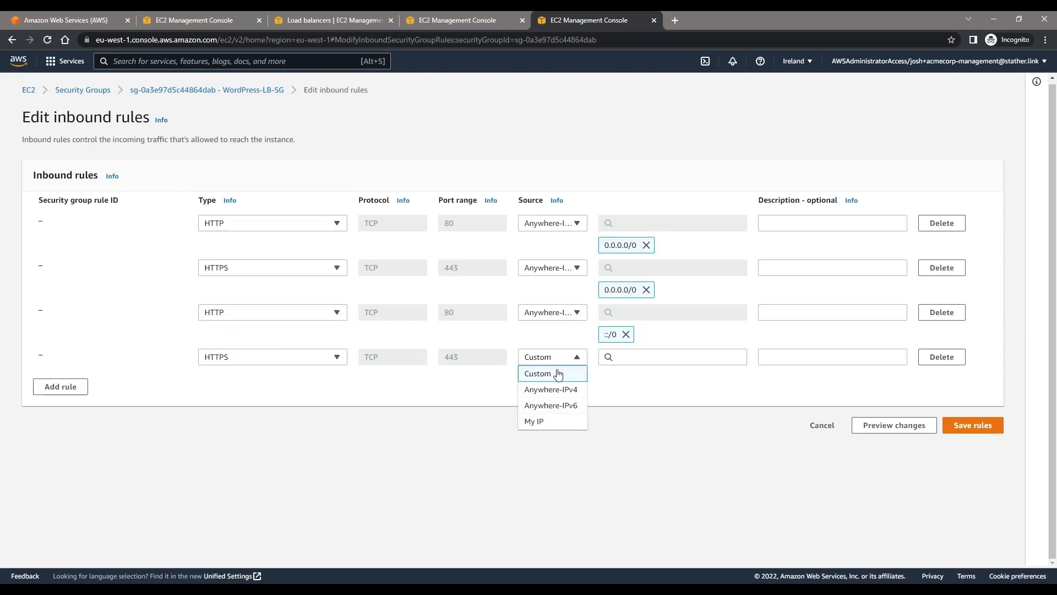
pyautogui.click(566, 406)
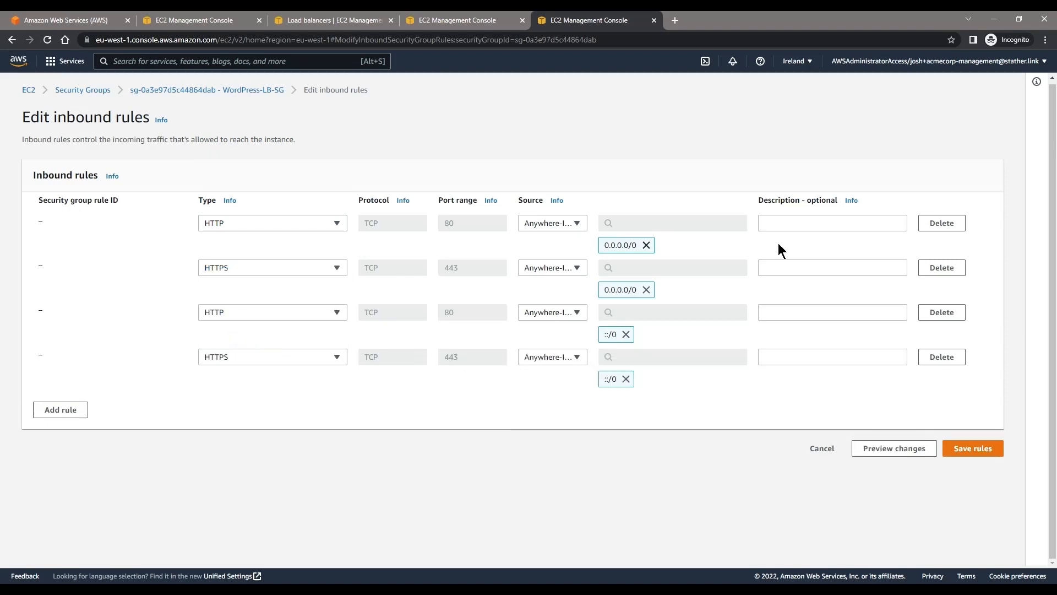
pyautogui.click(982, 450)
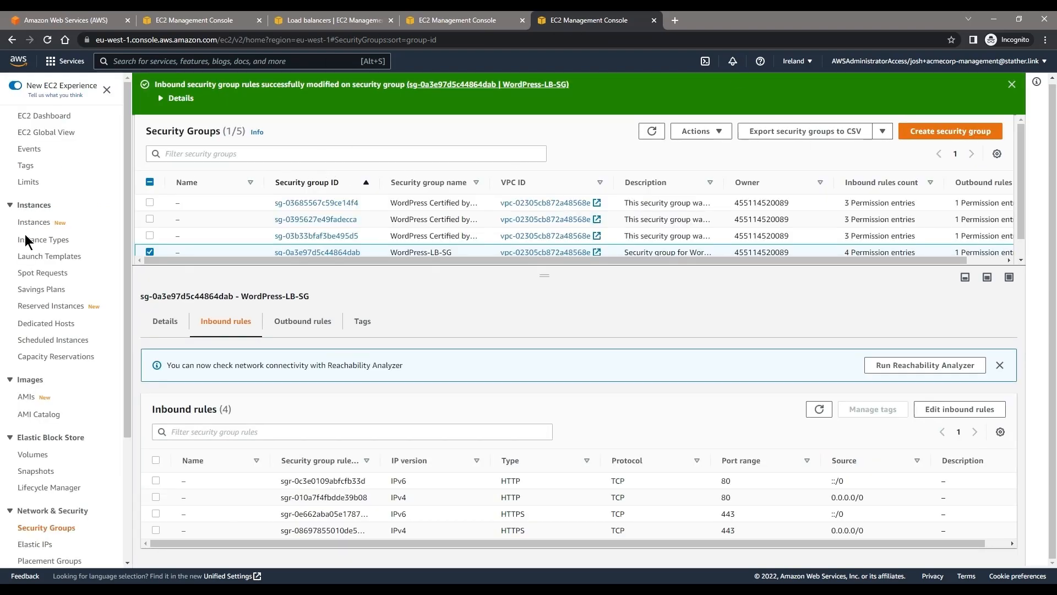
# Step: Go to the EC2 load balancers and show the listeners of WordPress-LB with enough room to read them
pyautogui.scroll(-3, 49, 259)
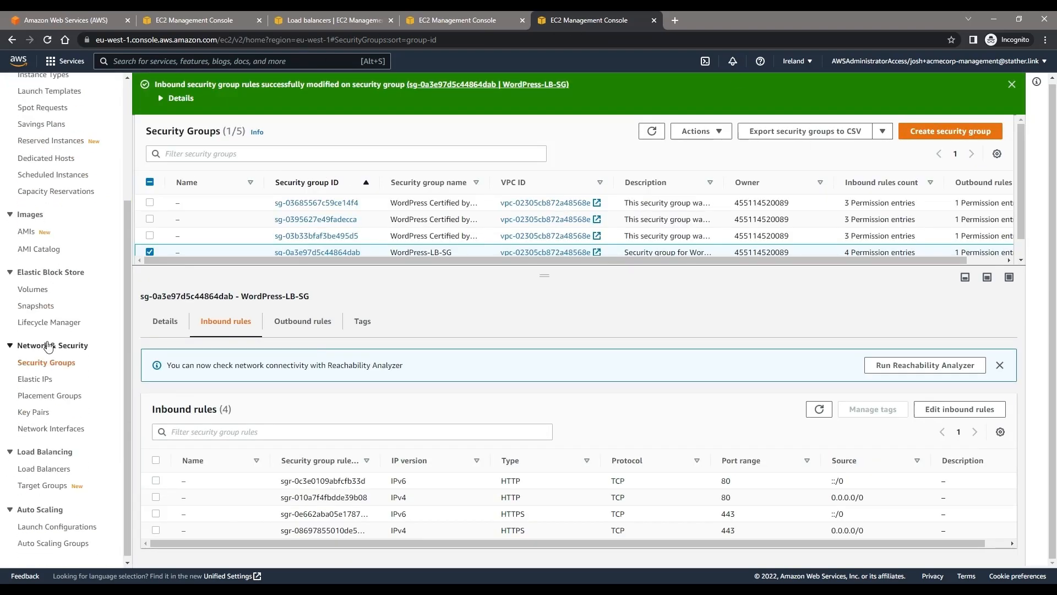
pyautogui.scroll(3, 50, 358)
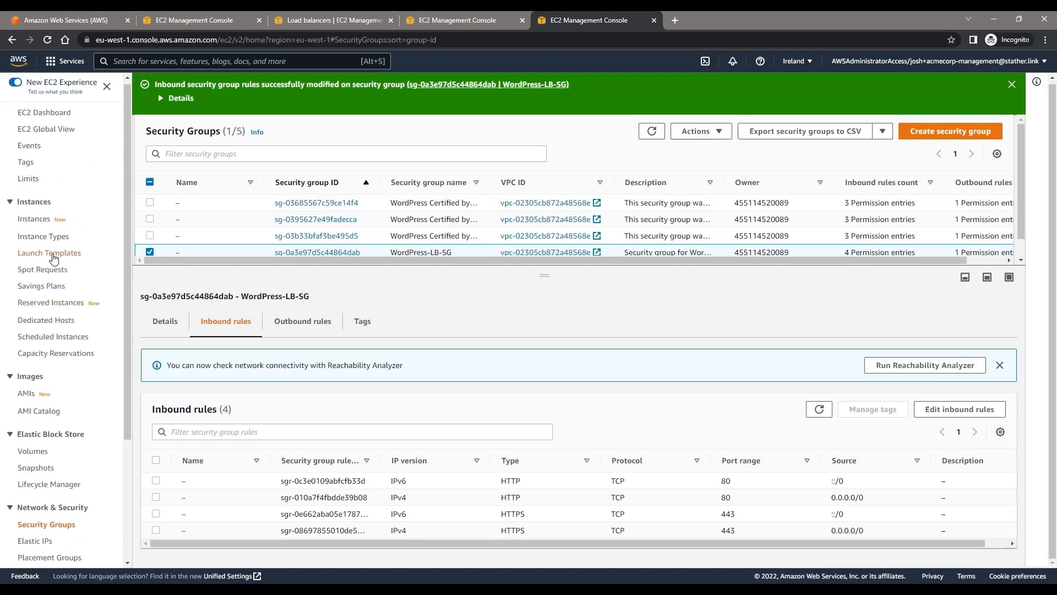
pyautogui.scroll(-3, 41, 380)
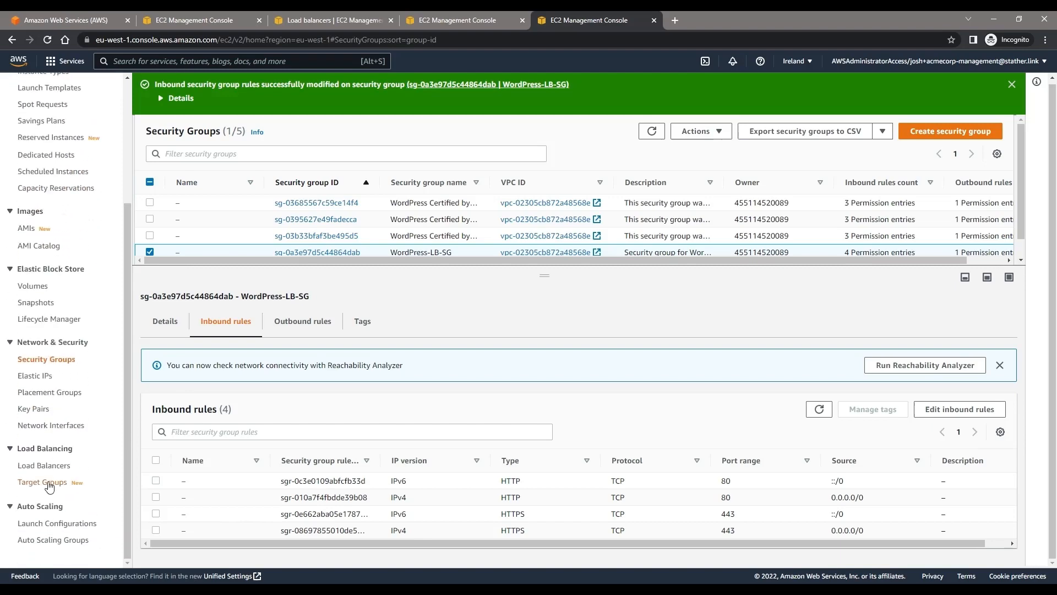
pyautogui.click(50, 483)
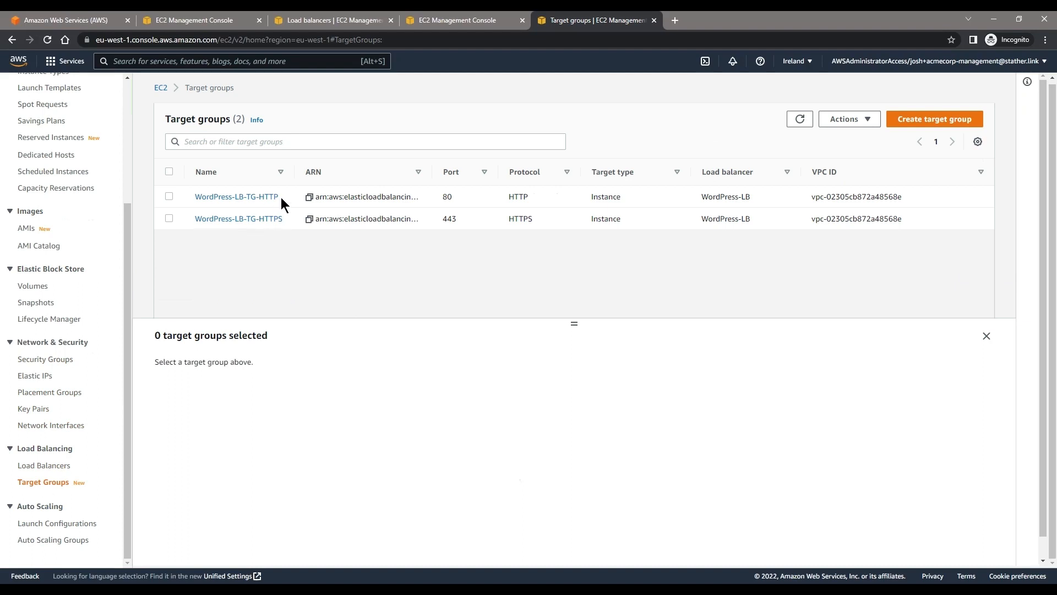
pyautogui.click(43, 466)
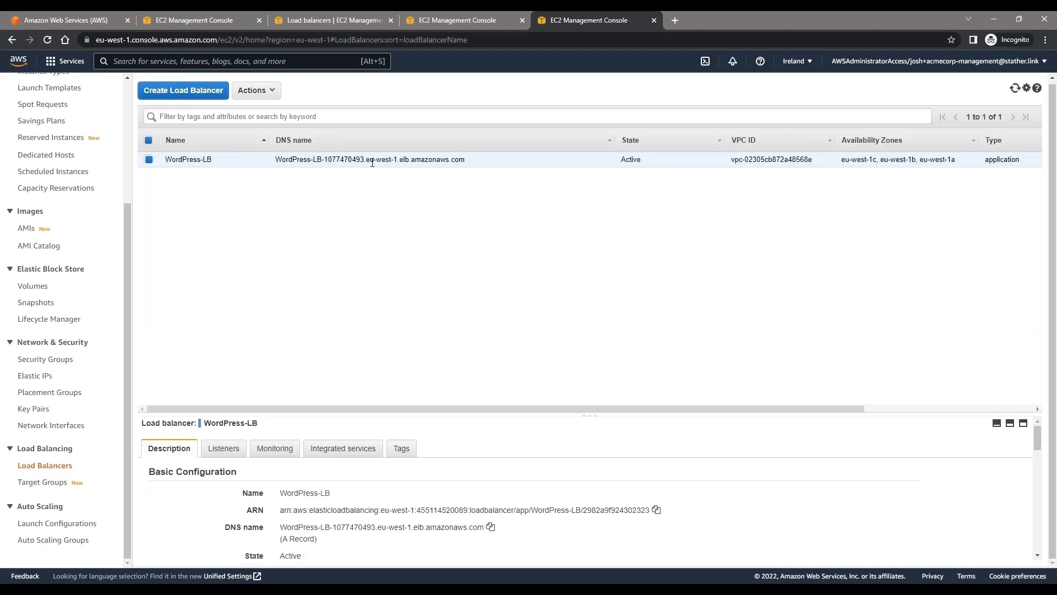
pyautogui.click(224, 447)
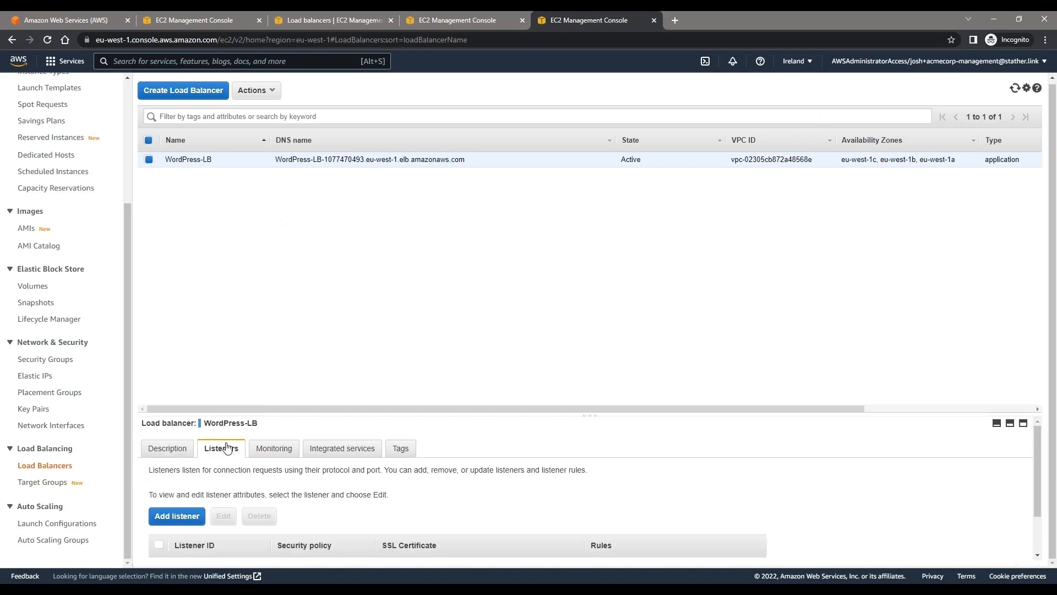
pyautogui.moveTo(407, 413); pyautogui.dragTo(414, 340)
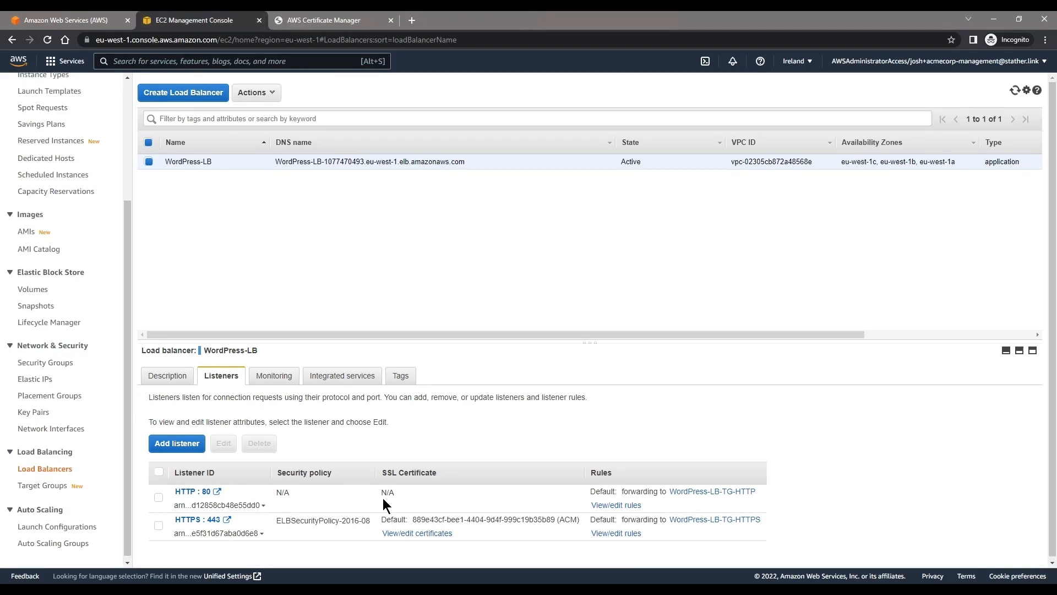
# Step: Open the certificates of the HTTPS:443 listener and bring up the certificates available for changing its default
pyautogui.moveTo(465, 540); pyautogui.dragTo(420, 528)
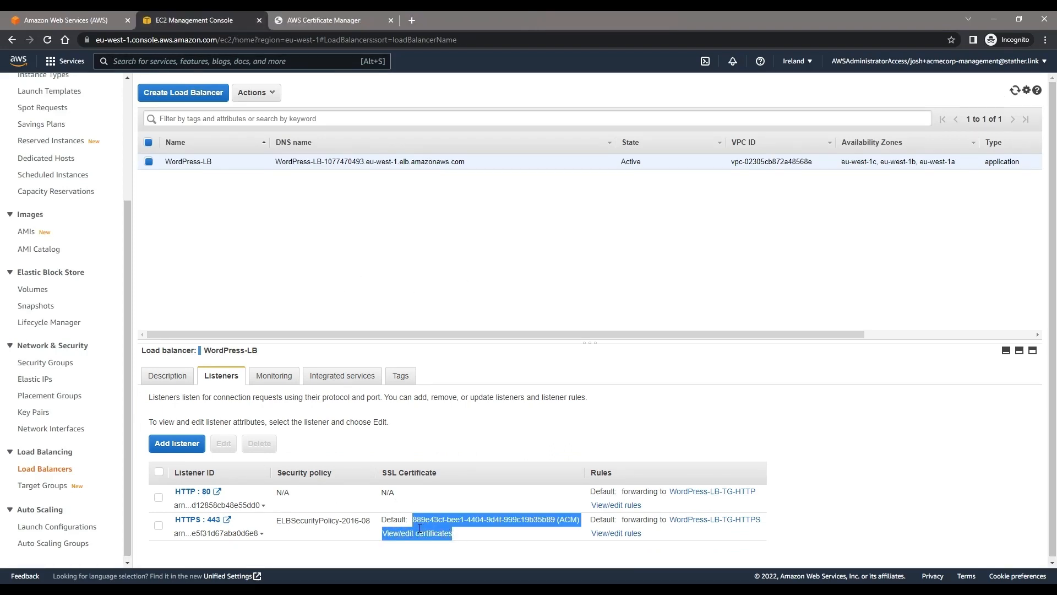
pyautogui.click(448, 527)
pyautogui.click(423, 533)
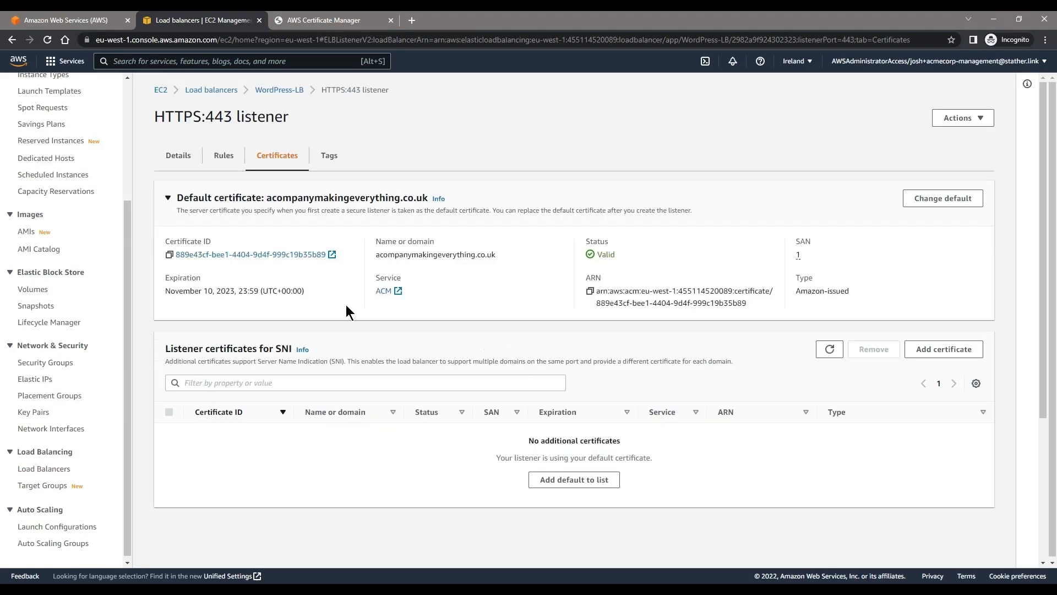
pyautogui.click(929, 202)
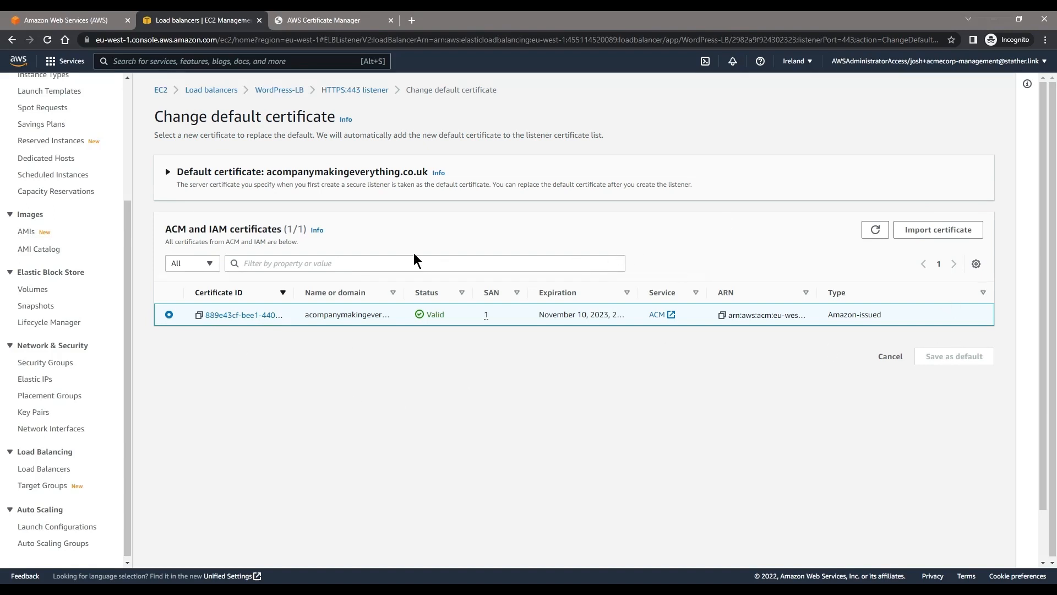
# Step: Start a public certificate request in AWS Certificate Manager with *.acompanymakingeverything.co.uk as the fully qualified domain name
pyautogui.click(360, 21)
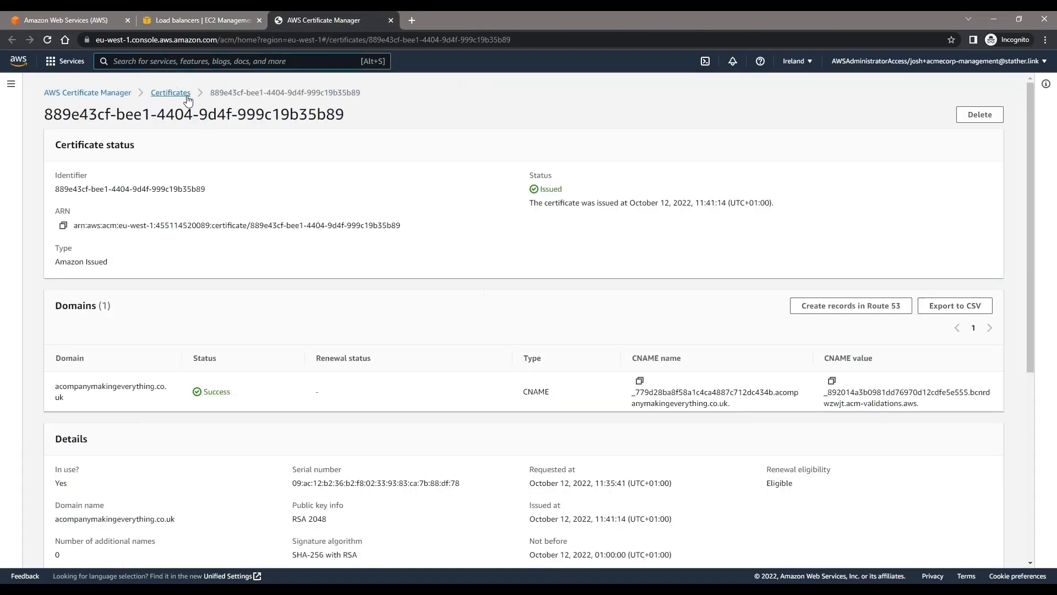
pyautogui.click(170, 93)
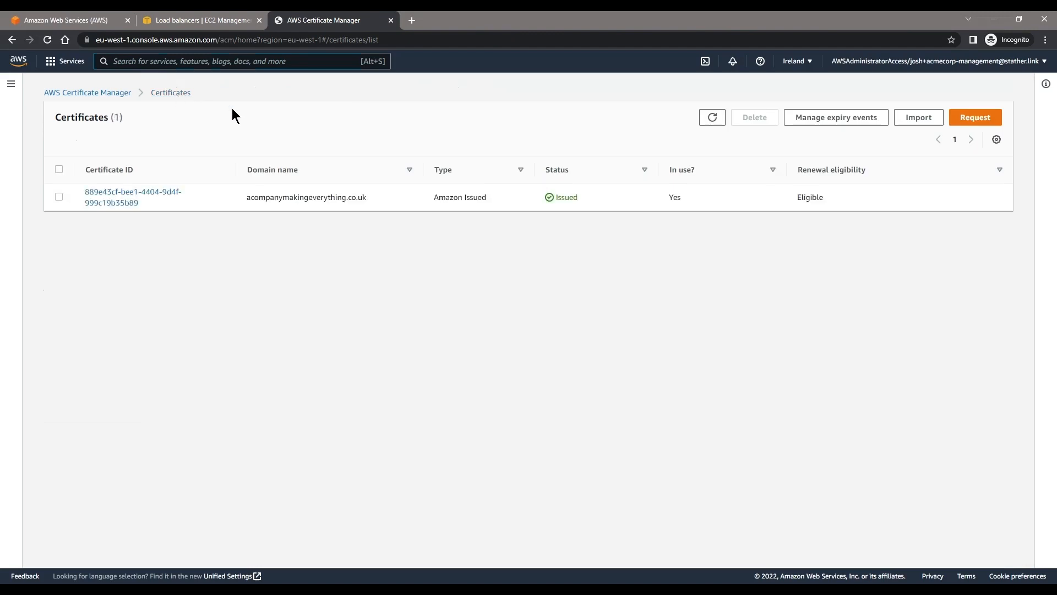
pyautogui.click(952, 122)
pyautogui.click(628, 288)
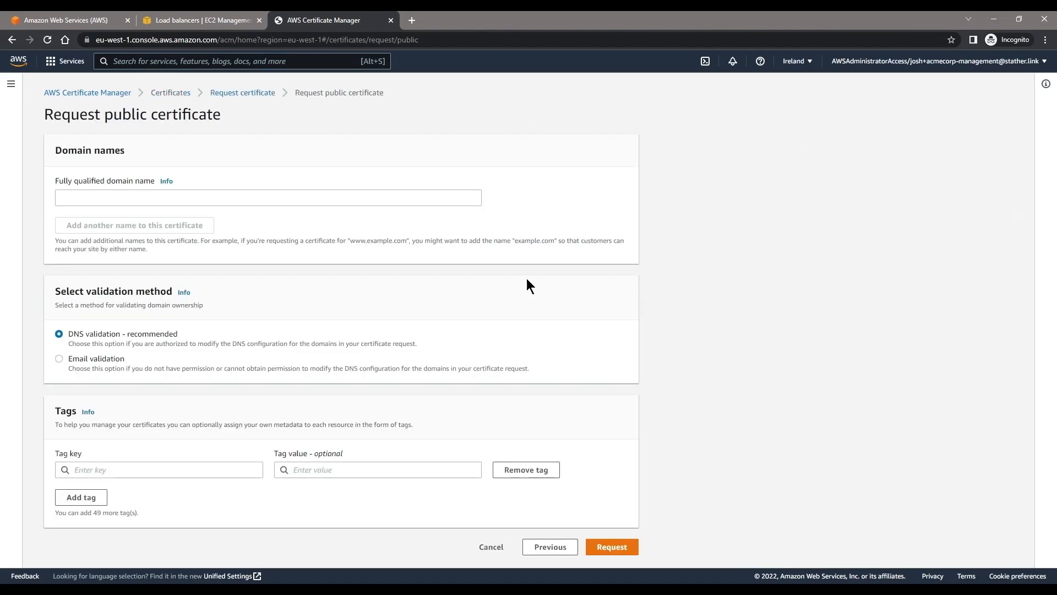
pyautogui.click(168, 200)
pyautogui.write('*.acompanymakingev')
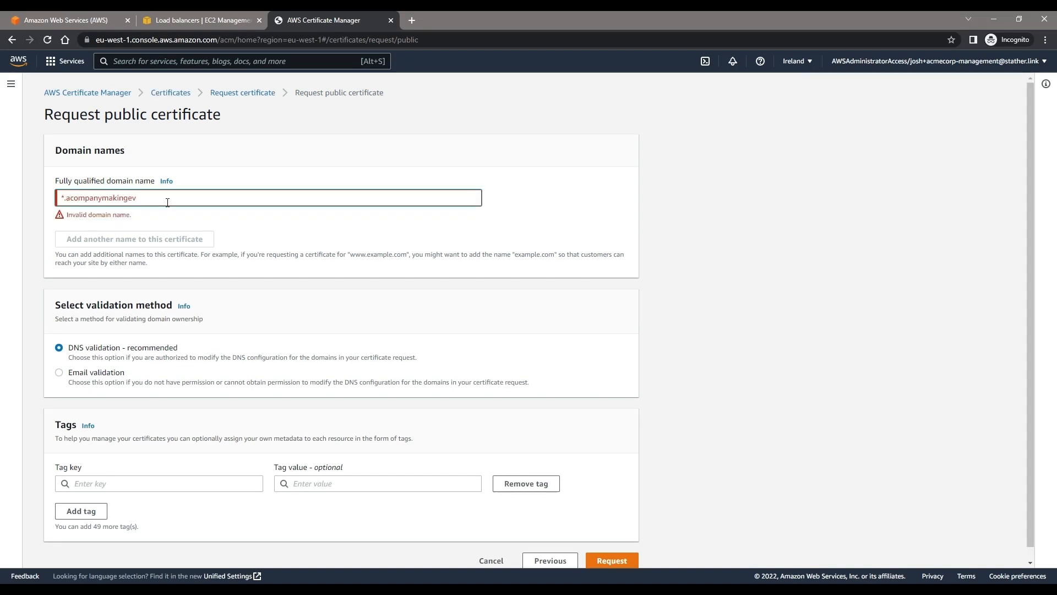
pyautogui.write('erything.co.uk')
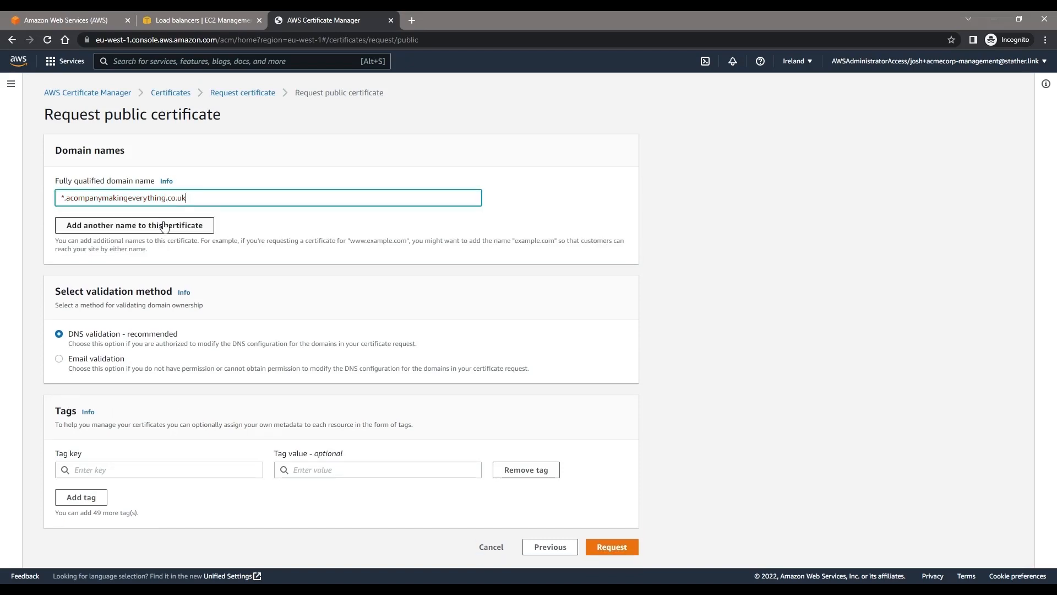
pyautogui.click(338, 251)
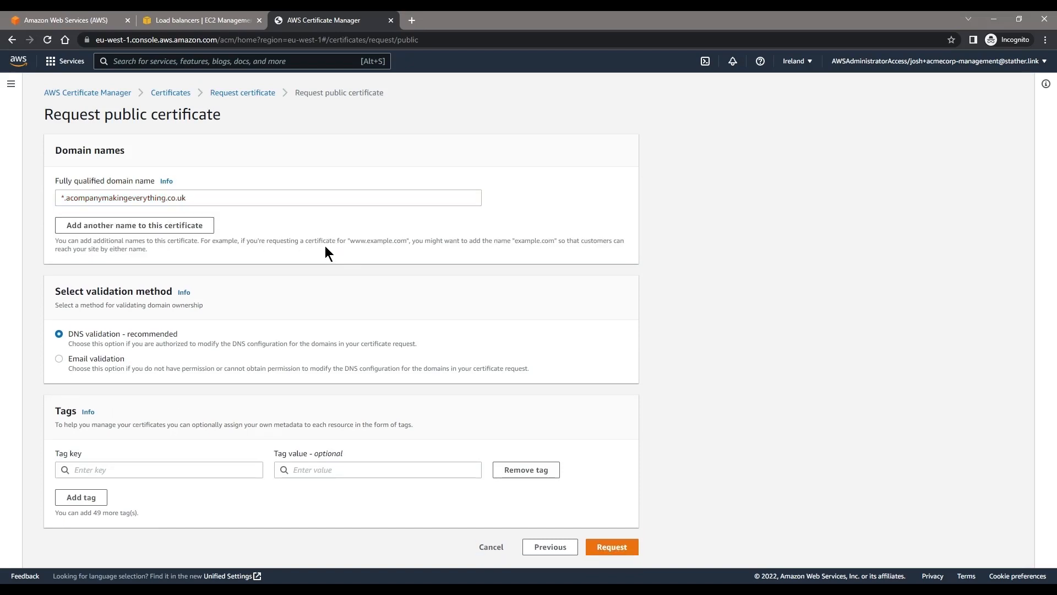
# Step: Add acompanymakingeverything.co.uk as a second name on the certificate and submit the request with DNS validation
pyautogui.click(202, 230)
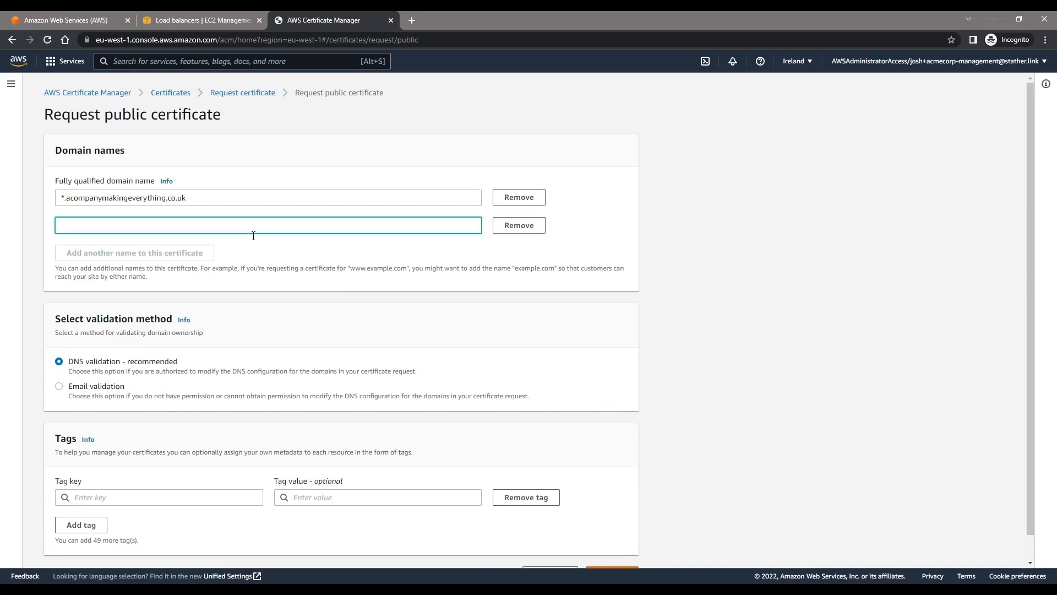
pyautogui.write('acompanby')
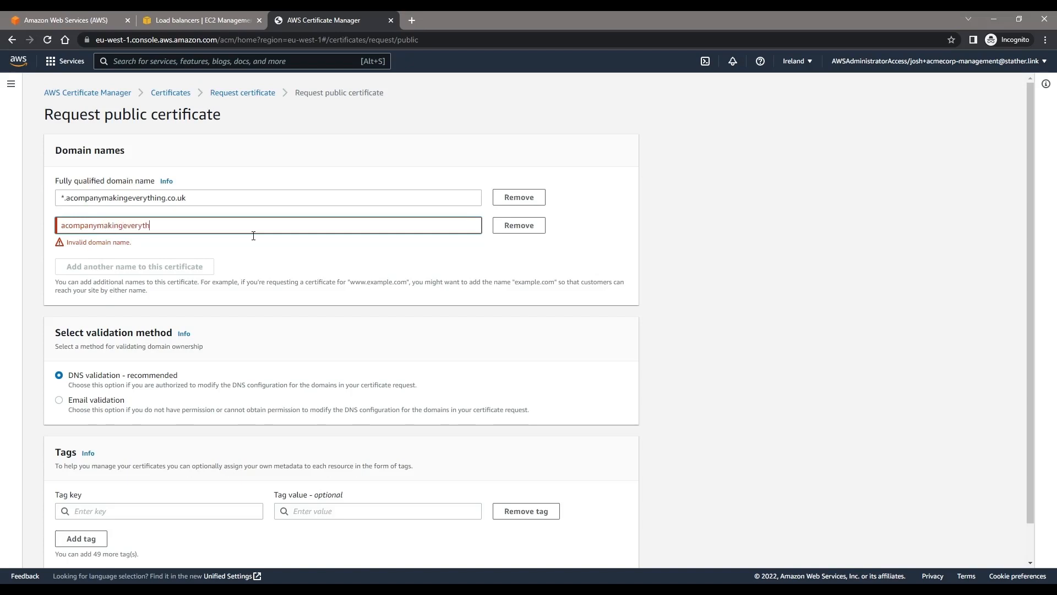
pyautogui.write('o.uk')
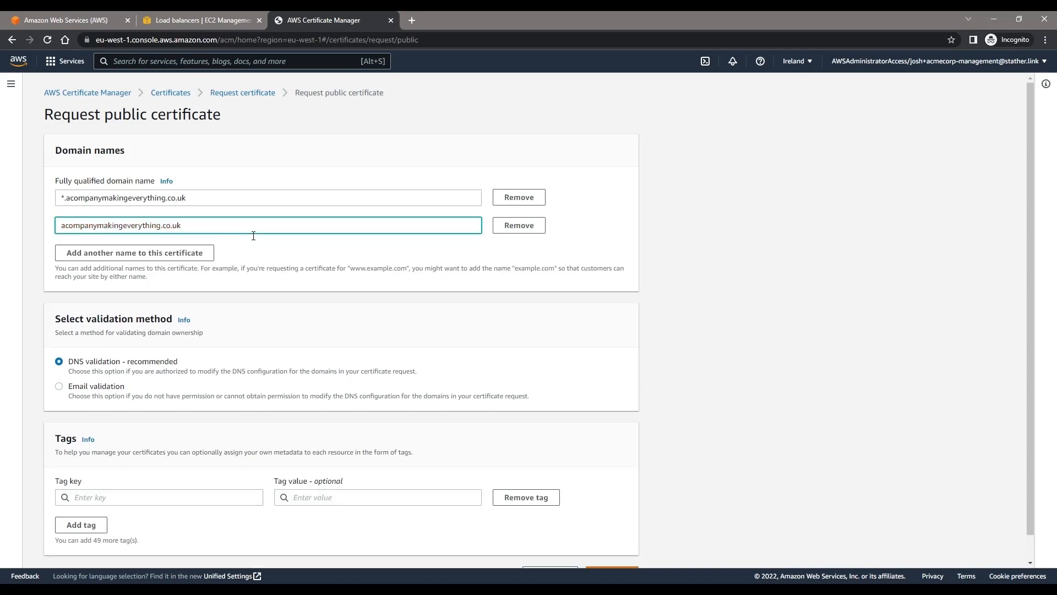
pyautogui.scroll(-1, 167, 326)
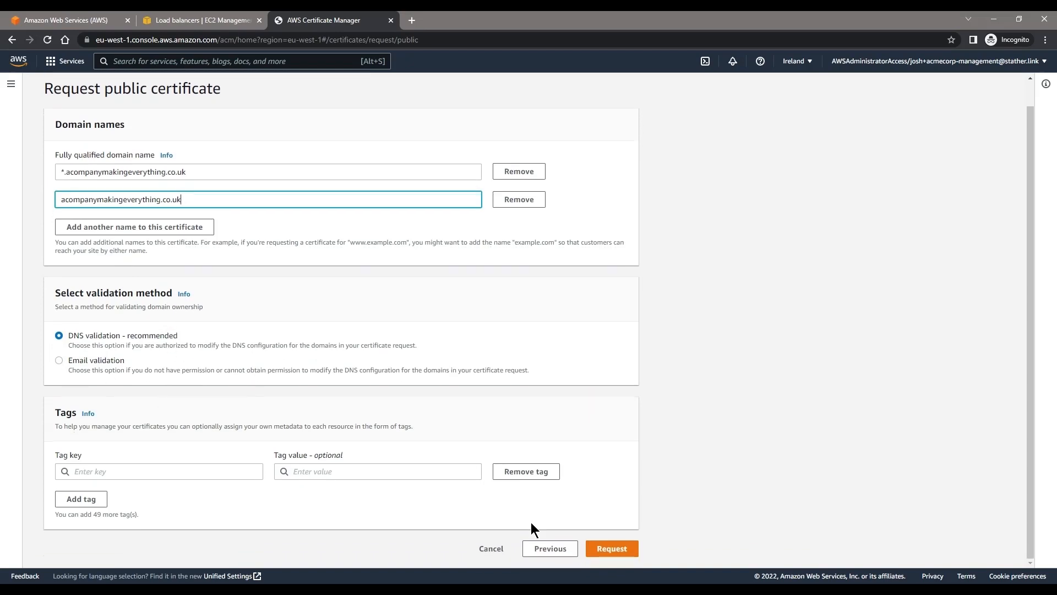
pyautogui.click(637, 553)
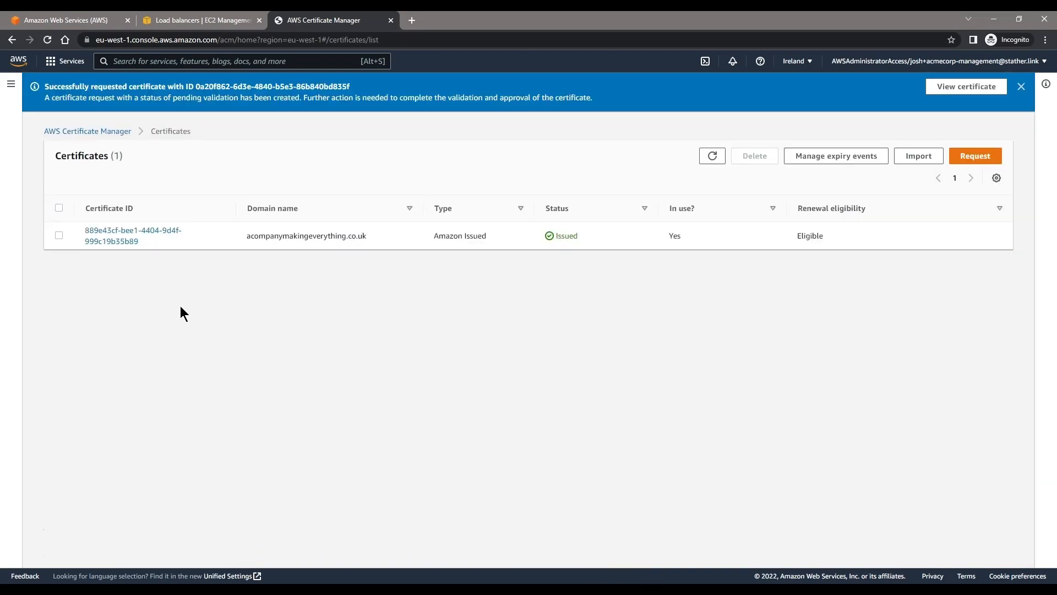
# Step: Open the acompanymakingeverything.co.uk certificate's details in ACM, and bring up that domain's DNS records on GoDaddy in a new tab
pyautogui.click(117, 231)
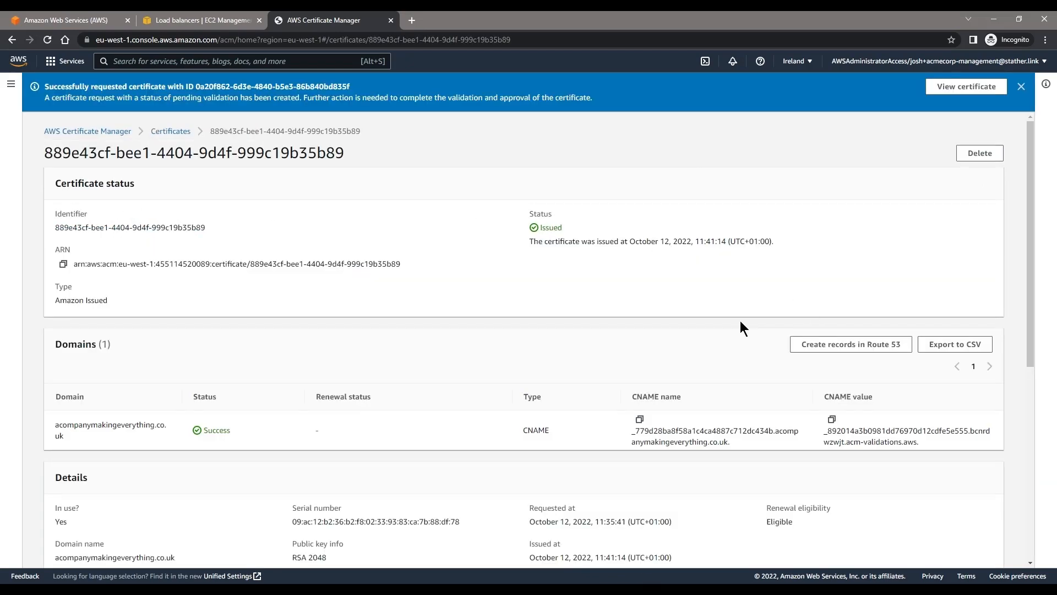
pyautogui.scroll(-1, 740, 320)
pyautogui.click(411, 20)
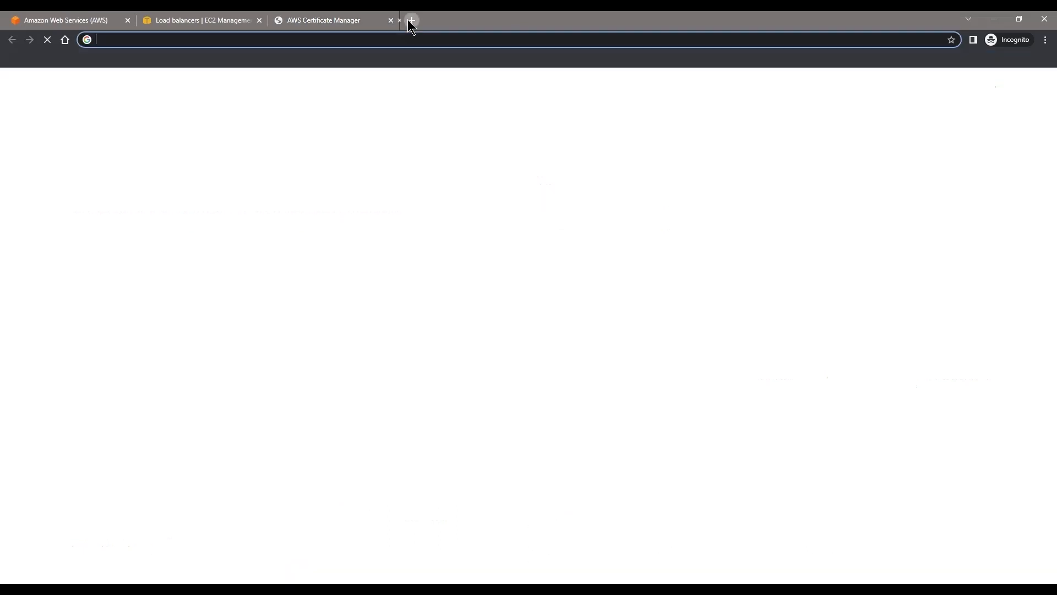
pyautogui.write('god')
pyautogui.press('Down')
pyautogui.press('Down')
pyautogui.press('Down')
pyautogui.press('Return')
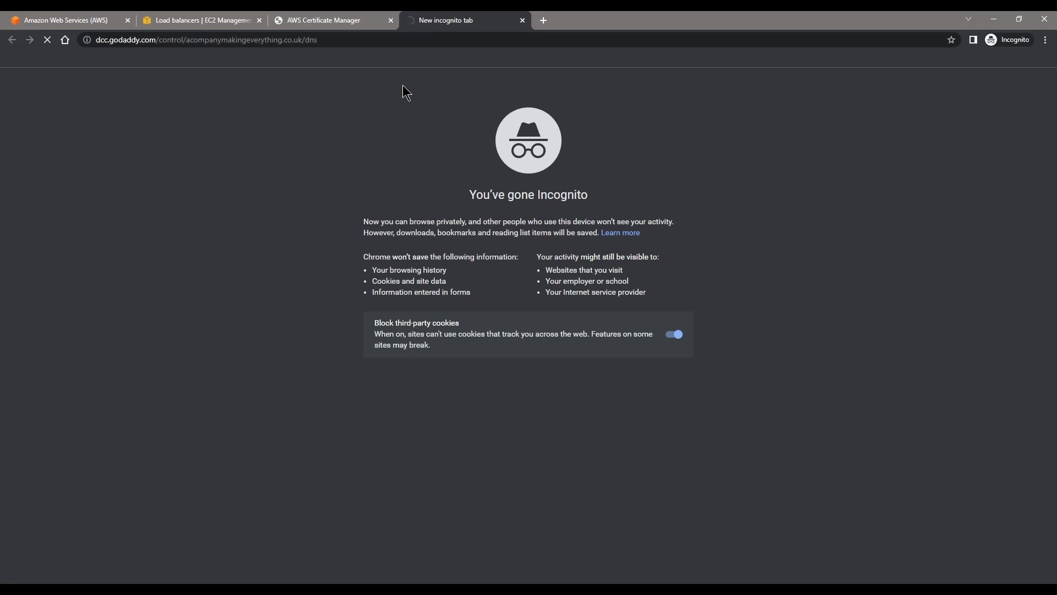
pyautogui.scroll(-8, 348, 346)
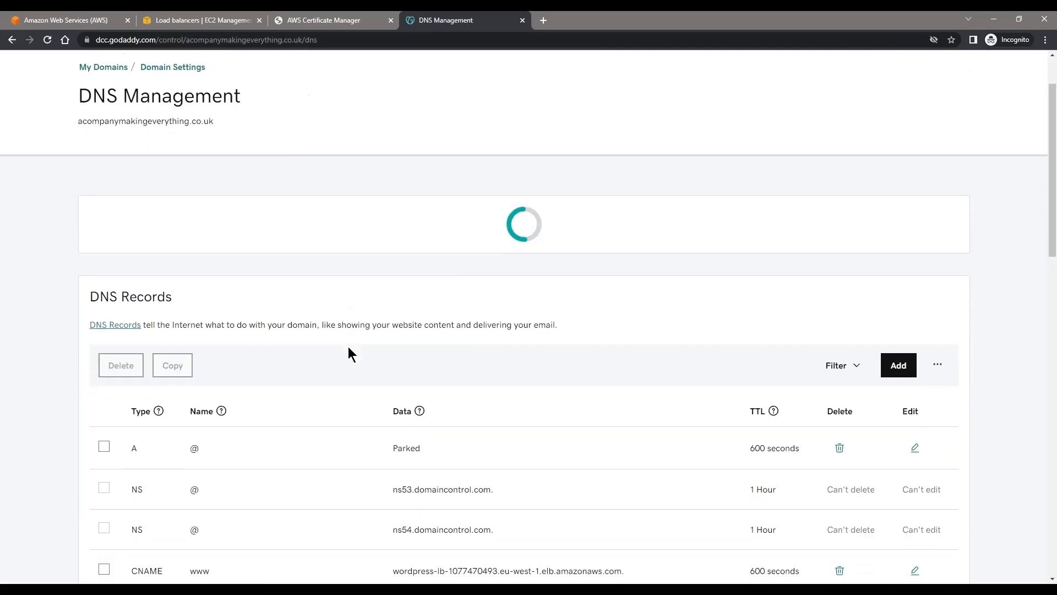
pyautogui.scroll(-1, 118, 362)
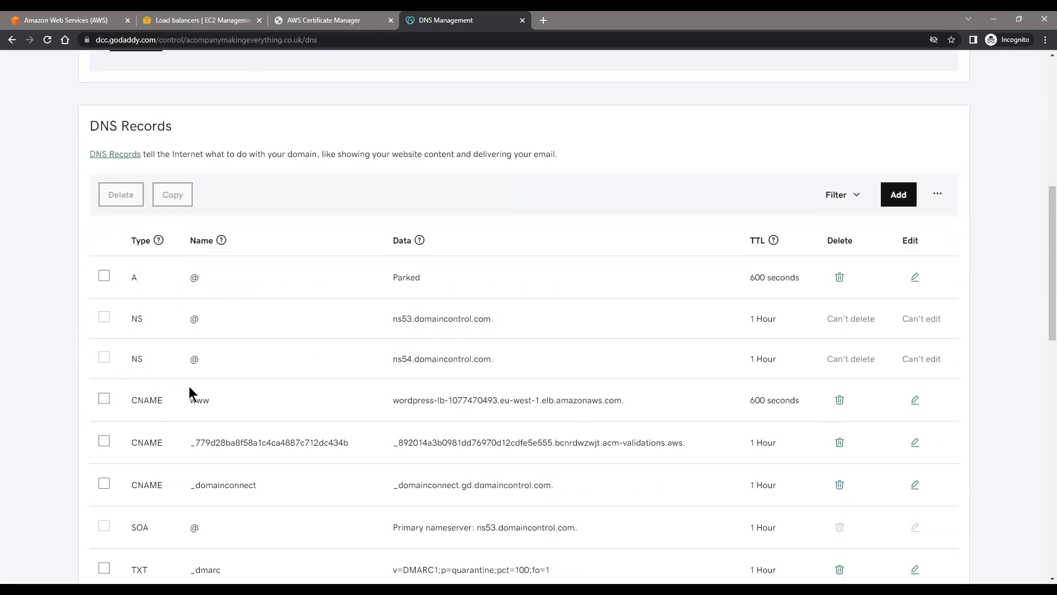
# Step: Try to update the existing acm-validations CNAME record on GoDaddy with the CNAME name and value from the ACM certificate
pyautogui.click(104, 440)
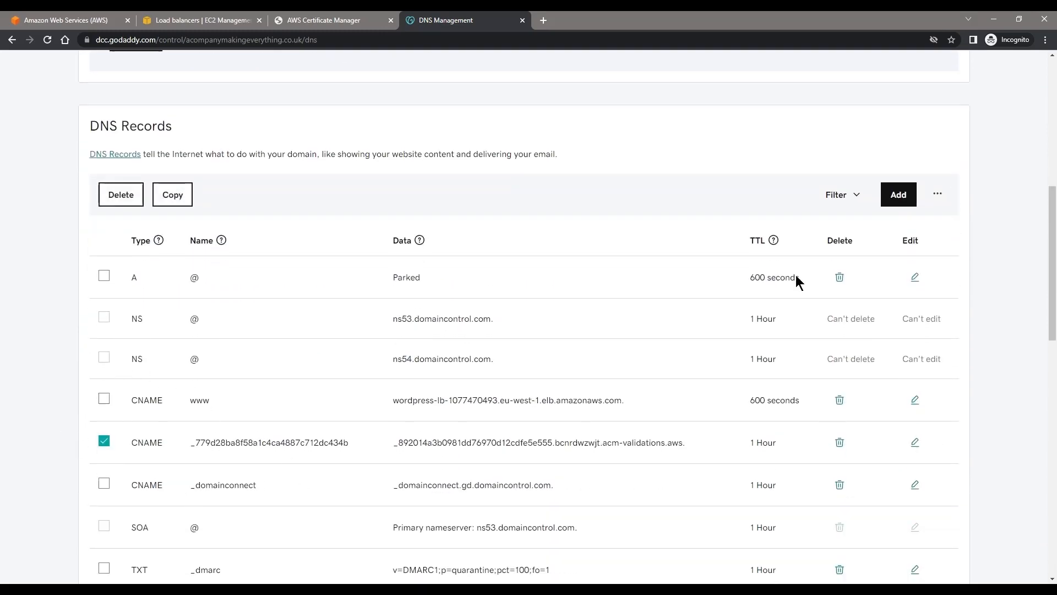
pyautogui.click(937, 194)
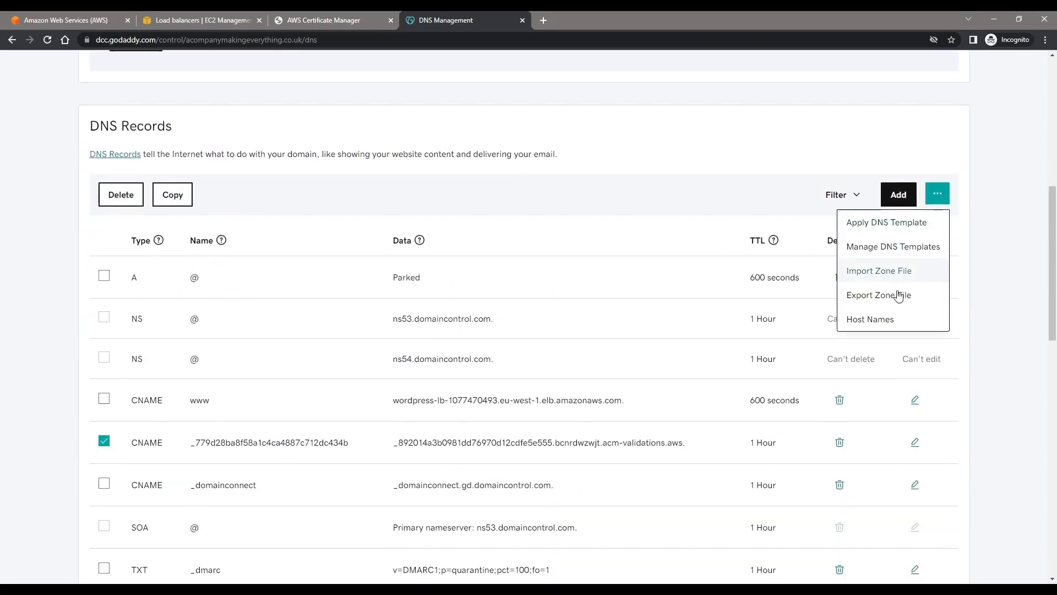
pyautogui.click(167, 440)
pyautogui.scroll(5, 236, 436)
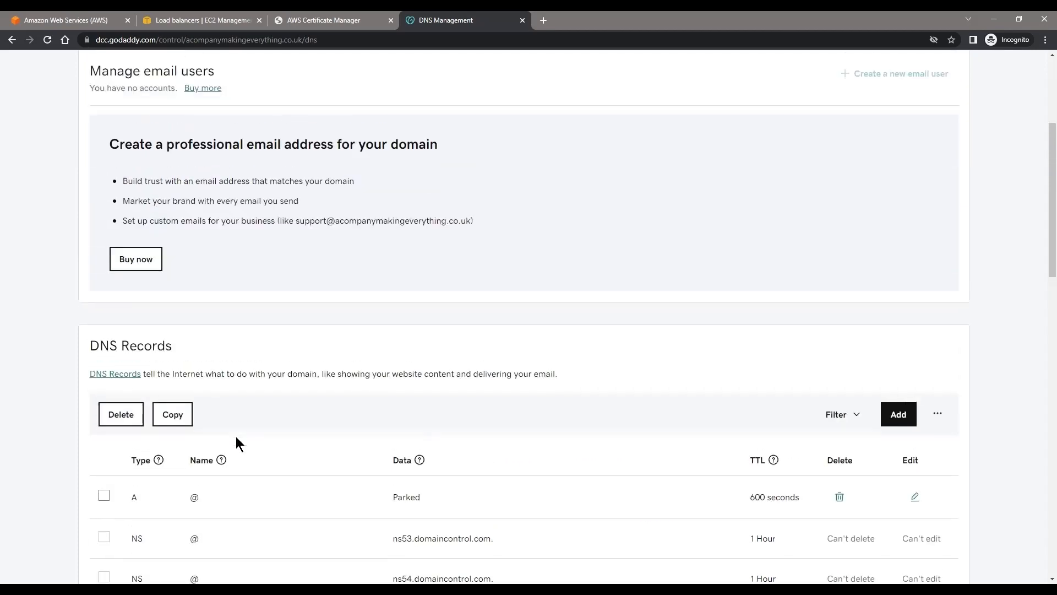
pyautogui.scroll(-3, 520, 418)
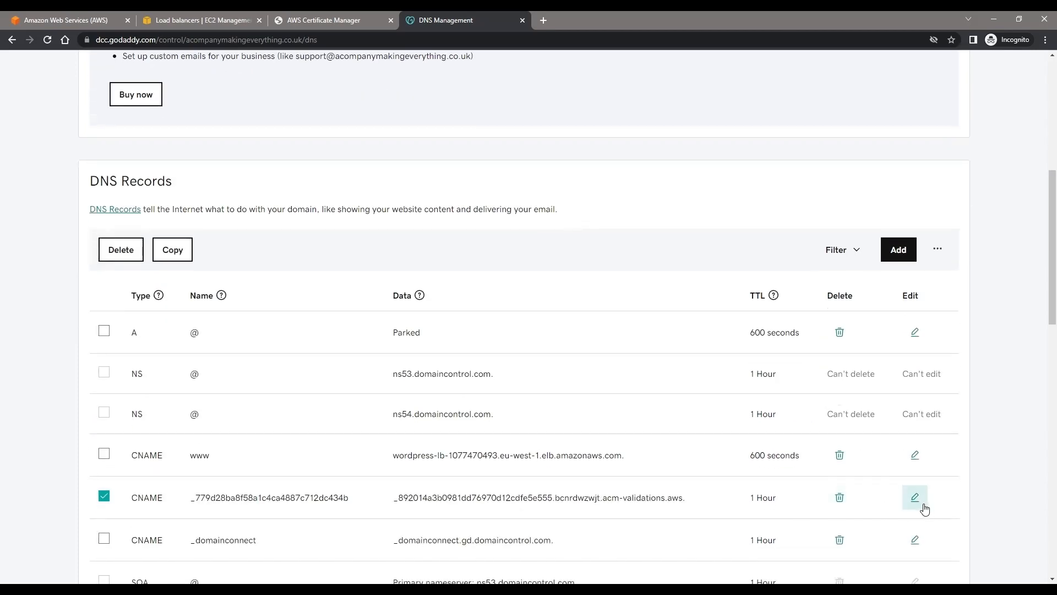
pyautogui.click(916, 498)
pyautogui.scroll(-2, 573, 337)
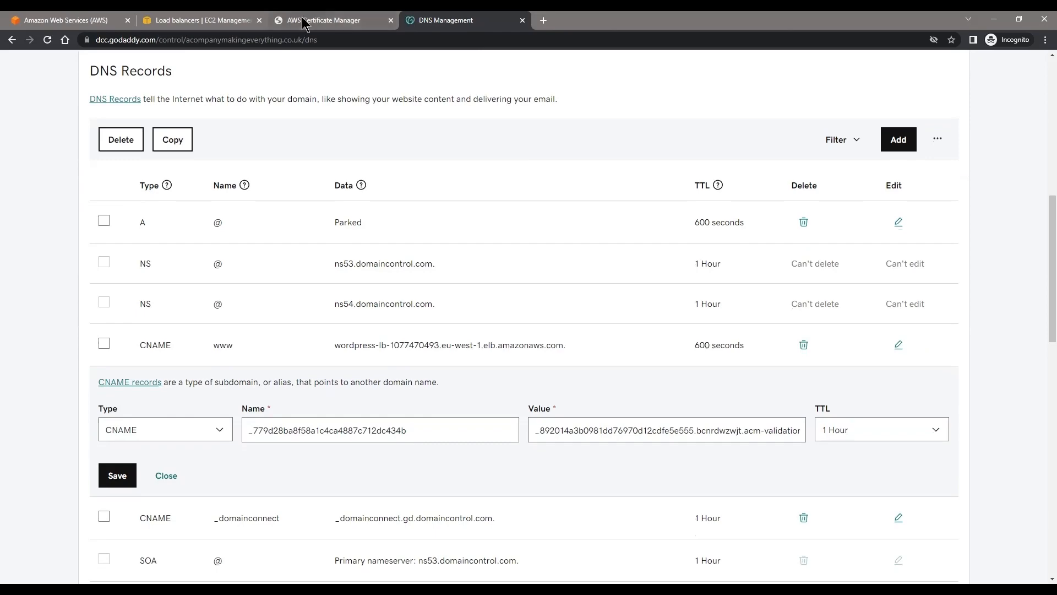
pyautogui.click(319, 20)
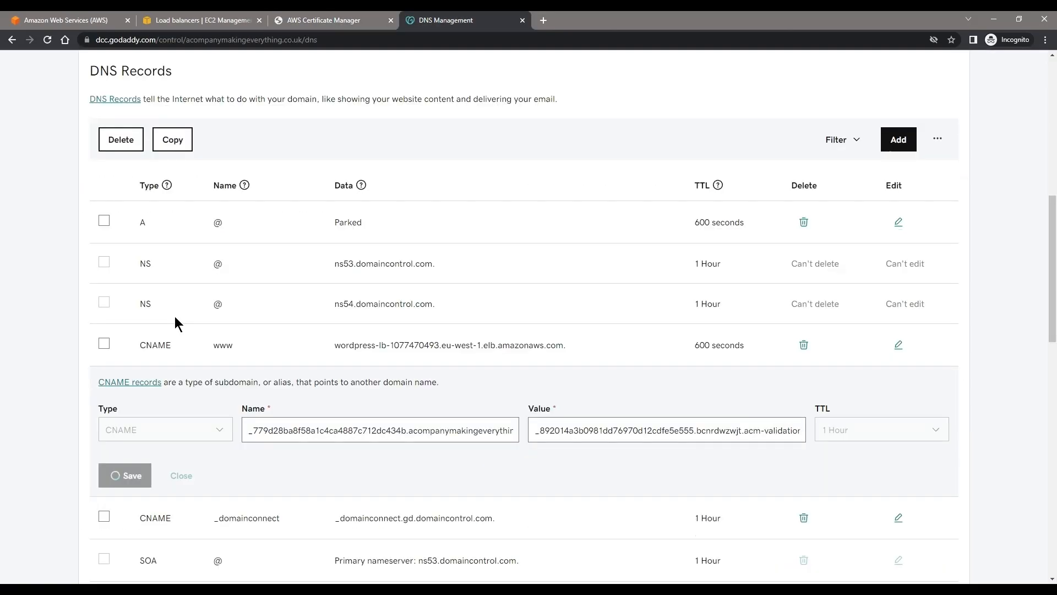
pyautogui.press('Return')
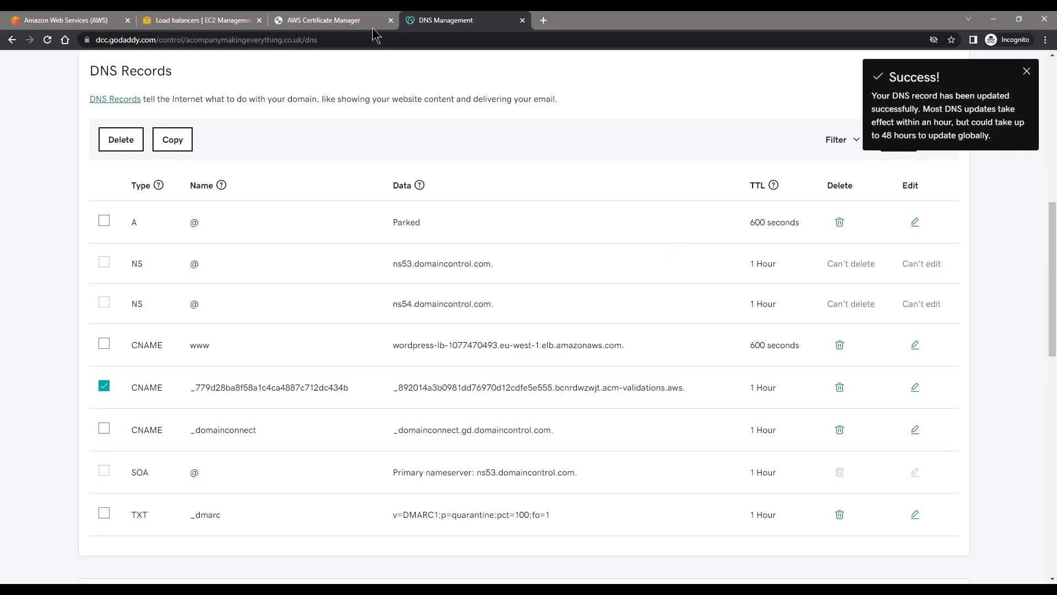
pyautogui.click(347, 21)
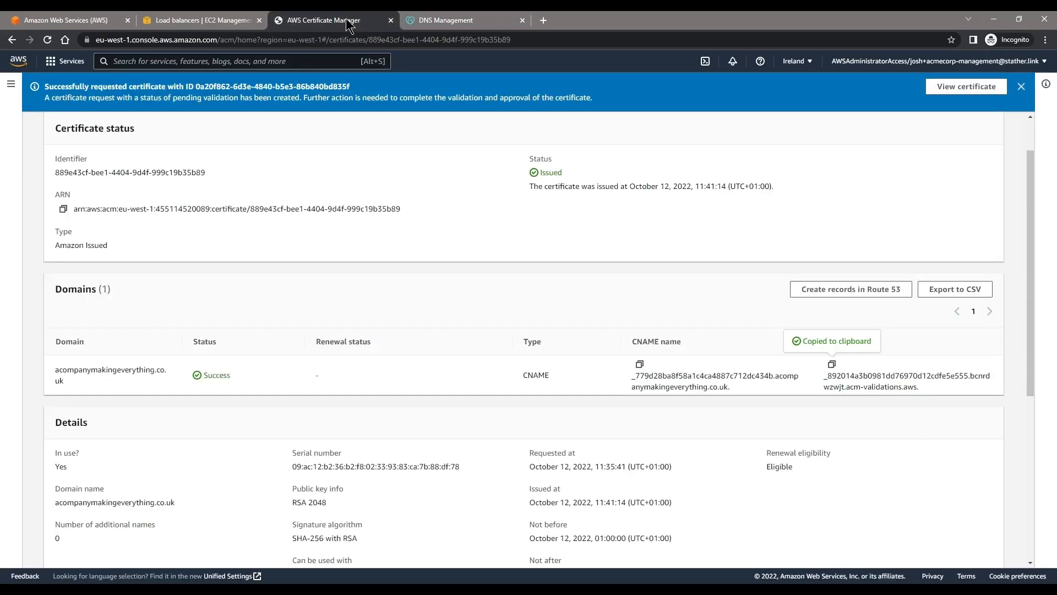
# Step: Refresh the ACM certificate list and open the *.acompanymakingeverything.co.uk certificate to review its domain validation records
pyautogui.scroll(1, 735, 284)
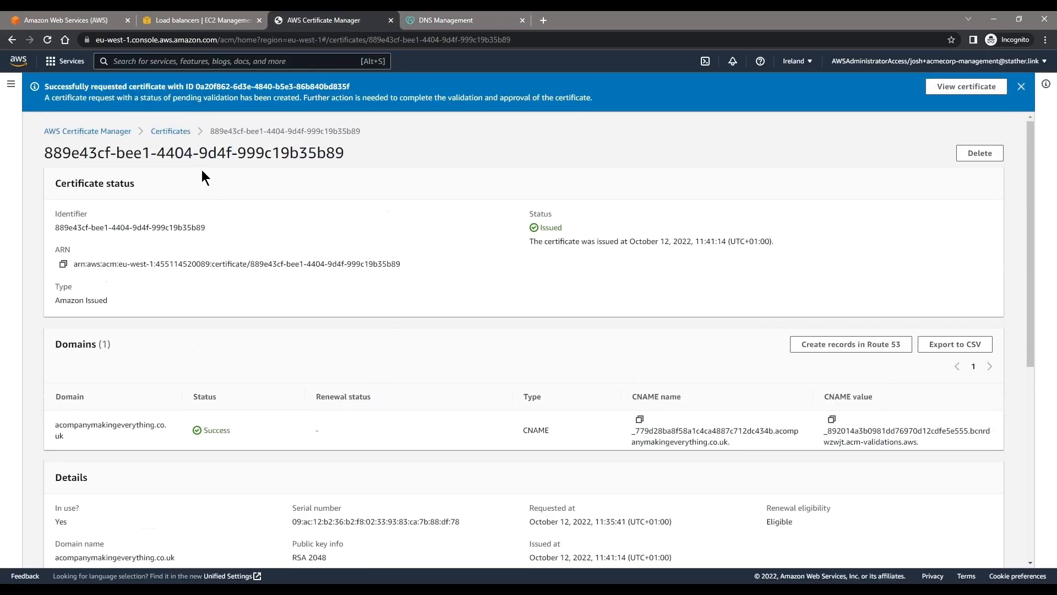
pyautogui.click(170, 131)
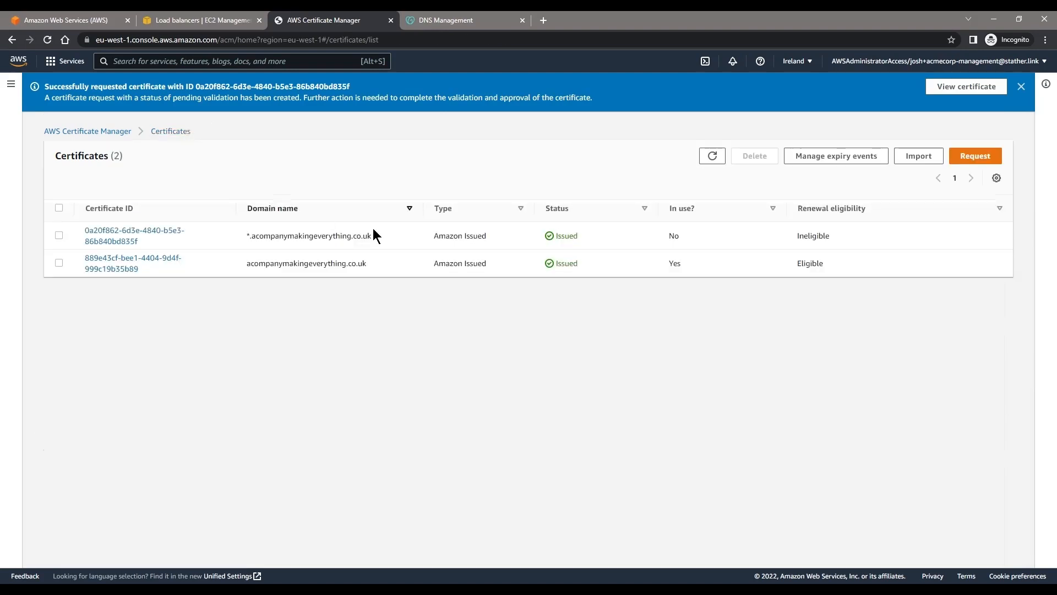
pyautogui.click(712, 156)
pyautogui.click(118, 242)
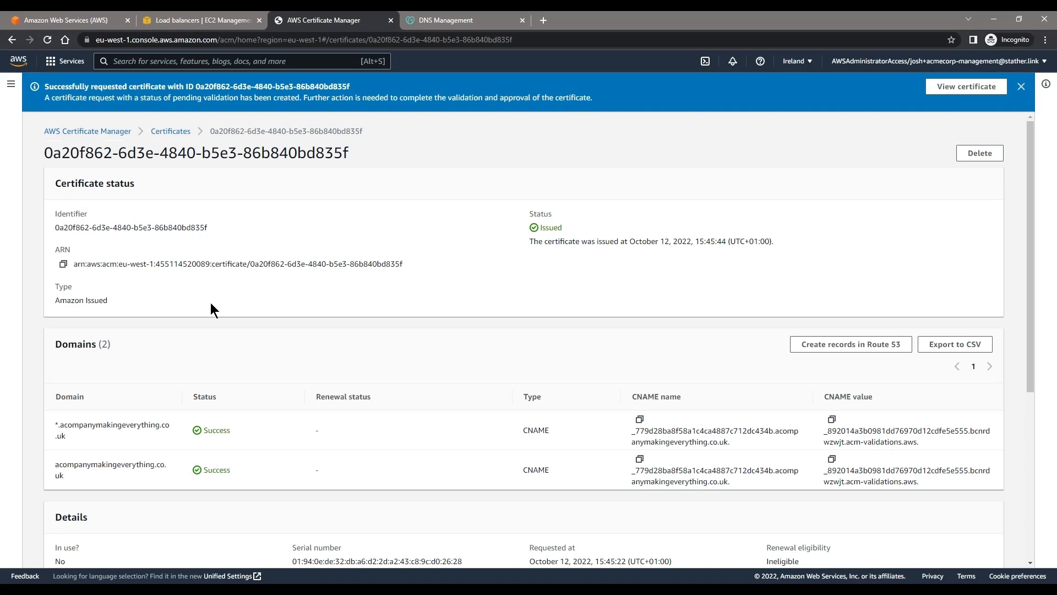
pyautogui.scroll(-1, 212, 306)
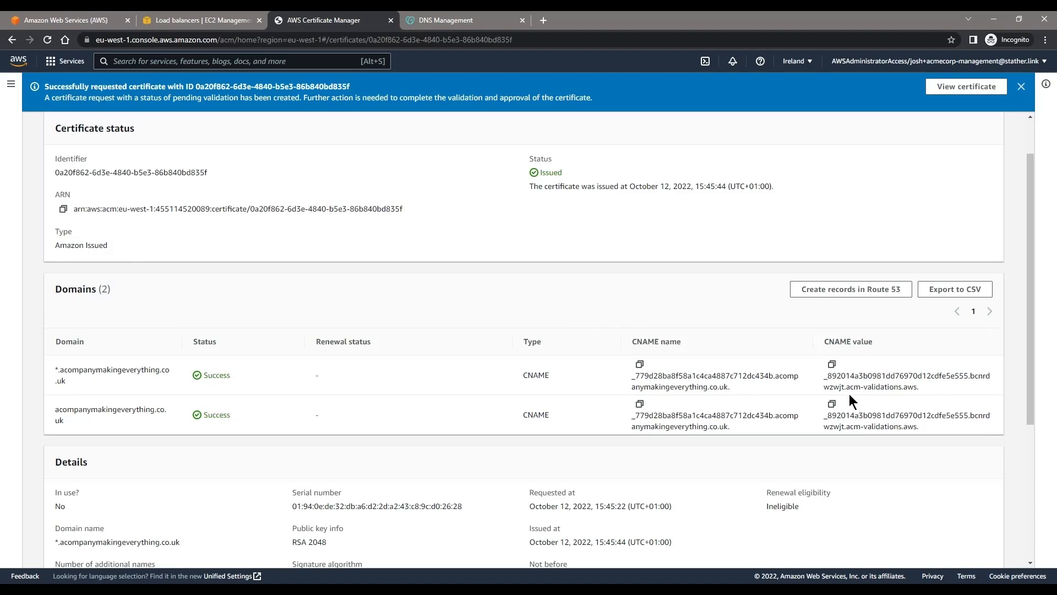
# Step: Start a new CNAME record on GoDaddy, using the wildcard certificate's CNAME name copied from ACM as the record name
pyautogui.click(639, 364)
pyautogui.scroll(1, 633, 353)
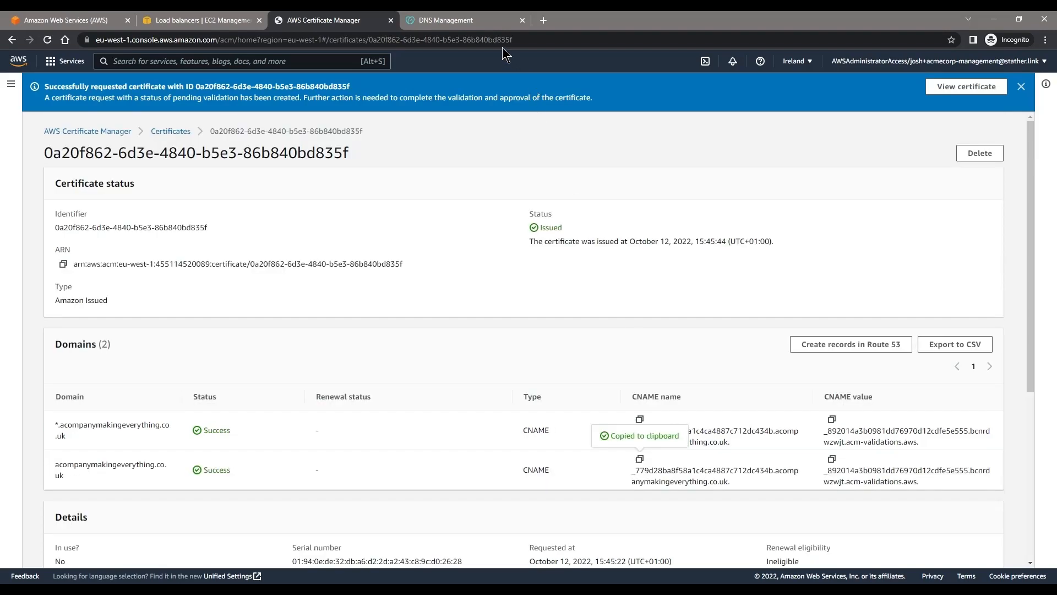
pyautogui.click(468, 20)
pyautogui.click(898, 139)
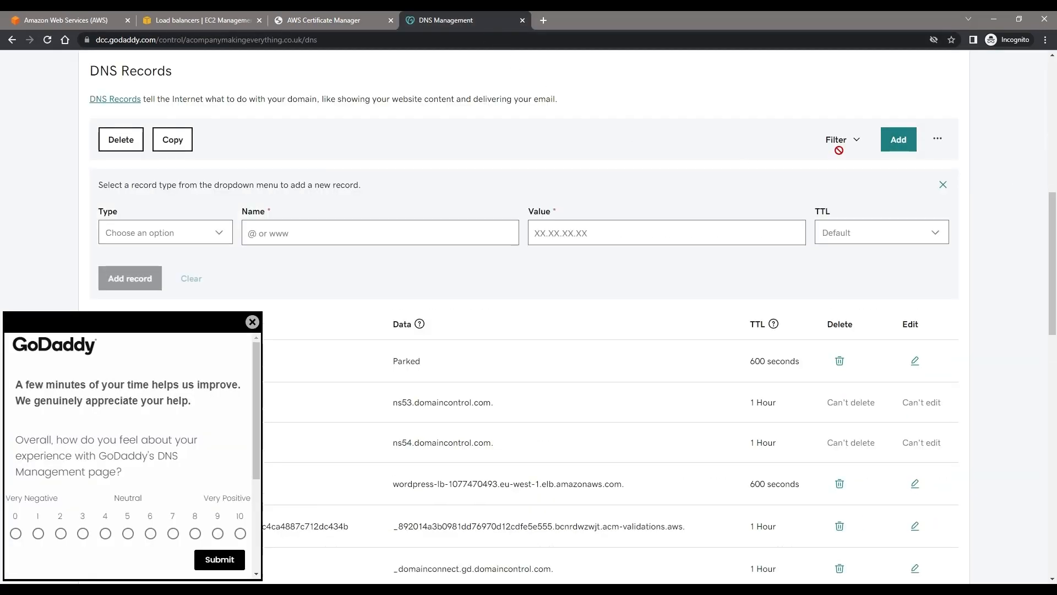
pyautogui.click(252, 322)
pyautogui.click(158, 235)
pyautogui.click(132, 304)
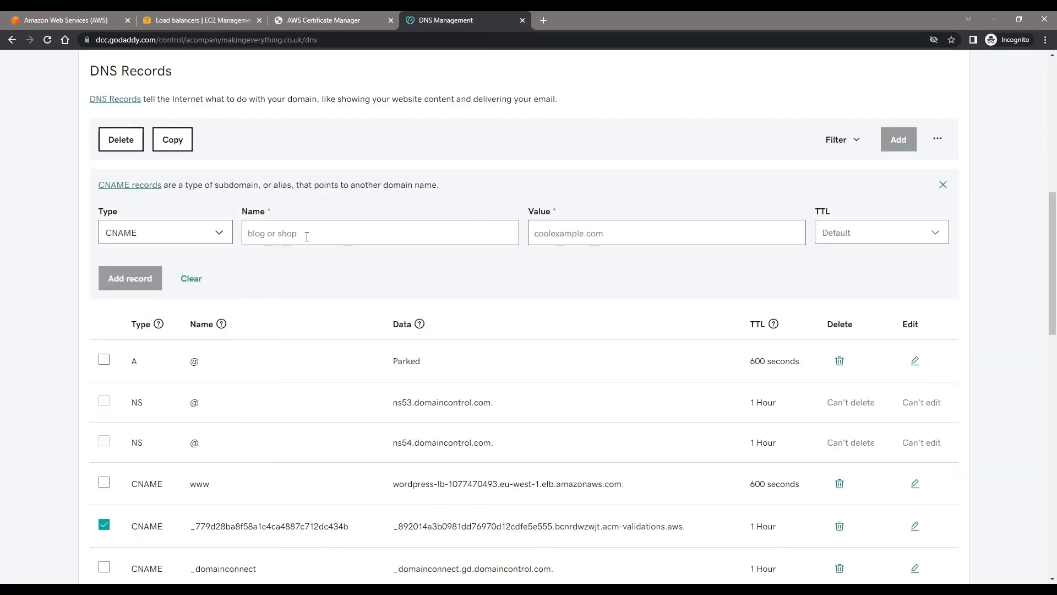
pyautogui.hotkey('ctrl', 'v')
# Step: Fill the new record's value with the CNAME value copied from ACM, try to add the record, and discard the form
pyautogui.click(324, 20)
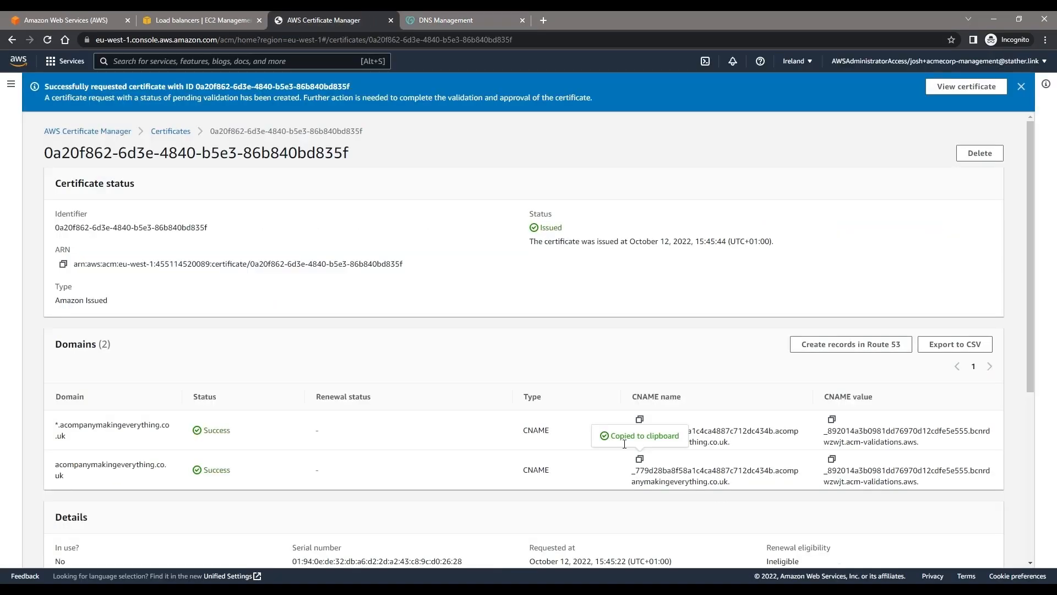
pyautogui.click(832, 459)
pyautogui.click(446, 21)
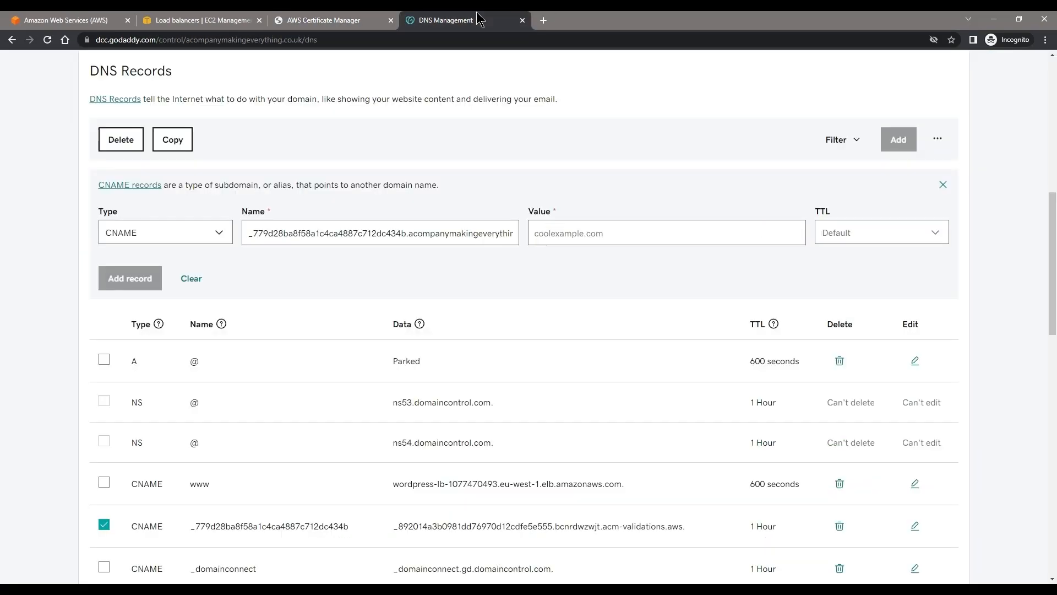
pyautogui.click(595, 233)
pyautogui.hotkey('ctrl', 'v')
pyautogui.click(135, 279)
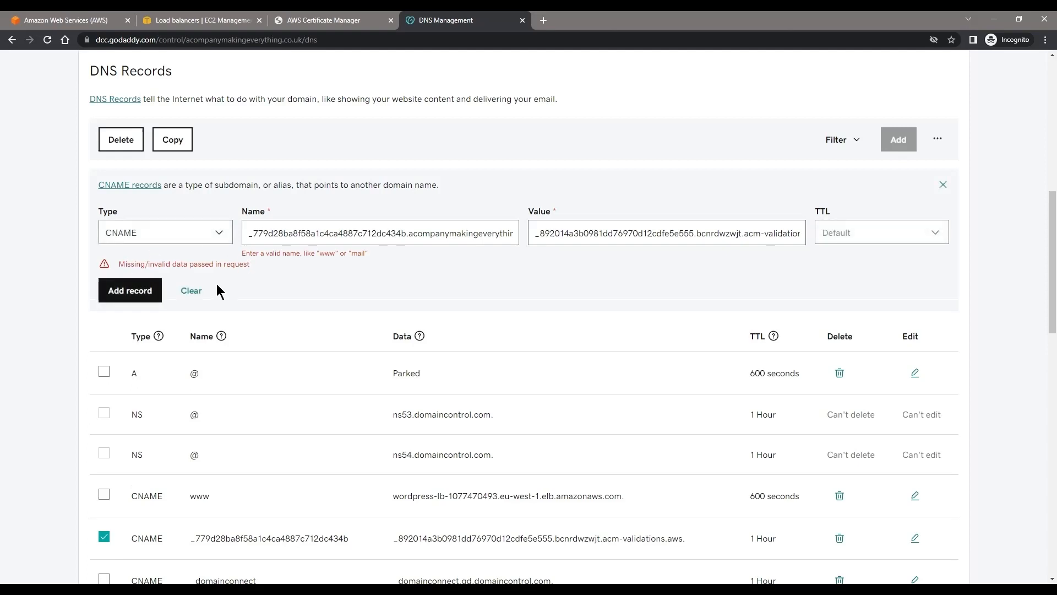
pyautogui.click(939, 184)
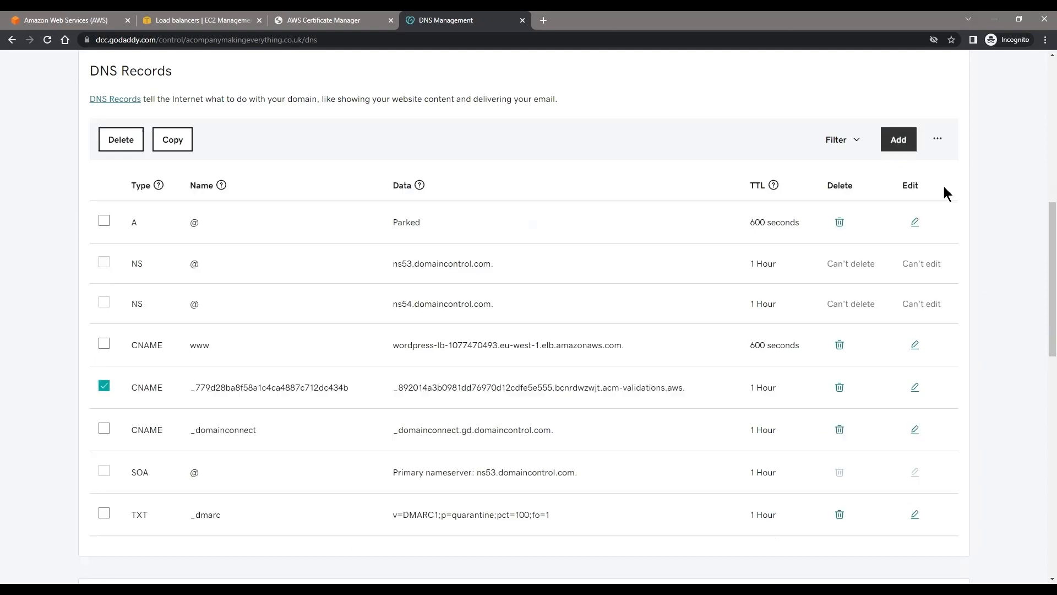
# Step: Return to changing the HTTPS:443 listener's default certificate and refresh the available ACM and IAM certificates
pyautogui.click(322, 20)
pyautogui.click(252, 17)
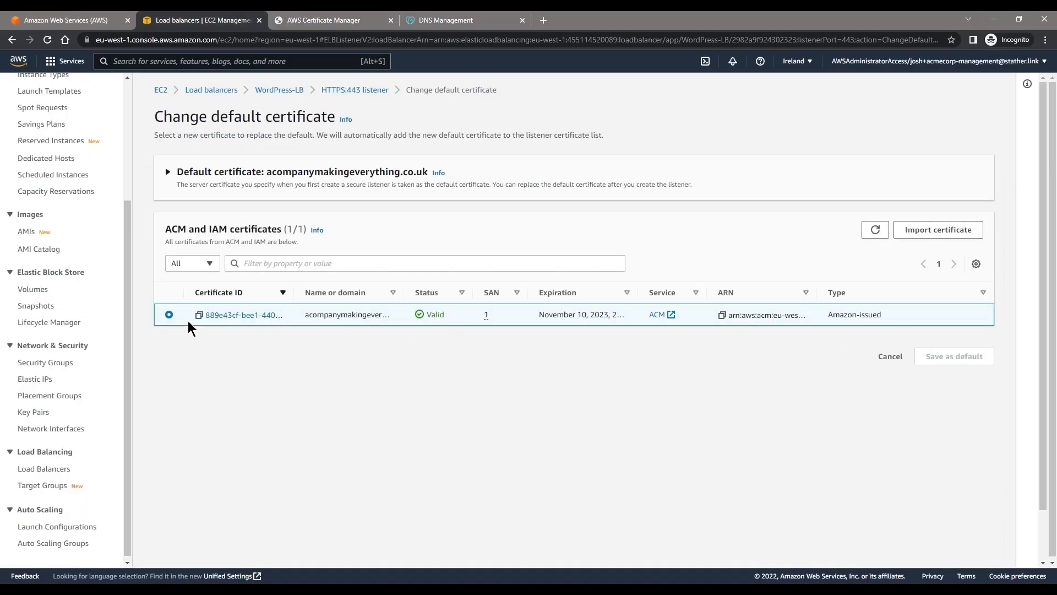
pyautogui.click(876, 231)
pyautogui.click(931, 231)
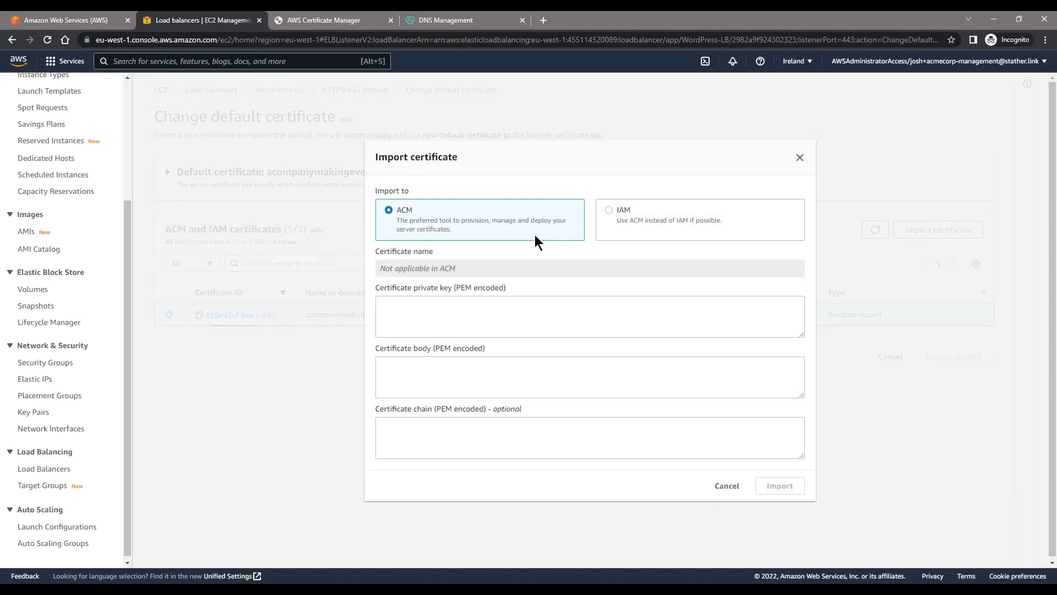
pyautogui.click(488, 304)
pyautogui.click(443, 223)
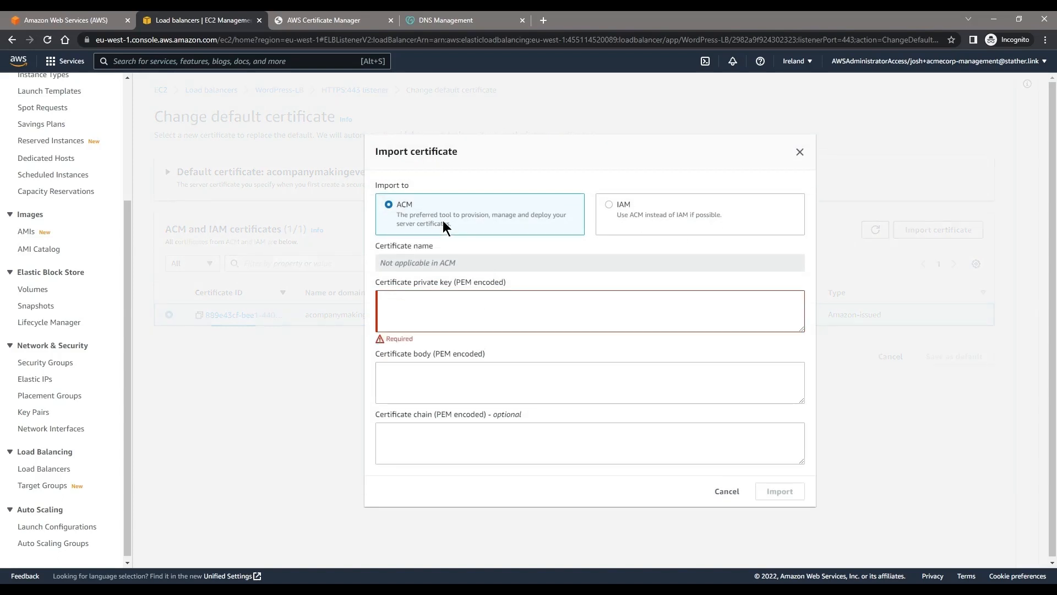
pyautogui.click(800, 154)
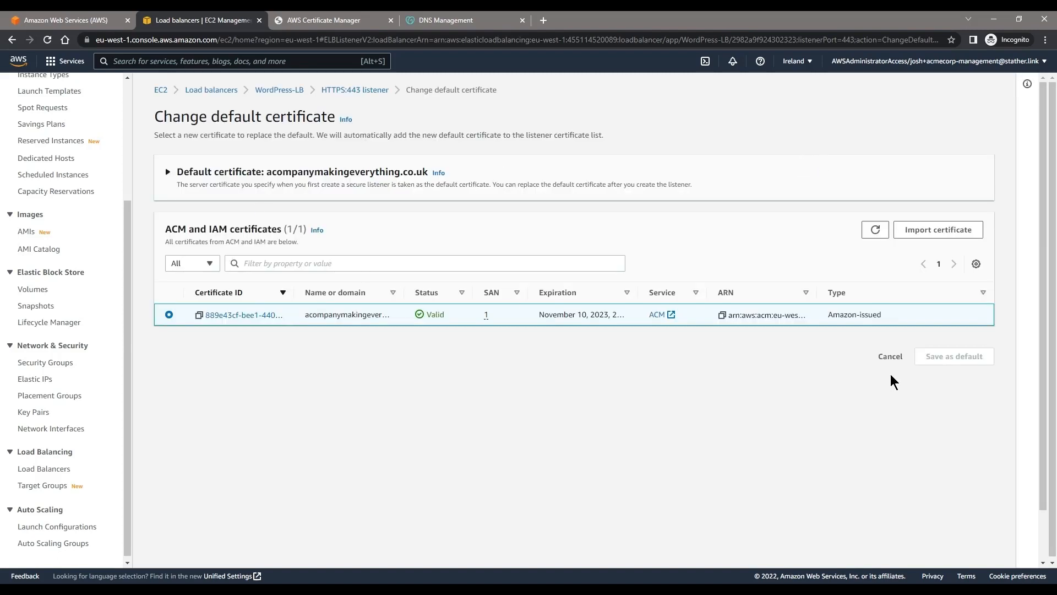
# Step: Edit the HTTPS:443 listener to use the ACM certificate *.acompanymakingeverything.co.uk as its default SSL/TLS certificate, and save the changes
pyautogui.click(408, 172)
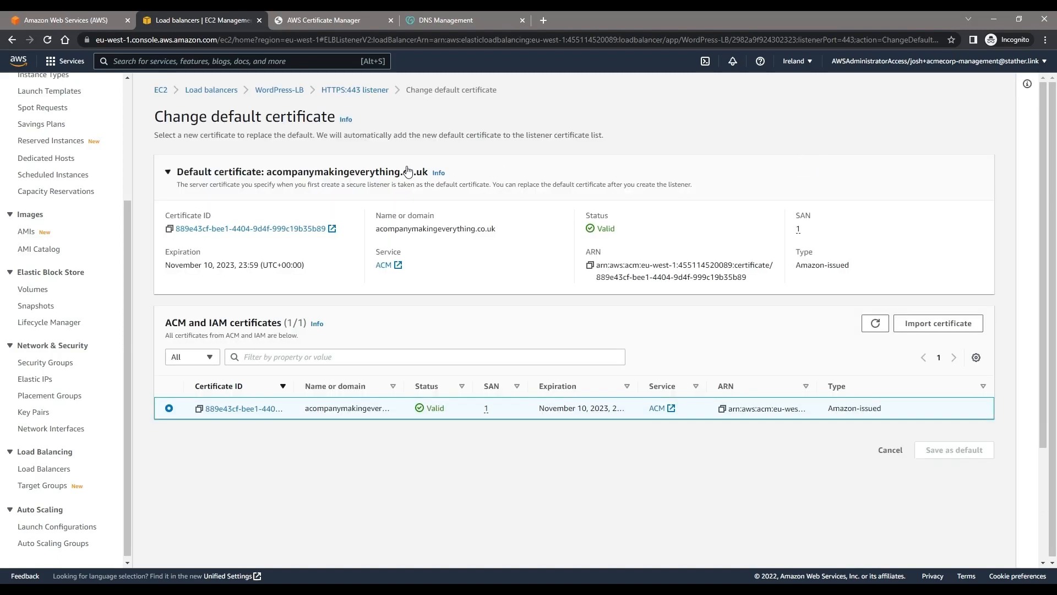
pyautogui.click(374, 90)
pyautogui.click(928, 198)
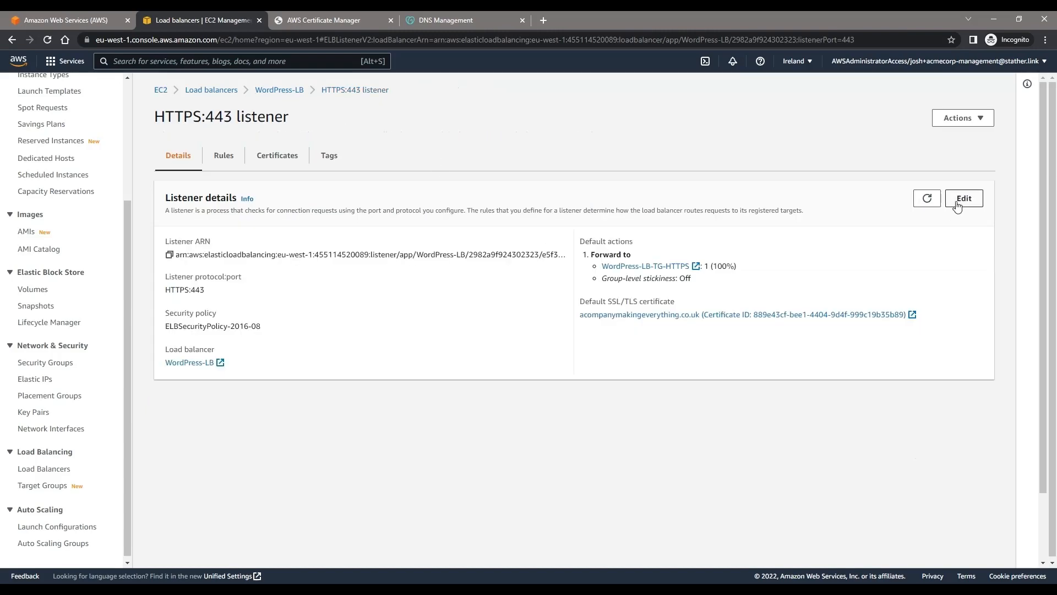
pyautogui.click(963, 199)
pyautogui.scroll(-10, 165, 307)
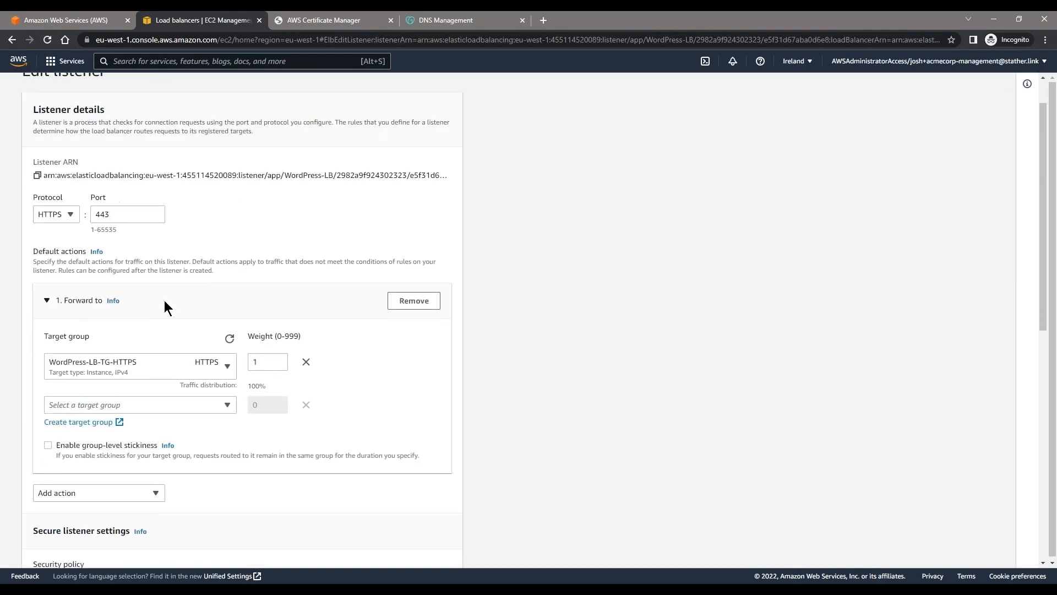
pyautogui.scroll(2, 156, 358)
pyautogui.click(245, 304)
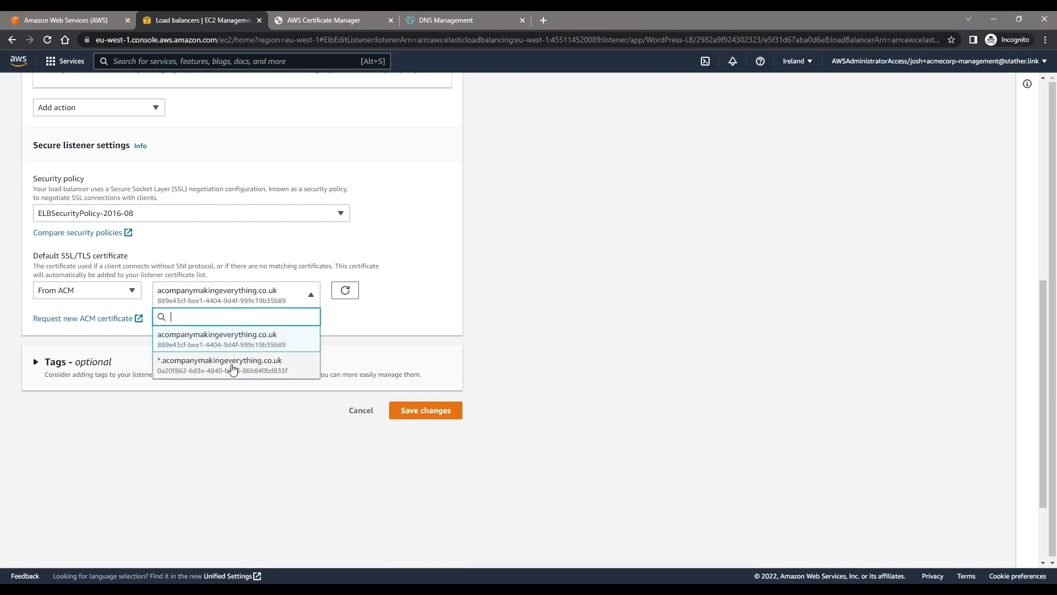
pyautogui.click(233, 368)
pyautogui.click(442, 416)
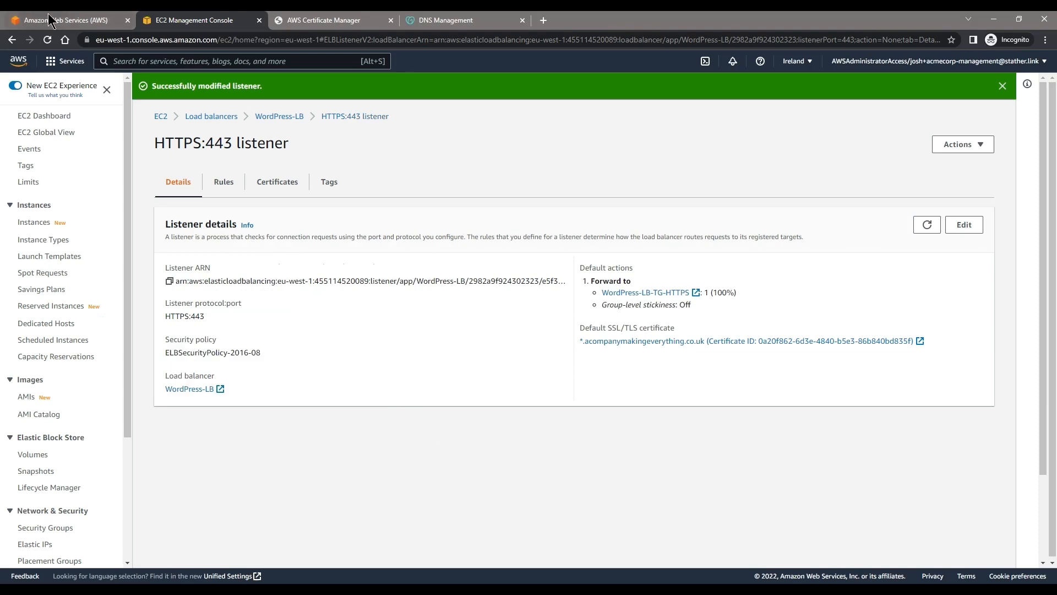
# Step: Check in the refreshed ACM certificate list whether the wildcard certificate is in use, and return to the HTTPS:443 listener details
pyautogui.click(298, 21)
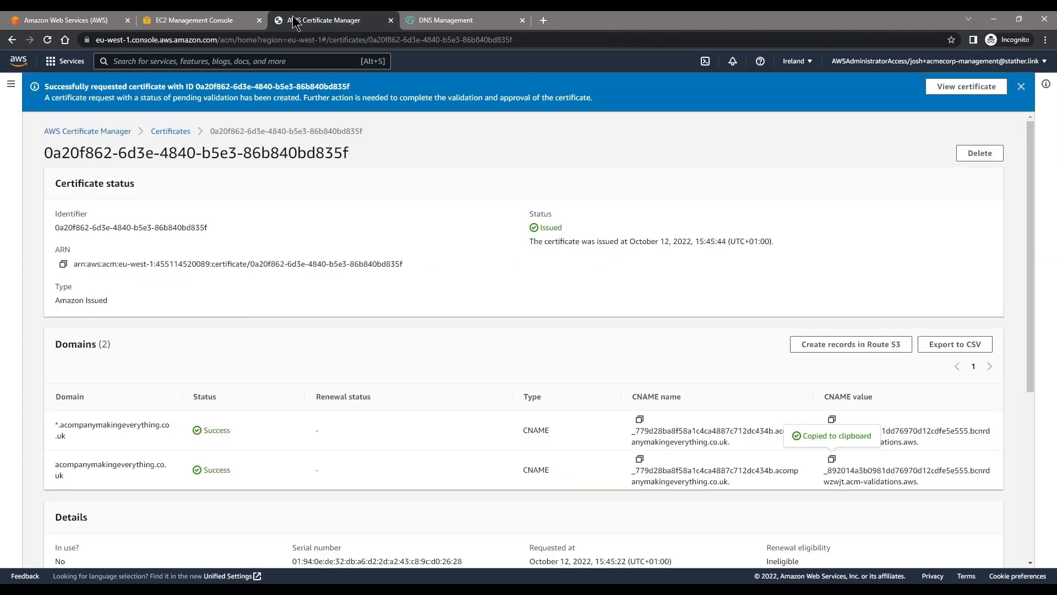
pyautogui.click(174, 127)
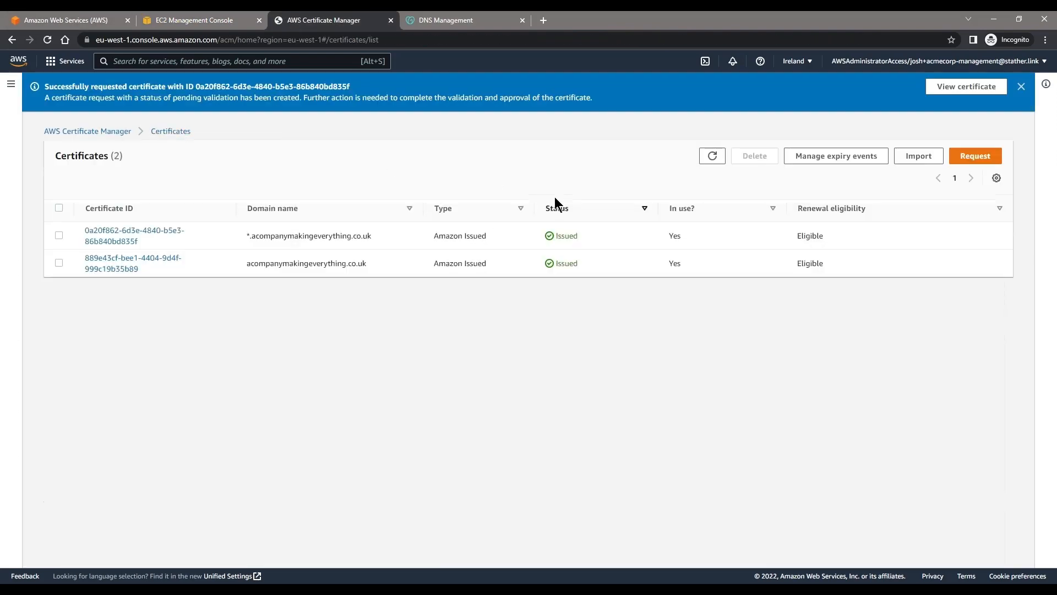
pyautogui.click(711, 161)
pyautogui.click(712, 159)
pyautogui.click(234, 20)
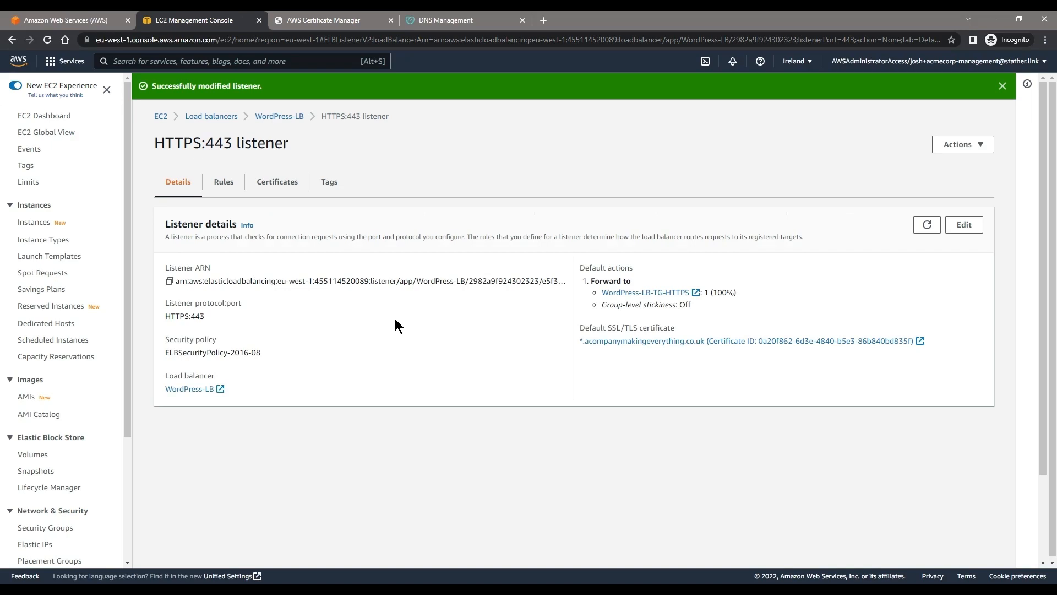
# Step: Review the HTTPS:443 listener's default certificate and SNI certificate list, and return to the listener details
pyautogui.click(239, 182)
pyautogui.click(269, 185)
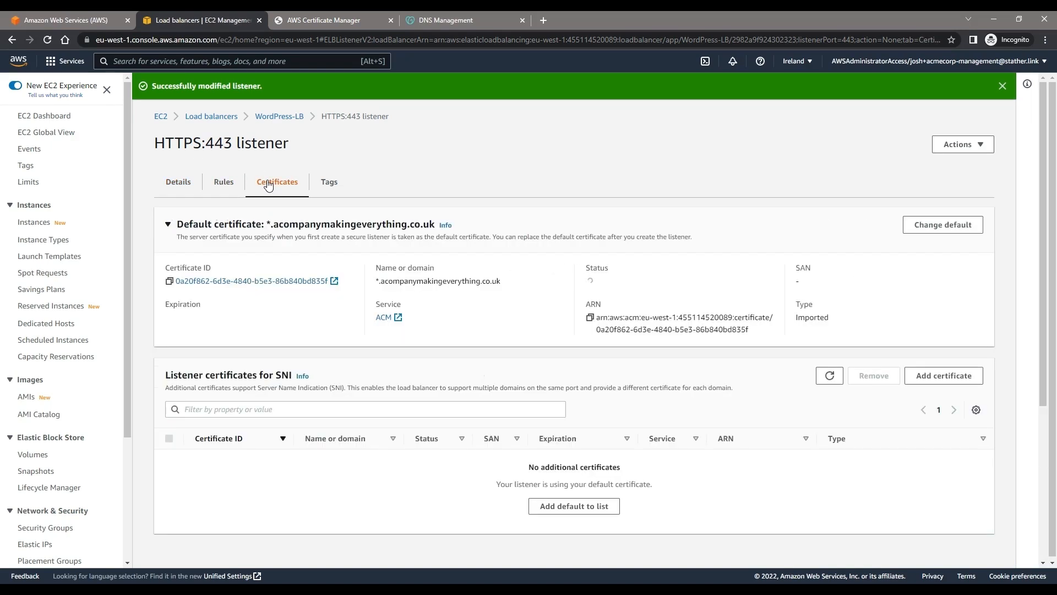
pyautogui.click(189, 187)
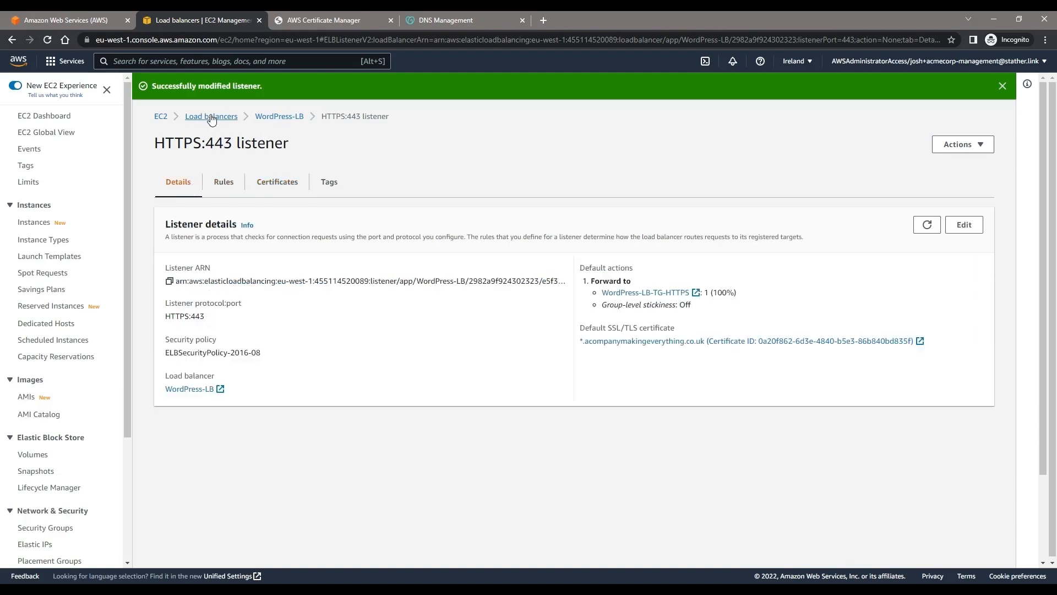
# Step: Open a new browser tab for the site and copy the domain name acompanymakingeverything.co.uk from GoDaddy's domain settings
pyautogui.click(542, 22)
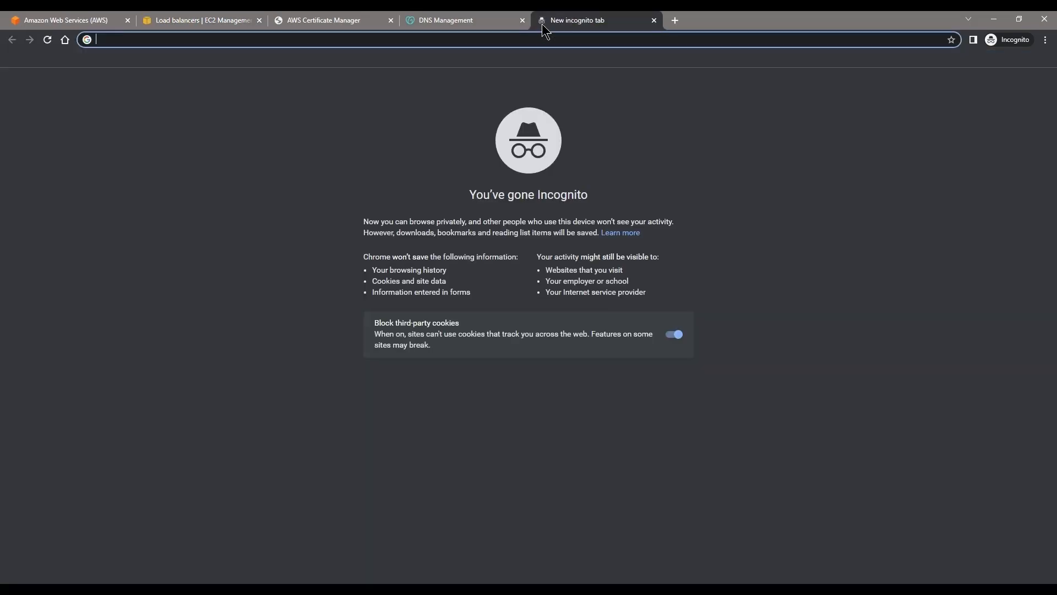
pyautogui.write('acom')
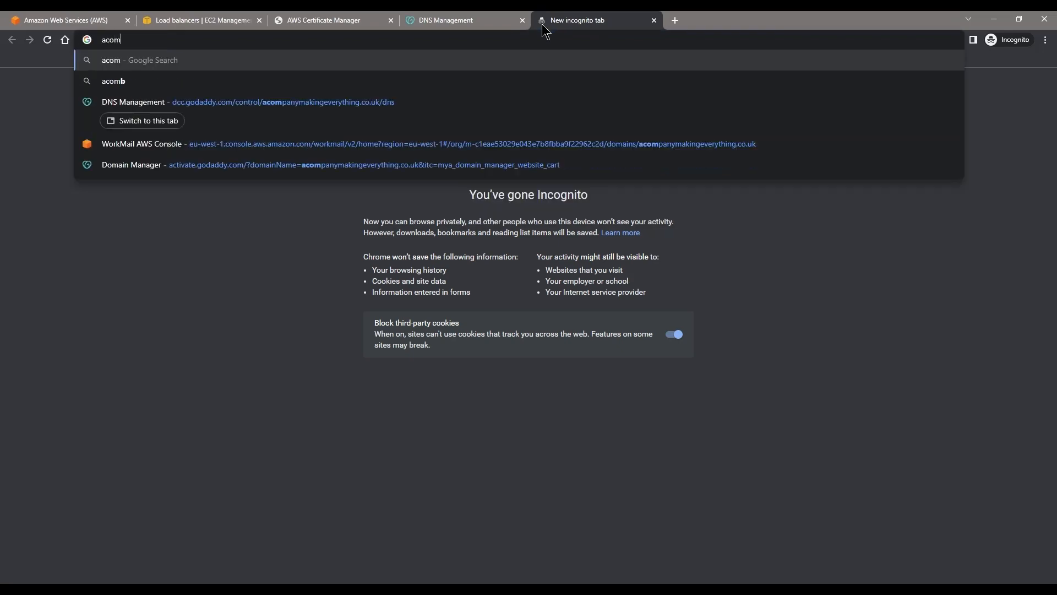
pyautogui.hotkey('ctrl', 'a')
pyautogui.write('acom')
pyautogui.click(515, 25)
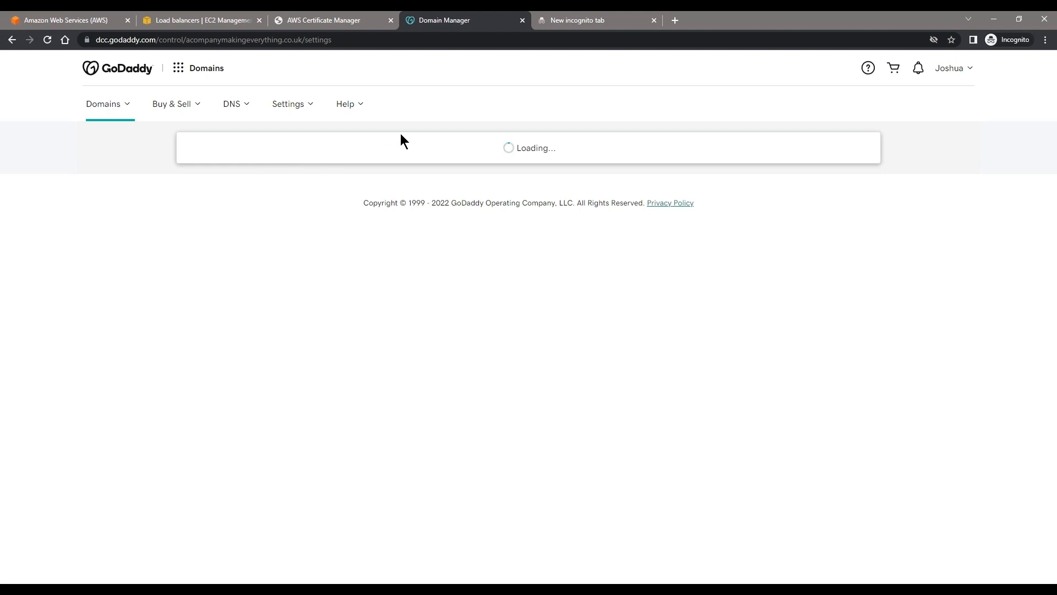
pyautogui.moveTo(143, 302); pyautogui.dragTo(417, 305)
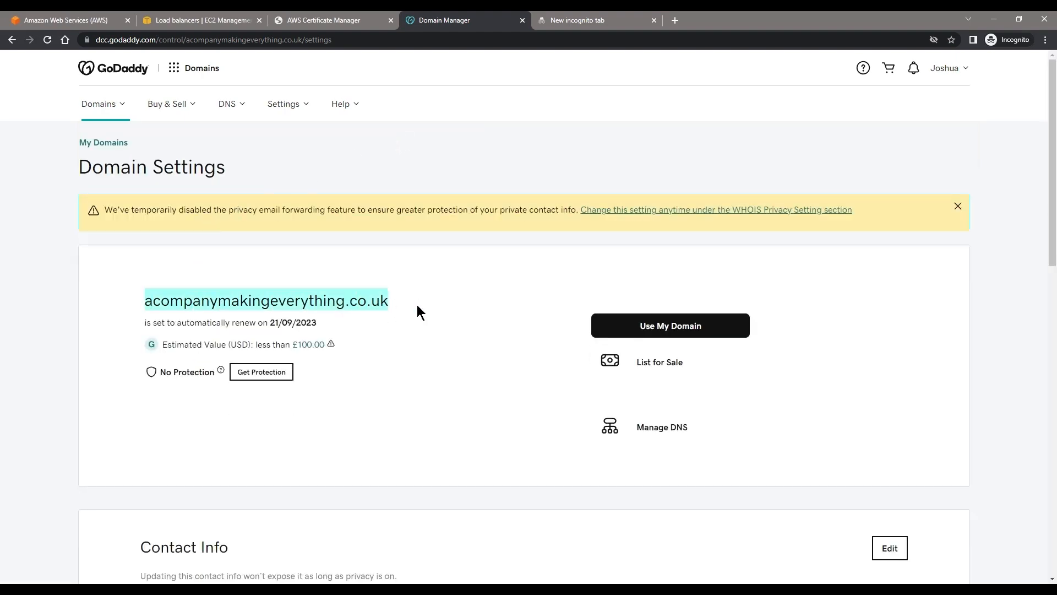
pyautogui.click(577, 20)
pyautogui.write('acom')
pyautogui.hotkey('ctrl', 'a')
pyautogui.hotkey('ctrl', 'v')
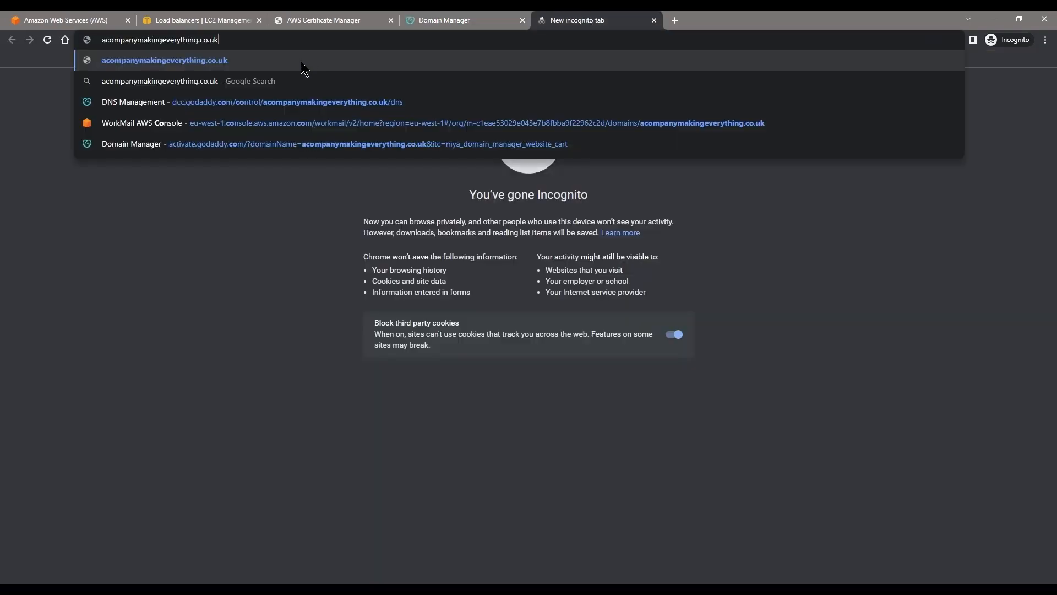
pyautogui.write('www.')
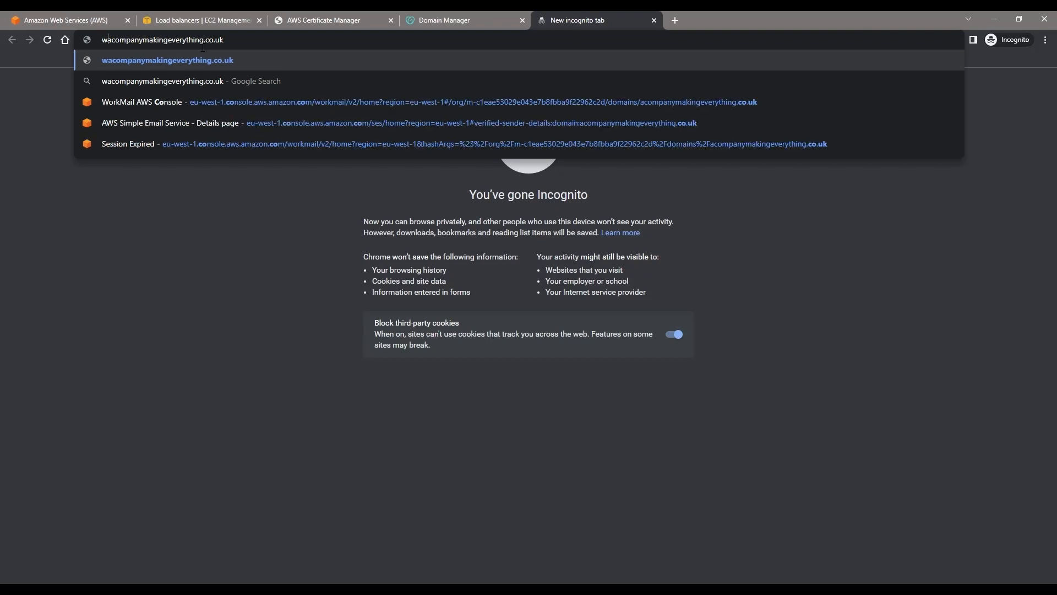
pyautogui.press('Return')
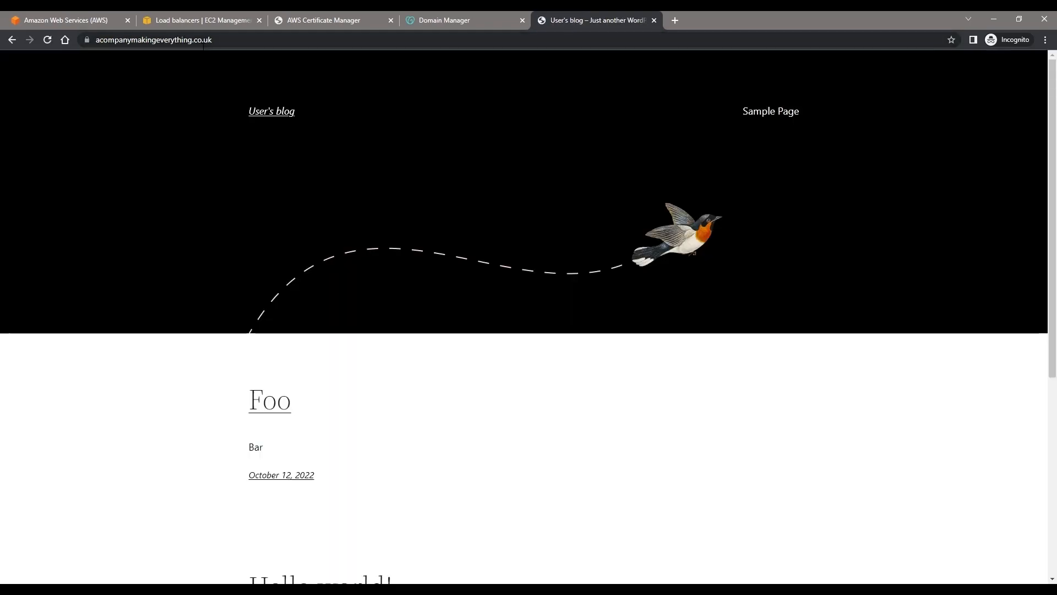
# Step: Check the loaded WordPress site's address and its connection security information
pyautogui.click(104, 44)
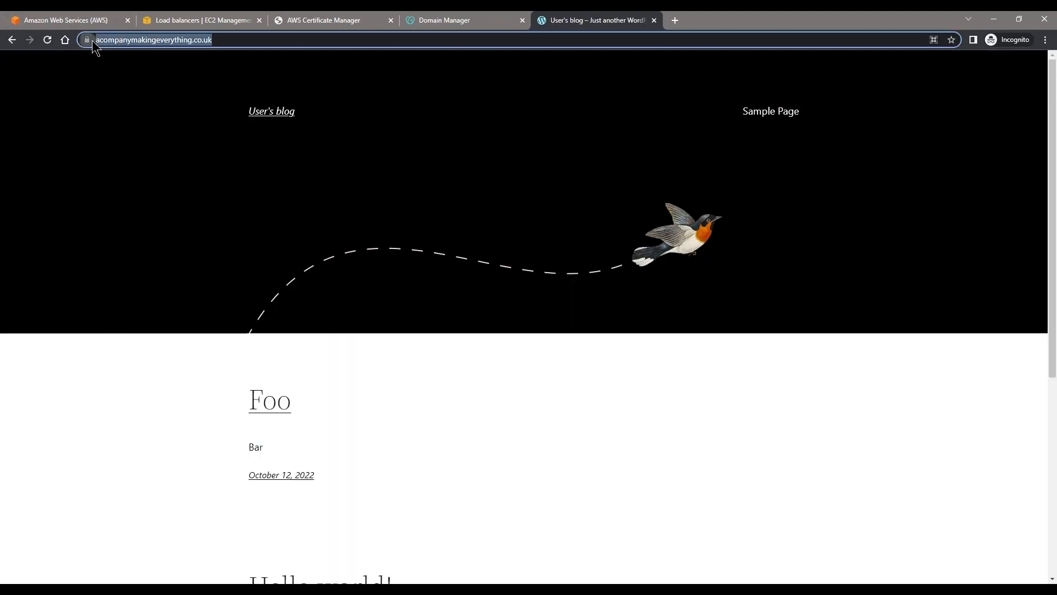
pyautogui.click(91, 42)
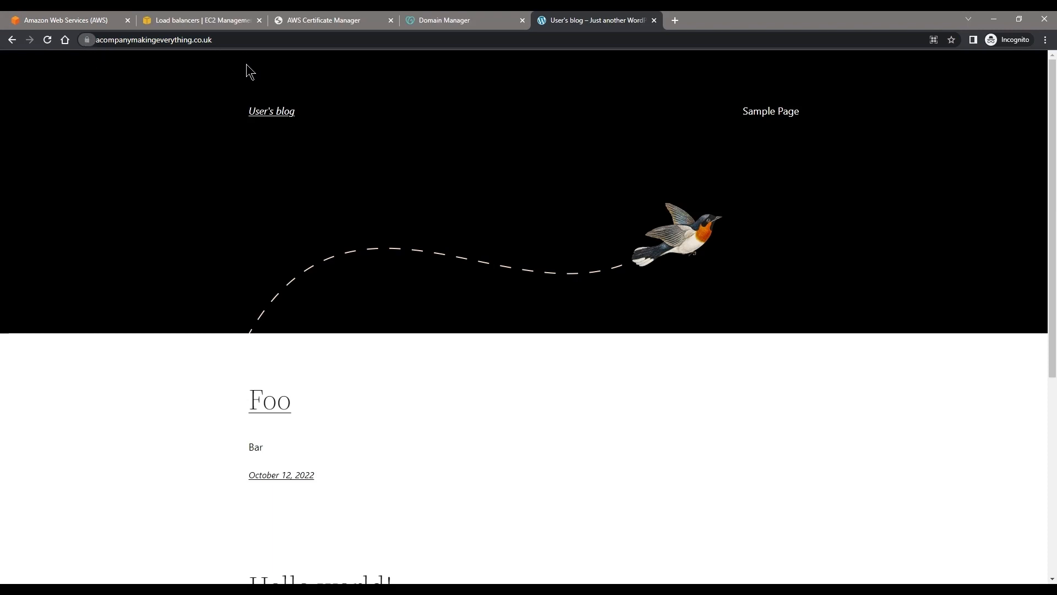
pyautogui.click(155, 43)
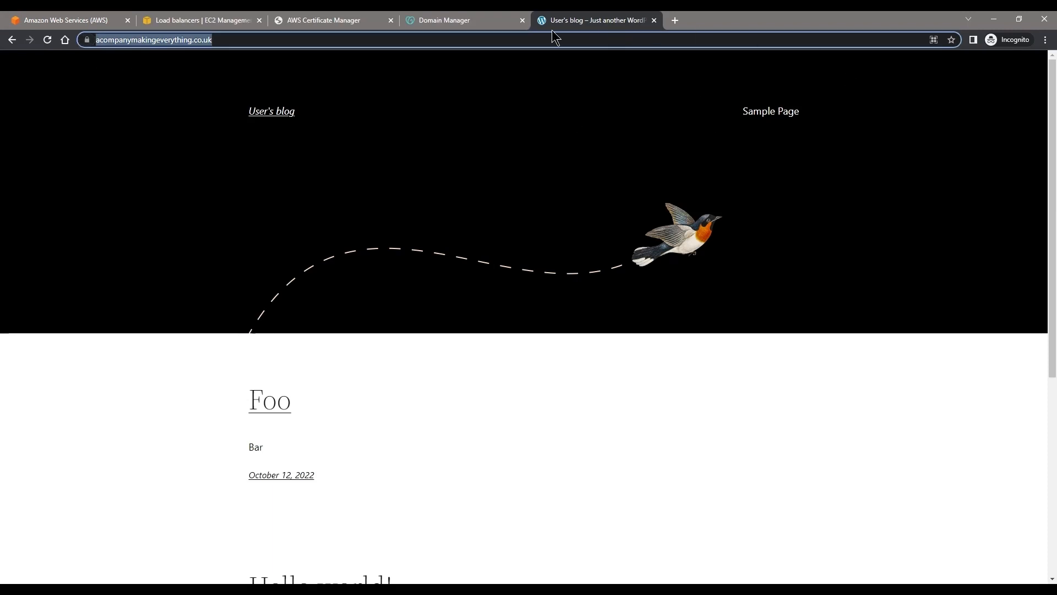